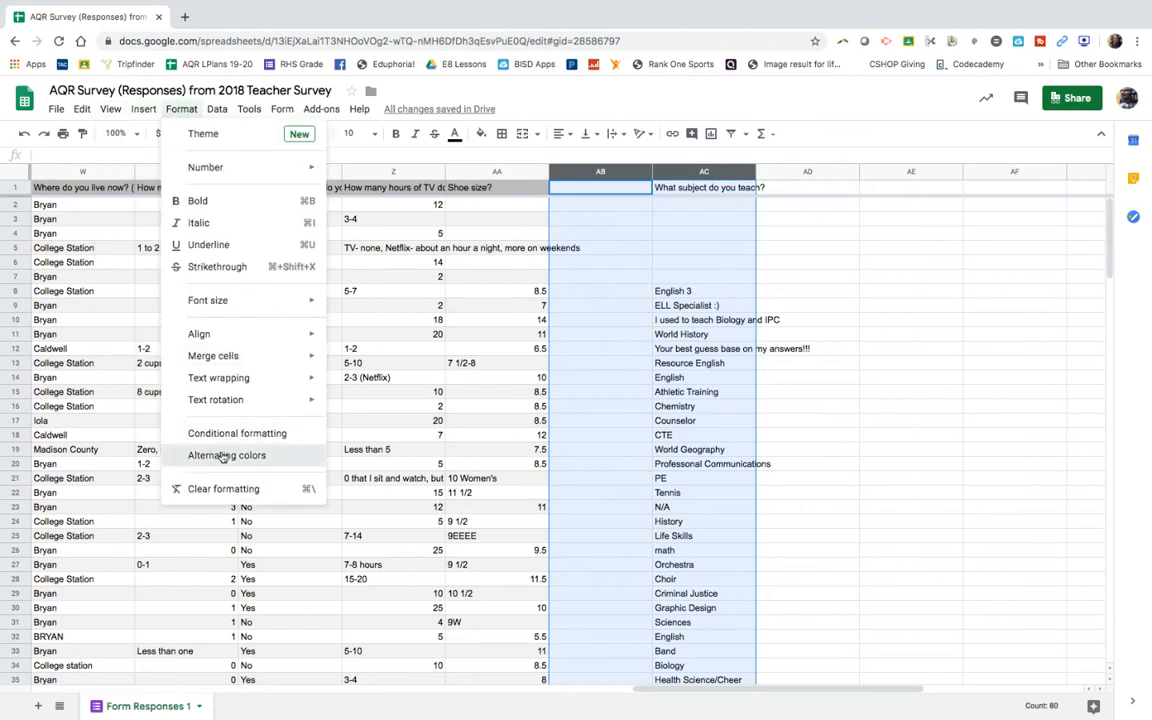
Step: Apply alternating colors with the default grey style and a header to columns AB:AC, and close the color settings
left_click(223, 456)
left_click(262, 449)
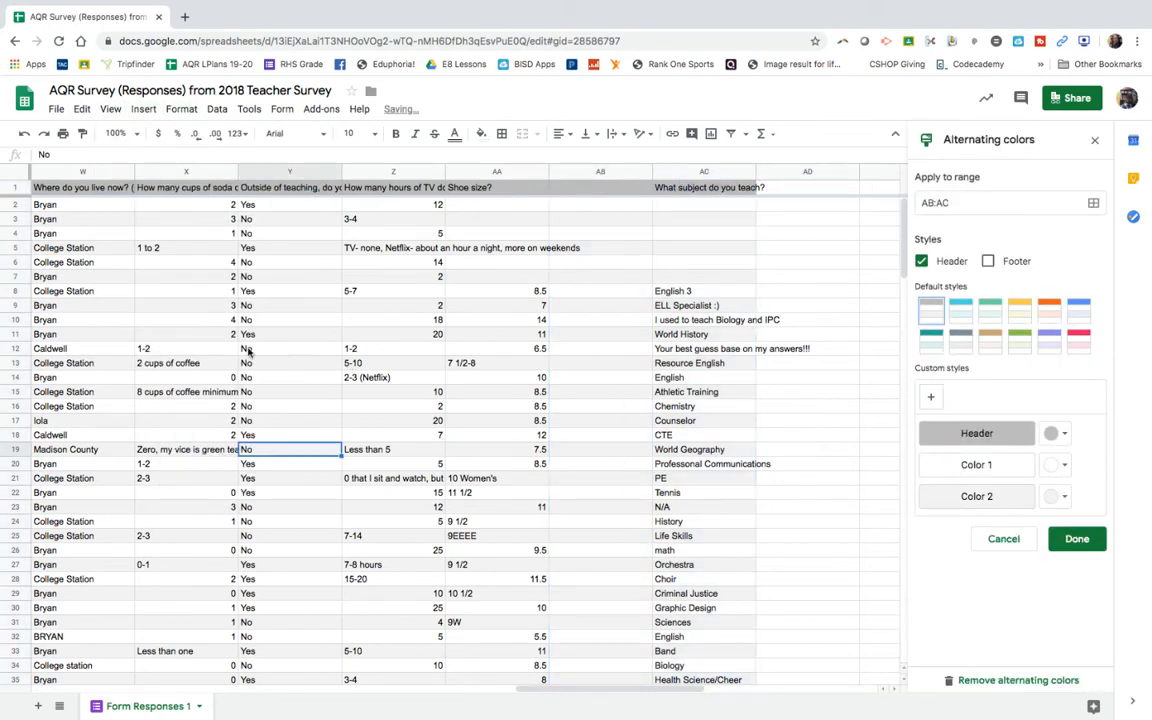
scroll(245, 354, "left", 15)
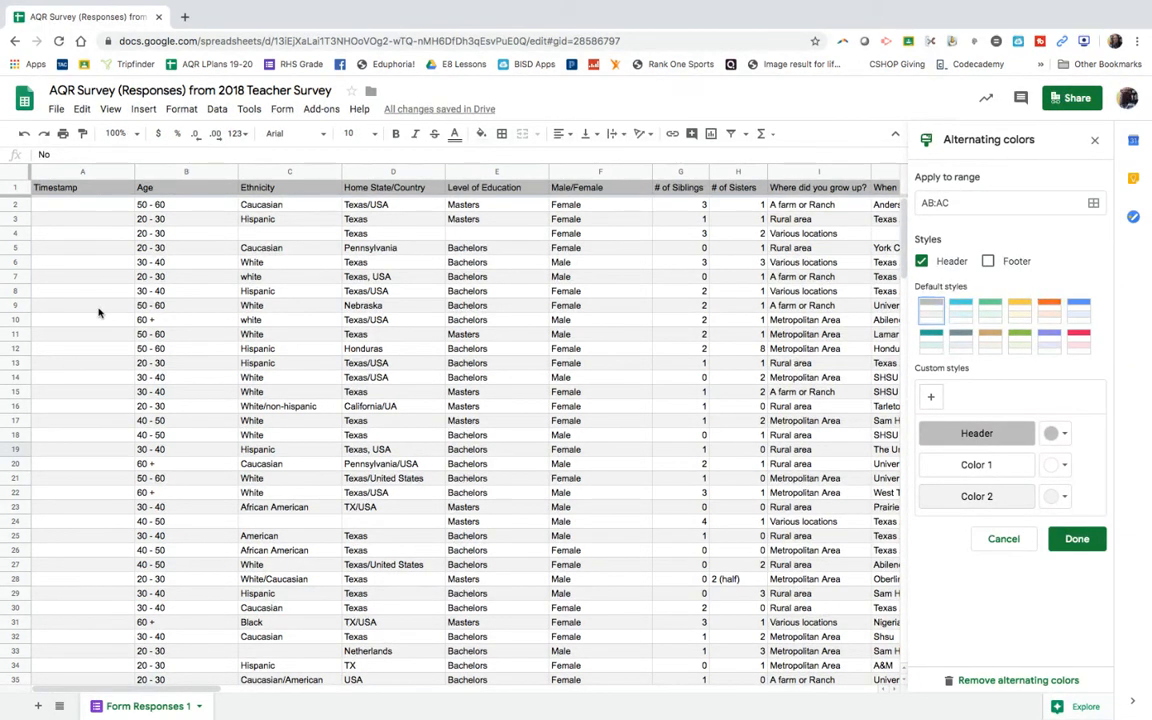
left_click(1094, 143)
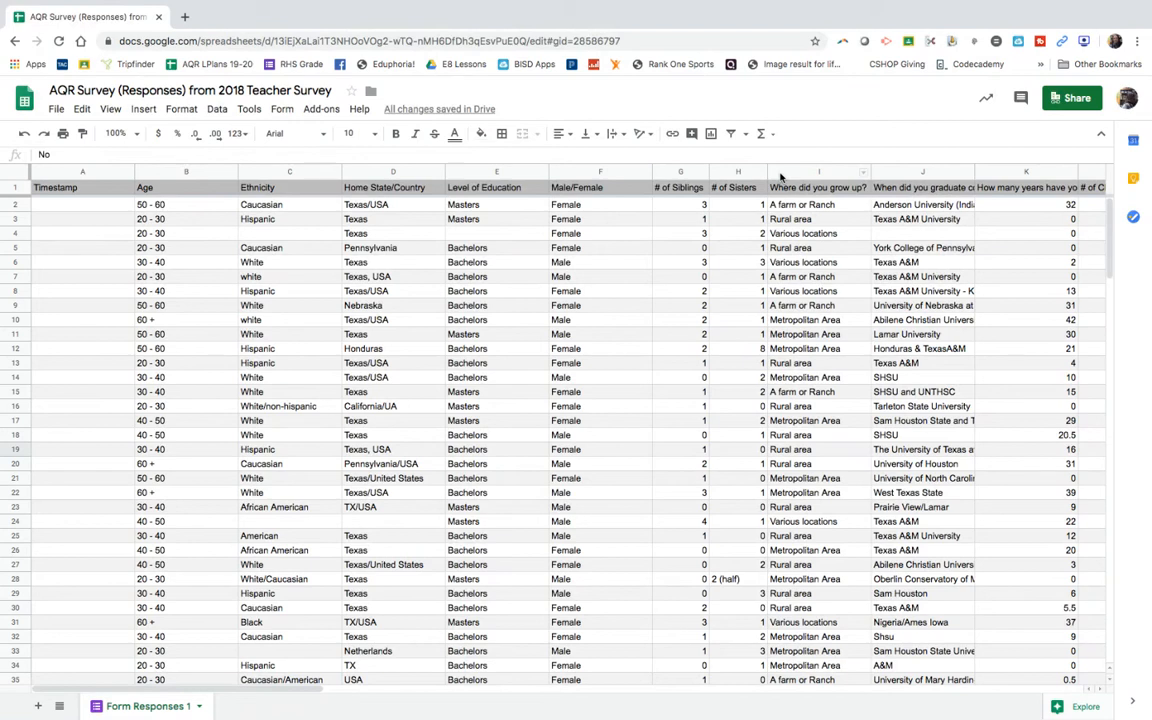
Step: Correct the header in cell J1 to read "Where did you graduate college?"
left_click(900, 189)
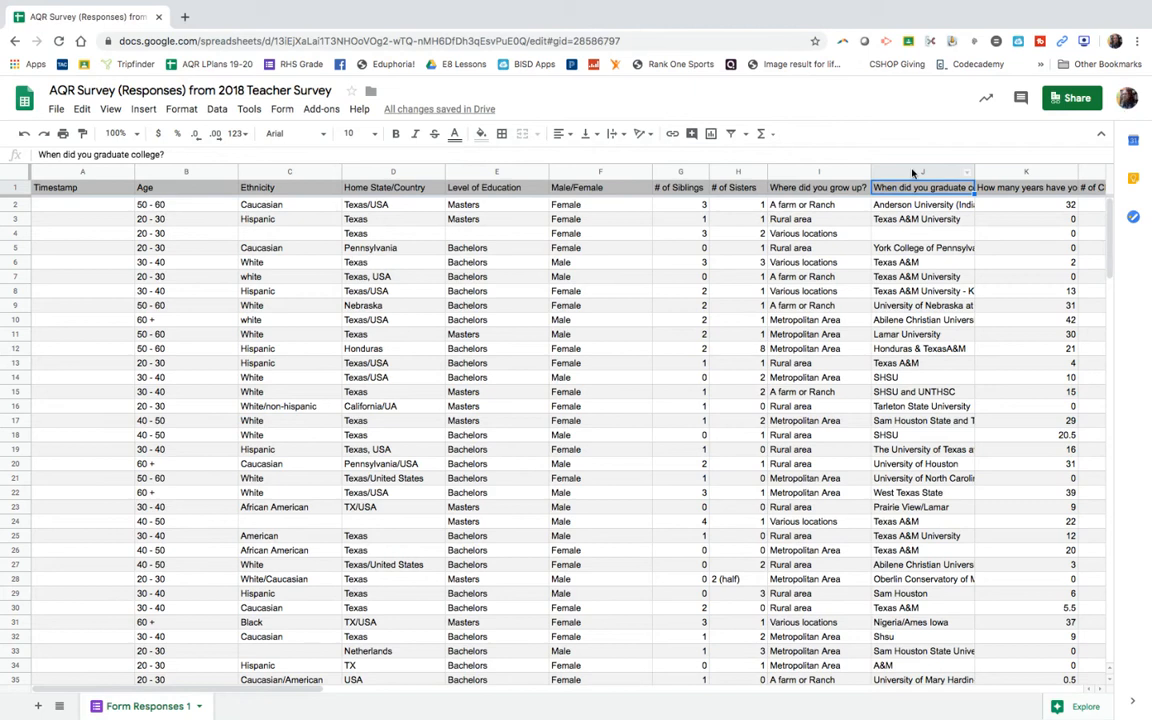
left_click(912, 172)
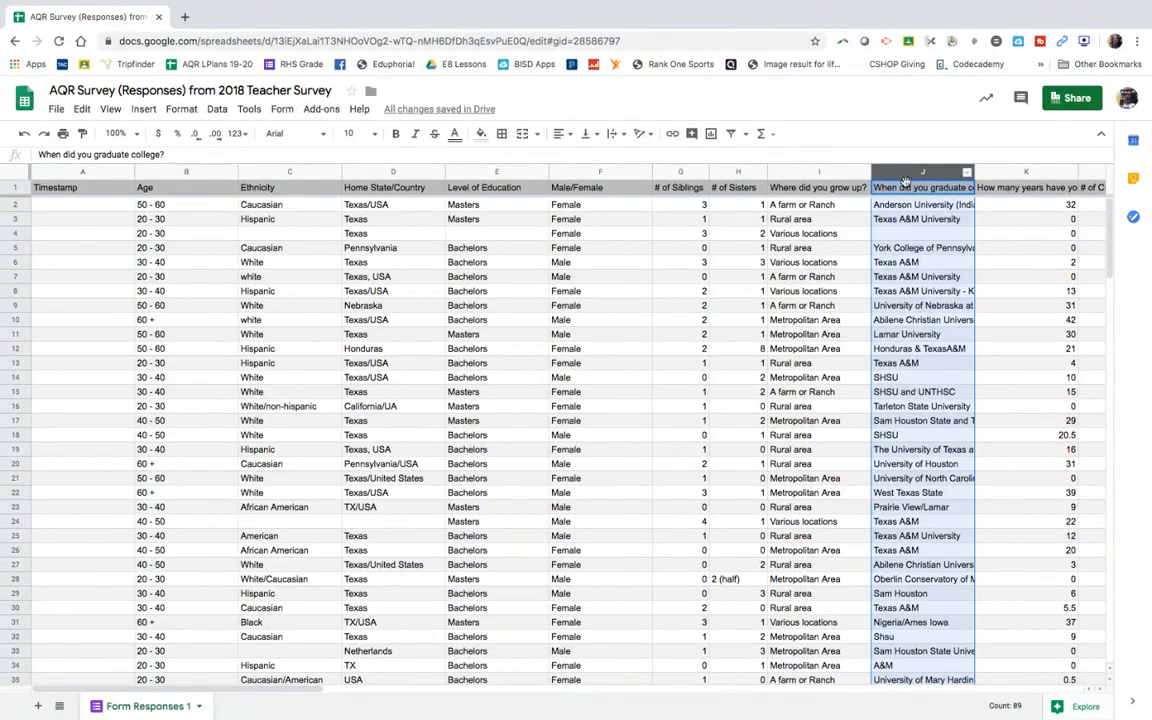
double_click(875, 187)
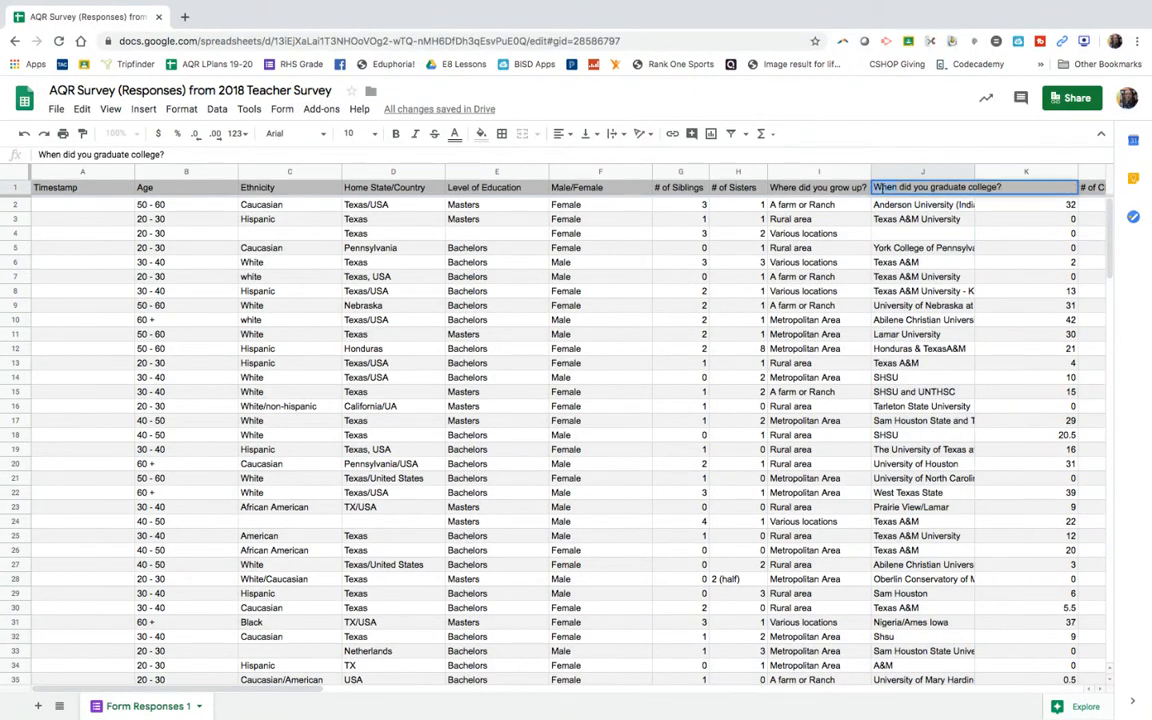
type("Where")
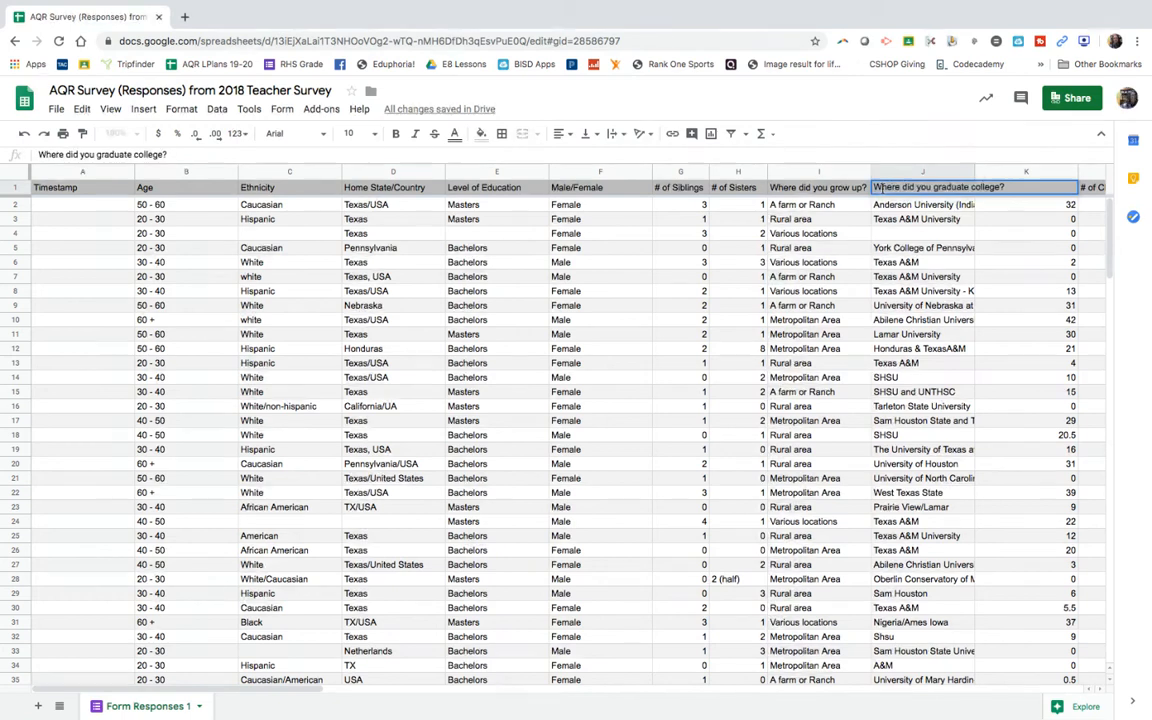
left_click(882, 264)
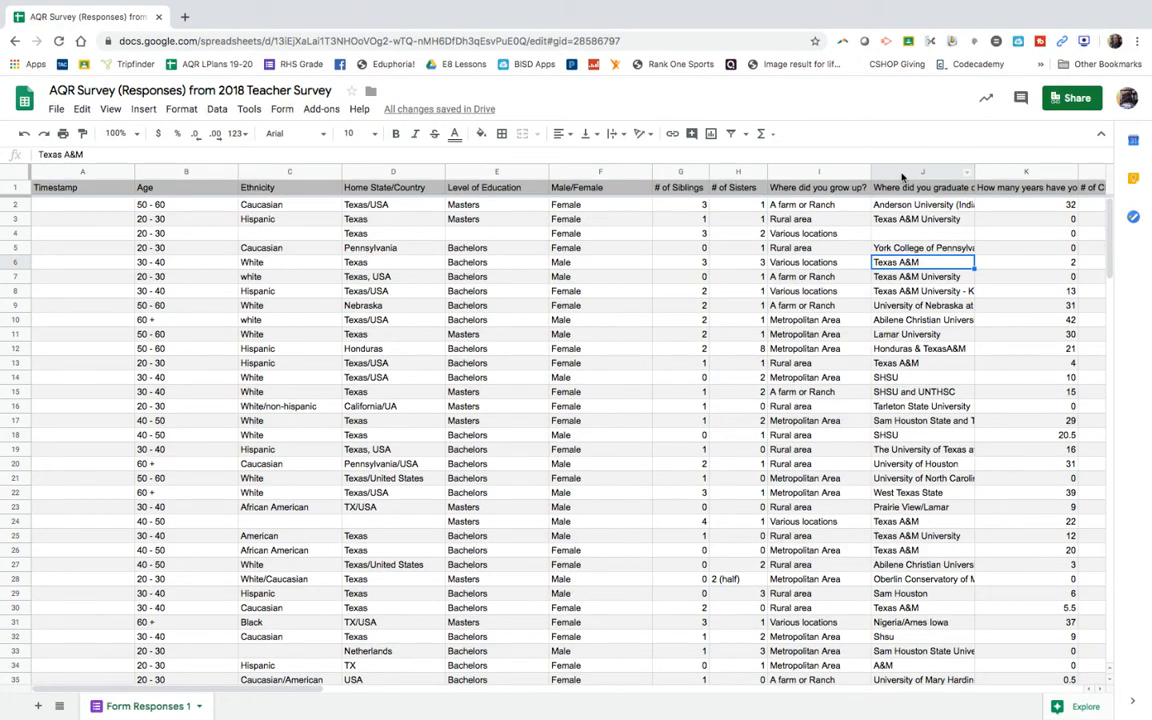
Step: Look through the college answers in column J down the response sheet and return to the first rows
scroll(844, 409, "down", 5)
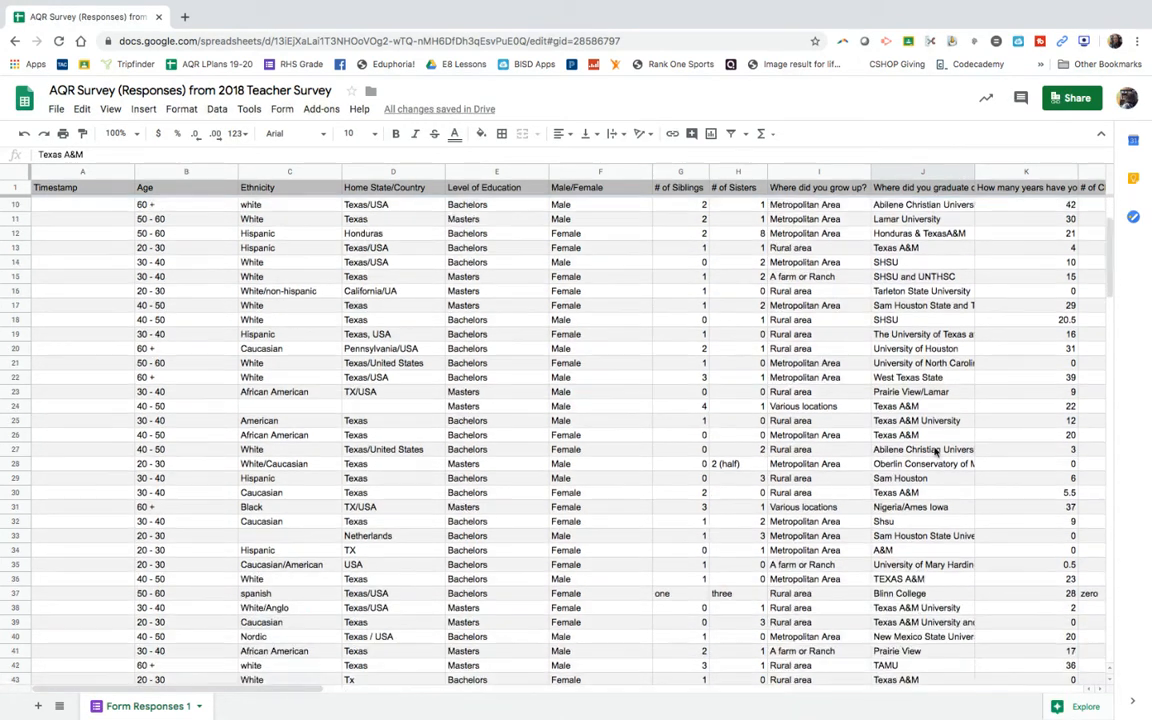
scroll(936, 451, "down", 4)
scroll(936, 451, "right", 2)
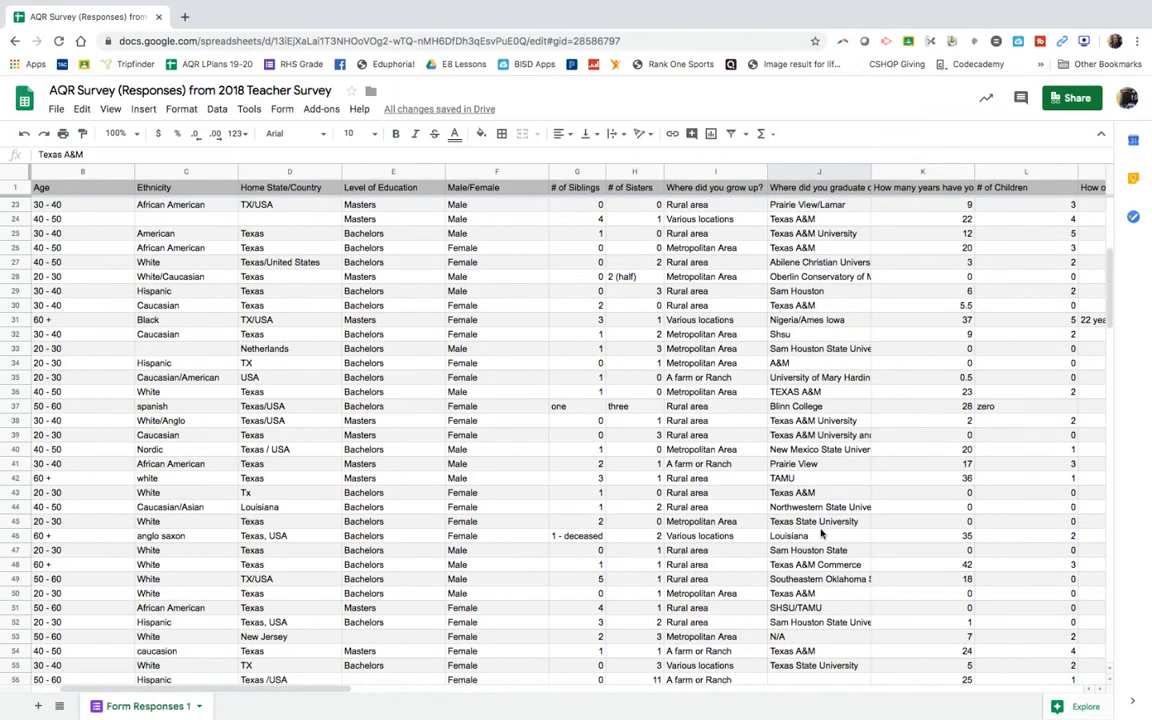
scroll(822, 535, "down", 2)
scroll(822, 535, "down", 7)
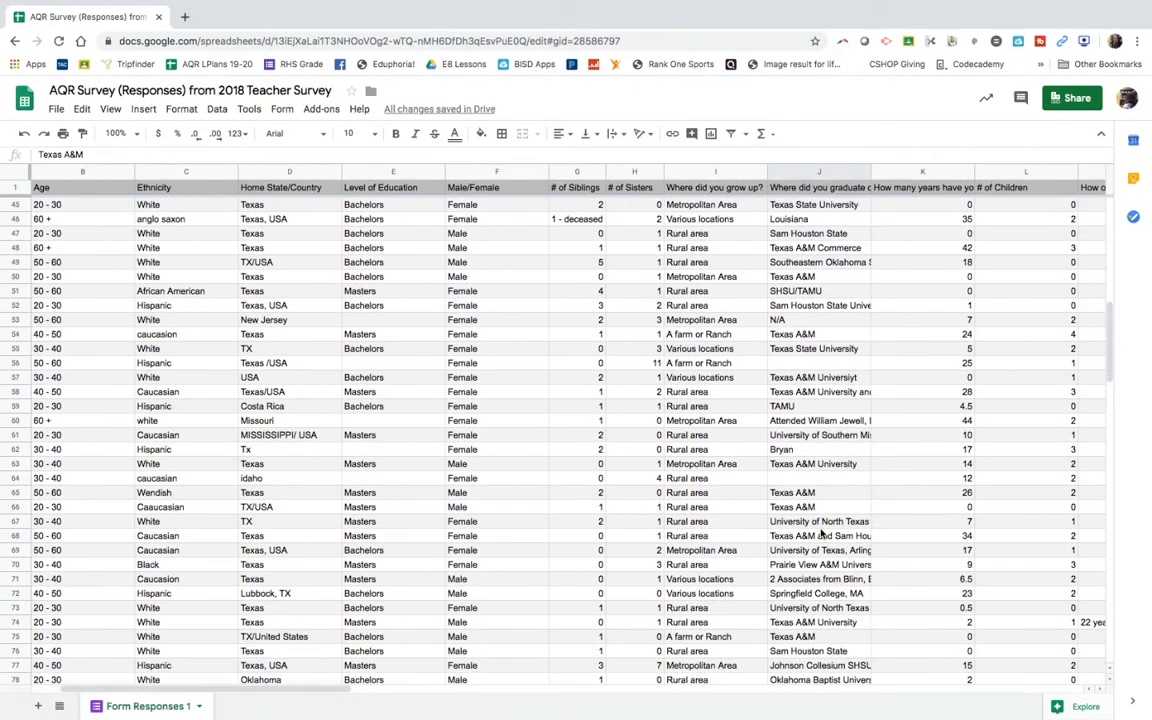
scroll(822, 535, "up", 15)
scroll(822, 535, "left", 2)
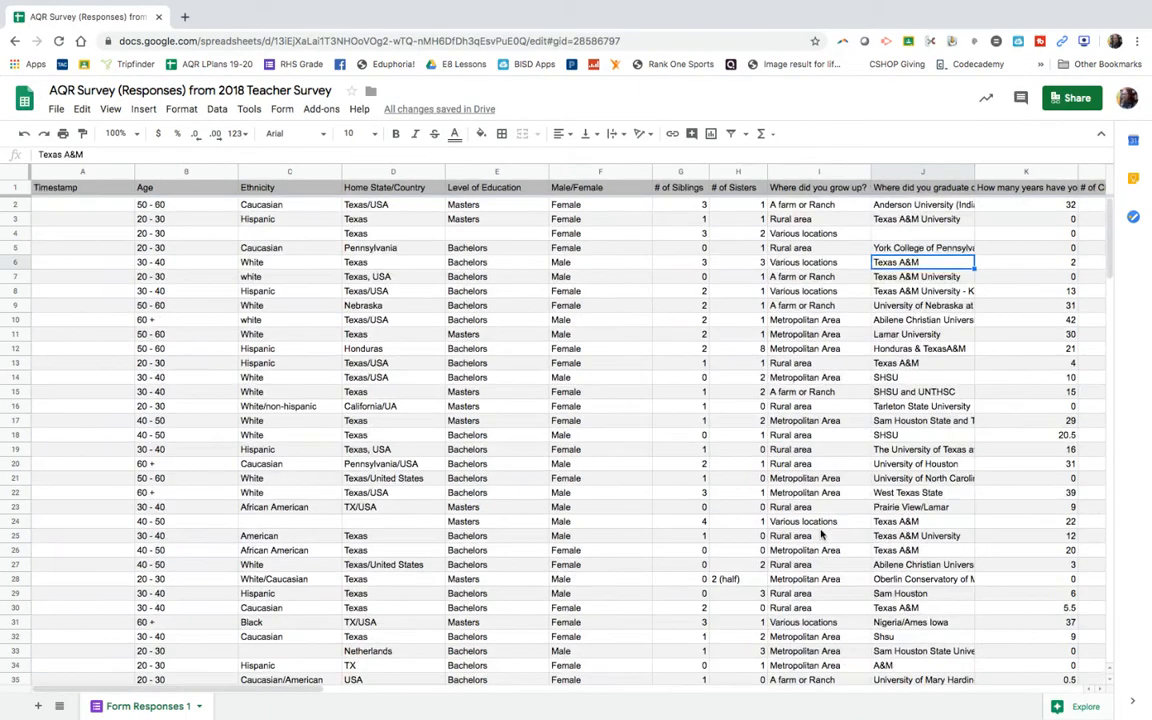
Step: Copy the whole "Where did you graduate college?" column and create a new blank spreadsheet
left_click(910, 172)
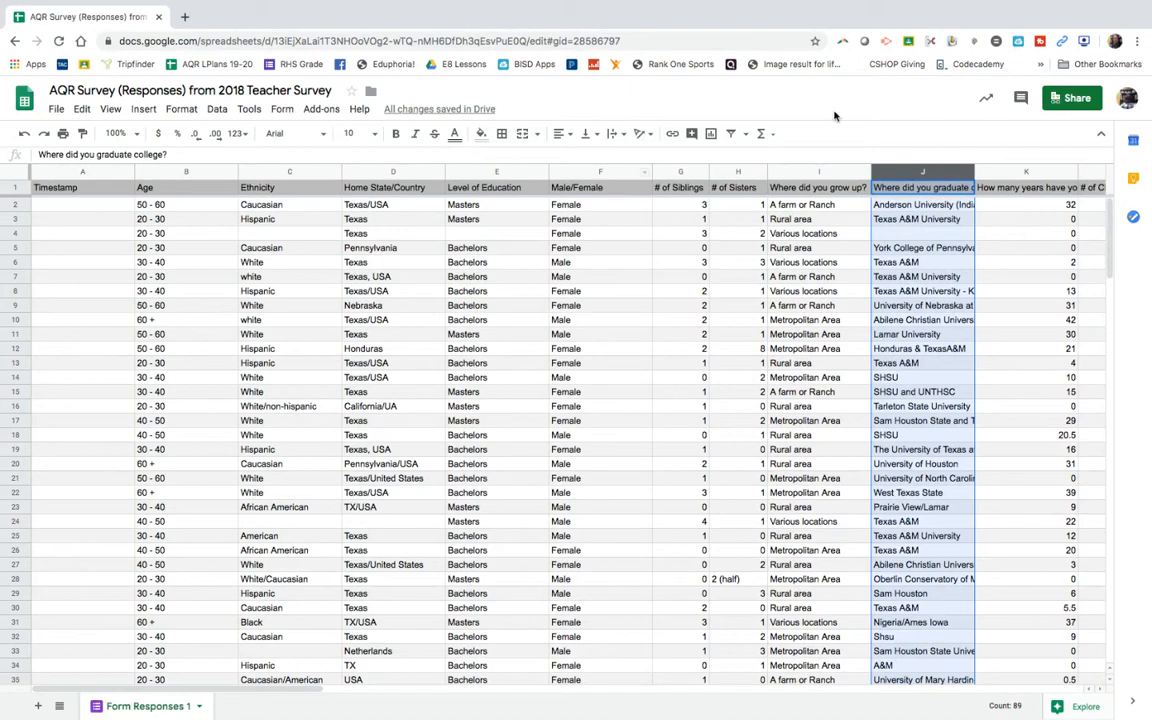
right_click(892, 174)
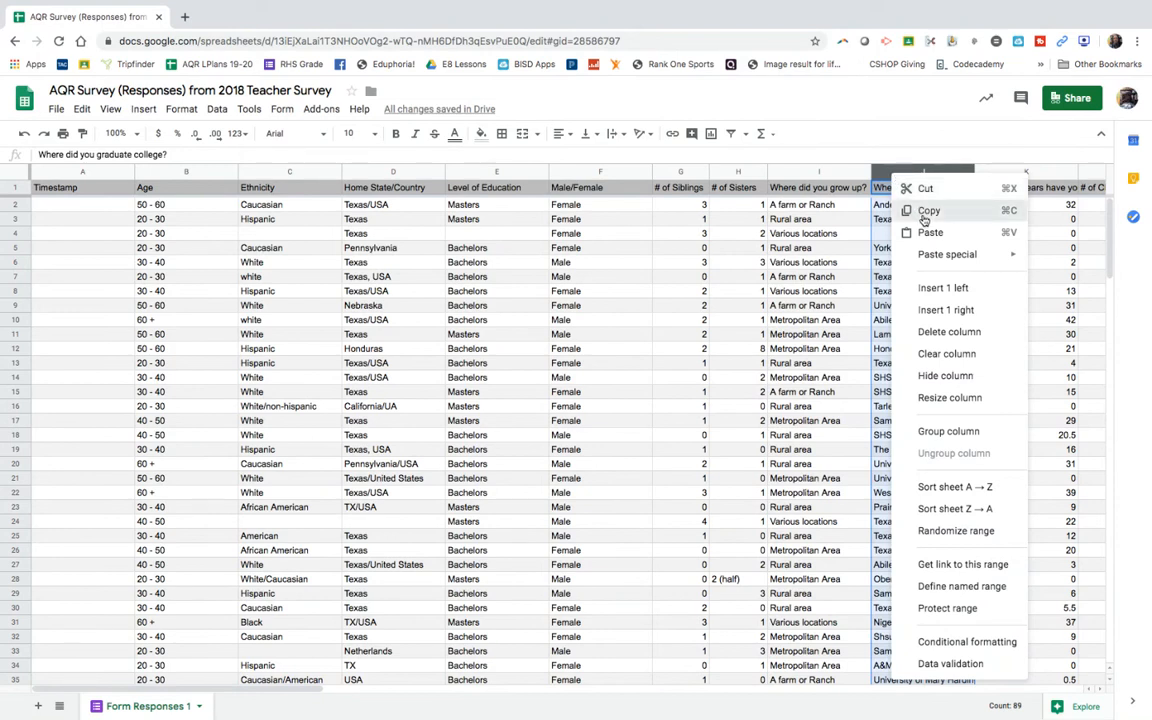
left_click(927, 211)
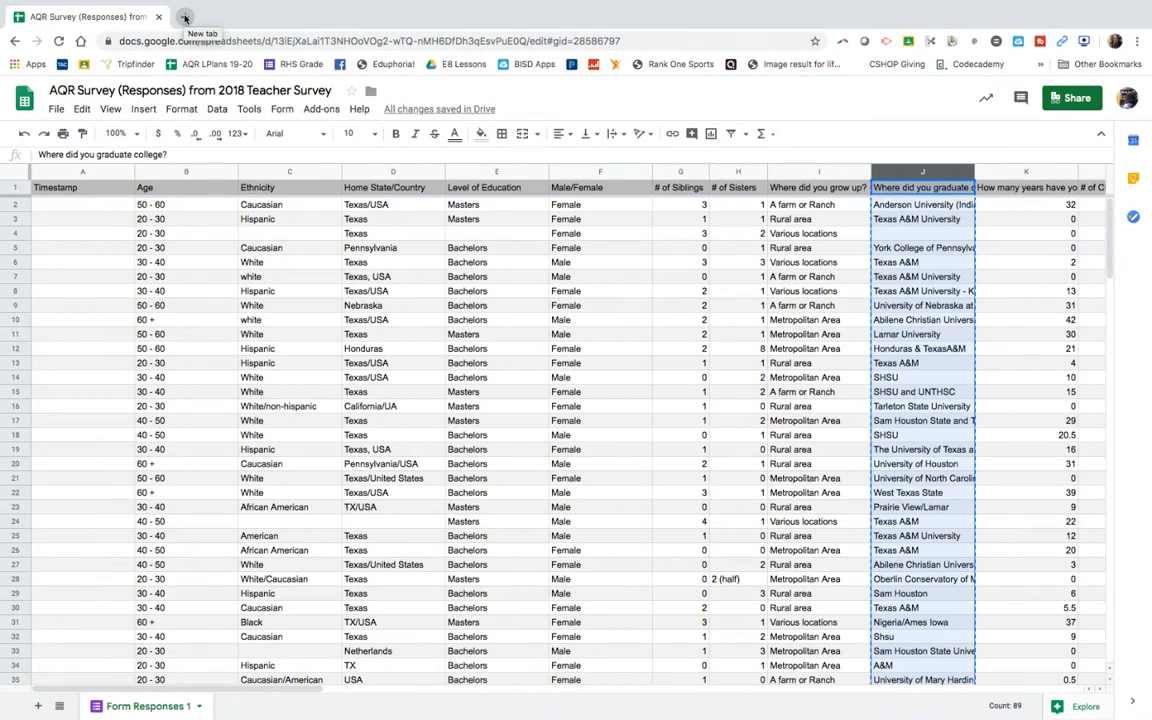
left_click(59, 109)
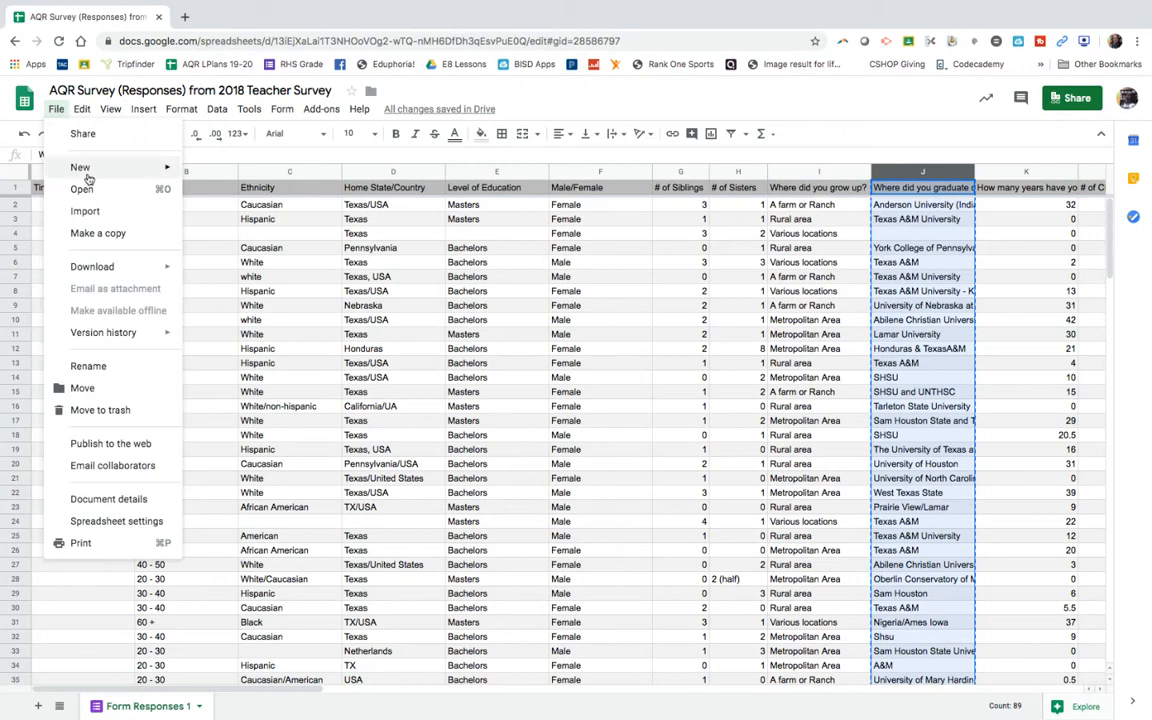
mouse_move(80, 167)
left_click(229, 174)
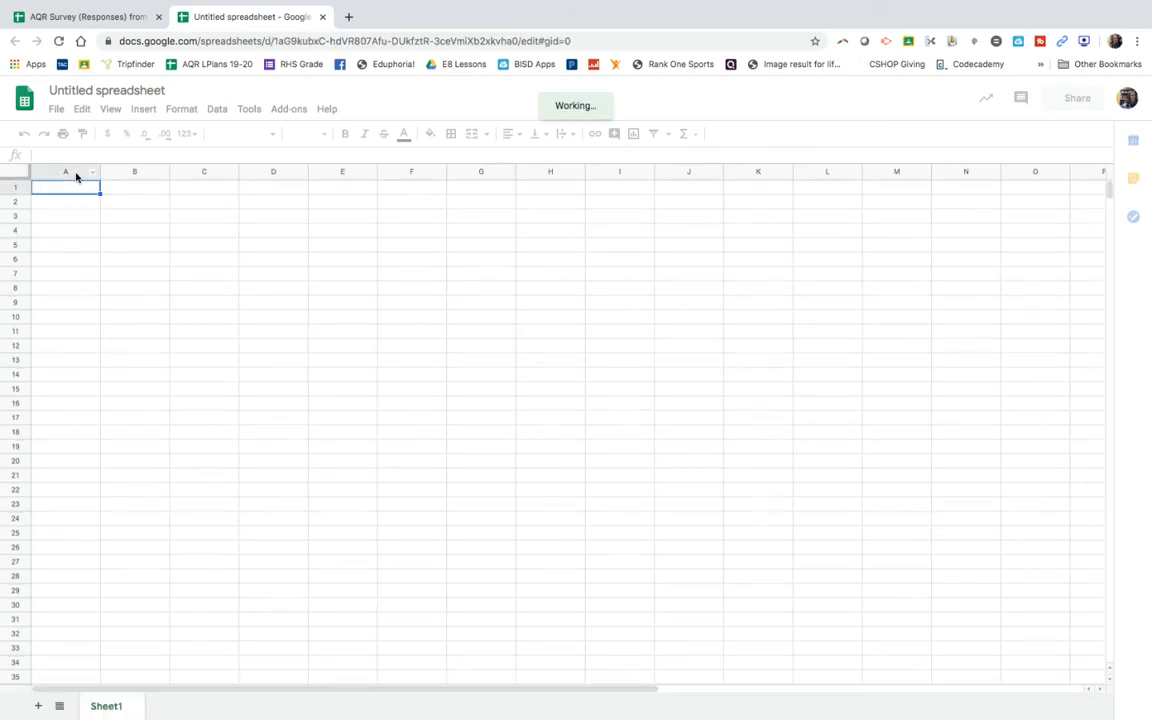
Step: Paste the copied college column into column A of the new spreadsheet and widen the column to fit its longest answers
left_click(76, 174)
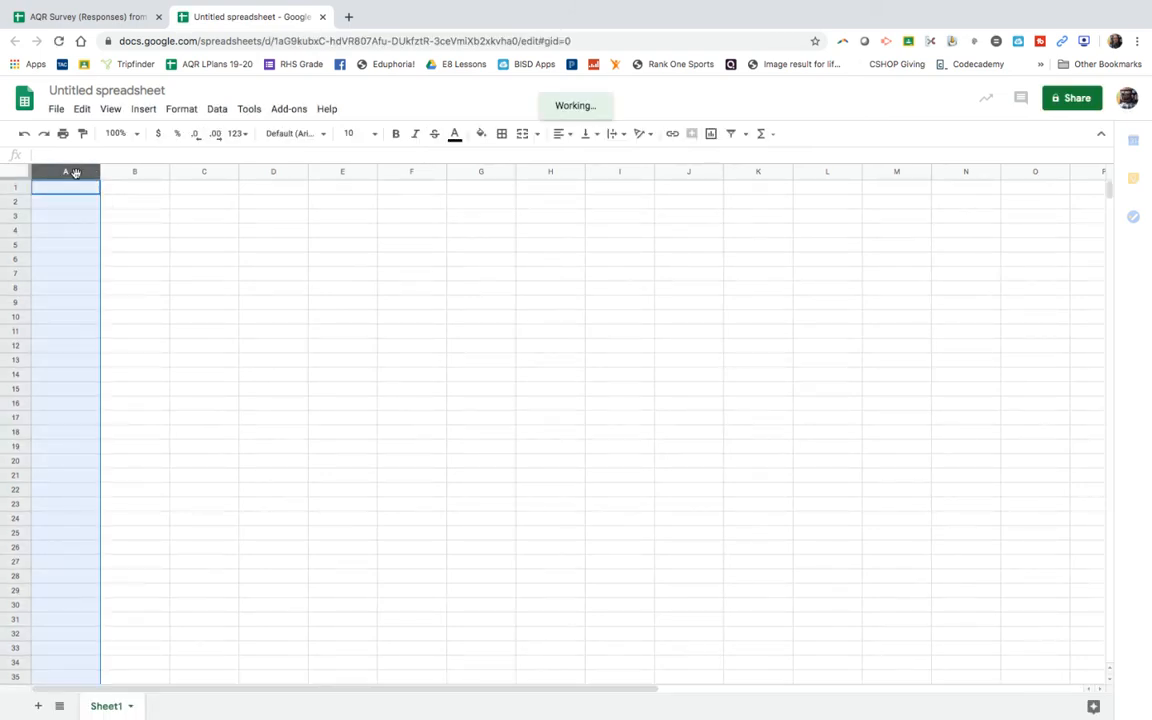
right_click(76, 174)
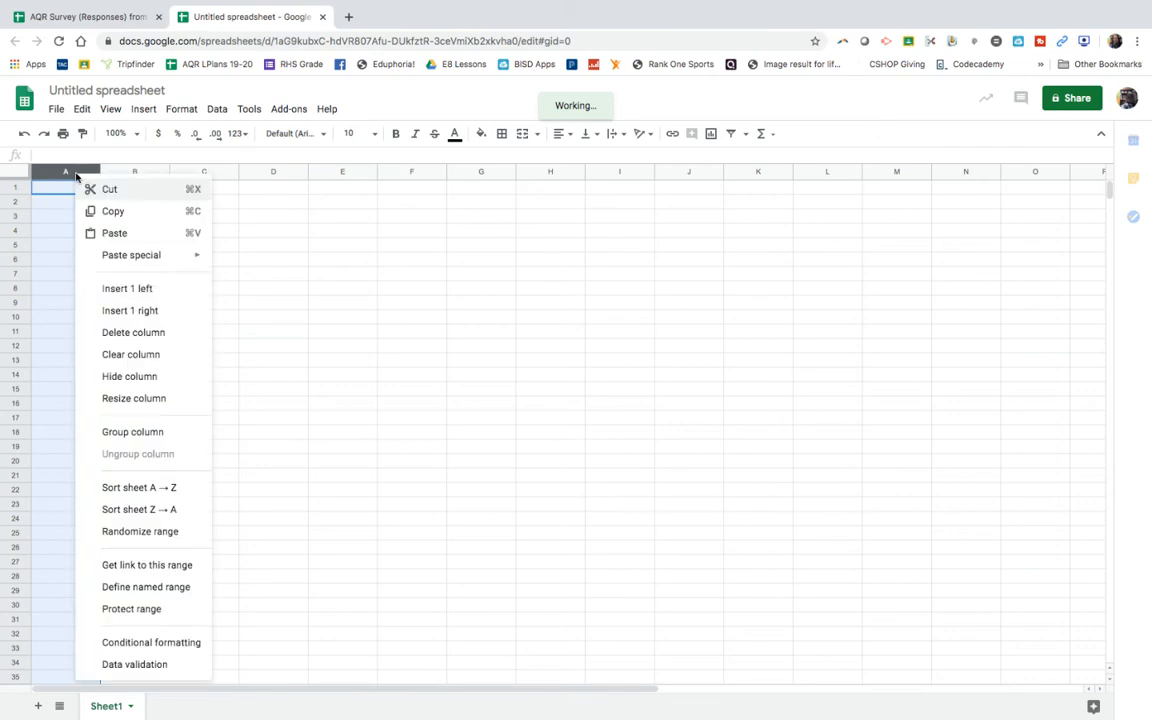
left_click(104, 239)
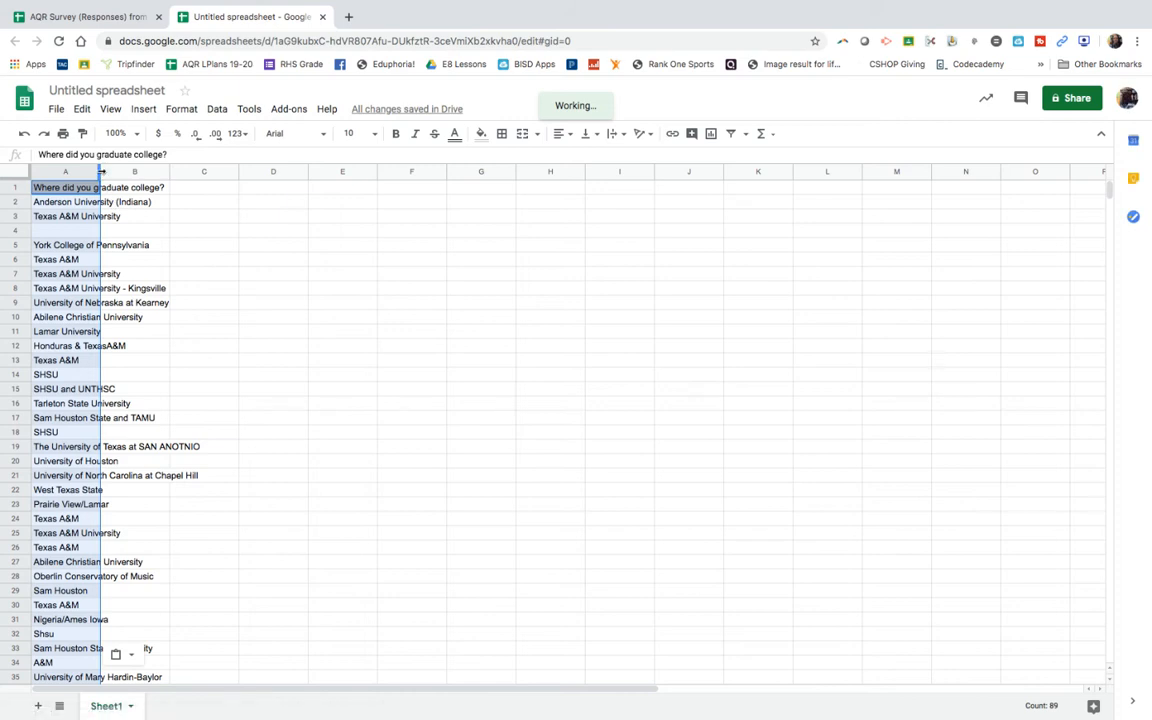
left_click_drag(101, 172, 224, 176)
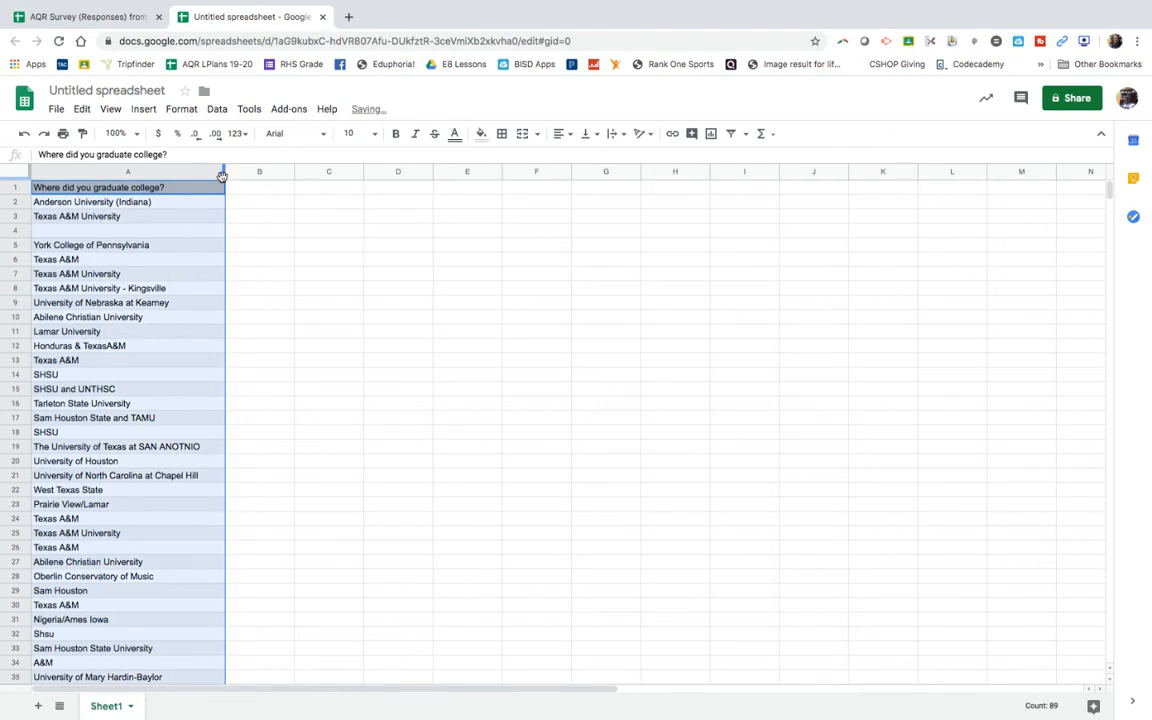
Step: Rename the new spreadsheet "Data Set for News Broadcast Project"
left_click(88, 92)
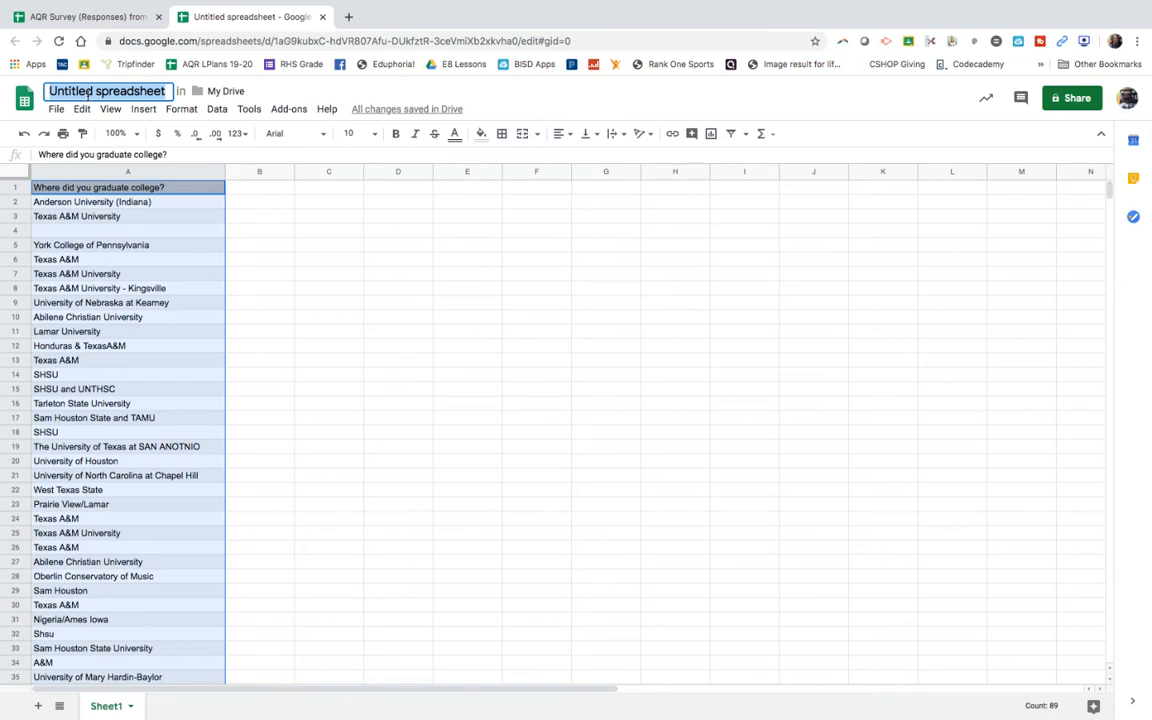
type("Data S")
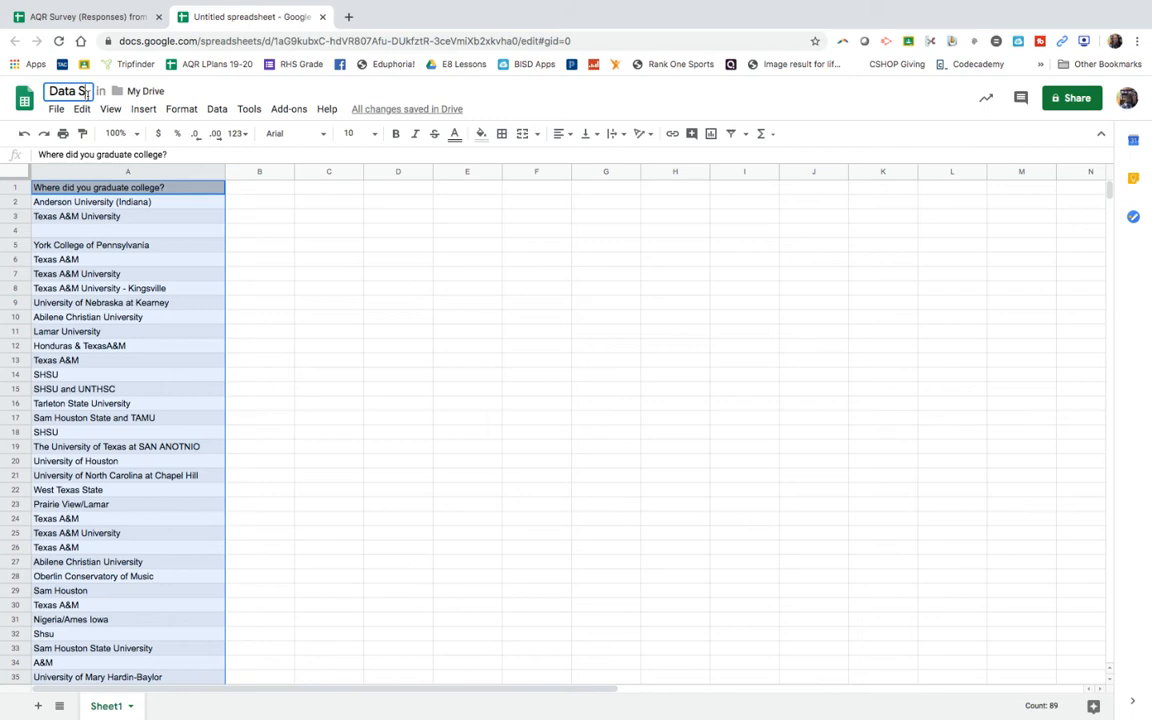
type("et for Ne")
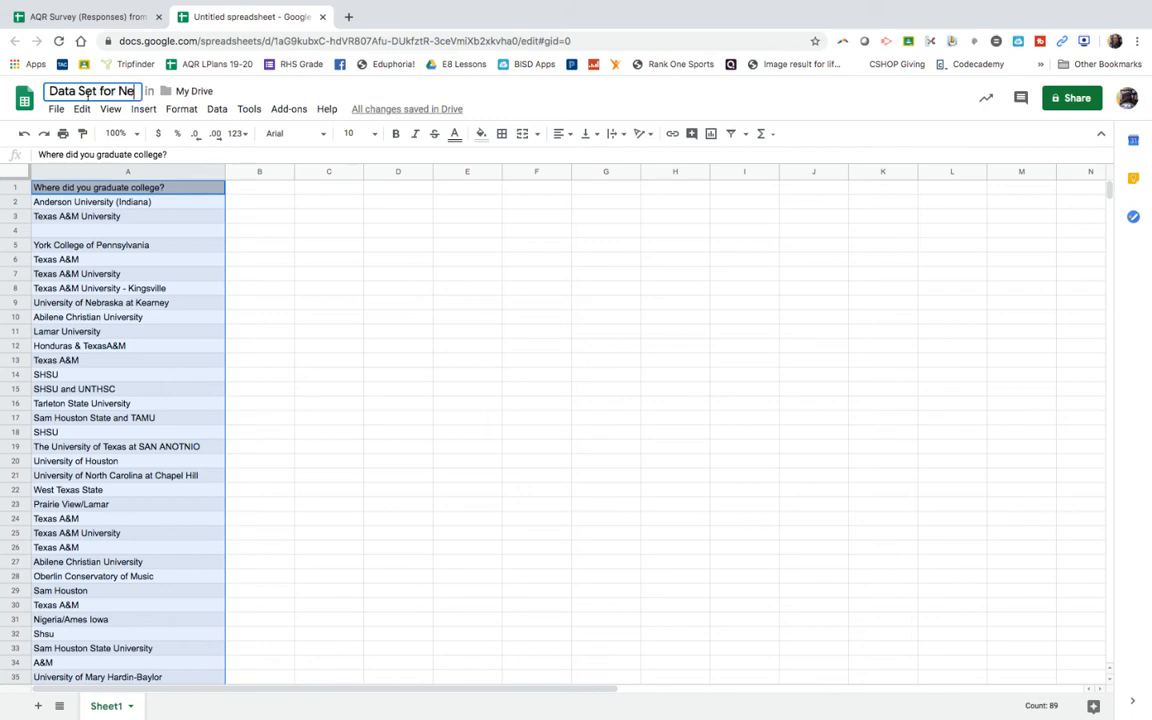
type("ws Broadcast ")
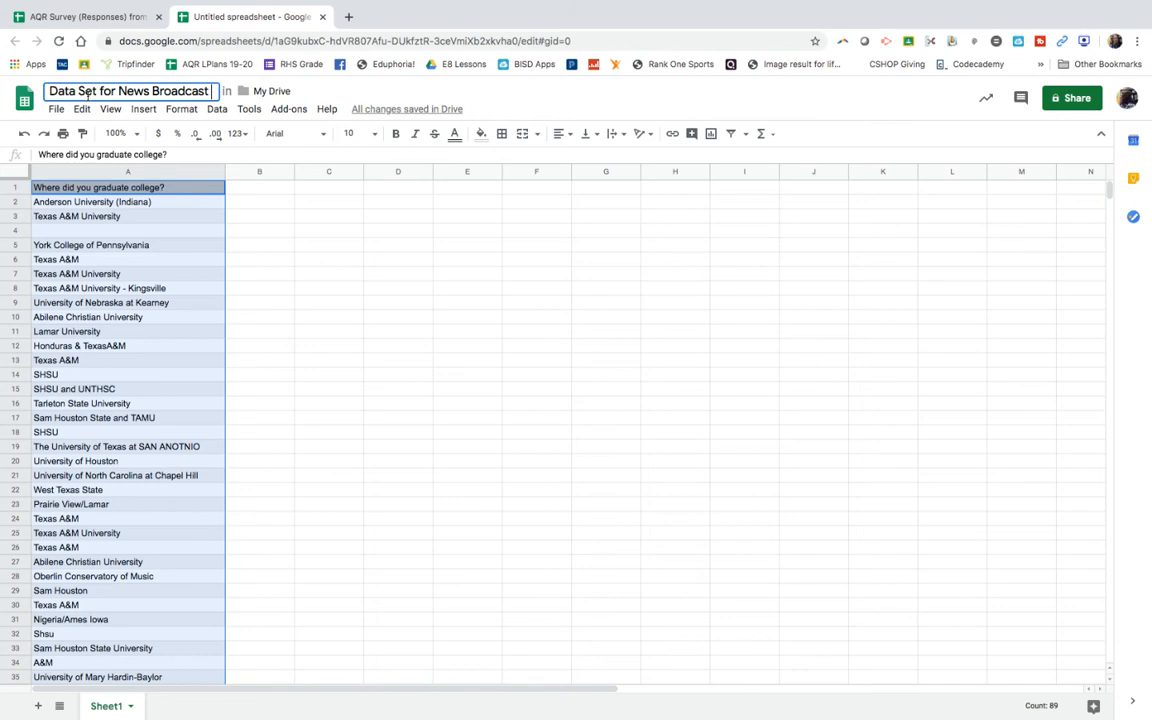
type("Project")
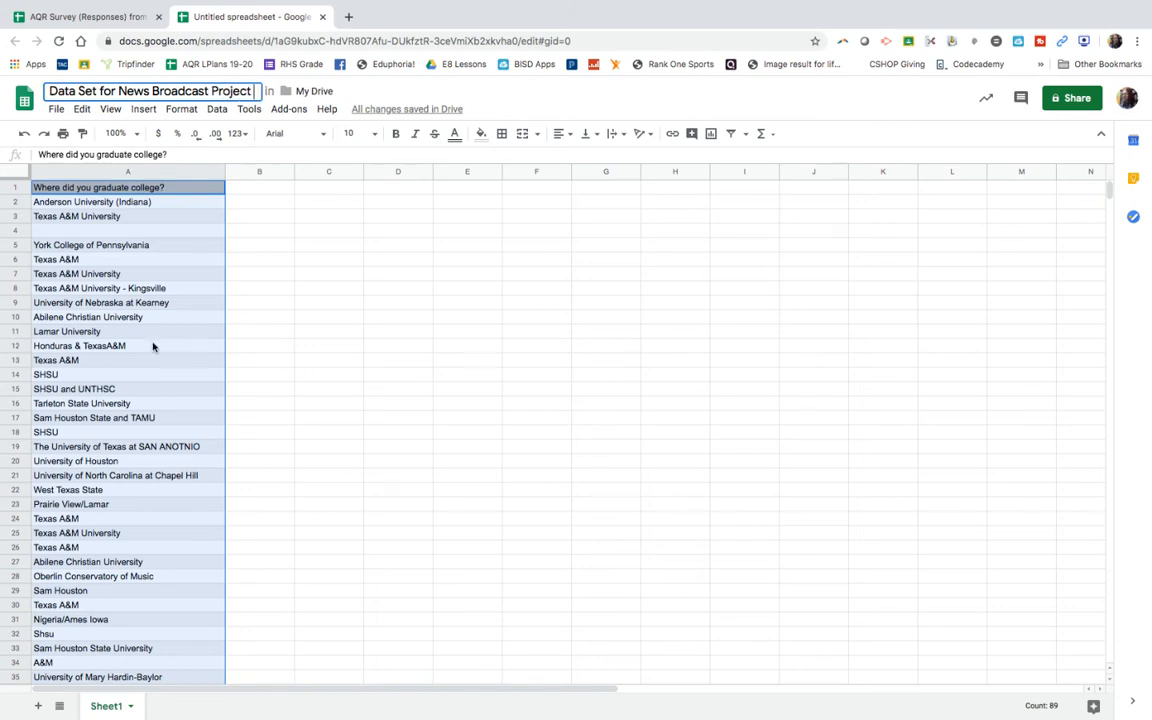
left_click(262, 316)
Step: Switch back to the AQR Survey responses and copy the whole "Level of Education" column
mouse_move(127, 20)
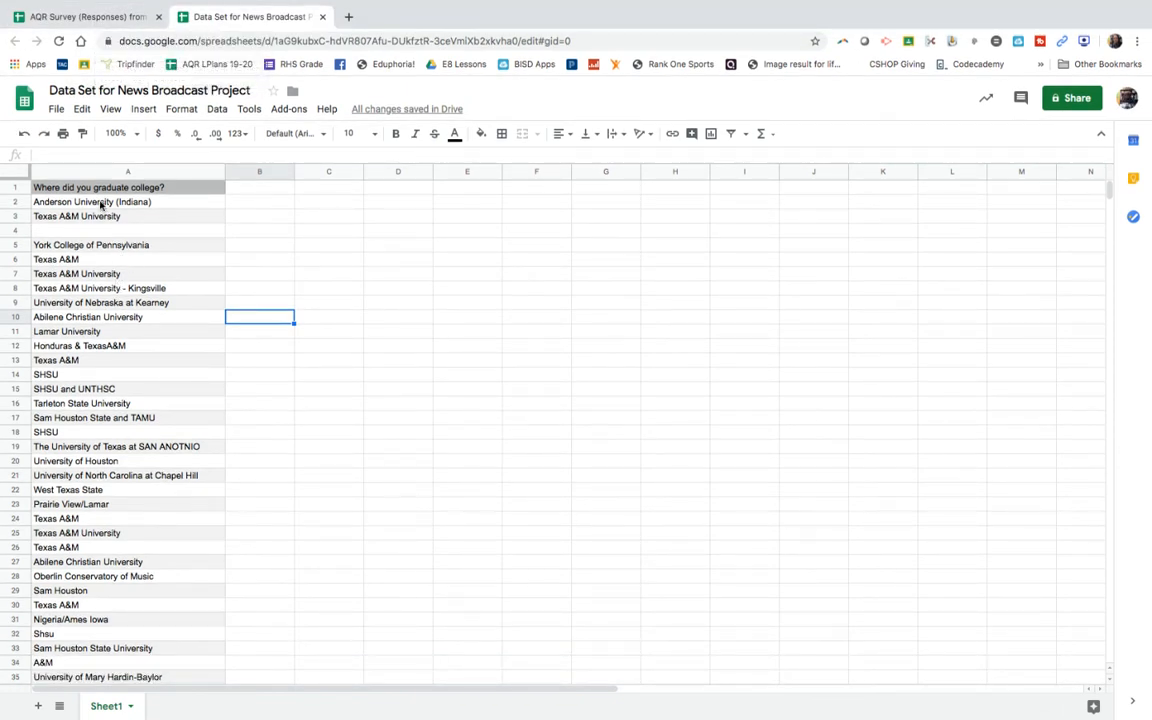
left_click(82, 19)
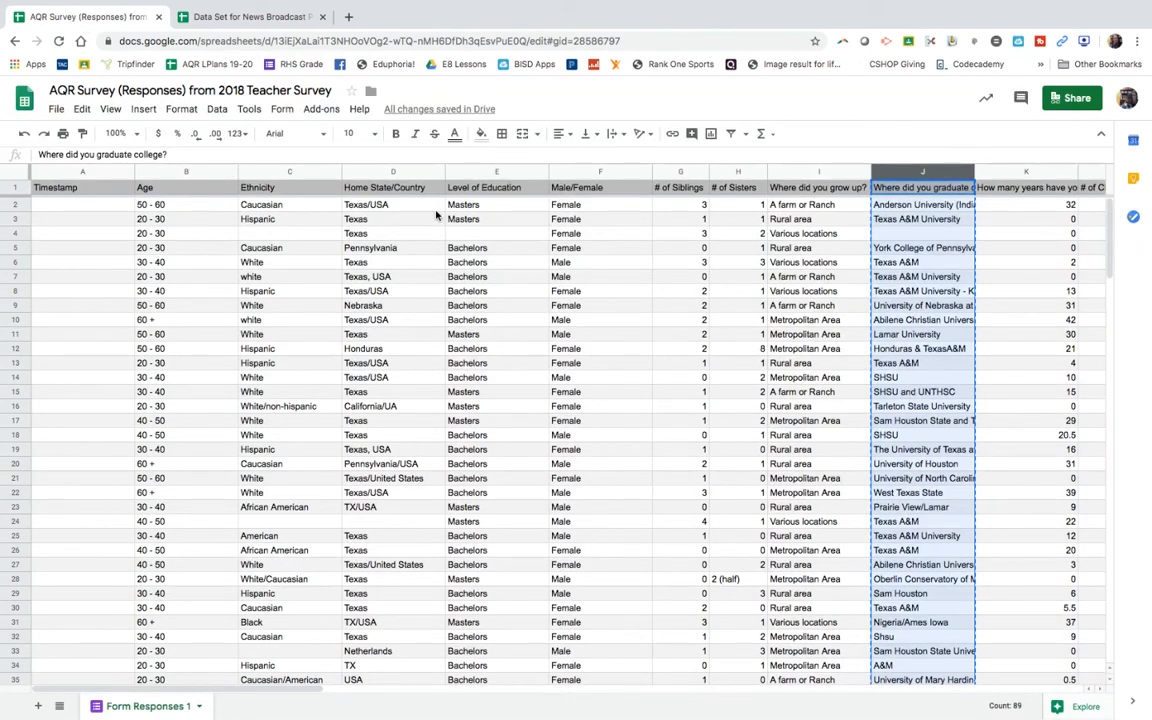
left_click(483, 171)
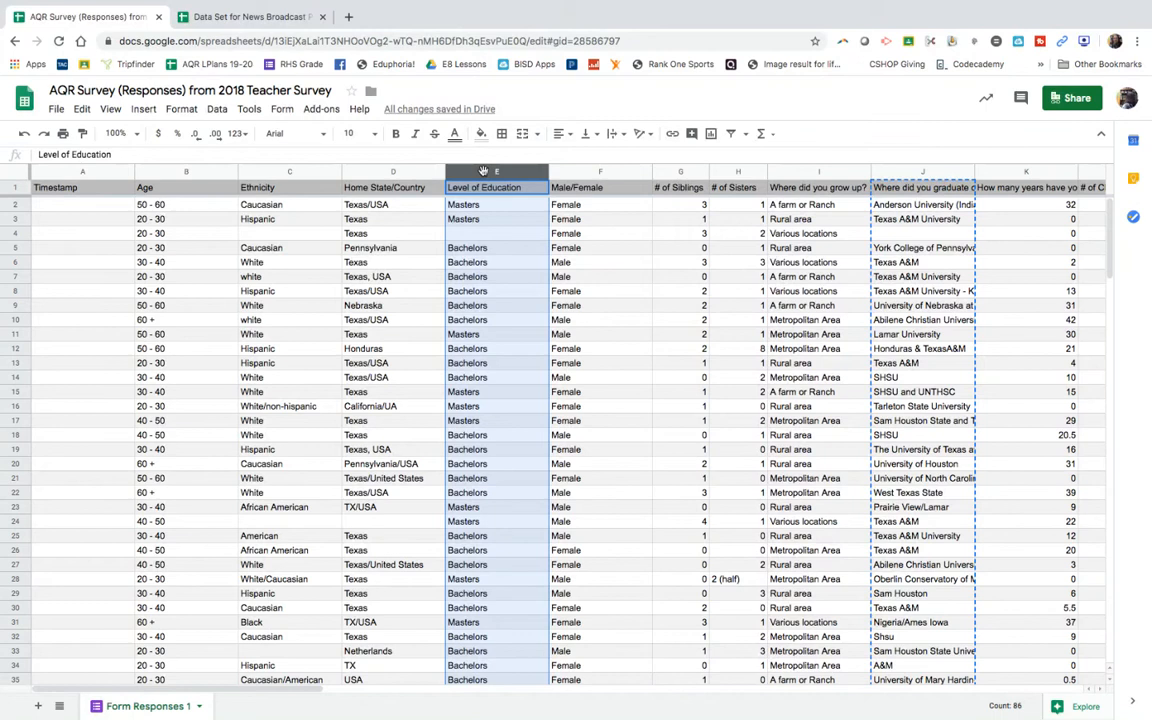
right_click(483, 171)
left_click(520, 207)
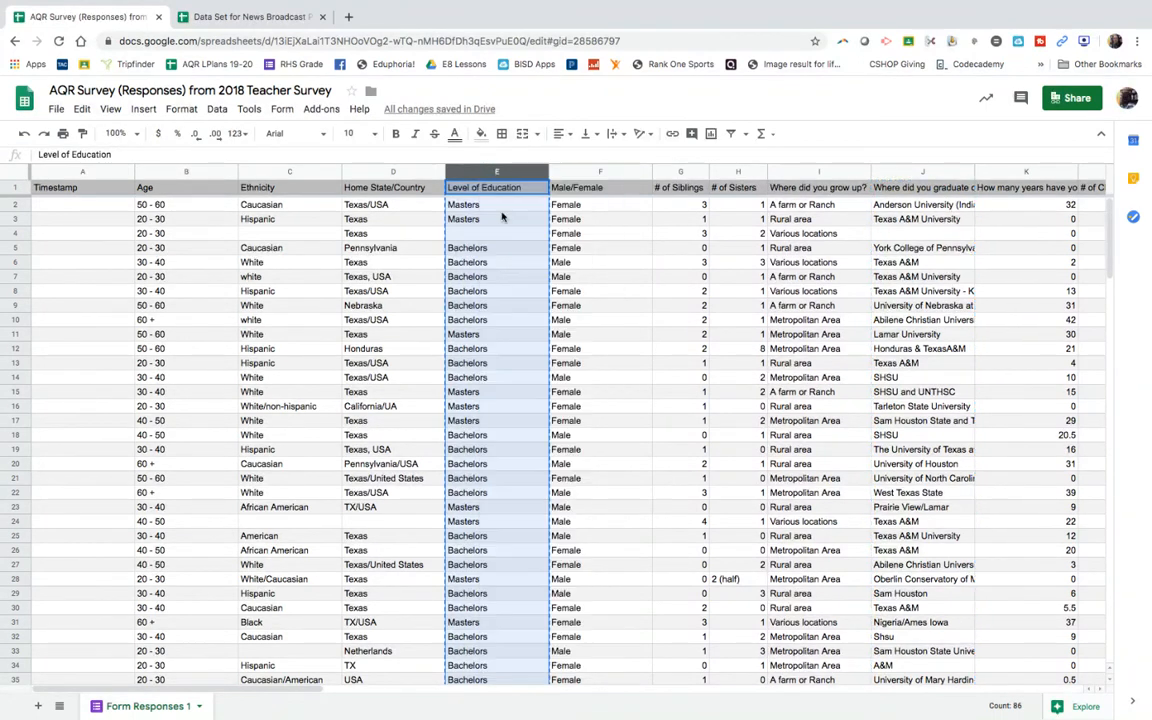
Step: Paste the "Level of Education" column into column B of the news broadcast data set and widen it to fit the header
left_click(253, 16)
left_click(255, 172)
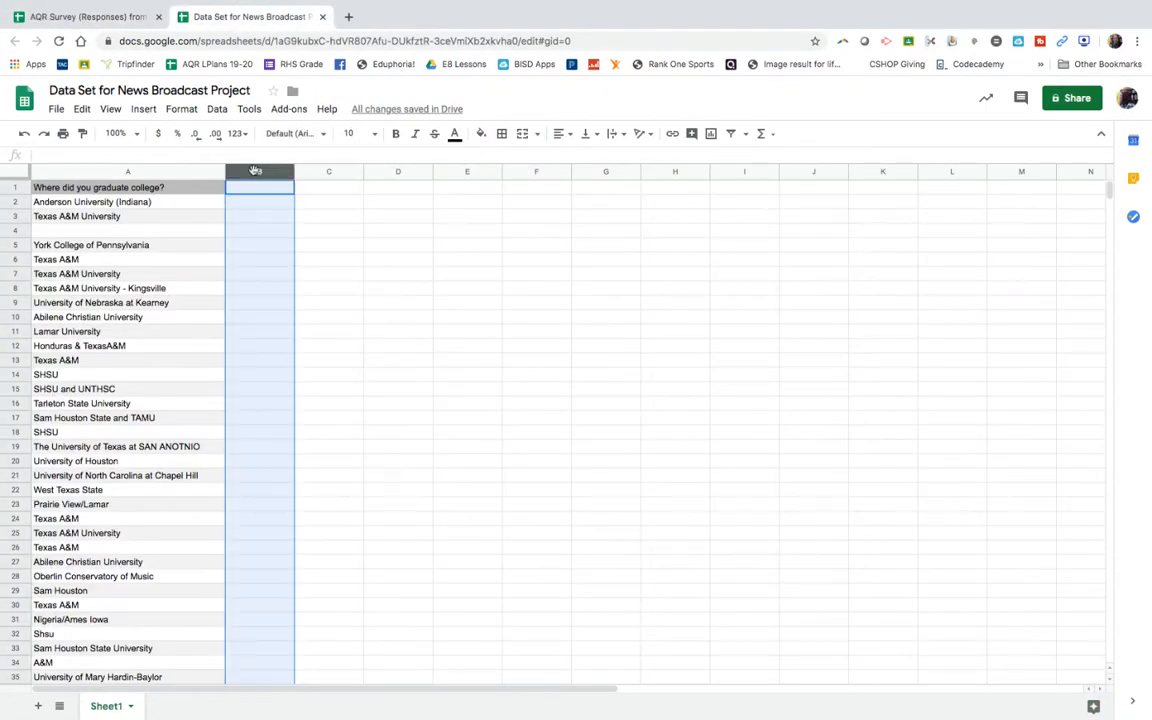
right_click(254, 173)
left_click(285, 229)
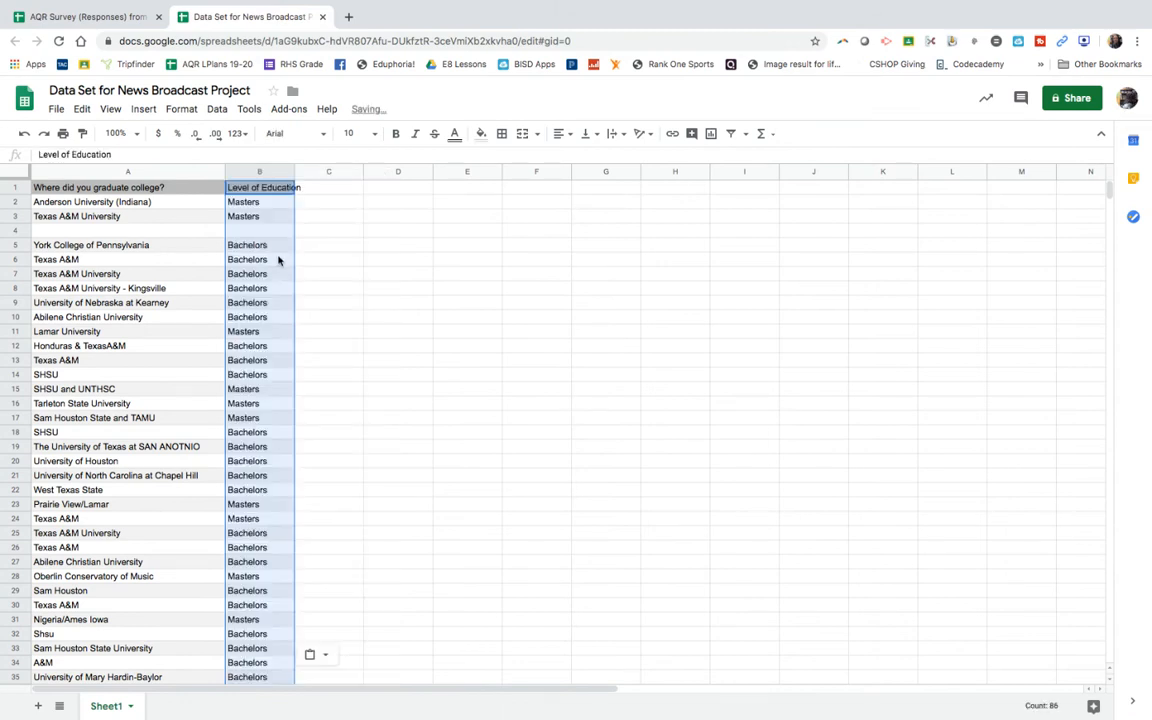
left_click_drag(295, 177, 305, 176)
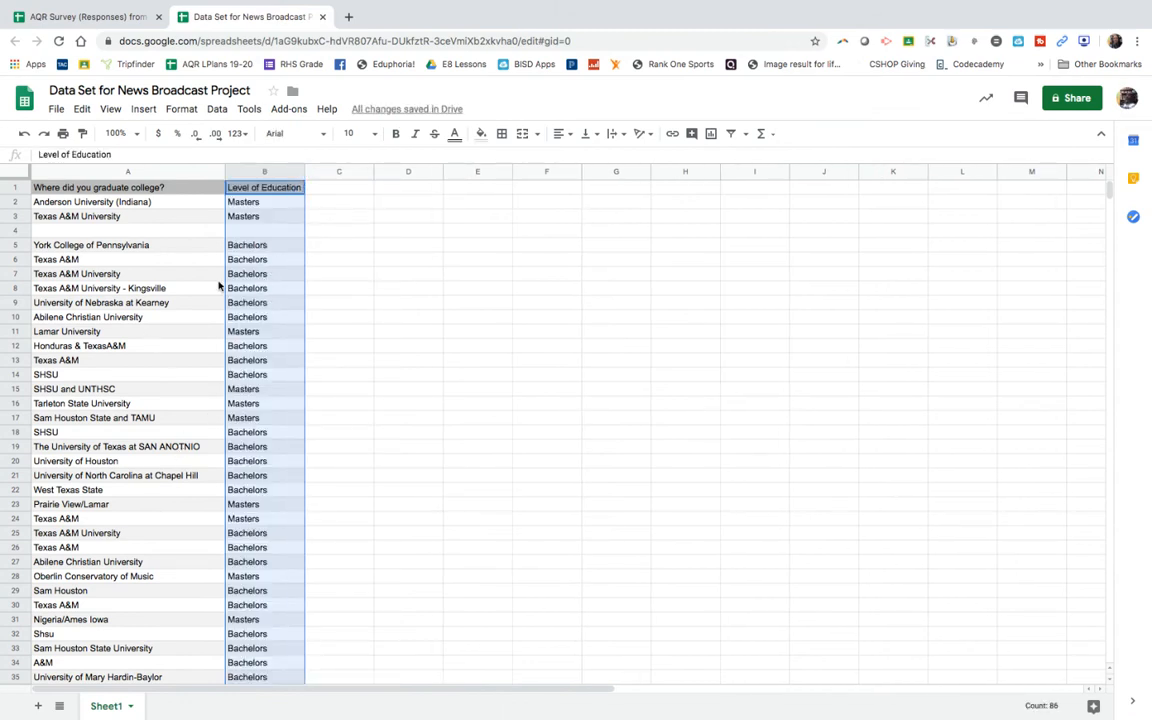
Step: Switch back to the AQR Survey responses and copy the whole "Male/Female" column
left_click(108, 18)
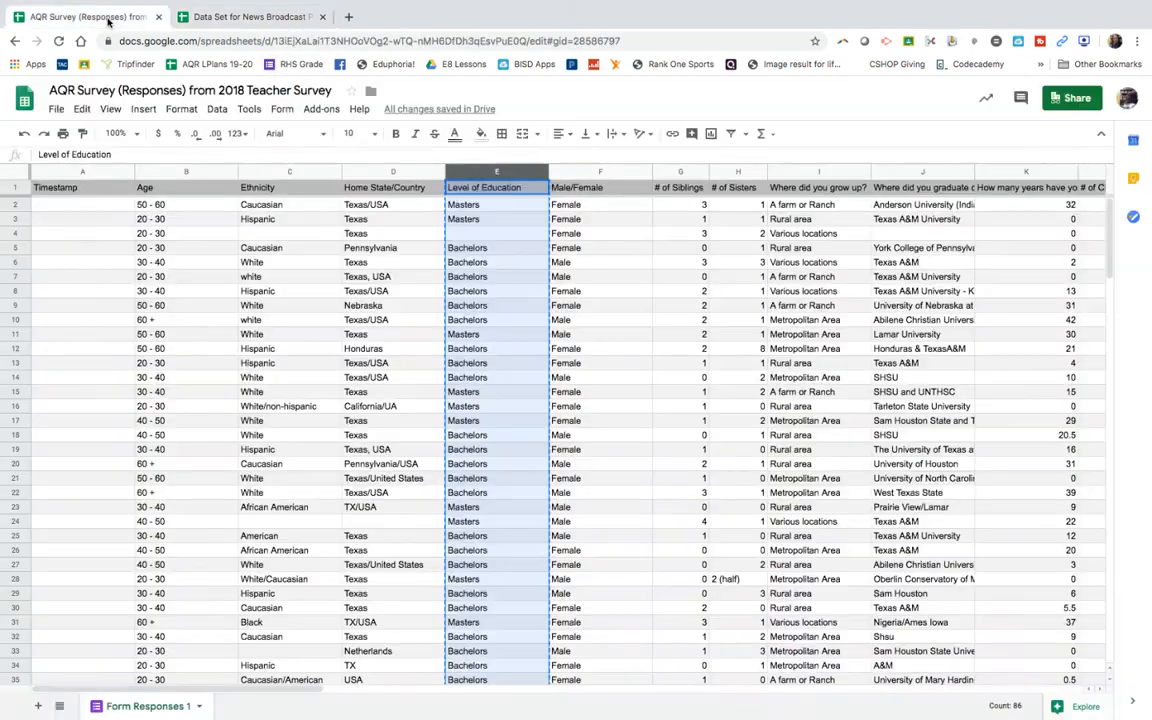
left_click(576, 172)
right_click(577, 173)
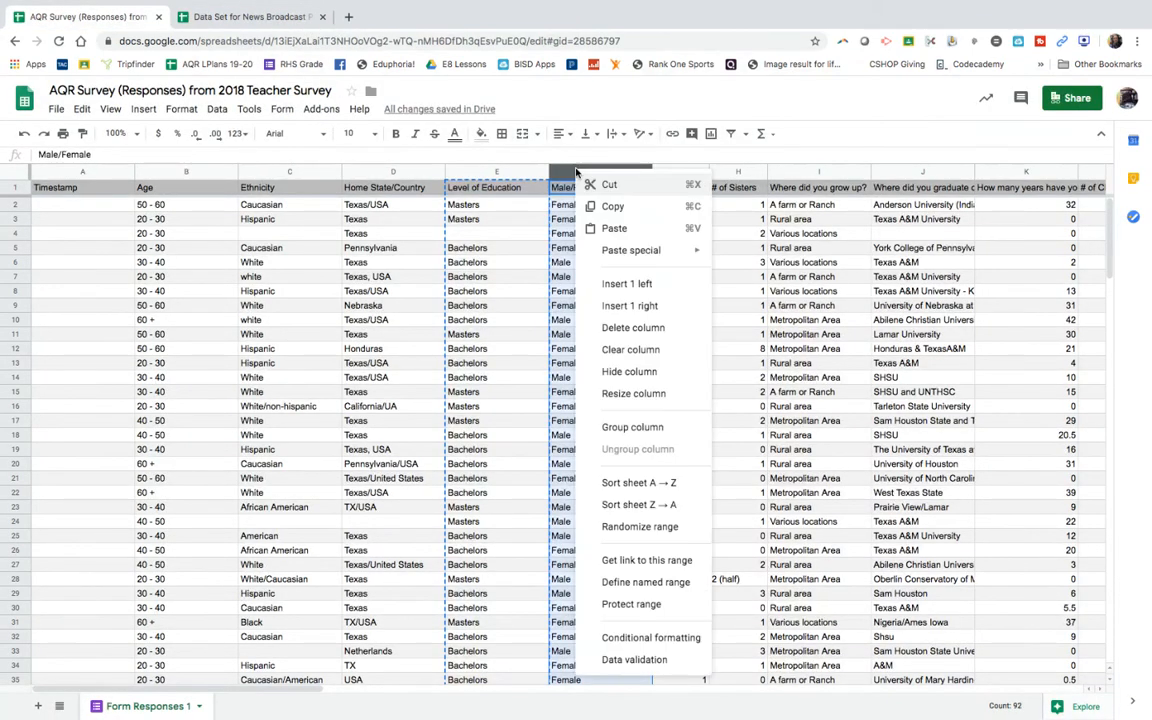
left_click(594, 208)
Step: Paste the "Male/Female" column into column C of the news broadcast data set
left_click(262, 17)
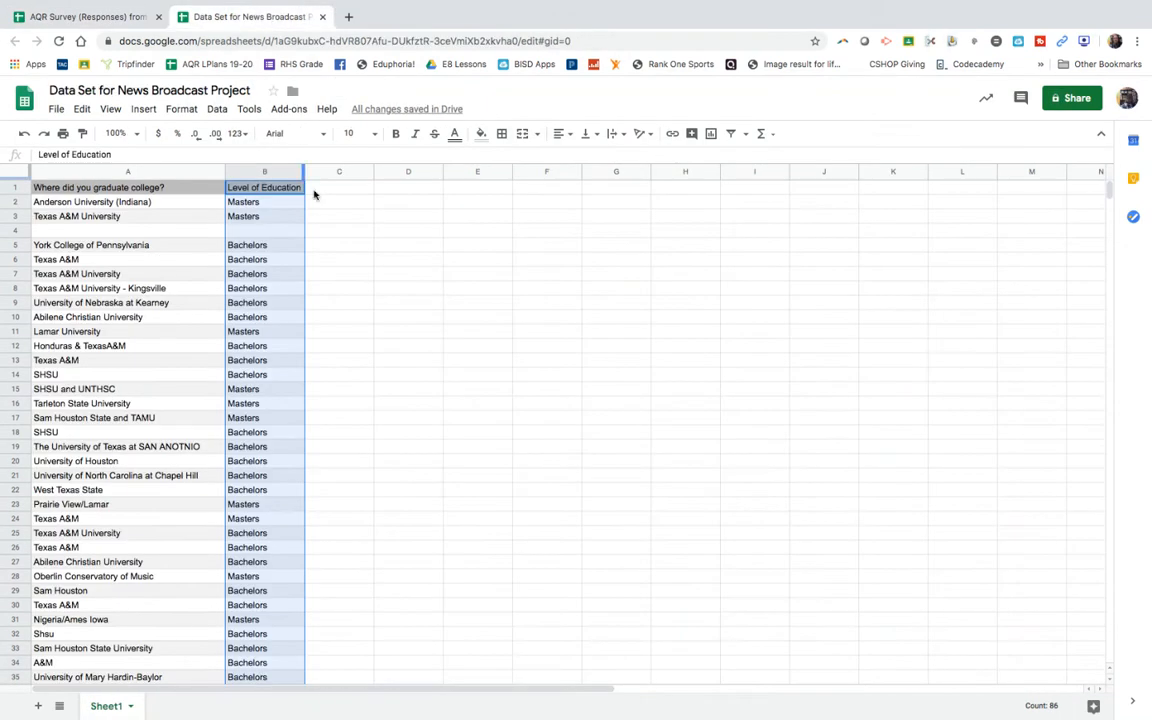
left_click(338, 172)
right_click(338, 174)
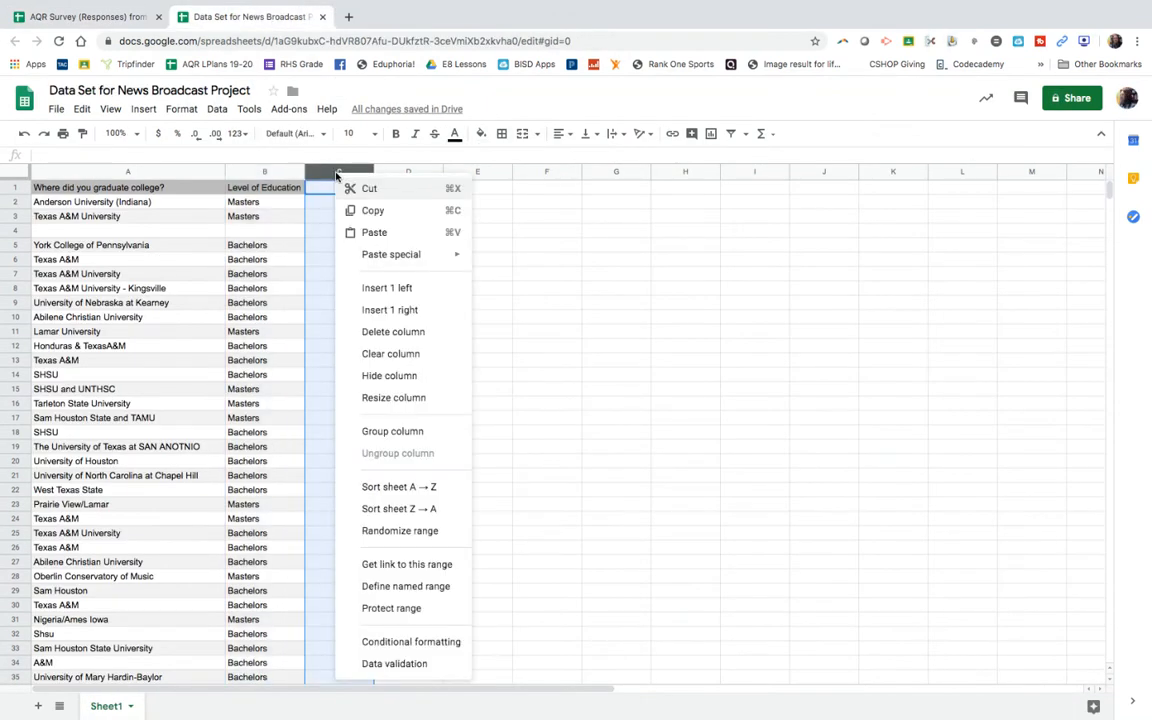
left_click(363, 233)
Step: Return to the AQR Survey responses and copy the whole "Where did you grow up?" column
left_click(103, 18)
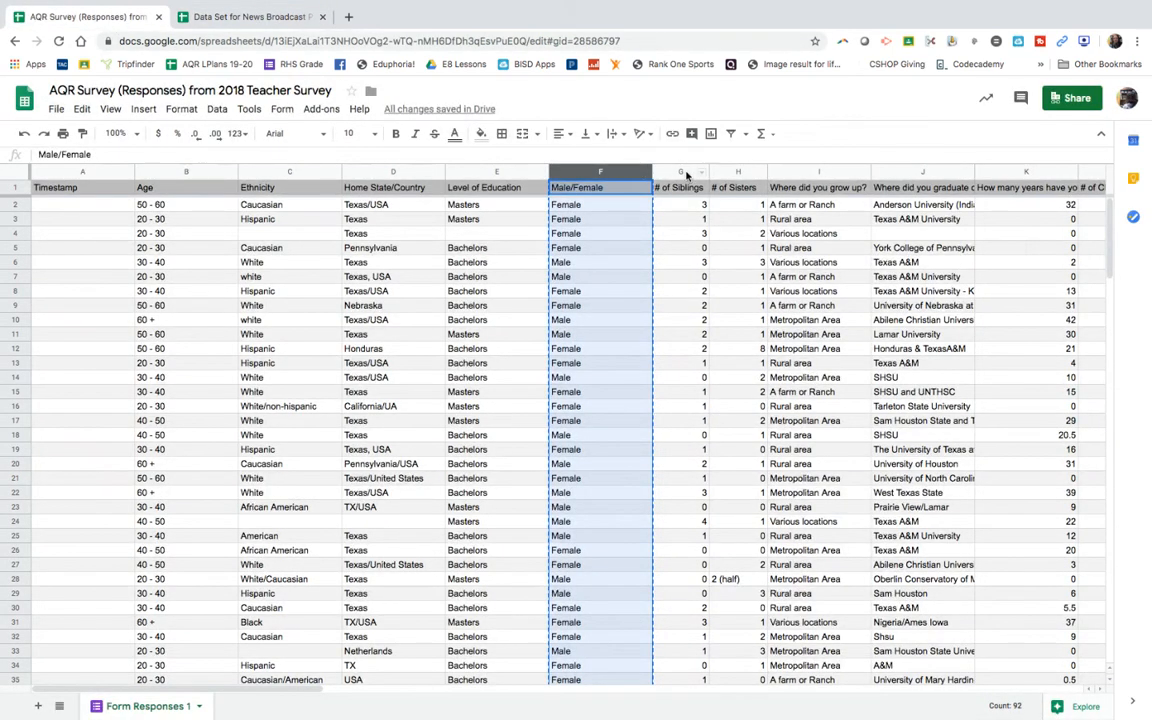
left_click(812, 172)
right_click(812, 172)
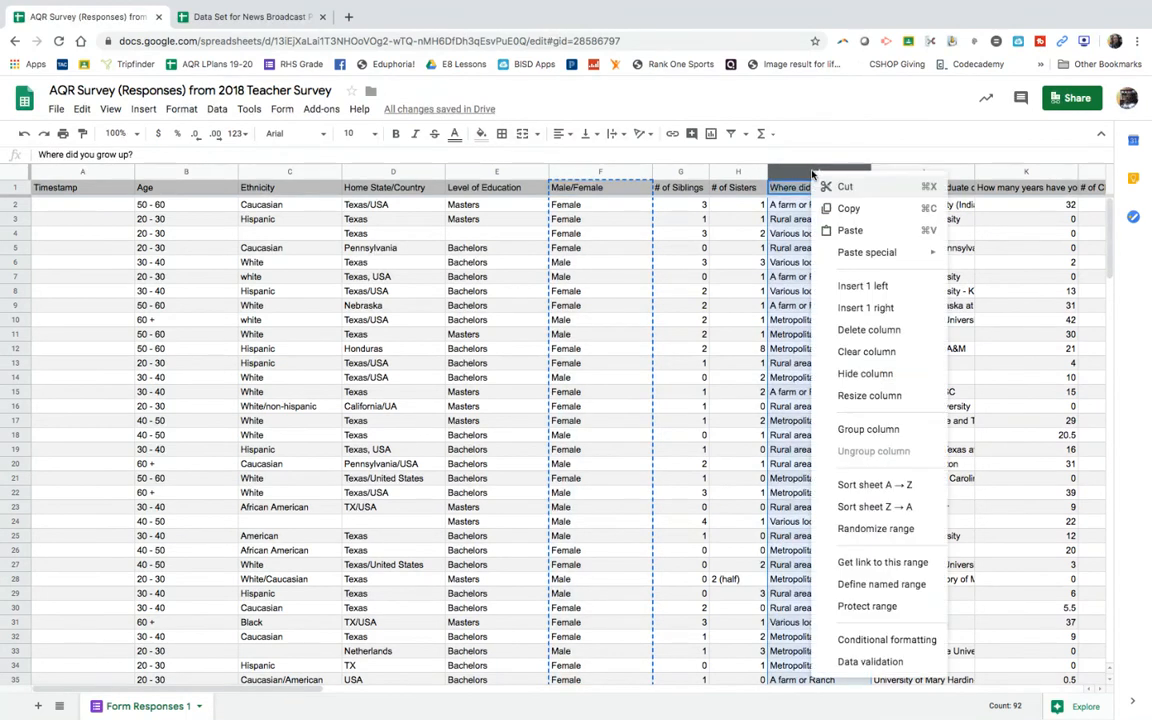
left_click(830, 207)
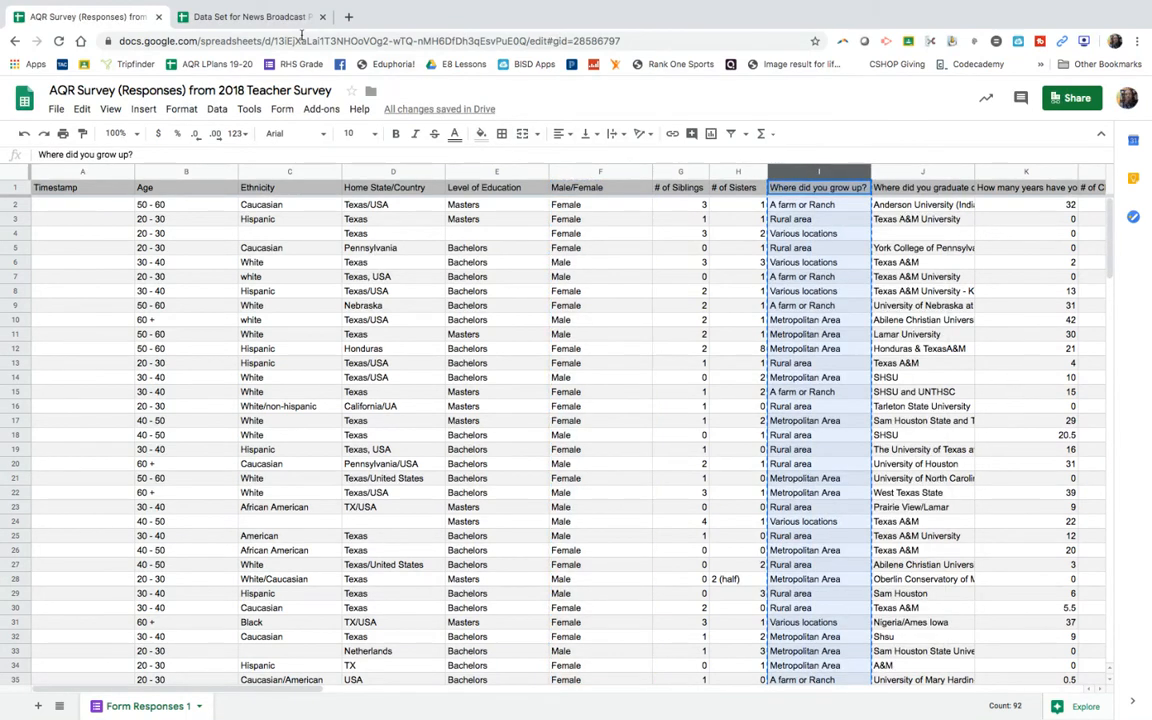
Step: Paste the "Where did you grow up?" column into column D of the news broadcast data set and widen it to fit the header
left_click(212, 16)
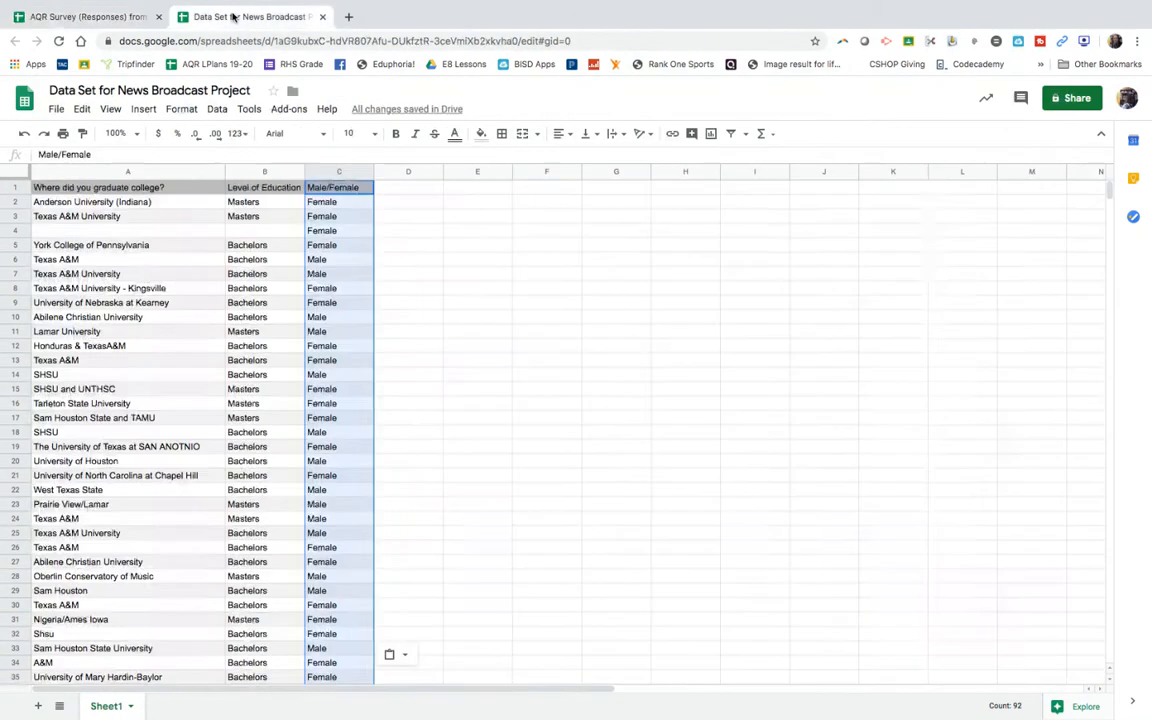
left_click(393, 173)
right_click(393, 174)
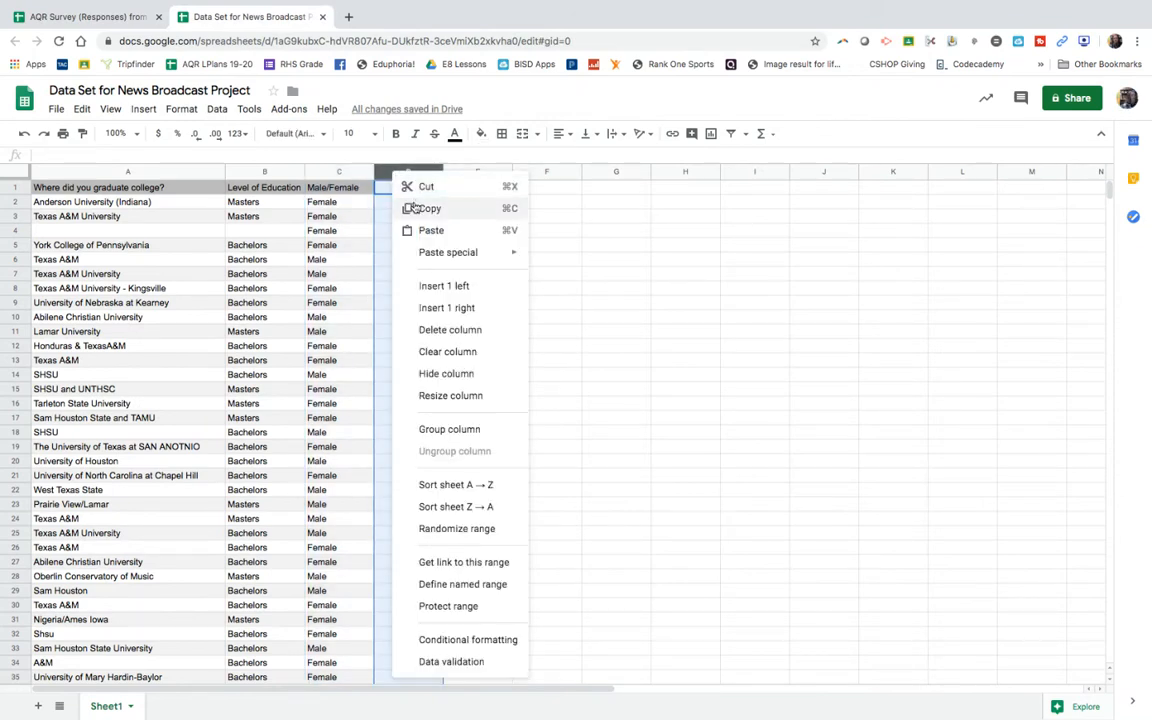
left_click(431, 230)
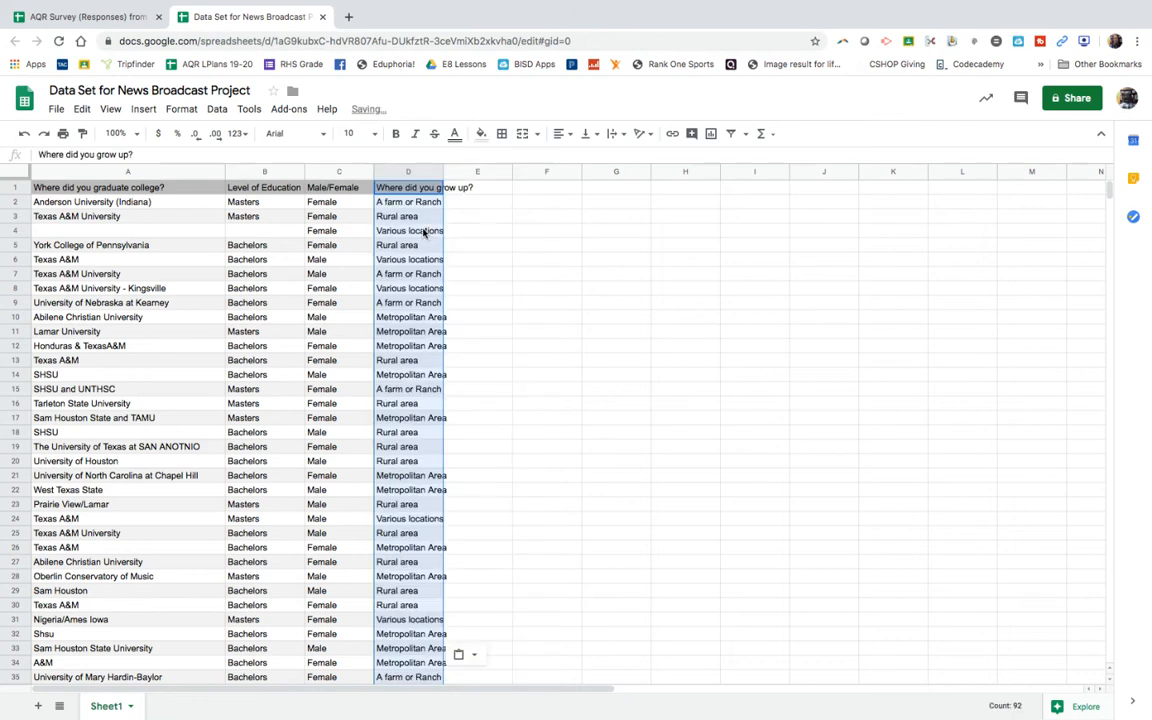
left_click_drag(444, 173, 482, 173)
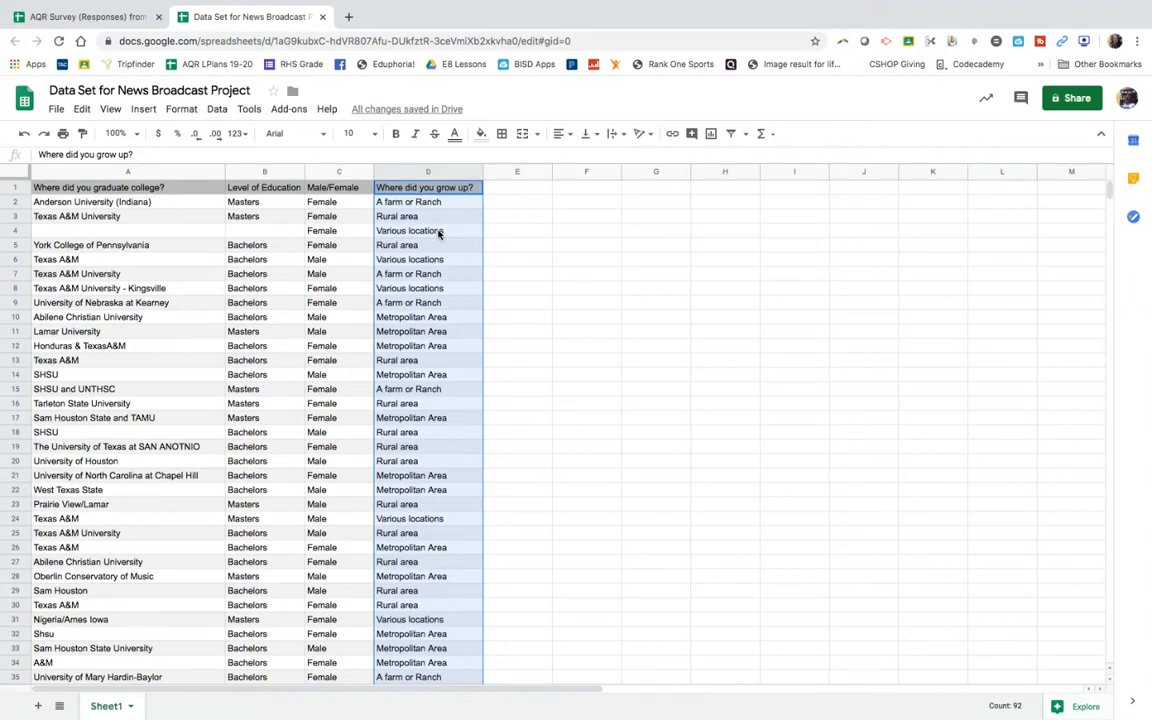
left_click(540, 260)
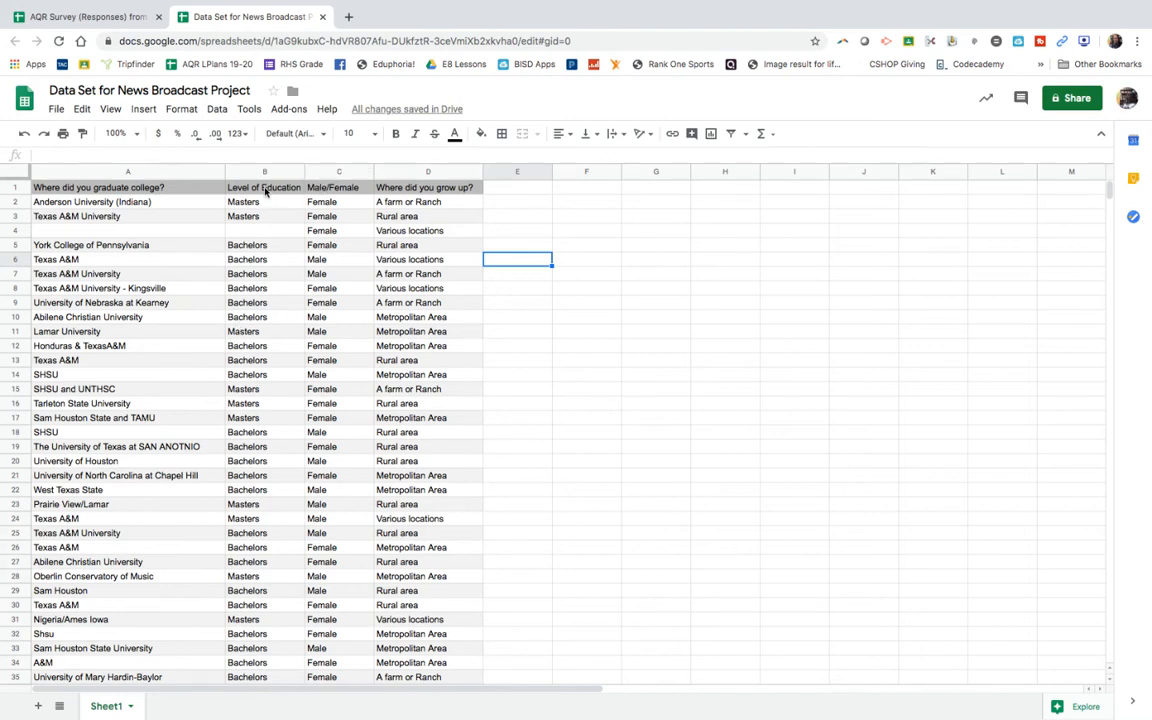
left_click_drag(144, 174, 408, 172)
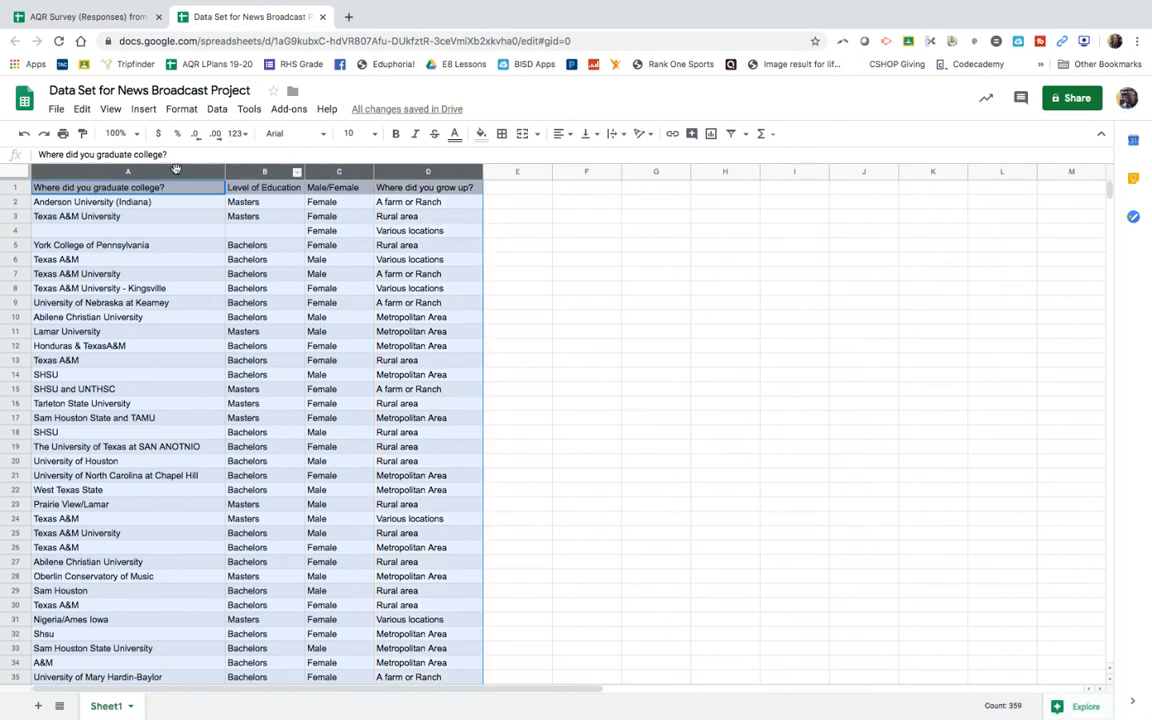
left_click(266, 155)
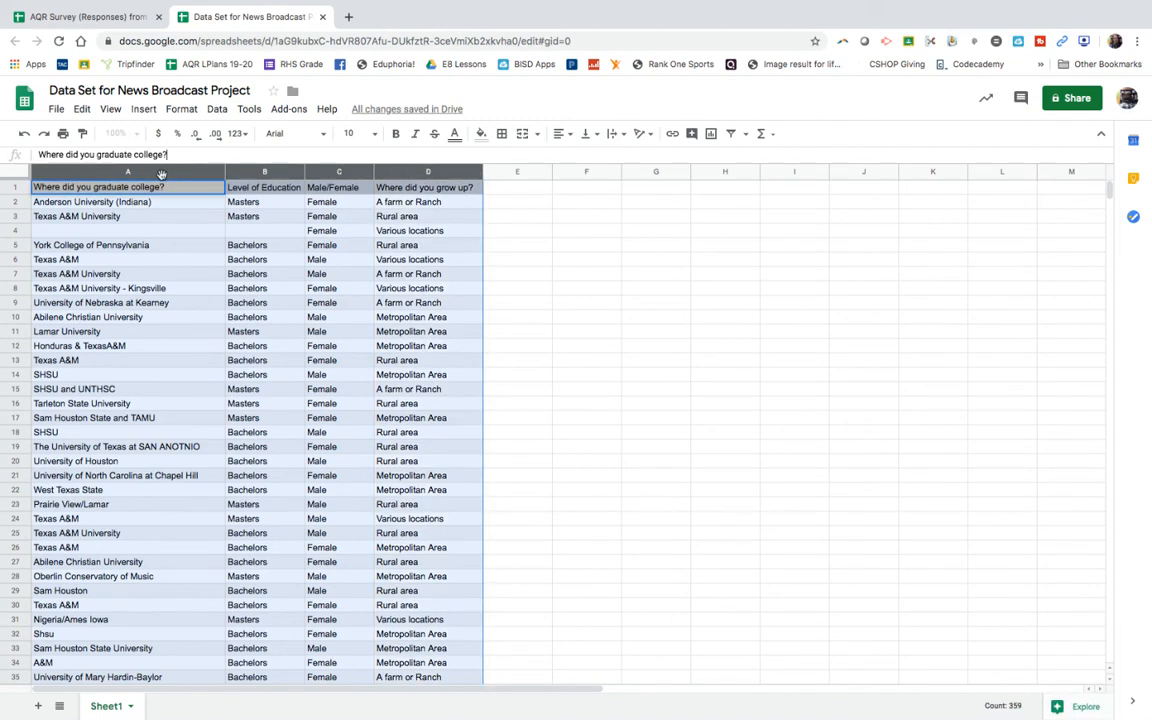
left_click(597, 260)
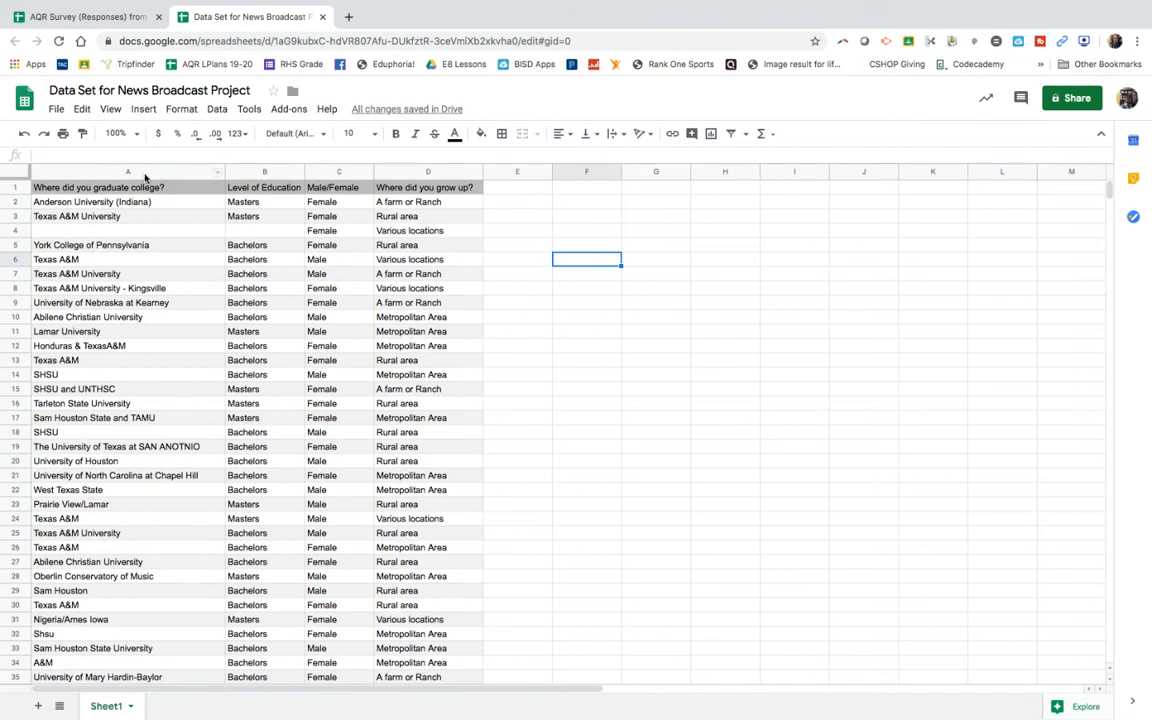
Step: Sort columns A through D as a range by column C A → Z, with column B A → Z as the second sort column
left_click(128, 172)
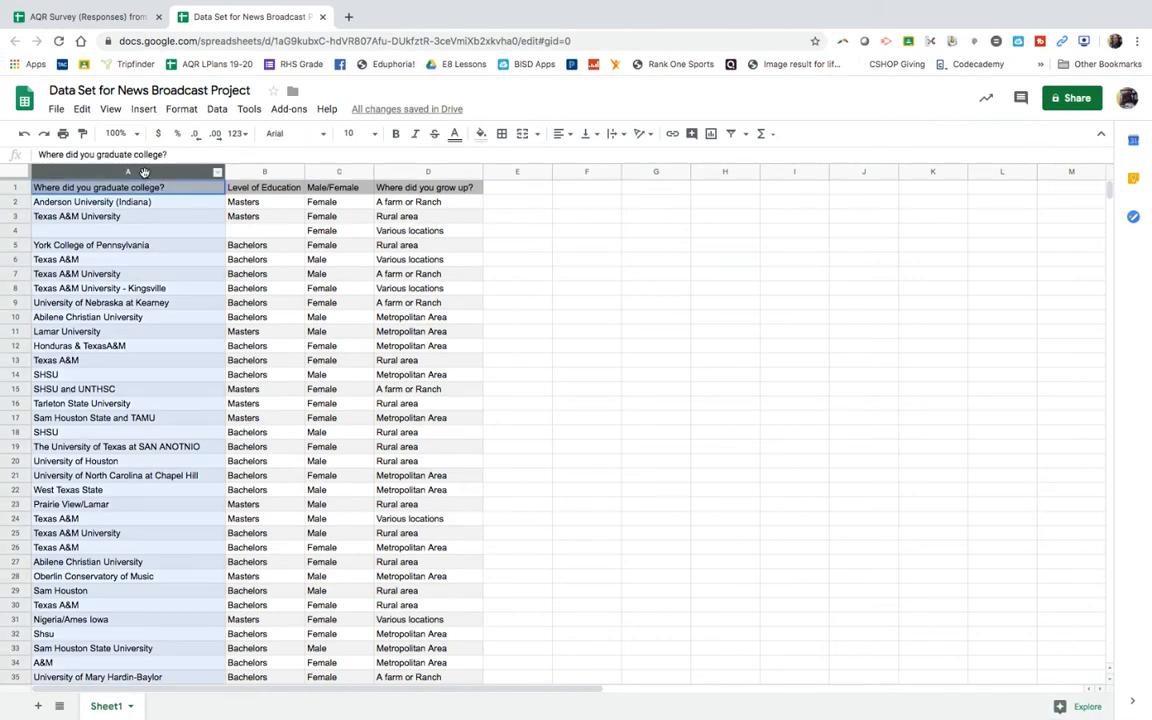
left_click_drag(144, 172, 414, 173)
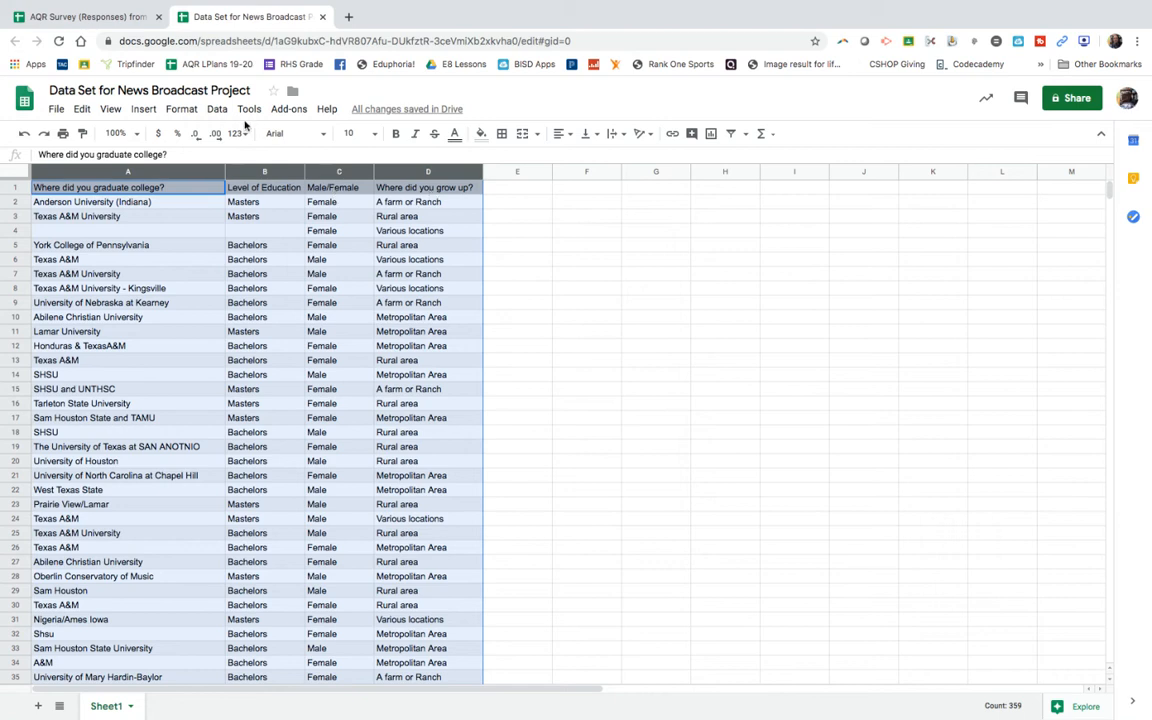
left_click(218, 110)
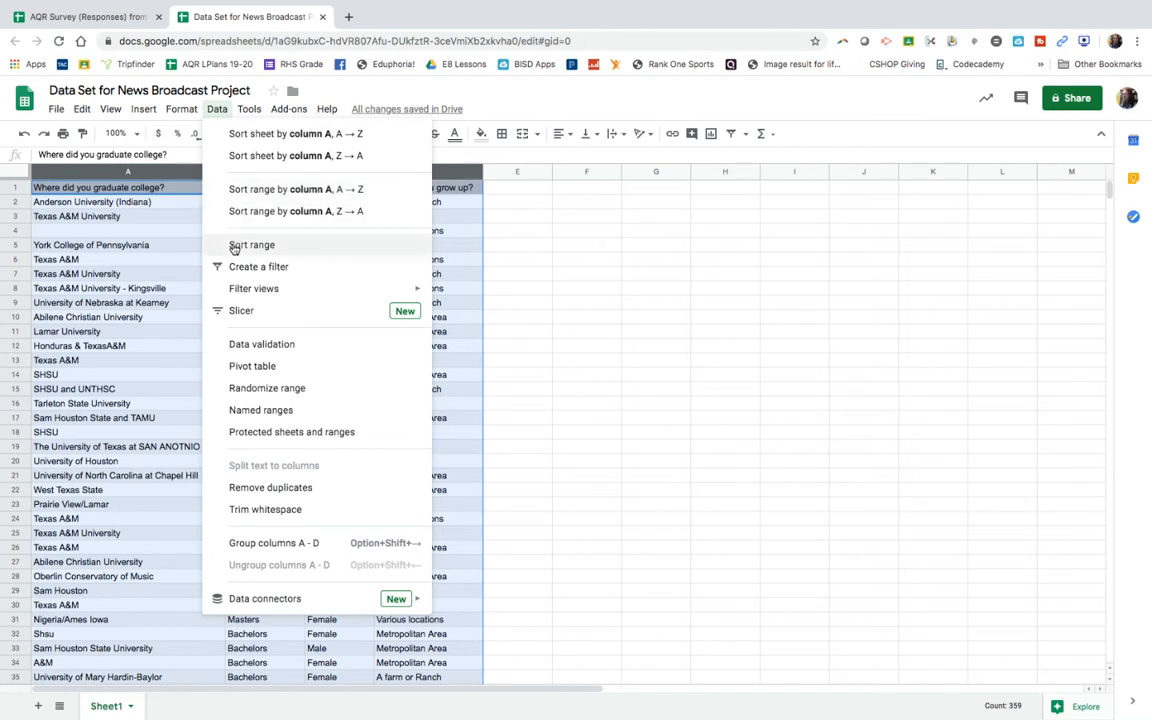
left_click(234, 246)
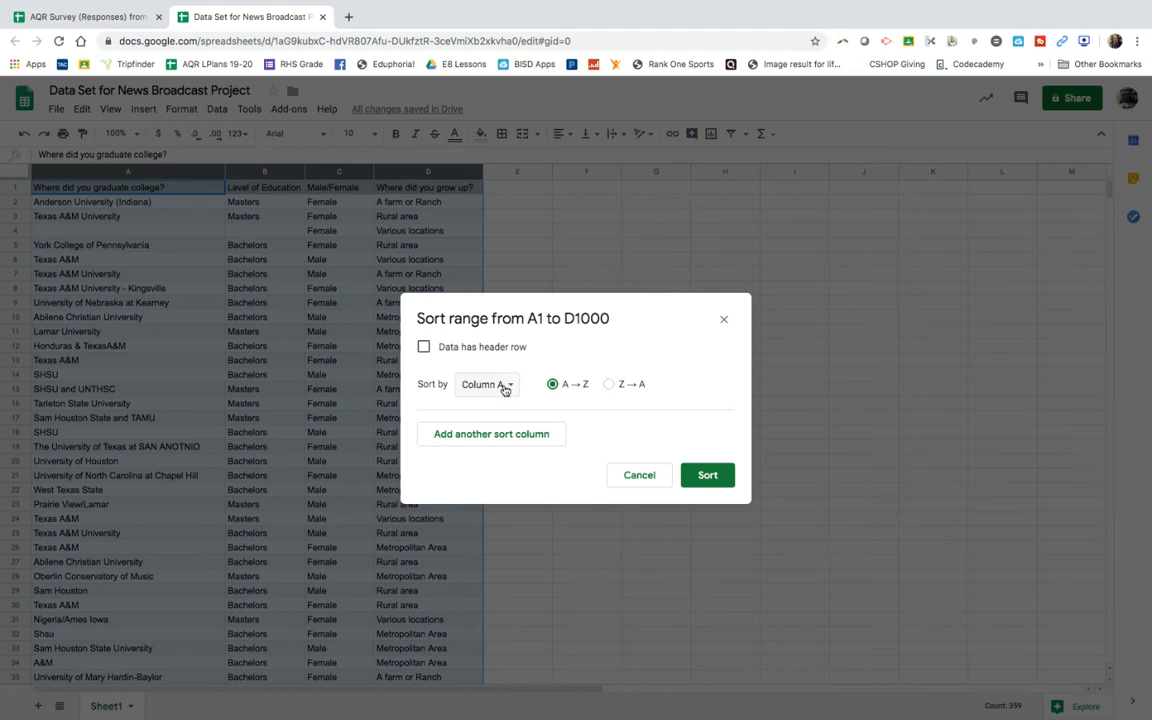
left_click(504, 389)
left_click(505, 432)
left_click(504, 438)
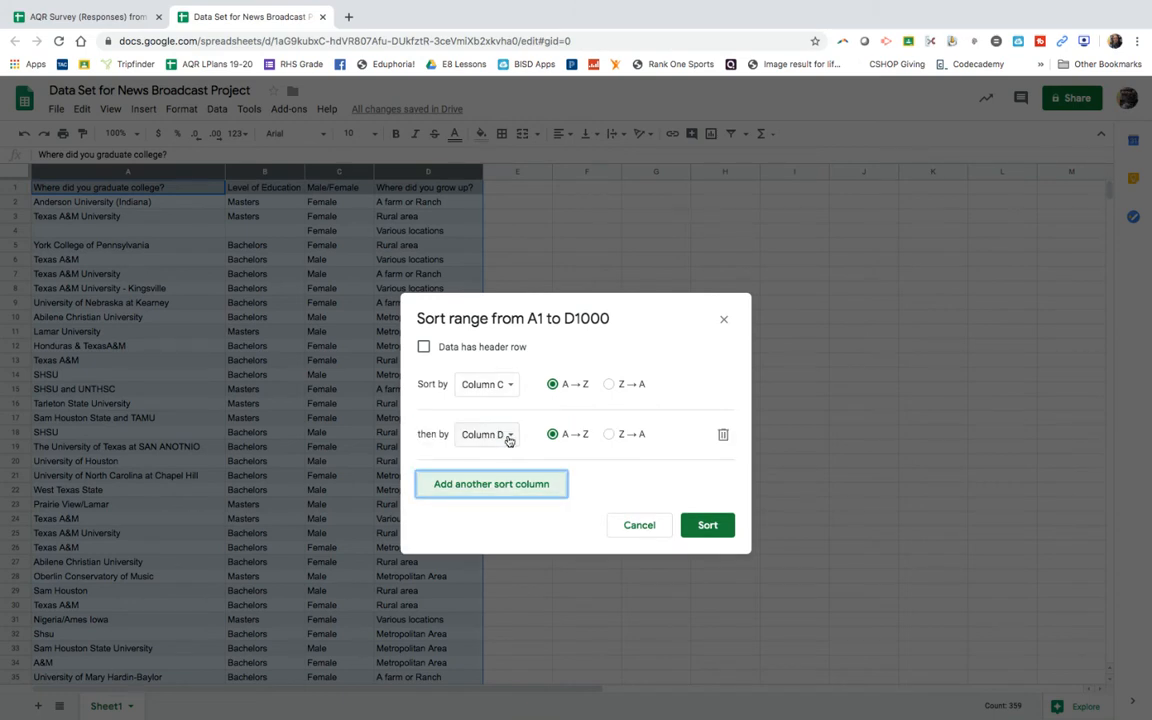
left_click(508, 440)
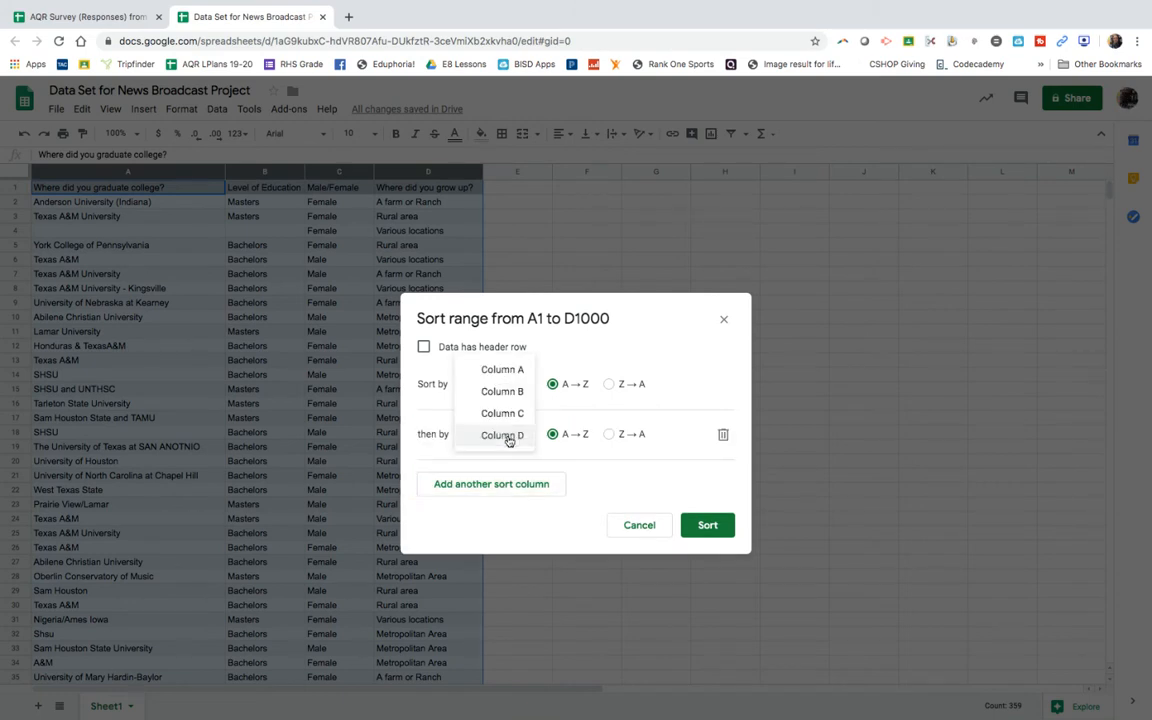
left_click(510, 390)
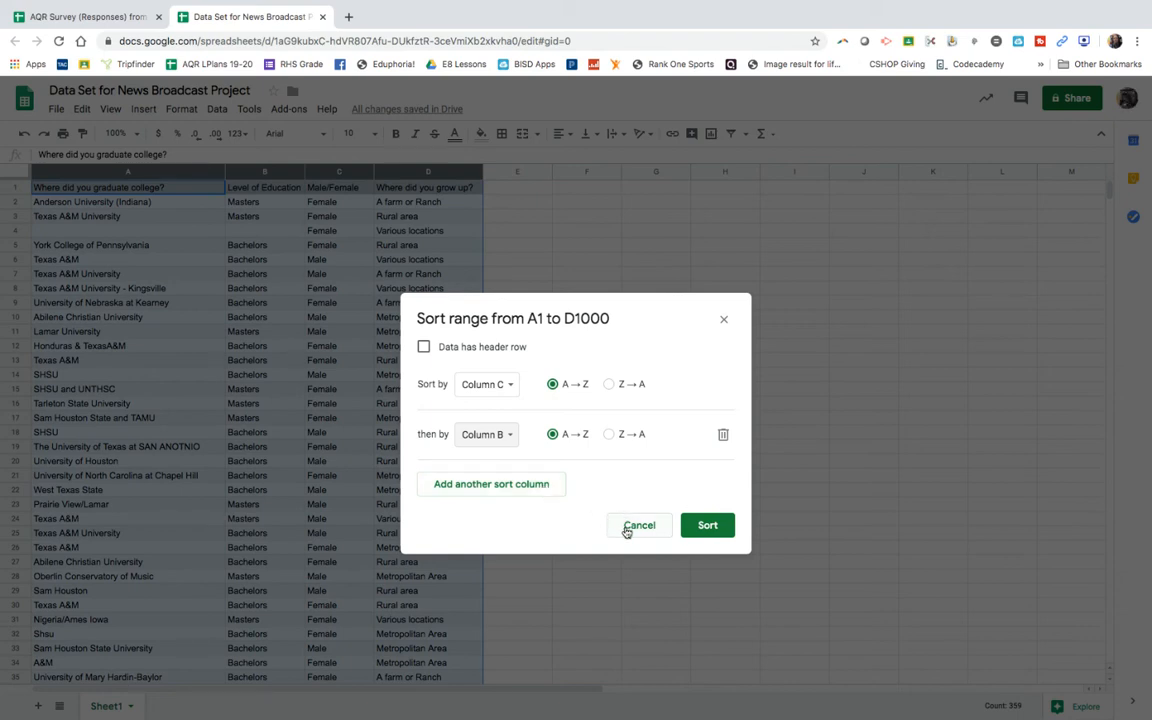
left_click(694, 528)
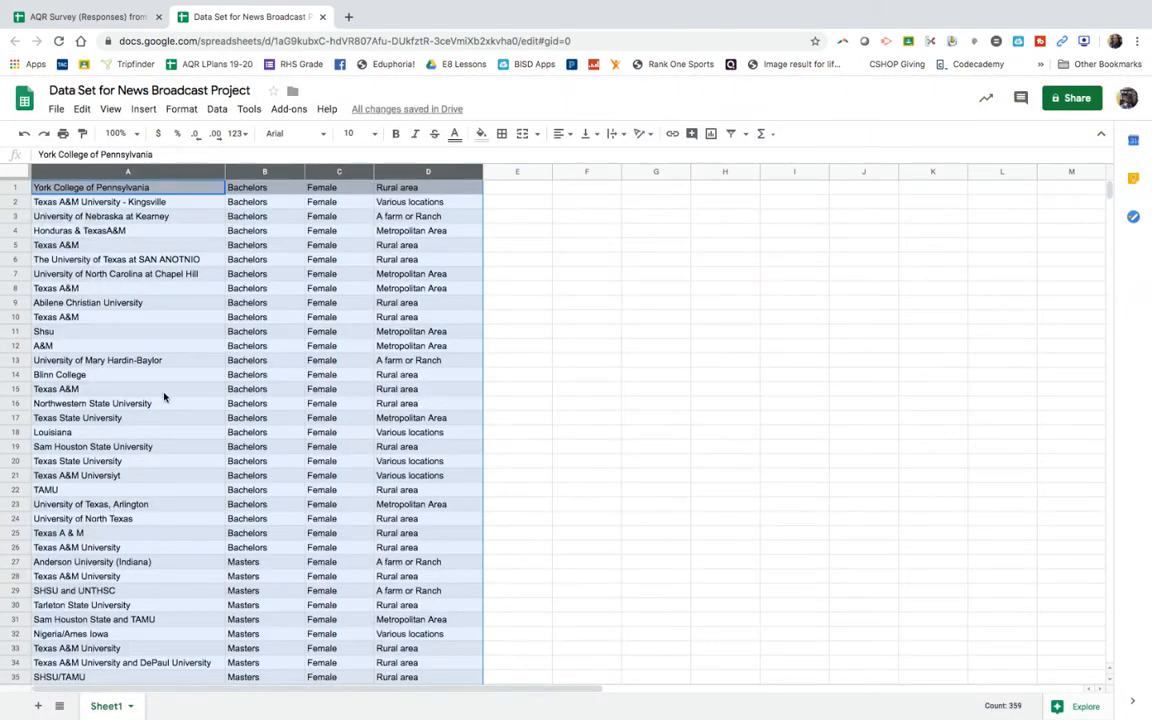
Step: Cut the four header cells A92:D92 at the end of the sorted data
scroll(162, 393, "right", 3)
scroll(165, 397, "down", 2)
scroll(165, 397, "down", 1)
scroll(165, 397, "left", 3)
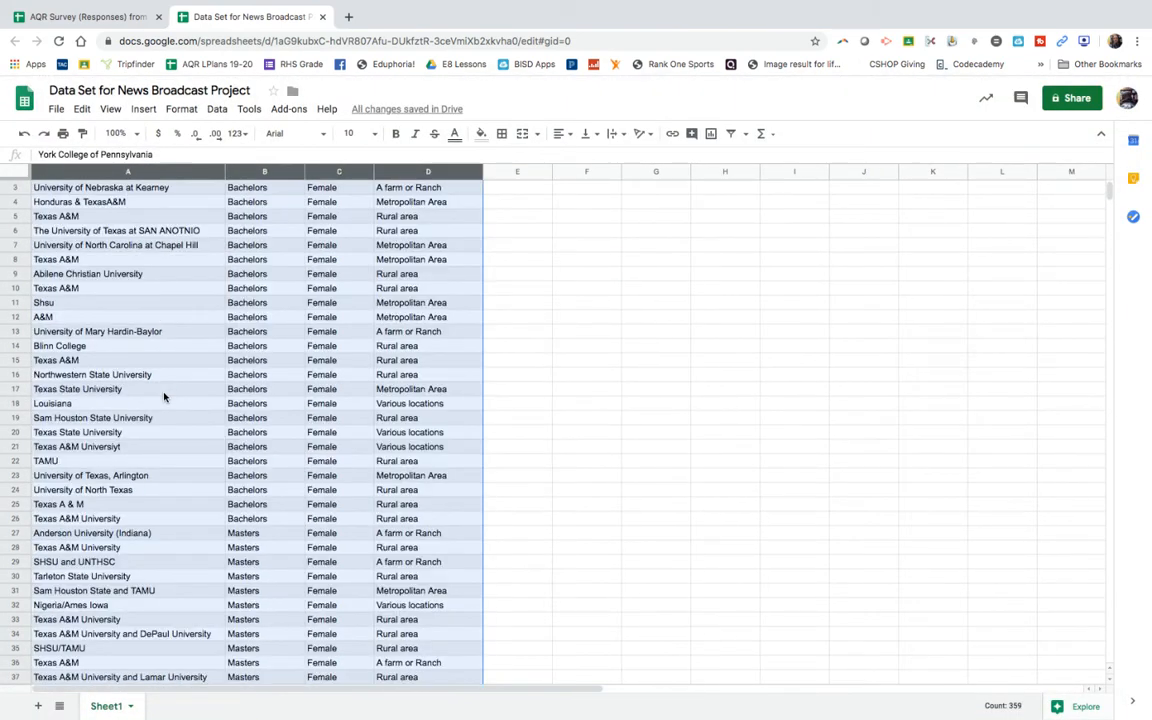
scroll(165, 397, "down", 3)
scroll(165, 397, "down", 8)
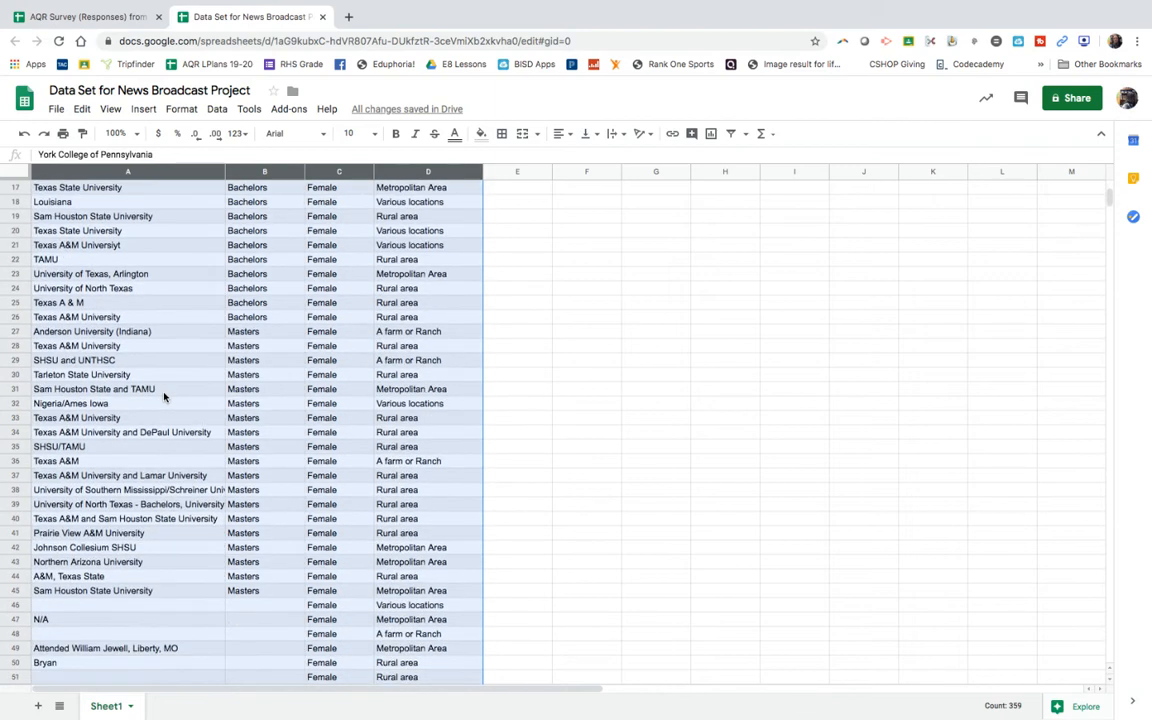
scroll(165, 397, "down", 12)
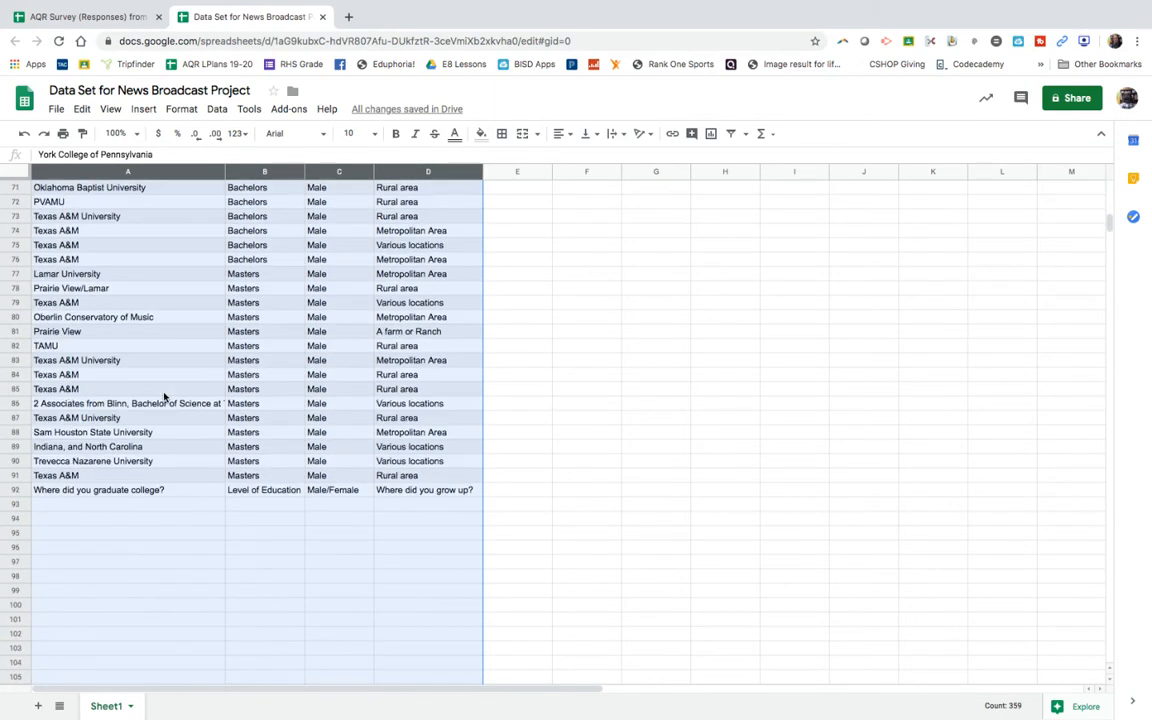
left_click(124, 506)
left_click_drag(123, 489, 410, 490)
right_click(410, 490)
mouse_move(410, 490)
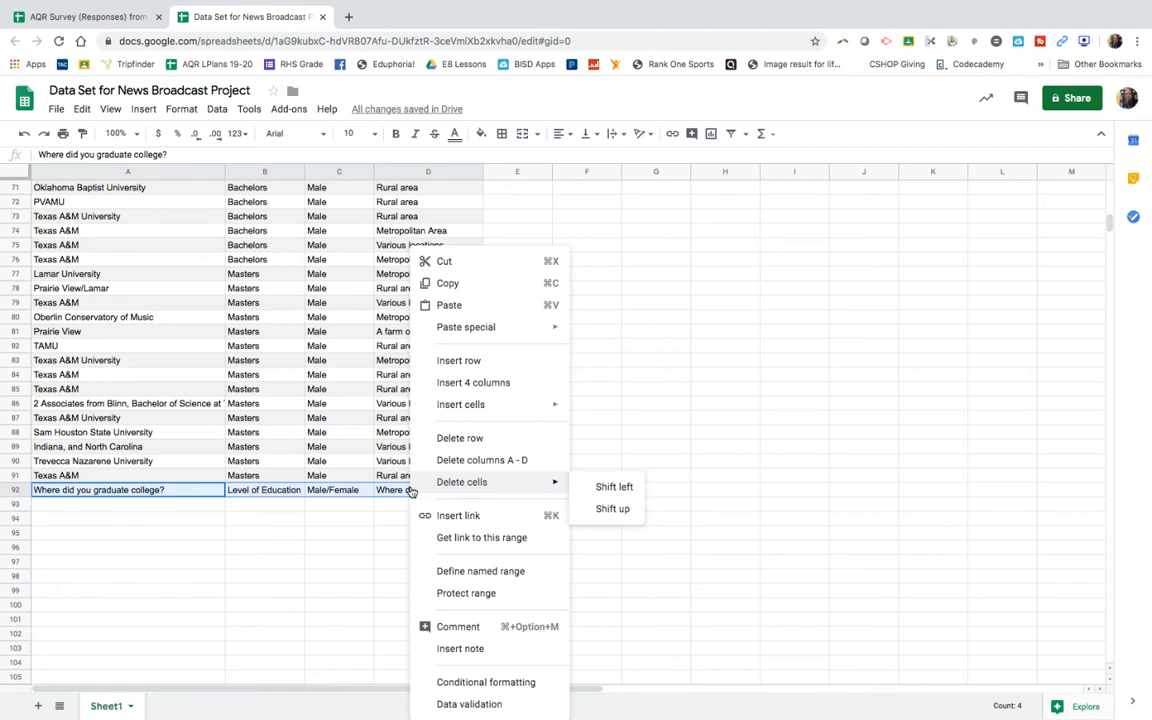
left_click(442, 261)
Step: Insert blank cells at A1:D1, shifting the data down, and try to paste the cut headers into them
scroll(303, 345, "up", 15)
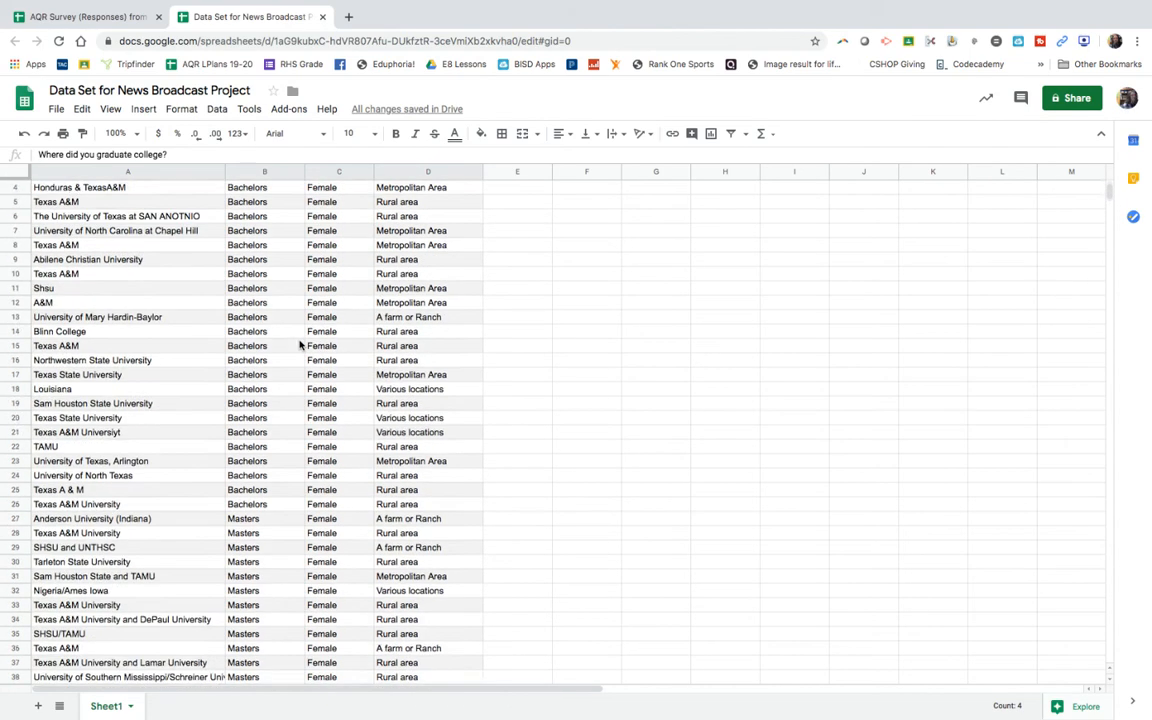
left_click_drag(72, 188, 400, 191)
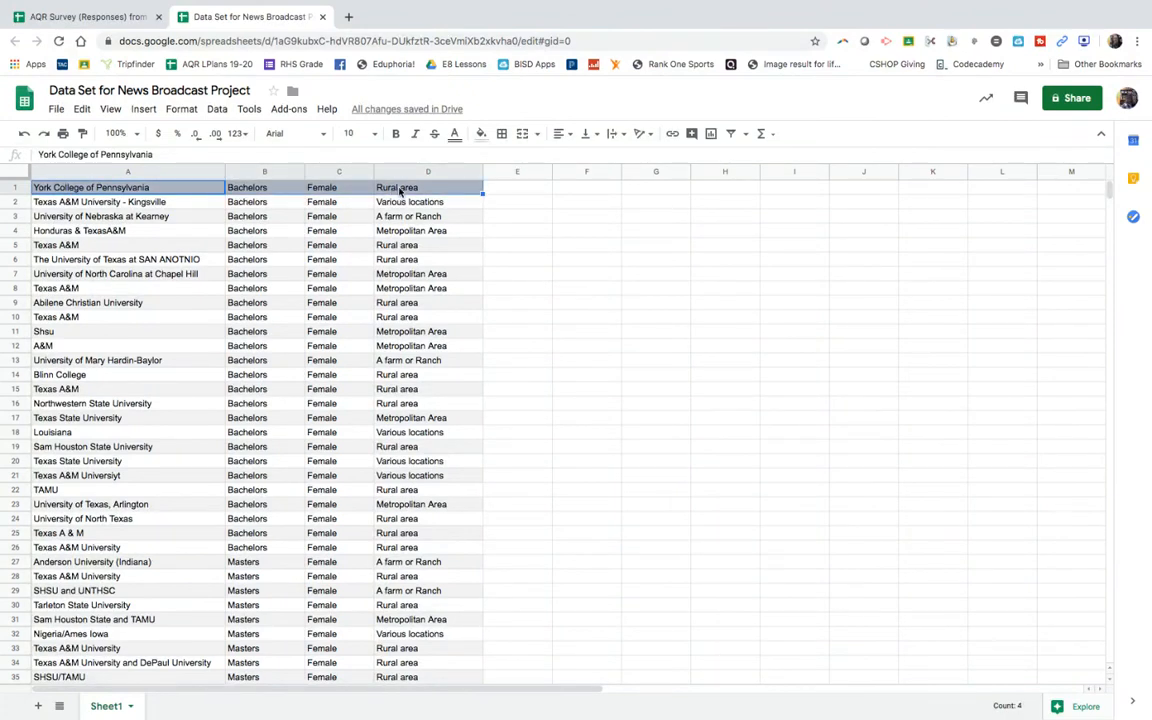
right_click(400, 191)
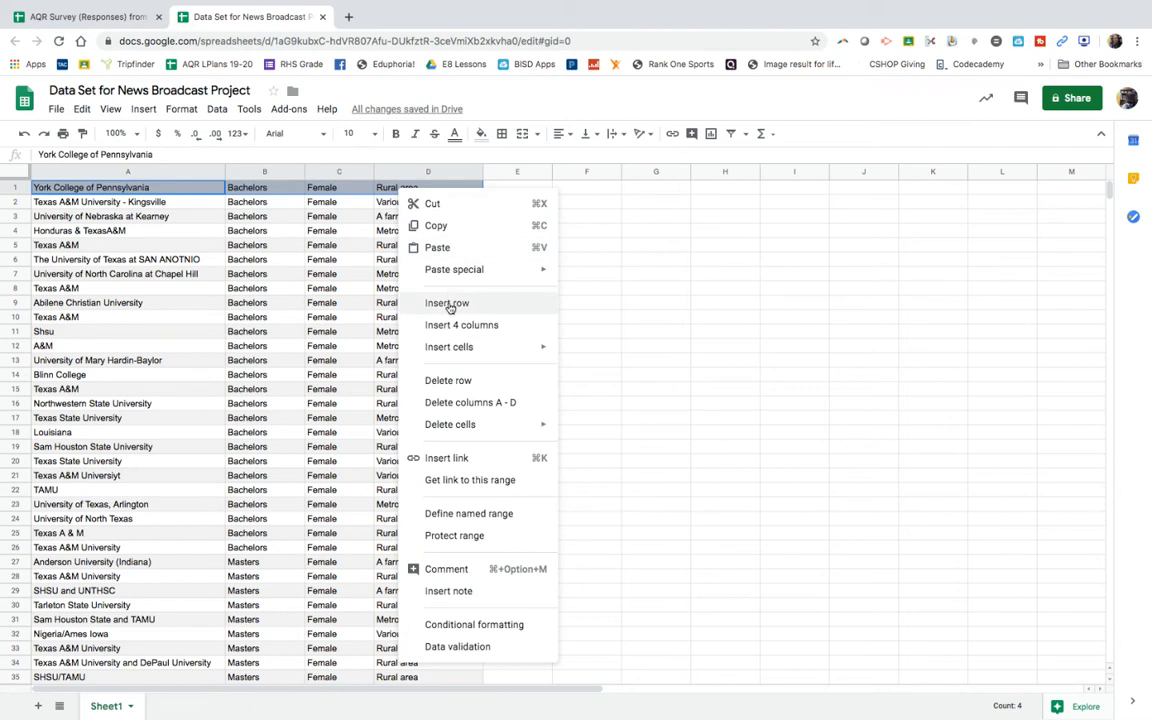
mouse_move(457, 350)
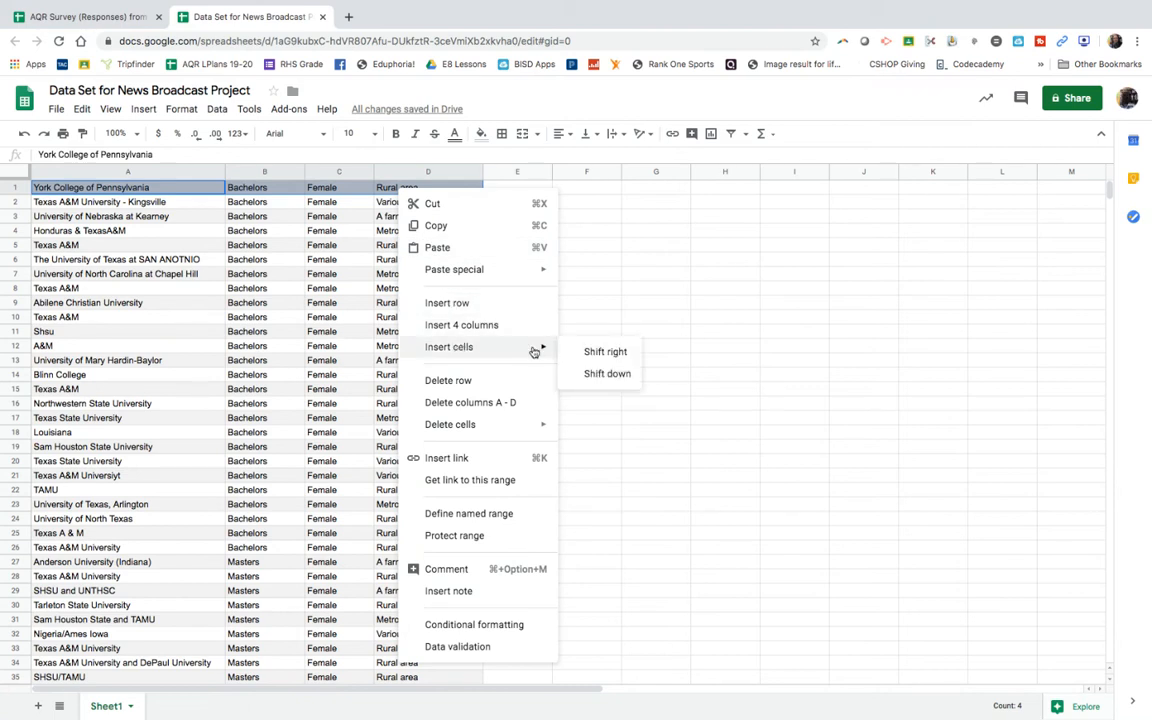
left_click(599, 374)
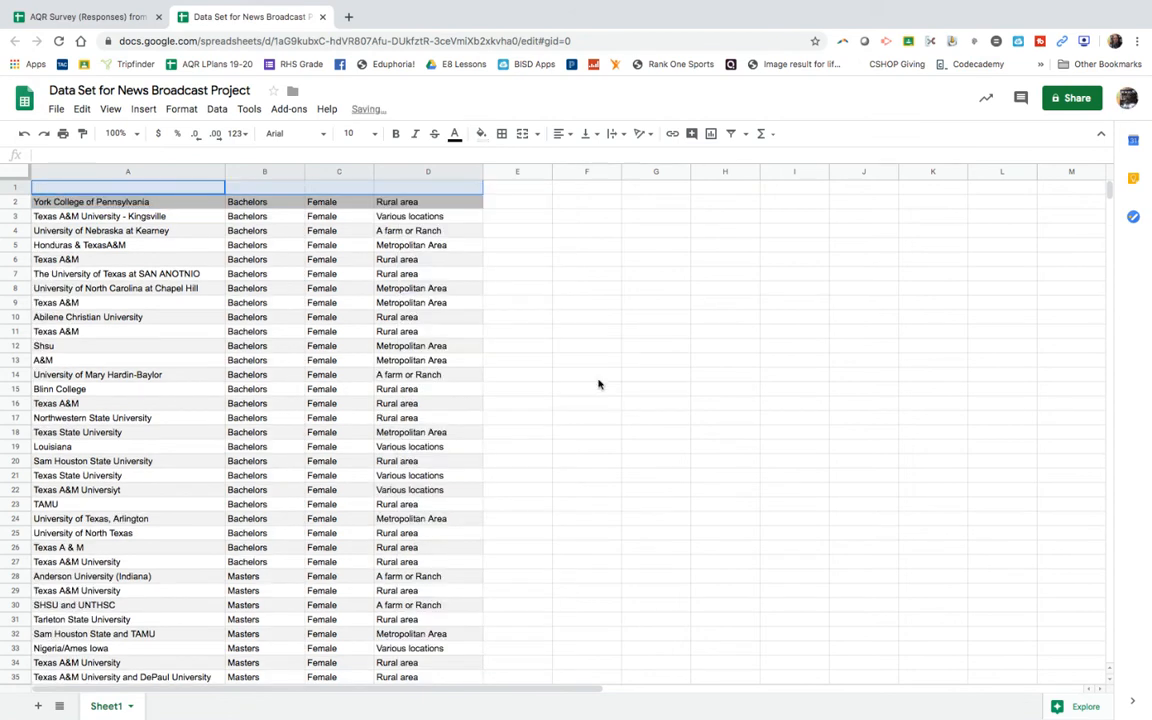
right_click(244, 193)
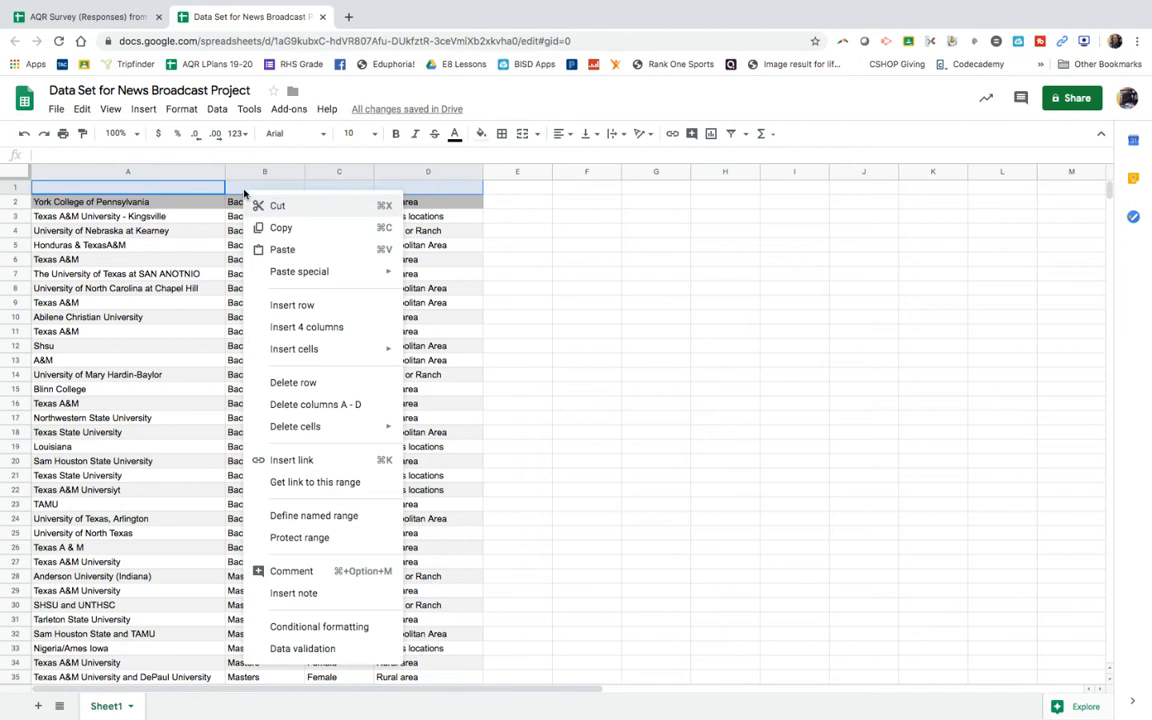
left_click(270, 249)
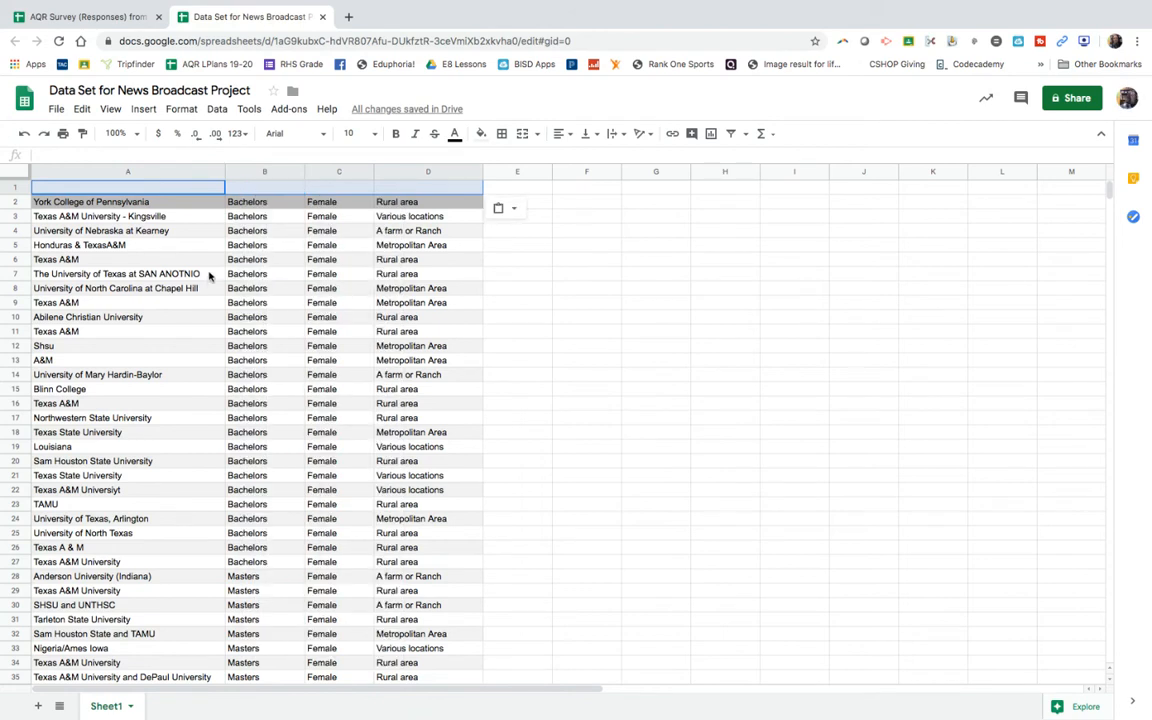
Step: Cut the four header cells A93:D93 below the data and paste them into the blank cells A1:D1
scroll(209, 280, "down", 5)
scroll(209, 280, "down", 4)
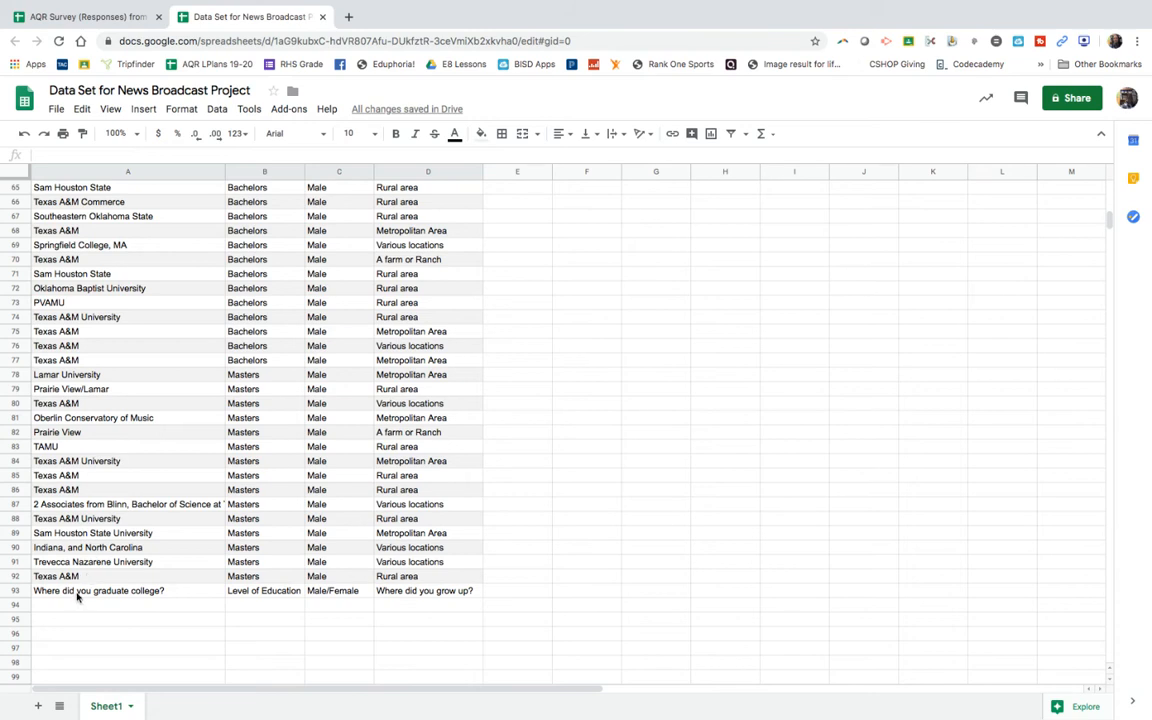
left_click_drag(77, 593, 405, 597)
right_click(407, 591)
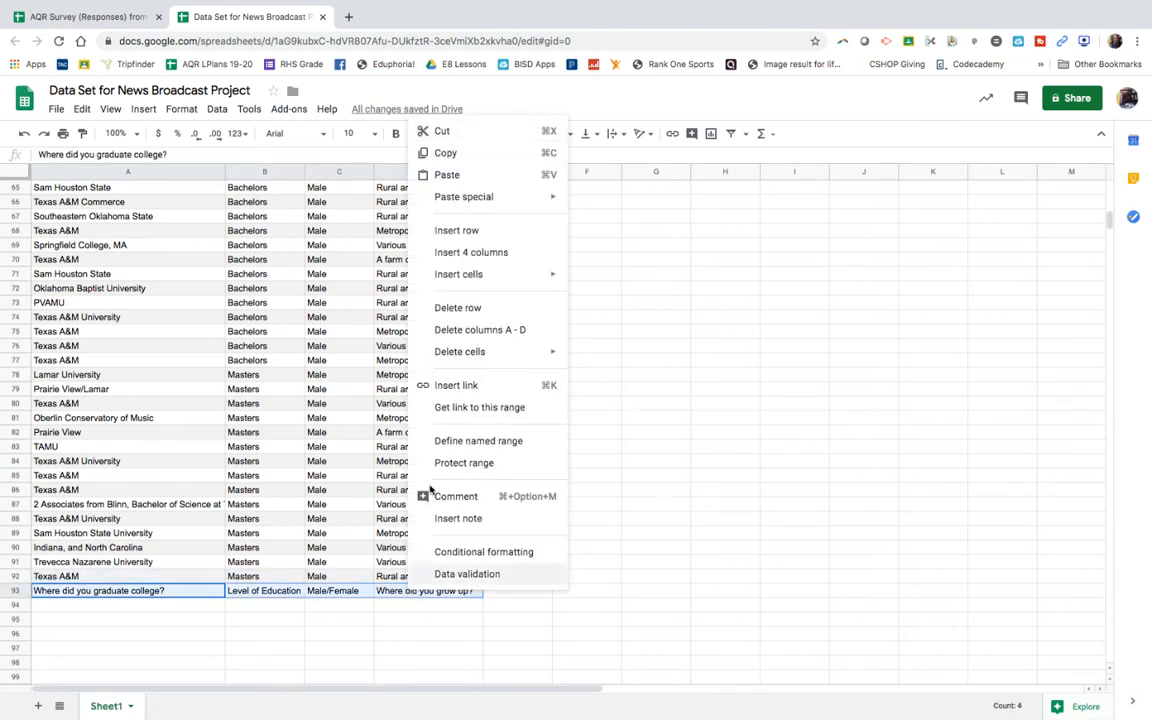
left_click(441, 133)
scroll(220, 285, "up", 15)
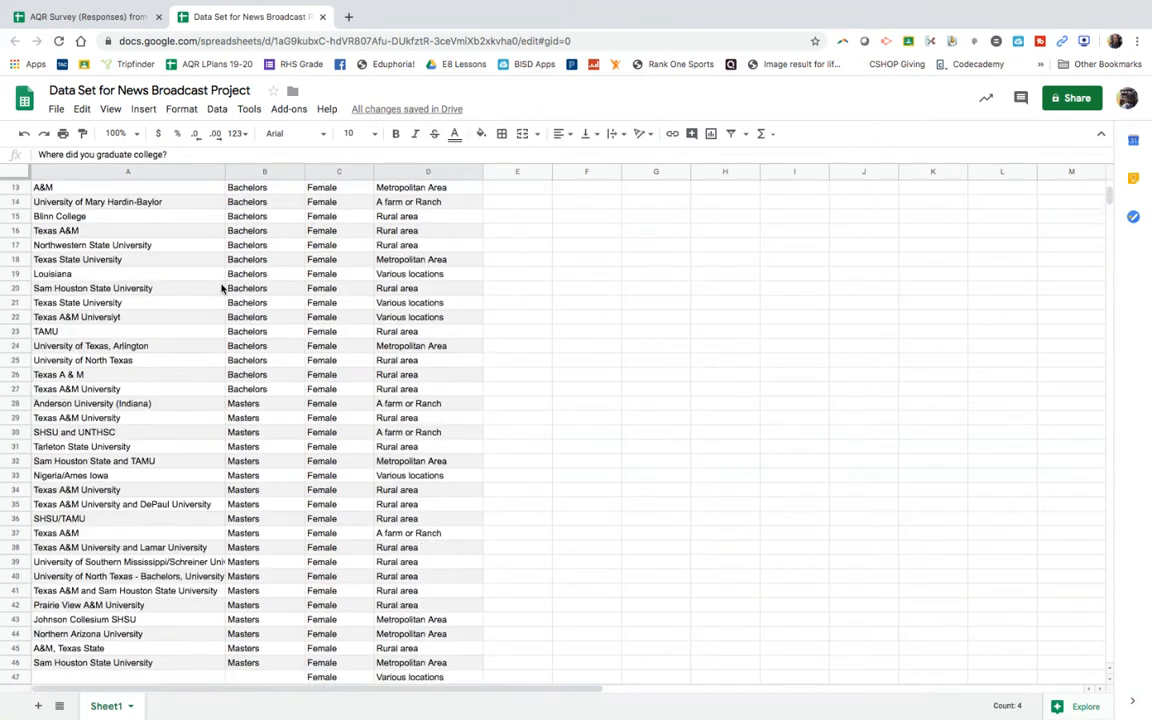
left_click_drag(148, 188, 418, 188)
right_click(418, 188)
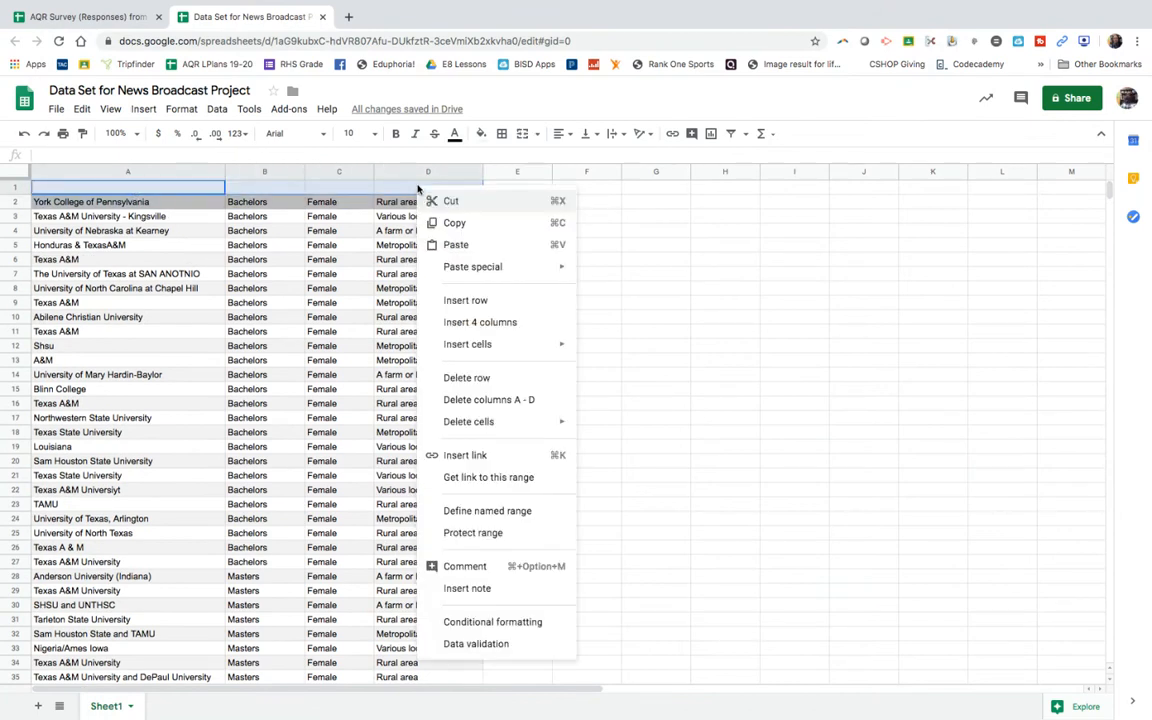
left_click(442, 244)
left_click(310, 318)
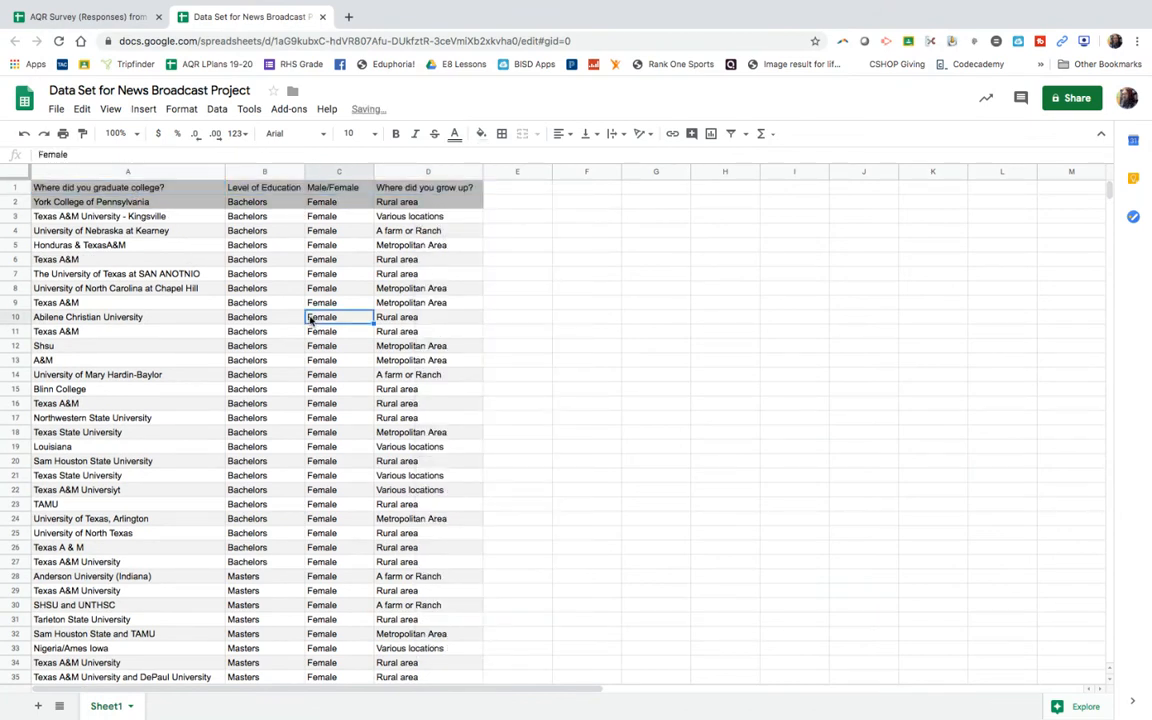
Step: Change the fill colour of the first data row, A2:D2, to white
left_click_drag(110, 202, 420, 203)
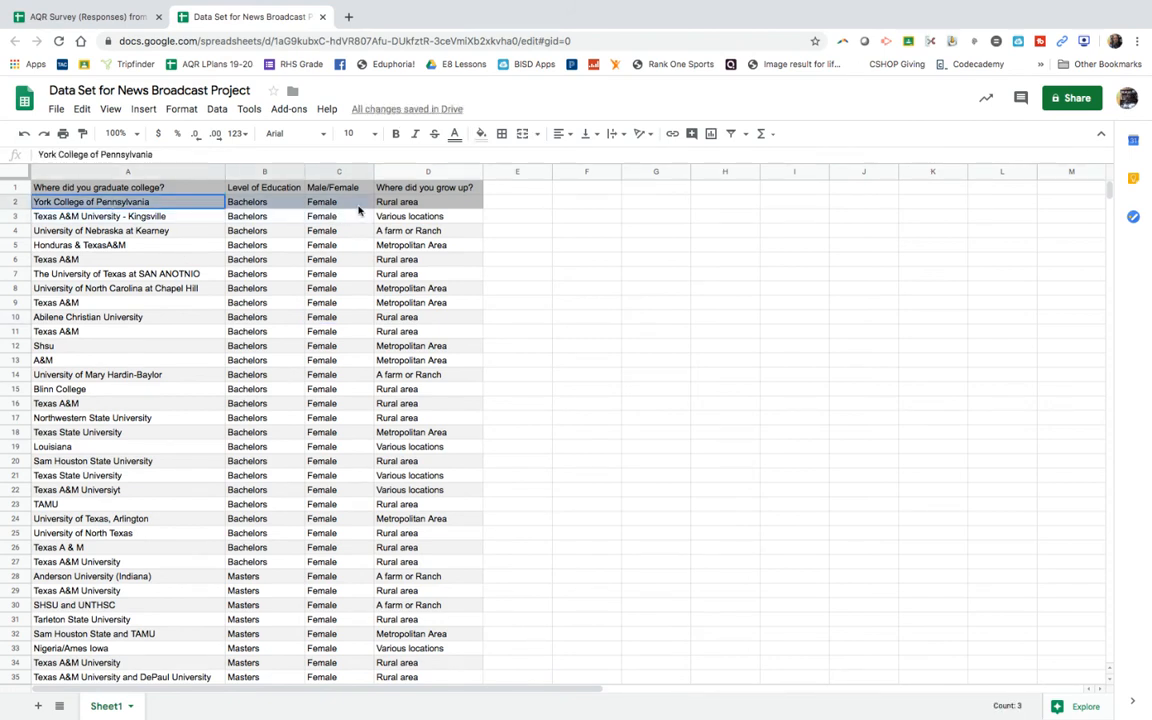
left_click(480, 134)
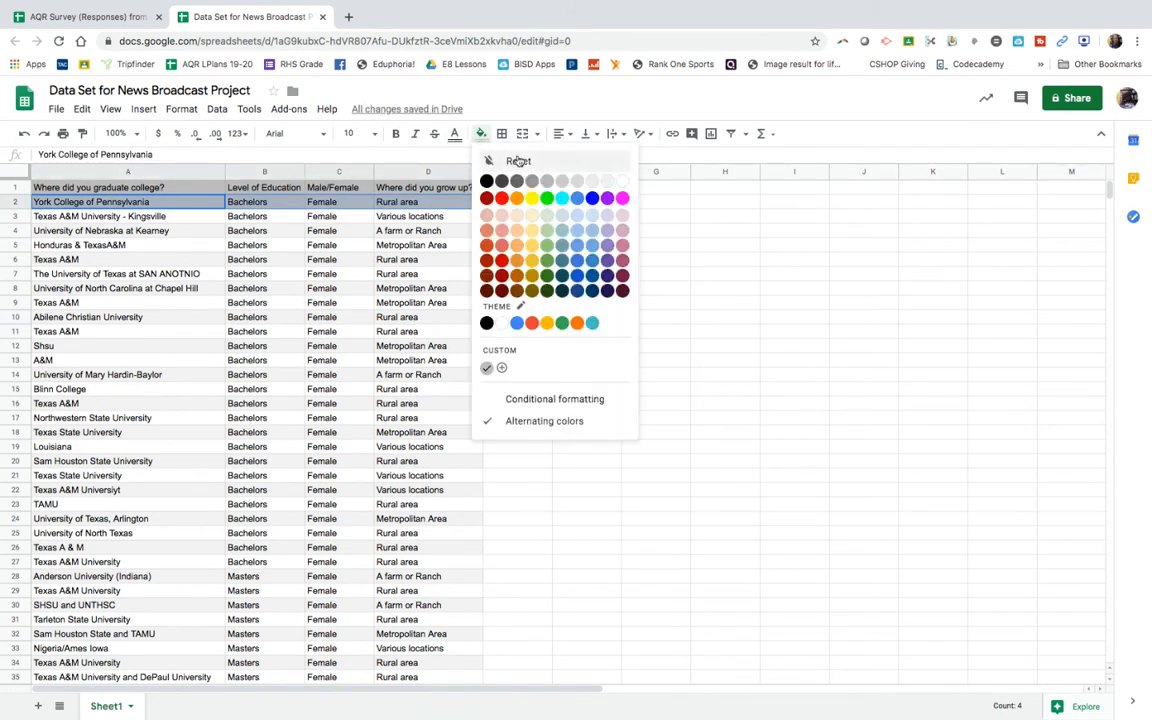
left_click(621, 181)
left_click(432, 312)
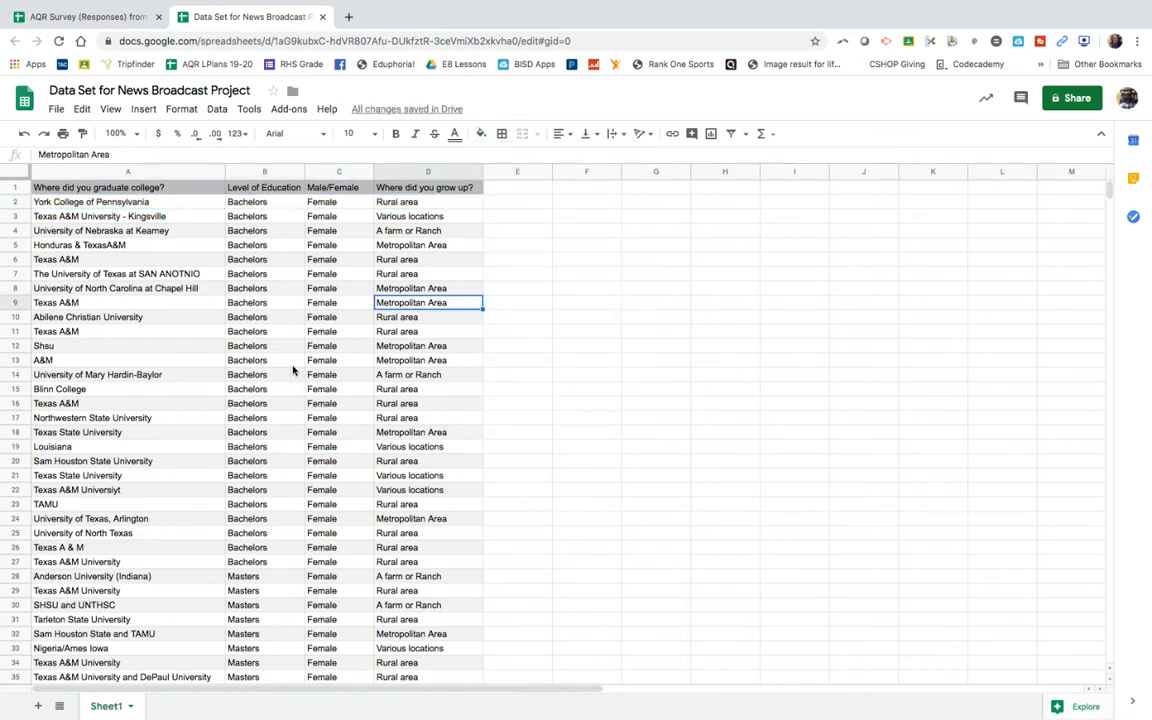
Step: Try to insert a chart from the headers and all female responses in A1:D52
scroll(332, 428, "down", 5)
scroll(332, 428, "right", 2)
scroll(332, 428, "left", 2)
scroll(332, 428, "down", 8)
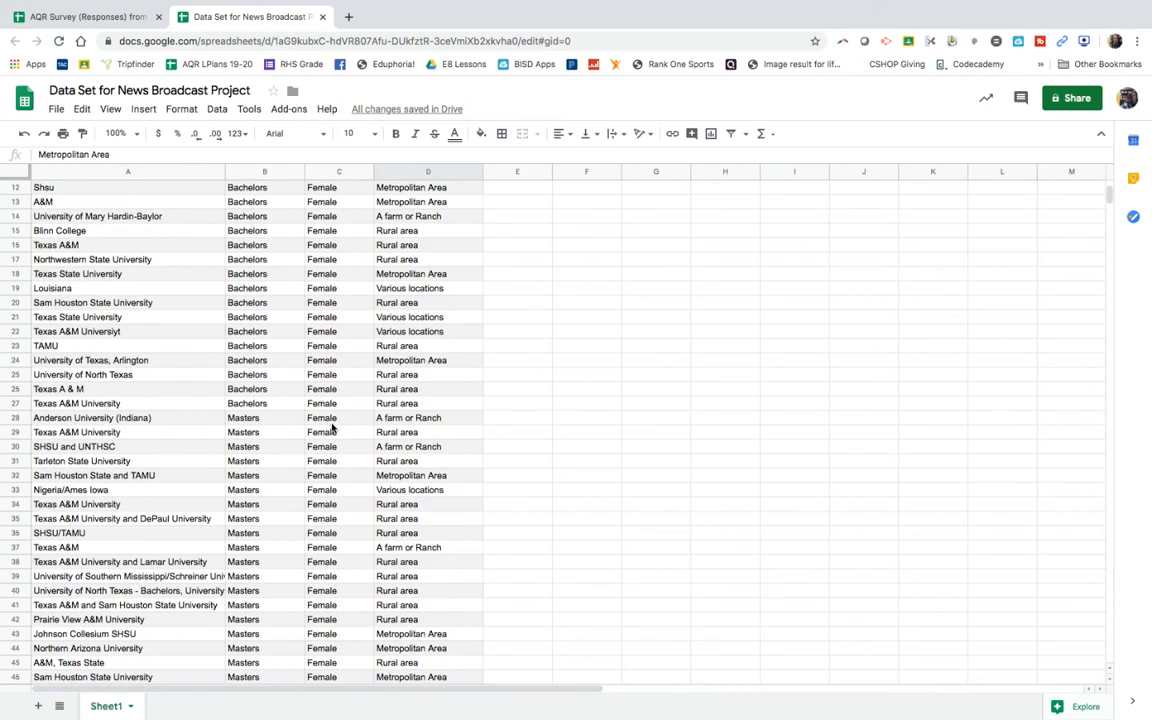
scroll(332, 428, "down", 3)
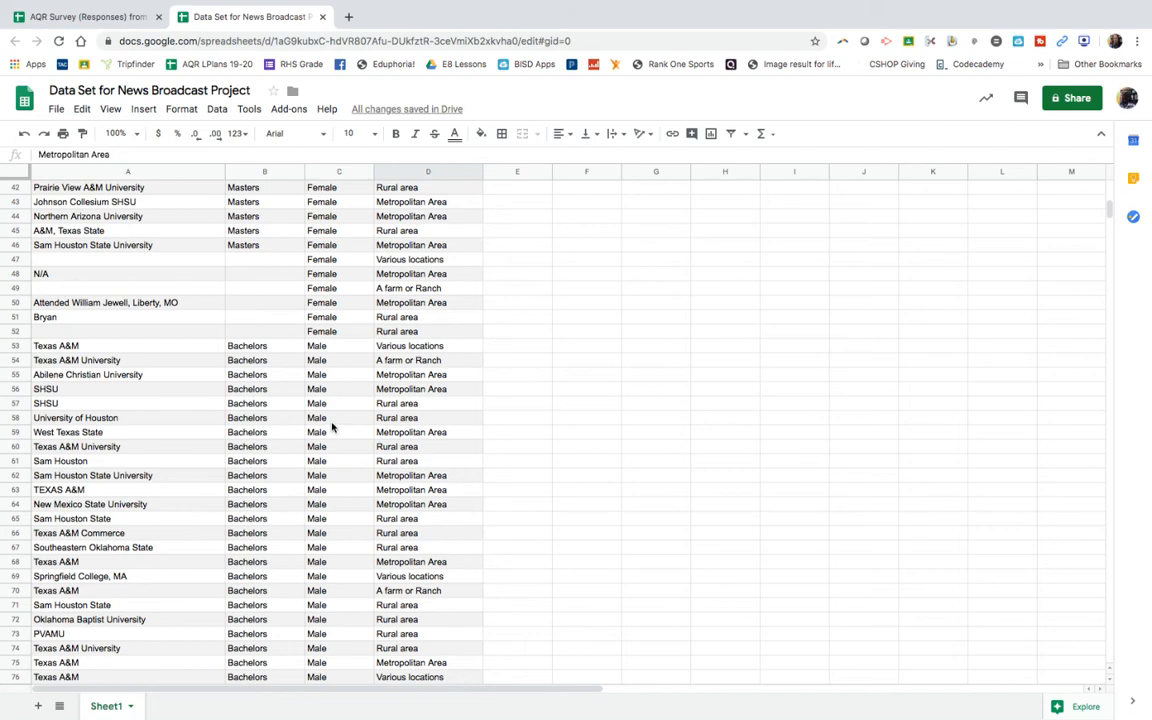
left_click(458, 335)
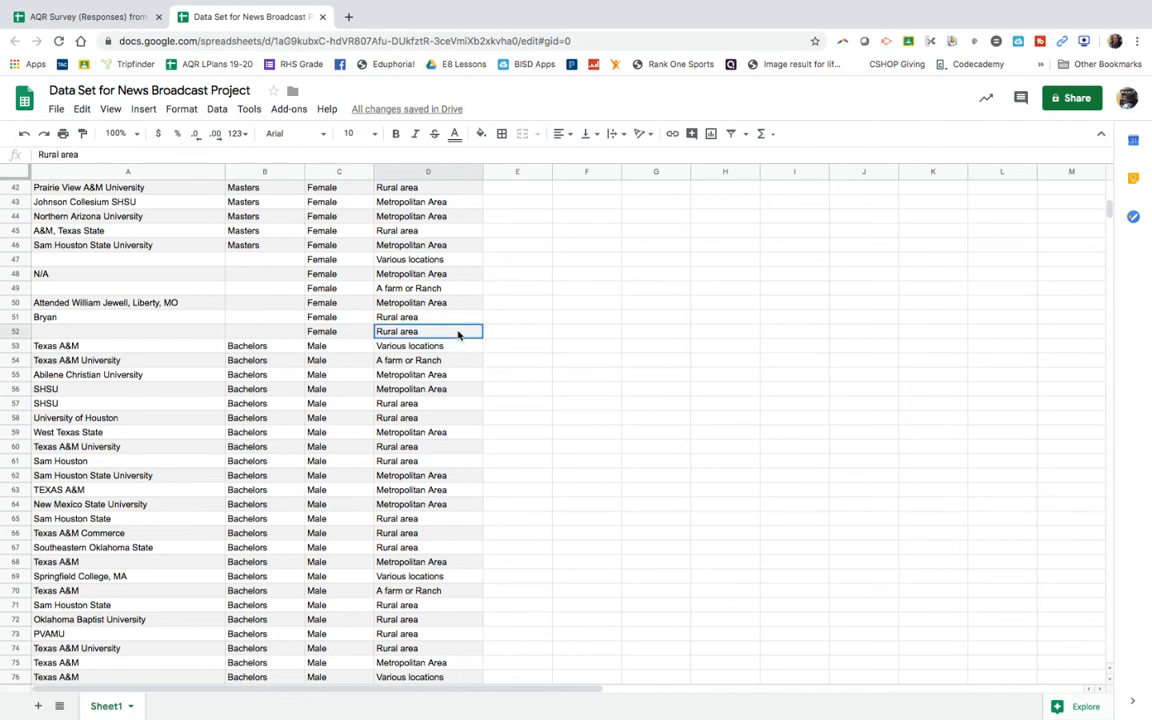
left_click_drag(458, 335, 98, 150)
left_click(140, 109)
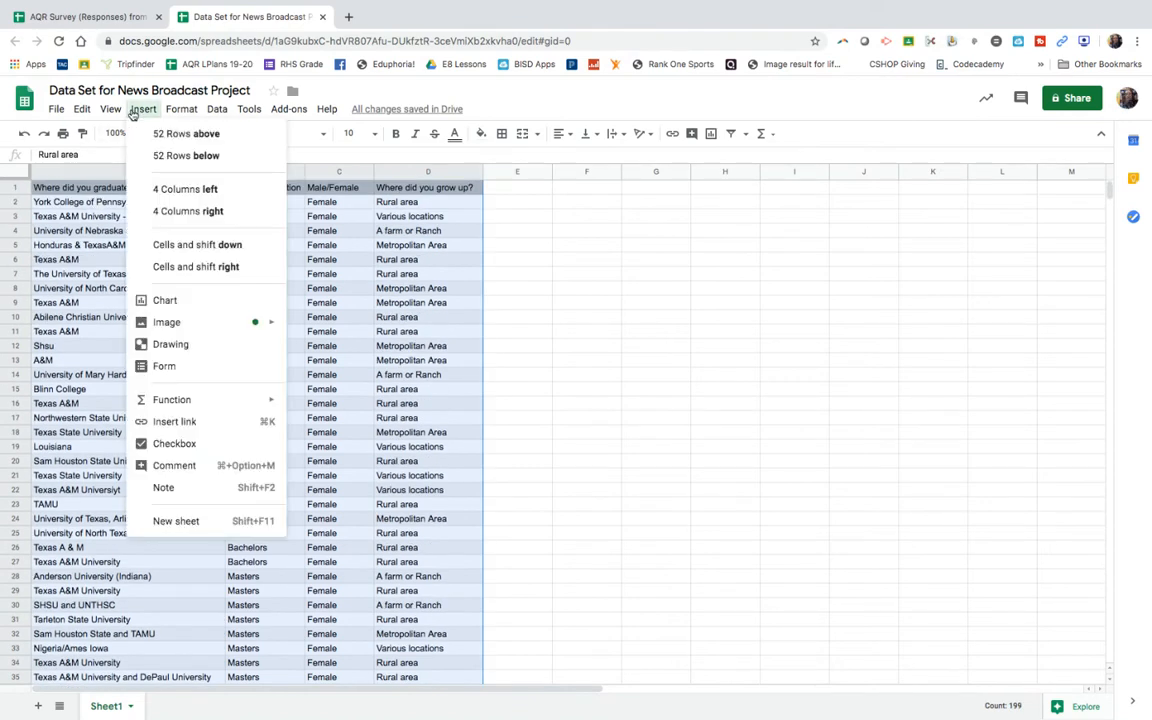
left_click(185, 303)
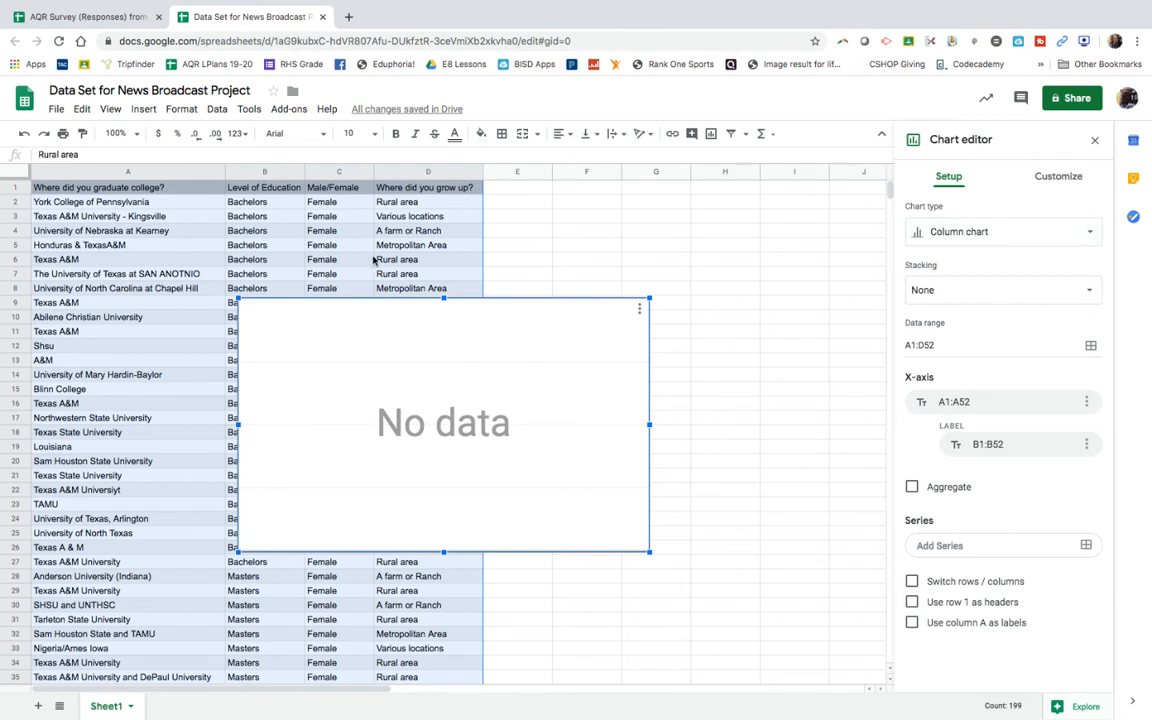
Step: Delete the chart based on A1:D52
left_click(638, 310)
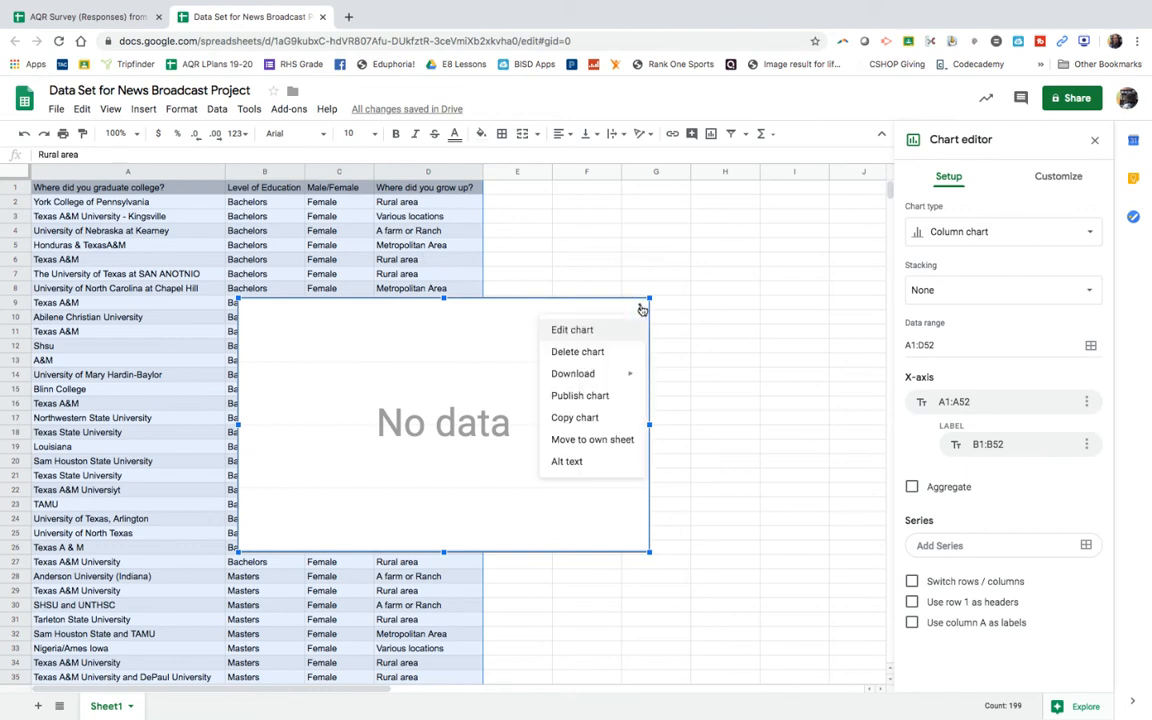
left_click(601, 353)
left_click(321, 303)
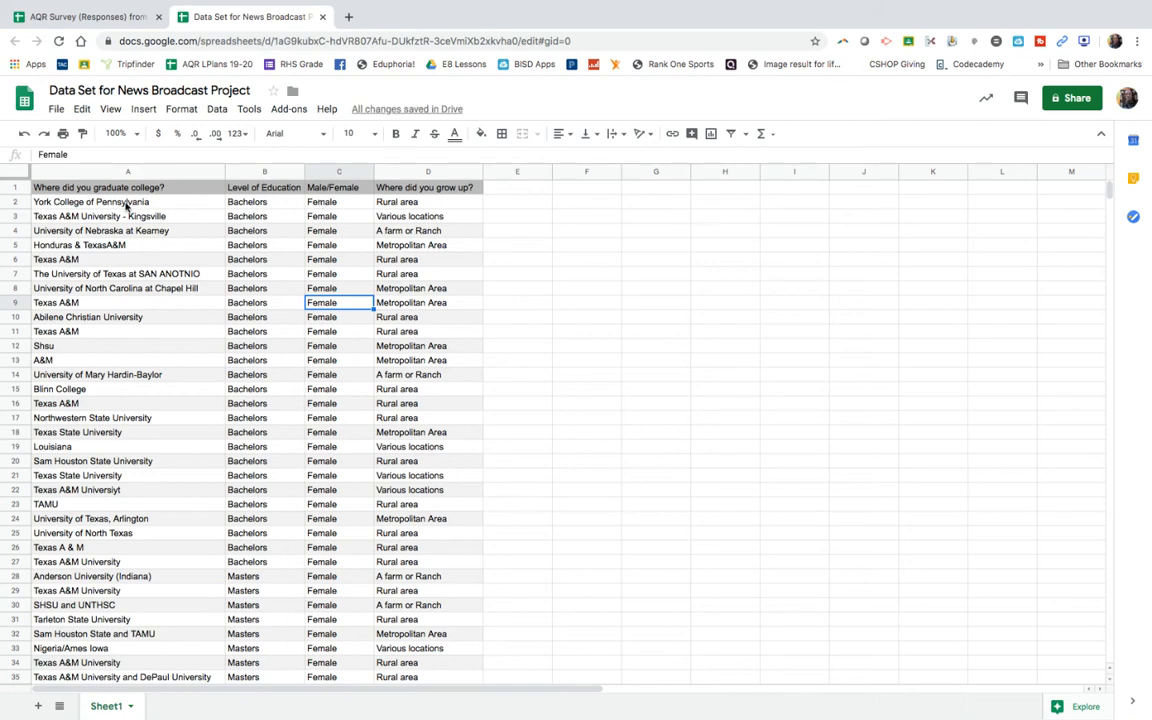
left_click(216, 176)
left_click(257, 172, "shift")
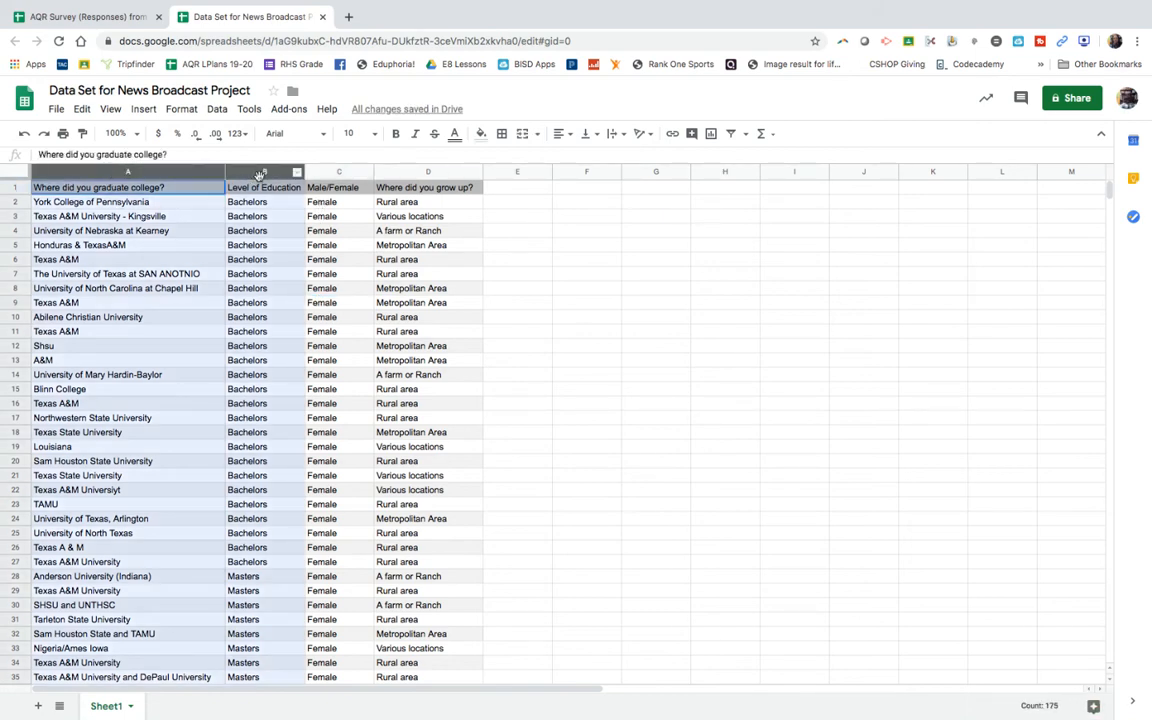
left_click(247, 360)
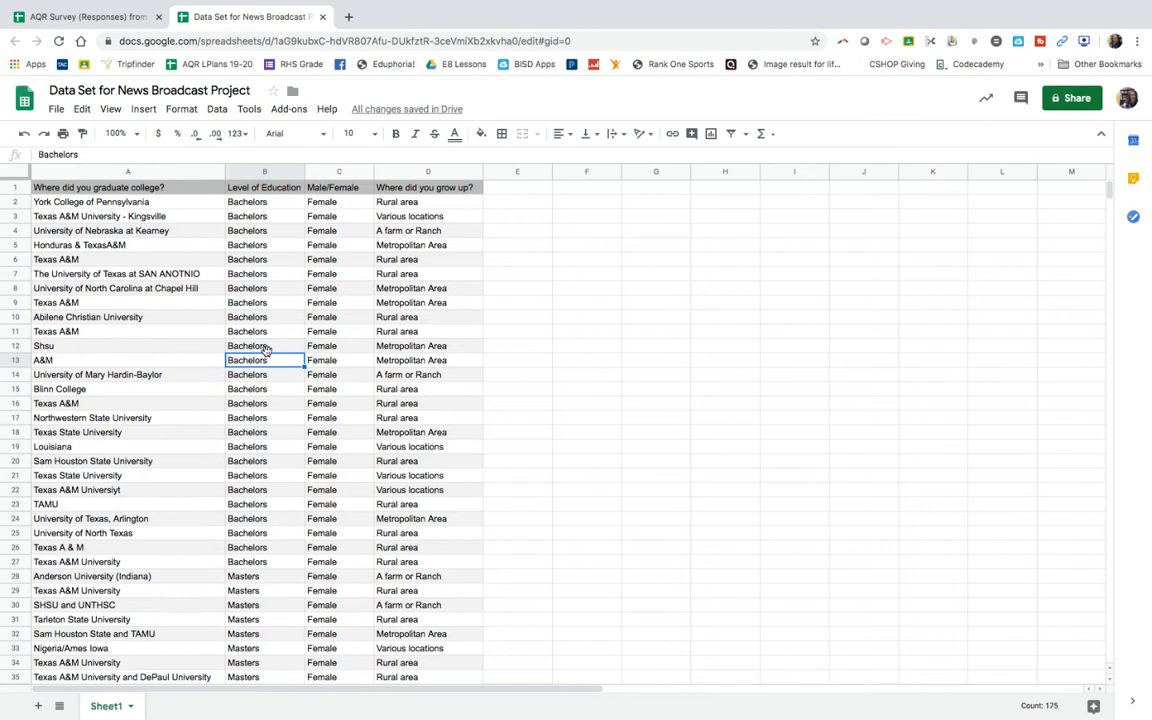
Step: Try to chart the female teachers' college and education level data in A1:B52 as a pie chart
left_click(125, 187)
left_click(253, 205, "shift")
left_click_drag(253, 205, 265, 636)
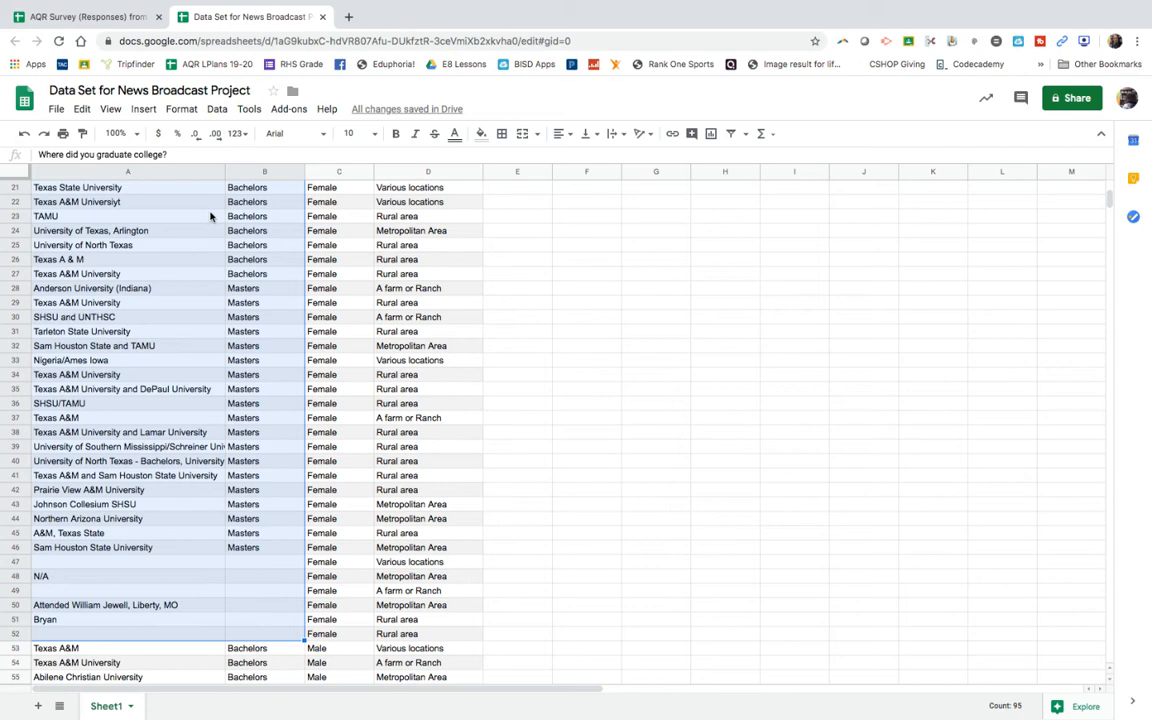
left_click(143, 109)
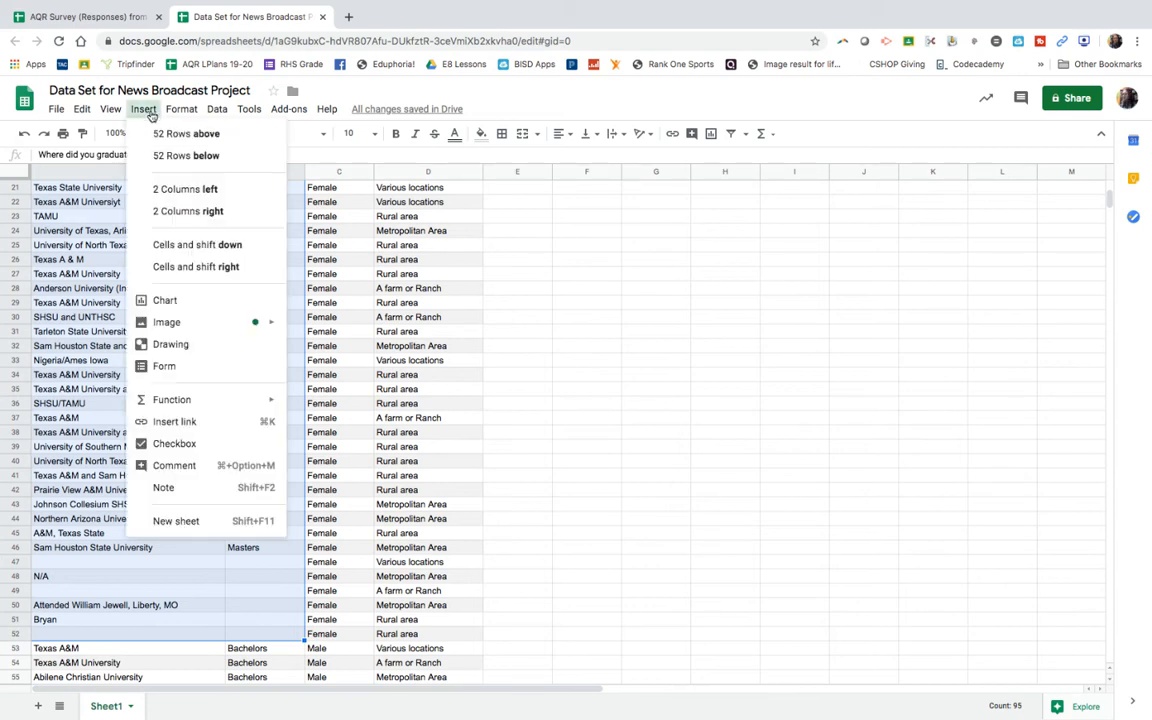
left_click(165, 300)
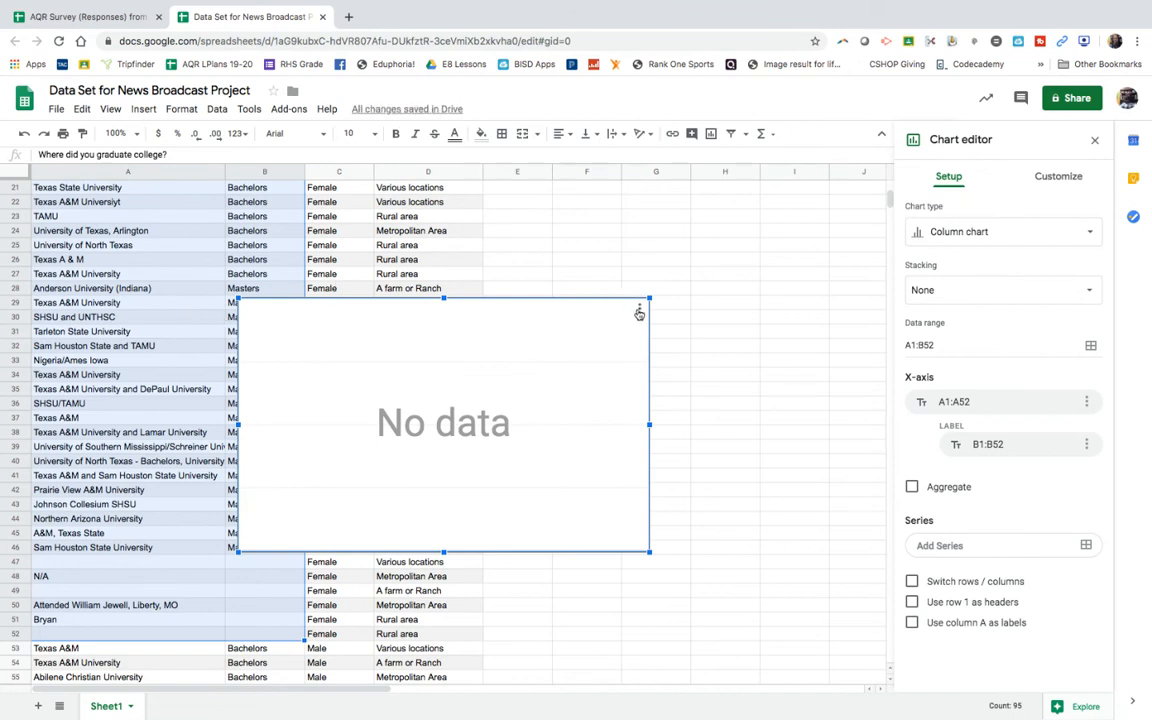
left_click(1059, 233)
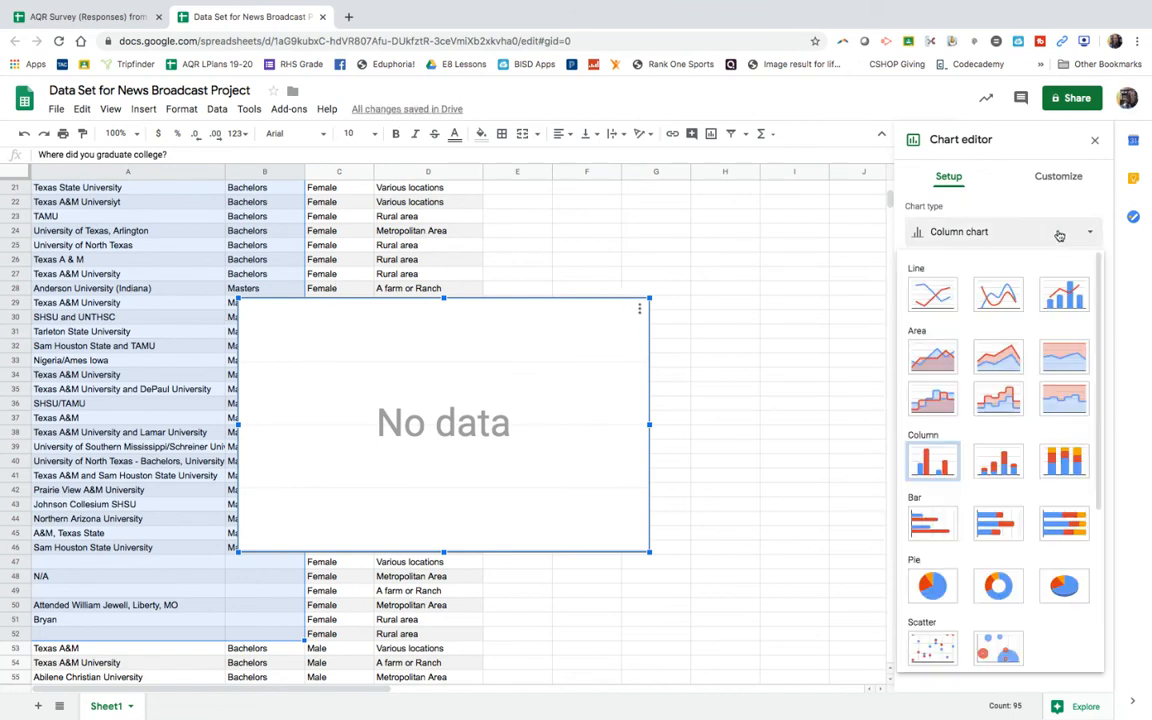
left_click(935, 588)
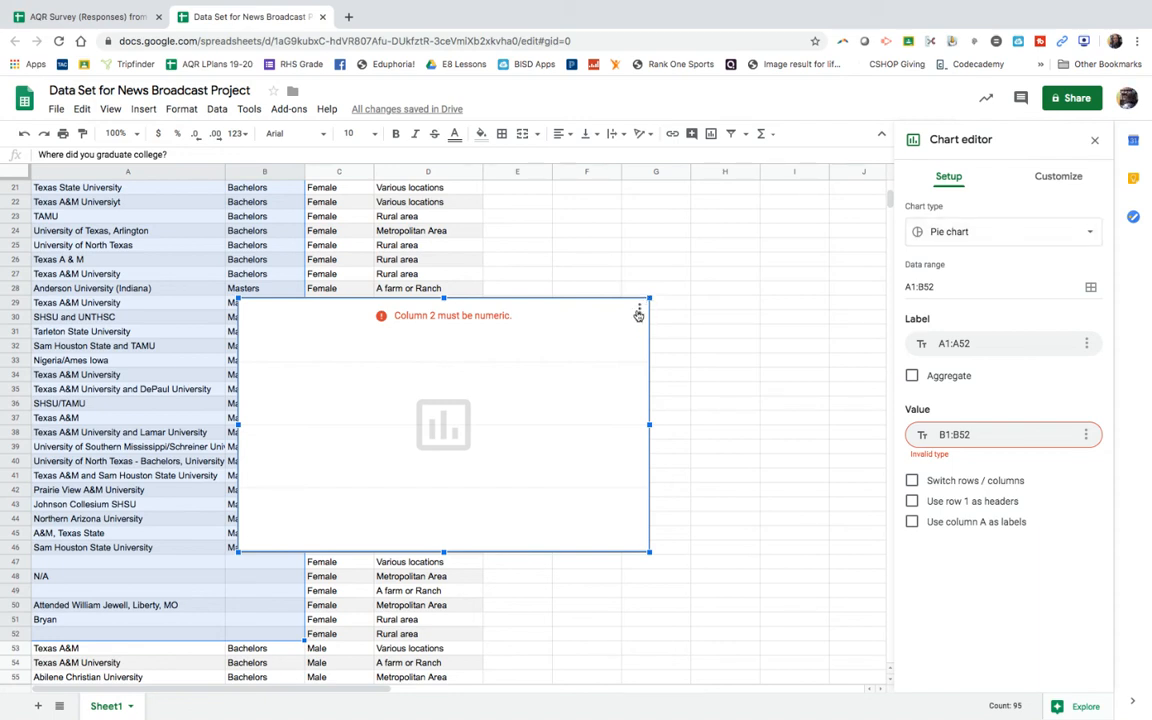
Step: Delete the pie chart based on A1:B52
left_click(639, 310)
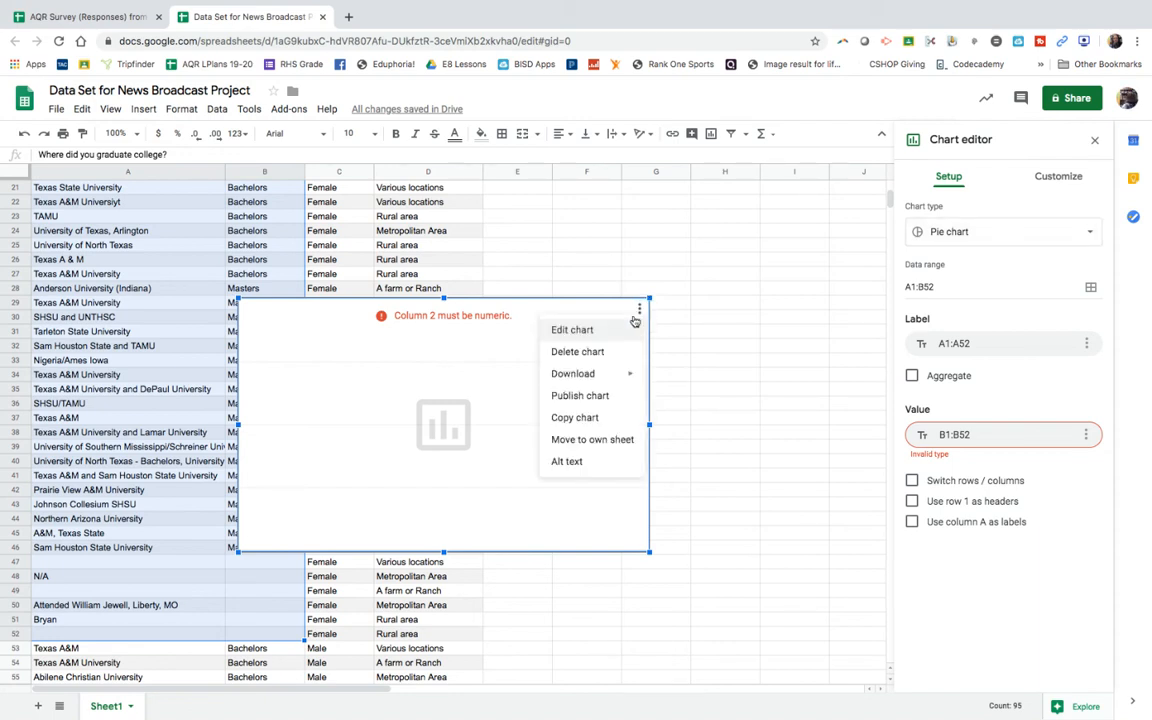
left_click(588, 352)
left_click(586, 358)
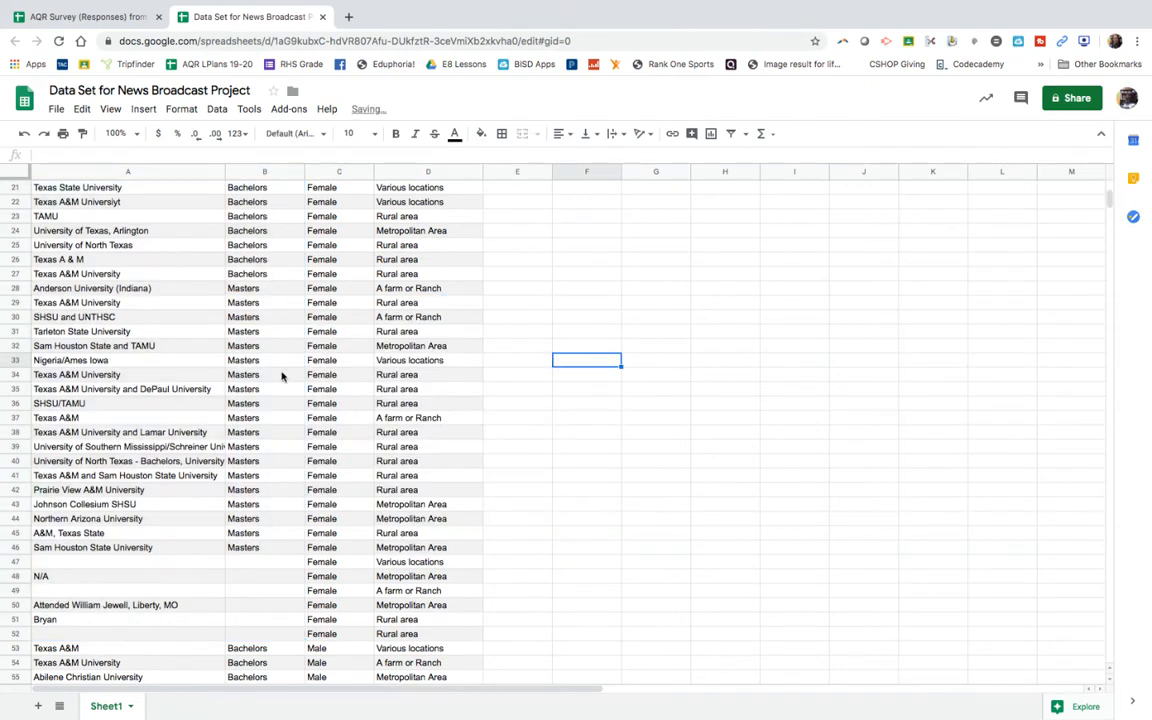
Step: Copy the college name TAMU from cell A23
scroll(208, 393, "up", 7)
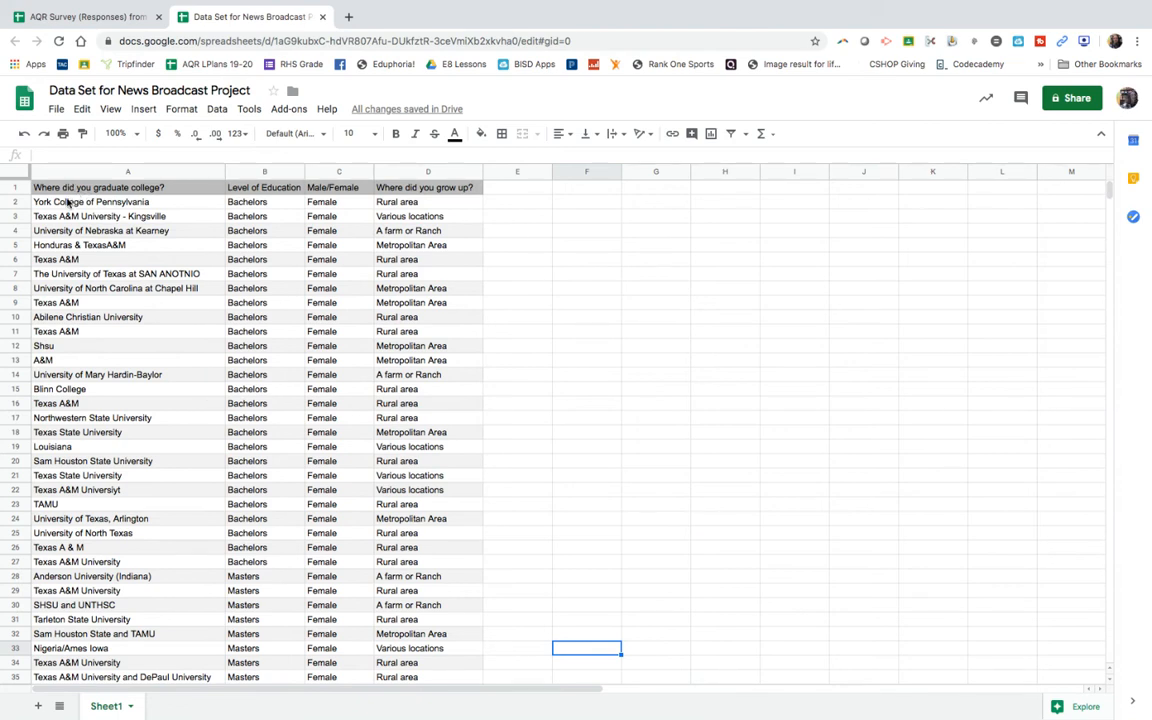
left_click(67, 169)
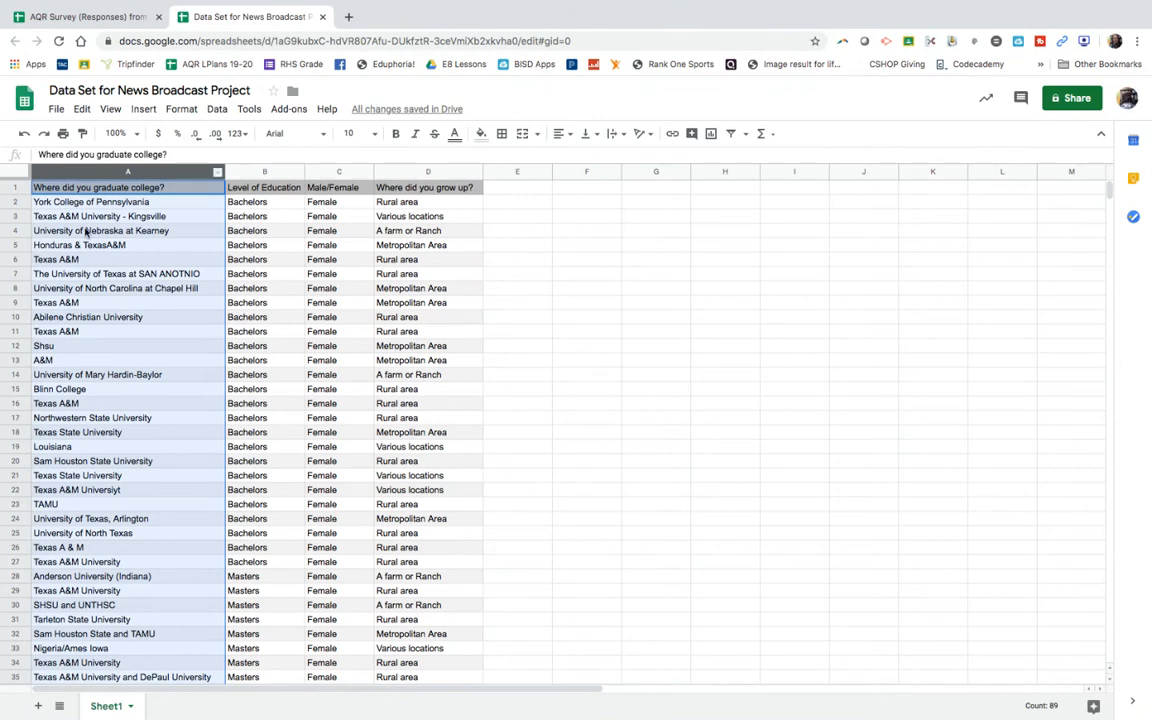
left_click(79, 263)
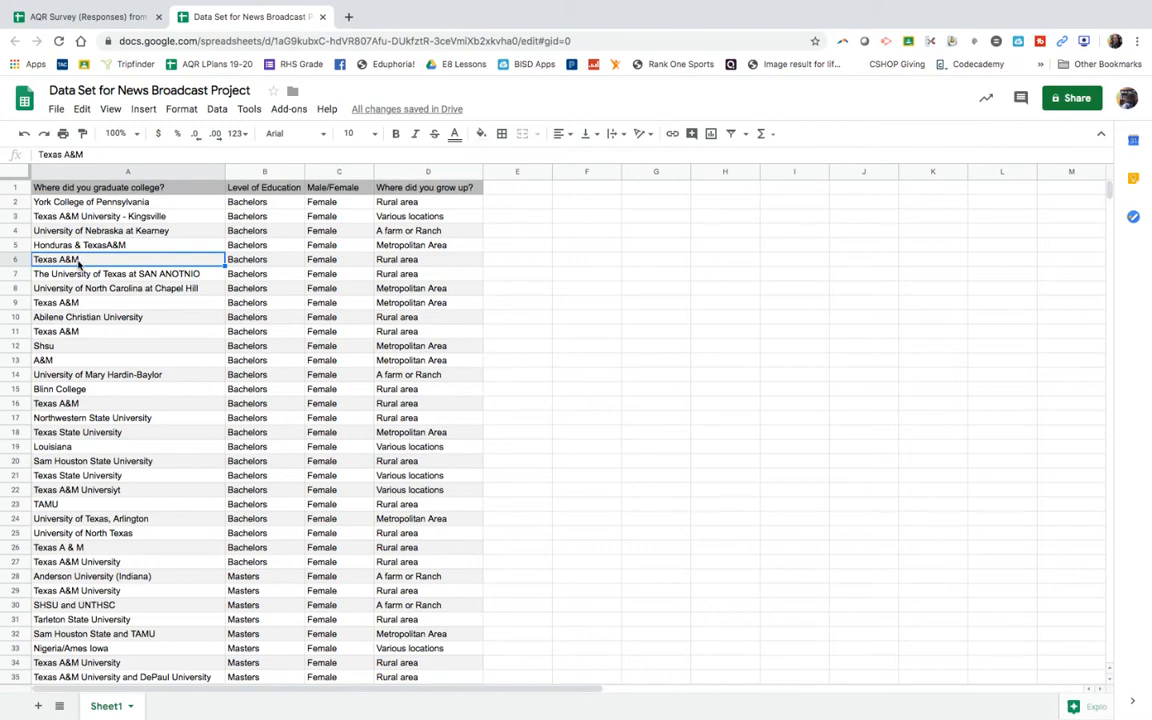
left_click(57, 506)
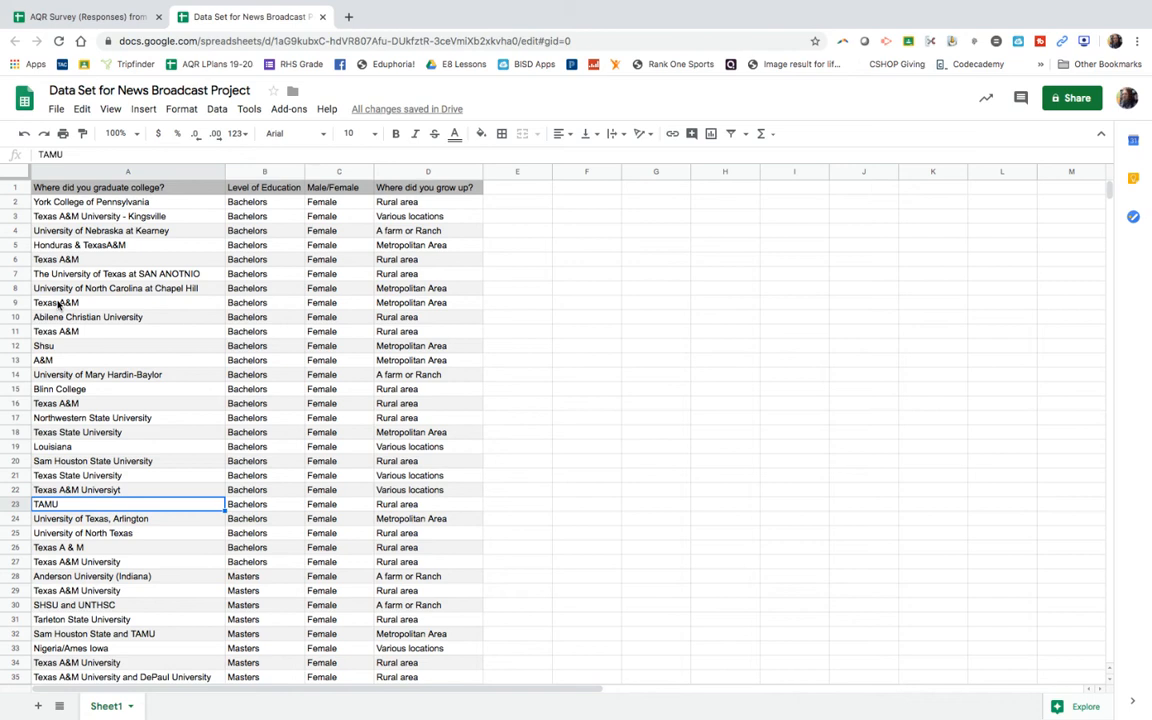
right_click(55, 505)
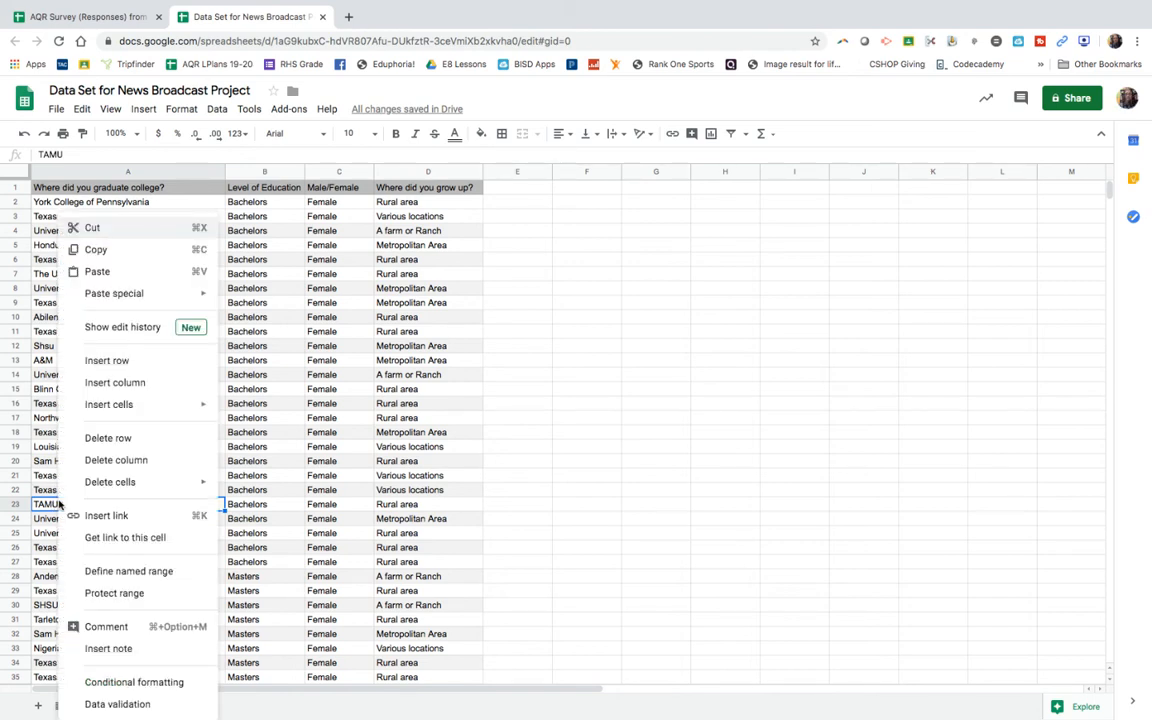
left_click(94, 250)
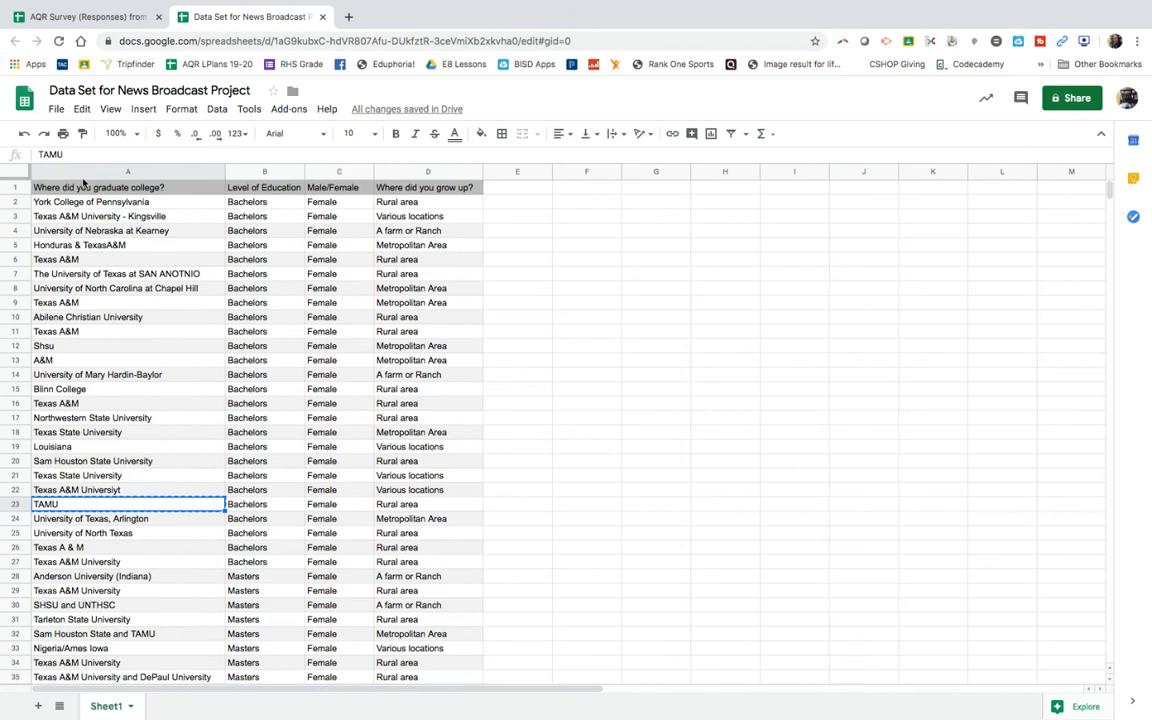
Step: Start a Find and replace with the copied TAMU as the search text
left_click(82, 110)
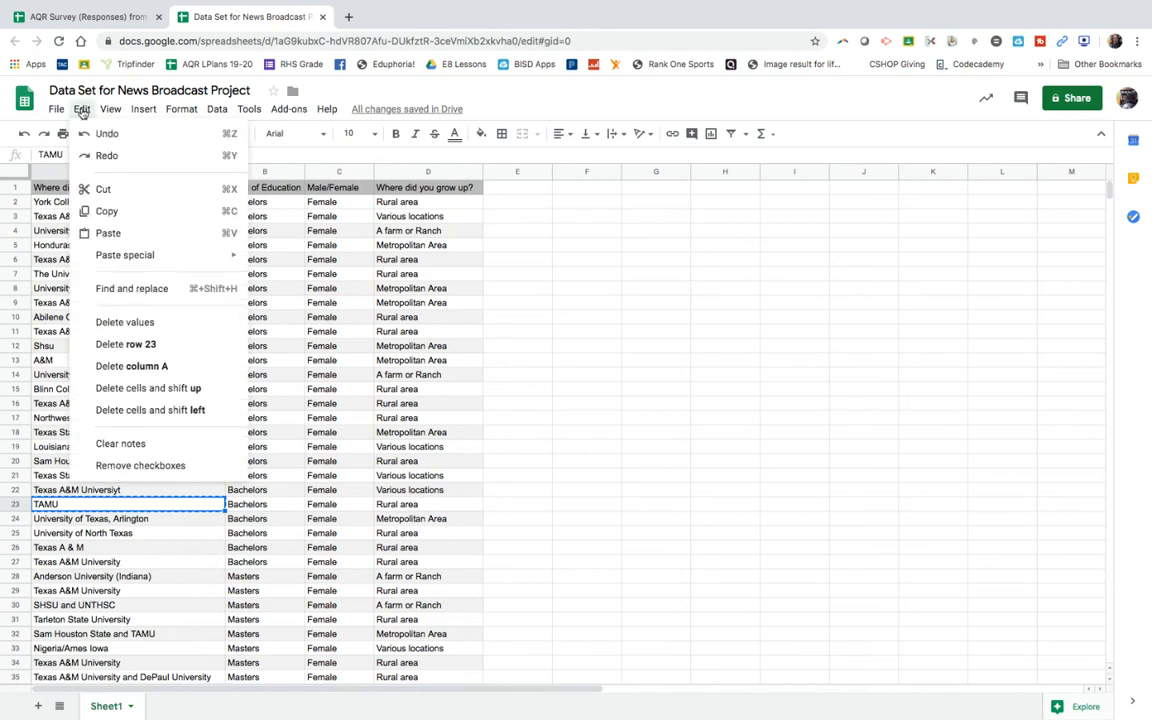
left_click(113, 289)
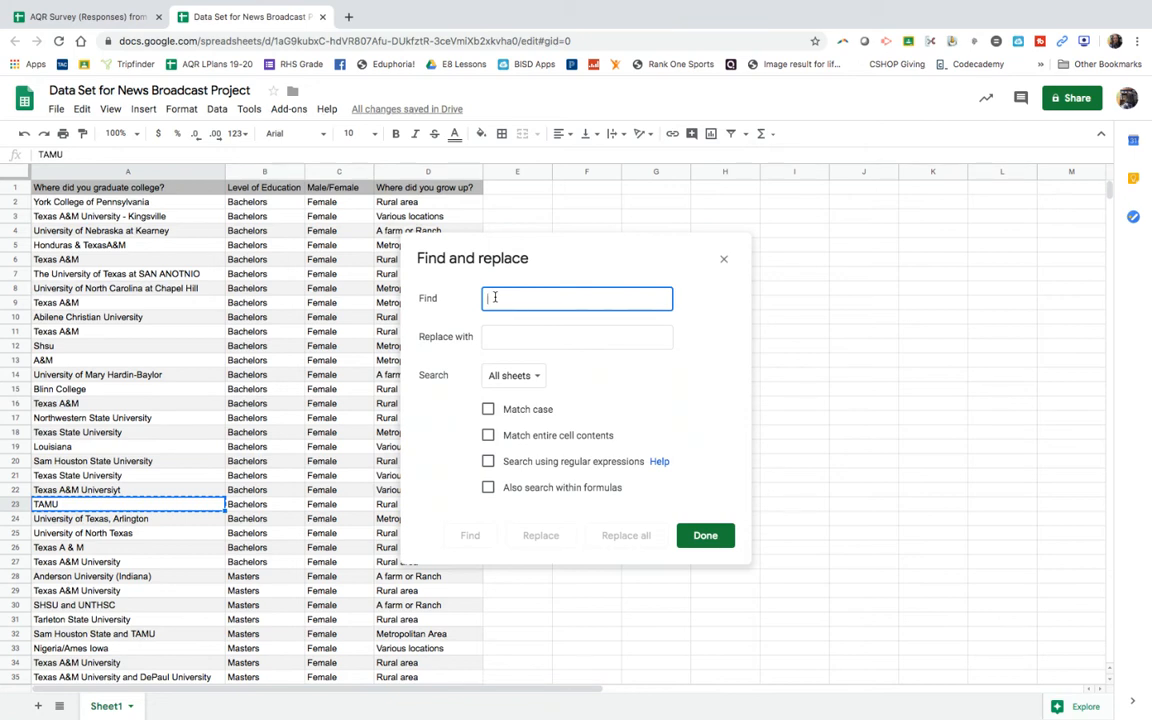
right_click(500, 297)
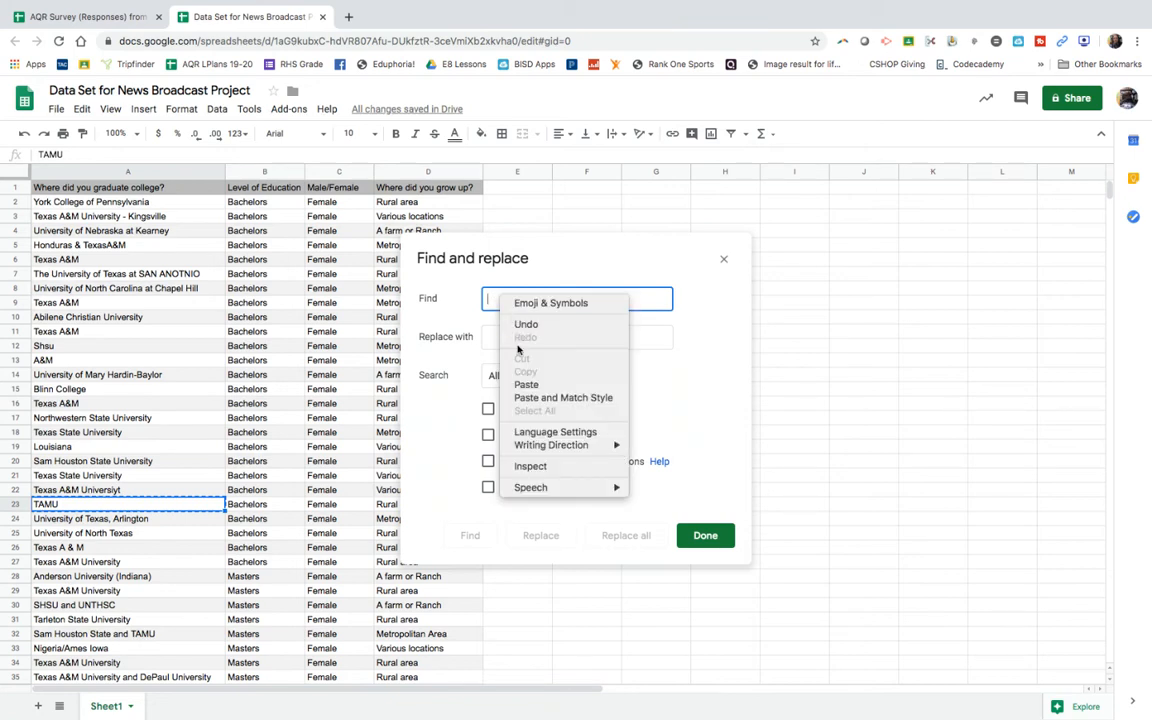
left_click(523, 386)
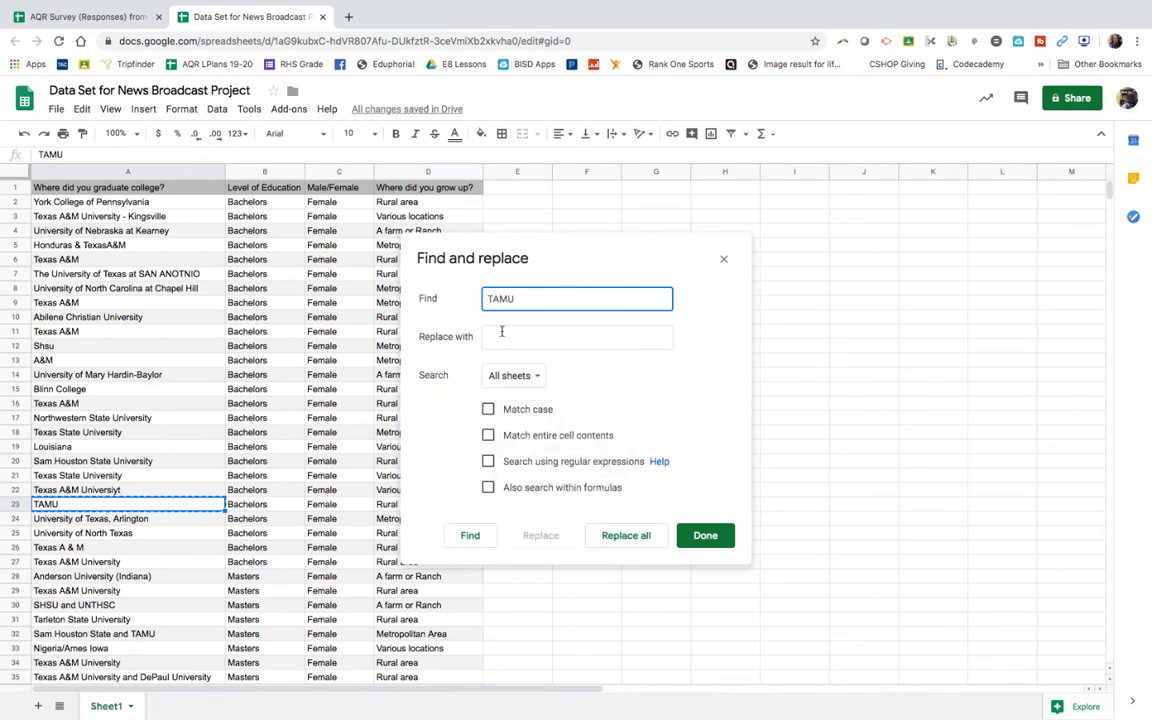
Step: Replace all instances of TAMU with Texas A&M in all sheets, copying the replacement text from cell A16
left_click(501, 337)
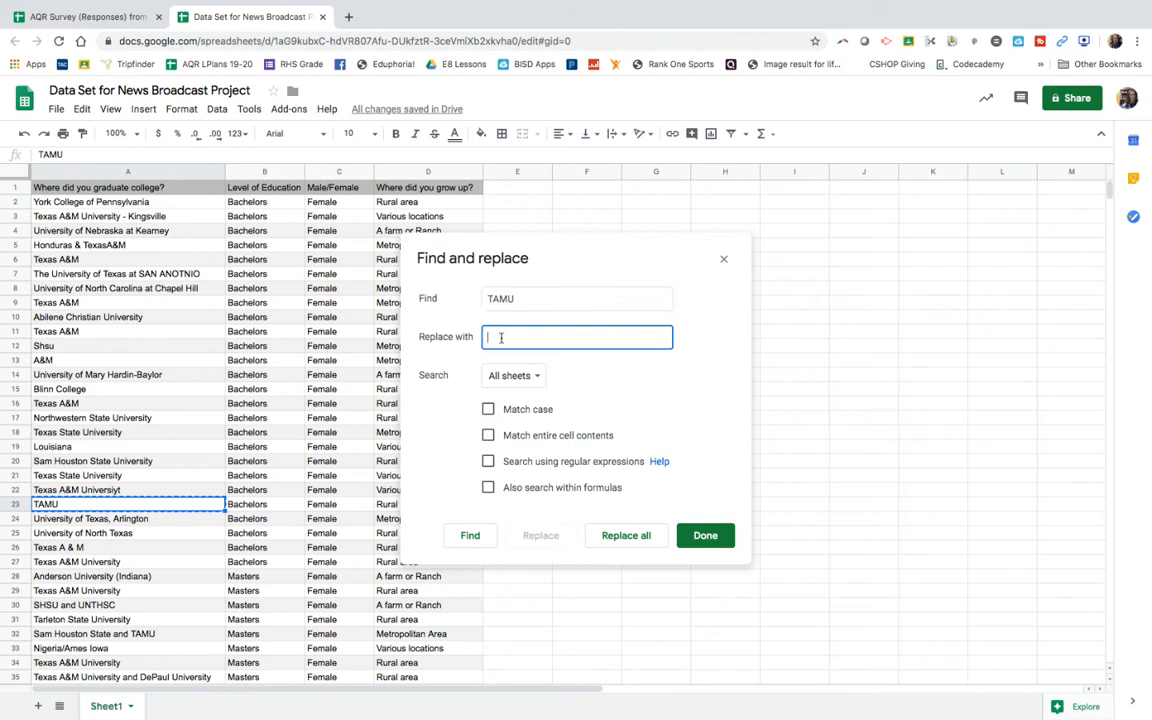
left_click(104, 393)
left_click(104, 403)
double_click(100, 404)
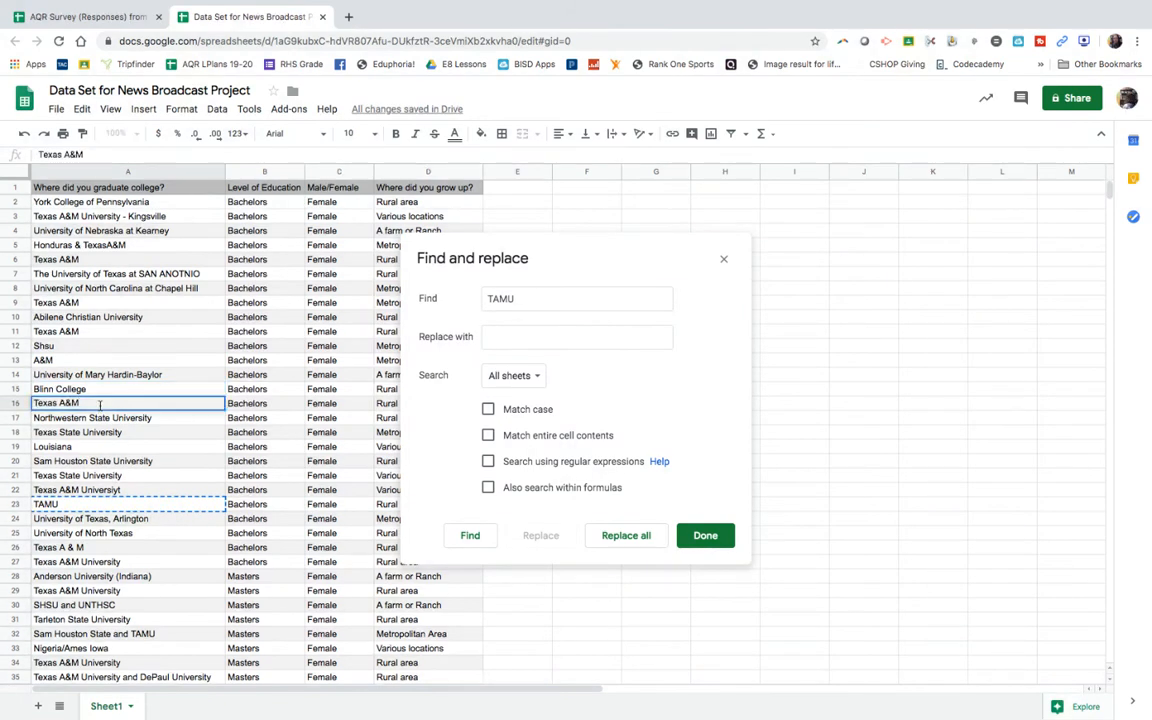
left_click_drag(36, 403, 80, 403)
right_click(46, 400)
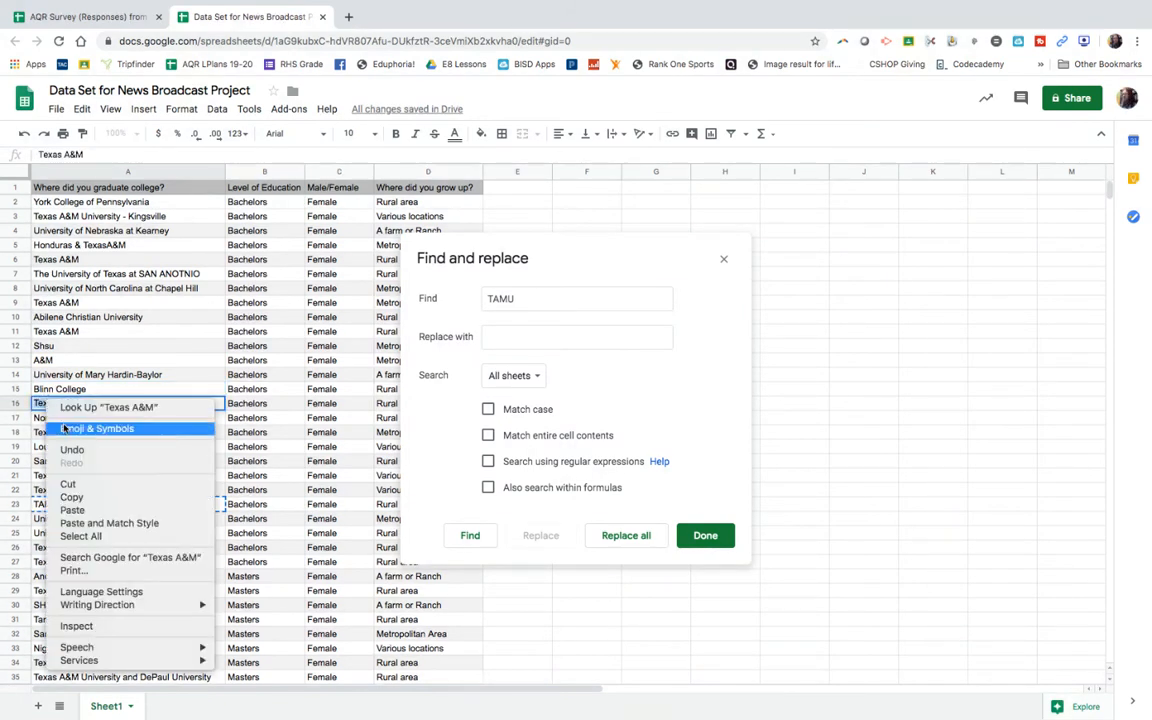
left_click(71, 497)
left_click(503, 337)
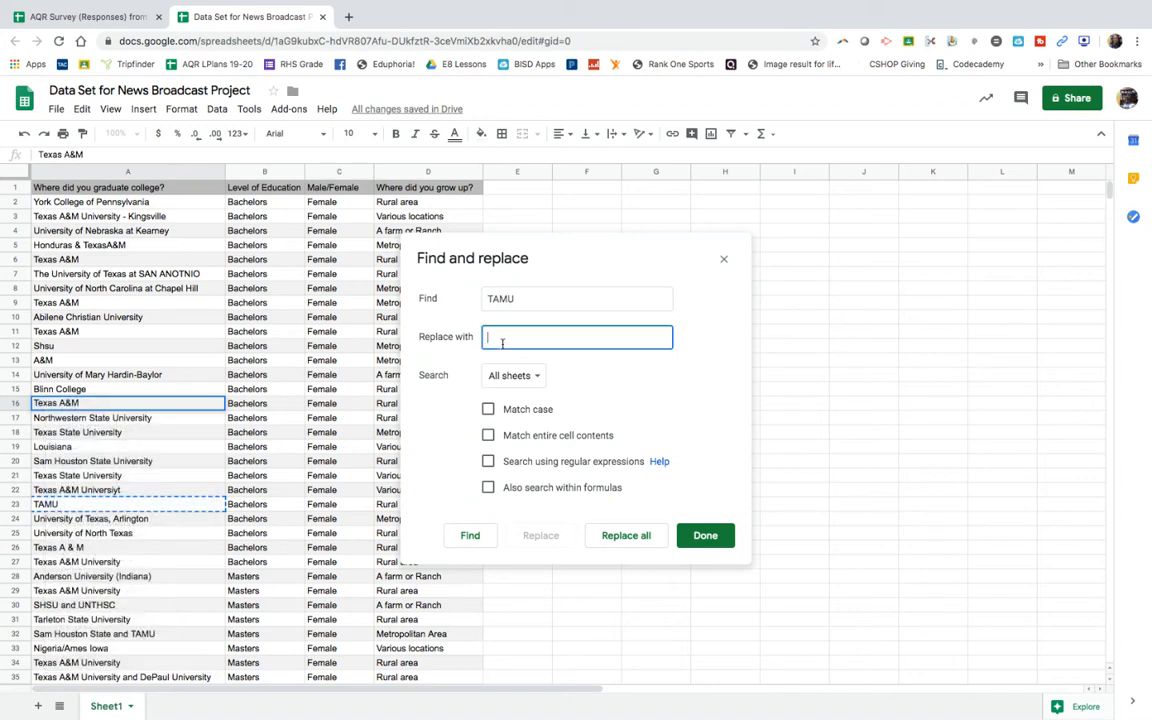
right_click(503, 346)
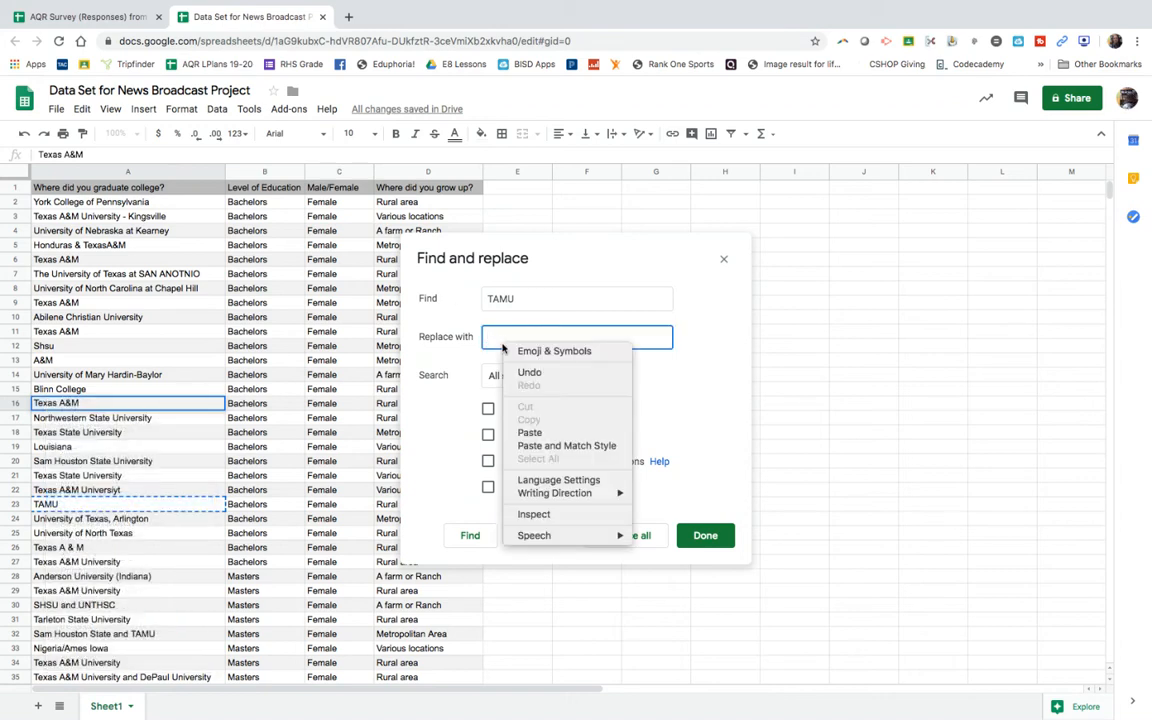
left_click(529, 433)
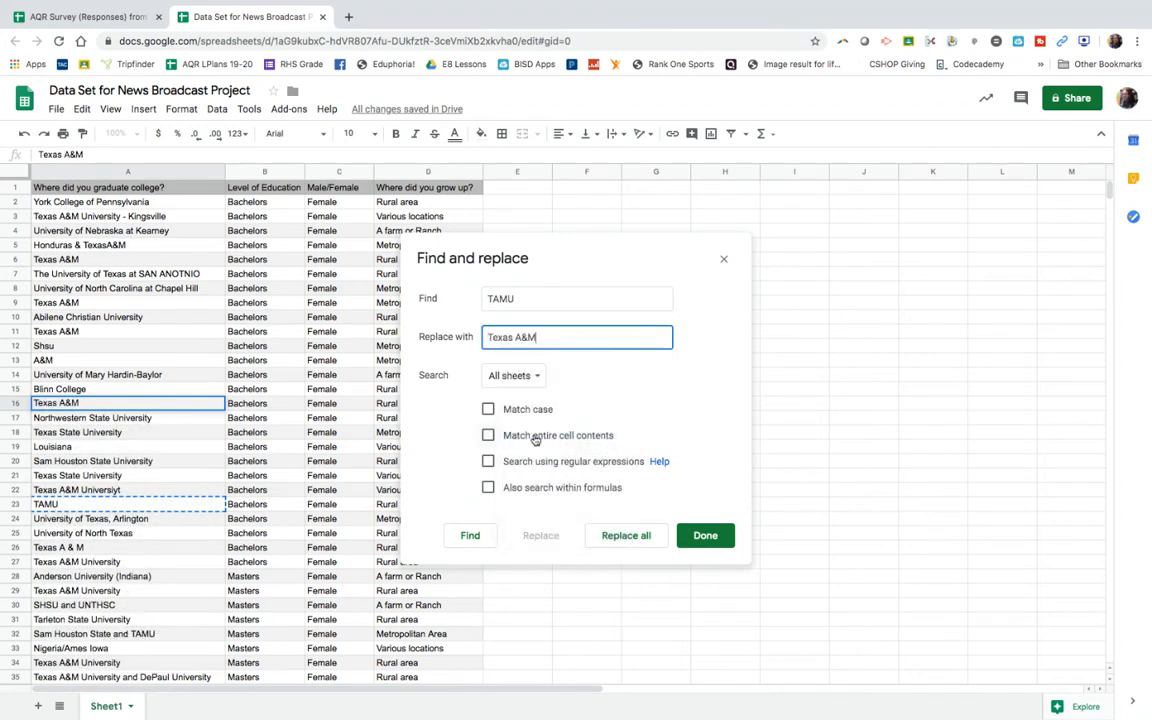
left_click(621, 538)
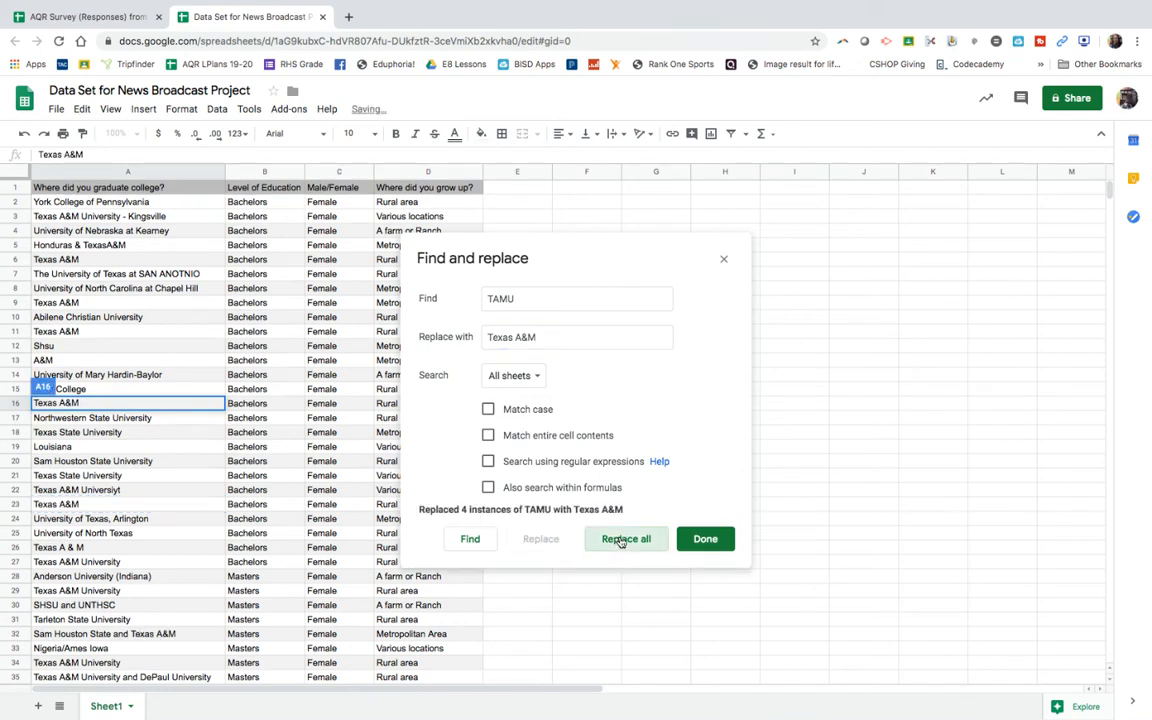
left_click(705, 538)
Step: Copy the college name A&M from cell A13
left_click(171, 563)
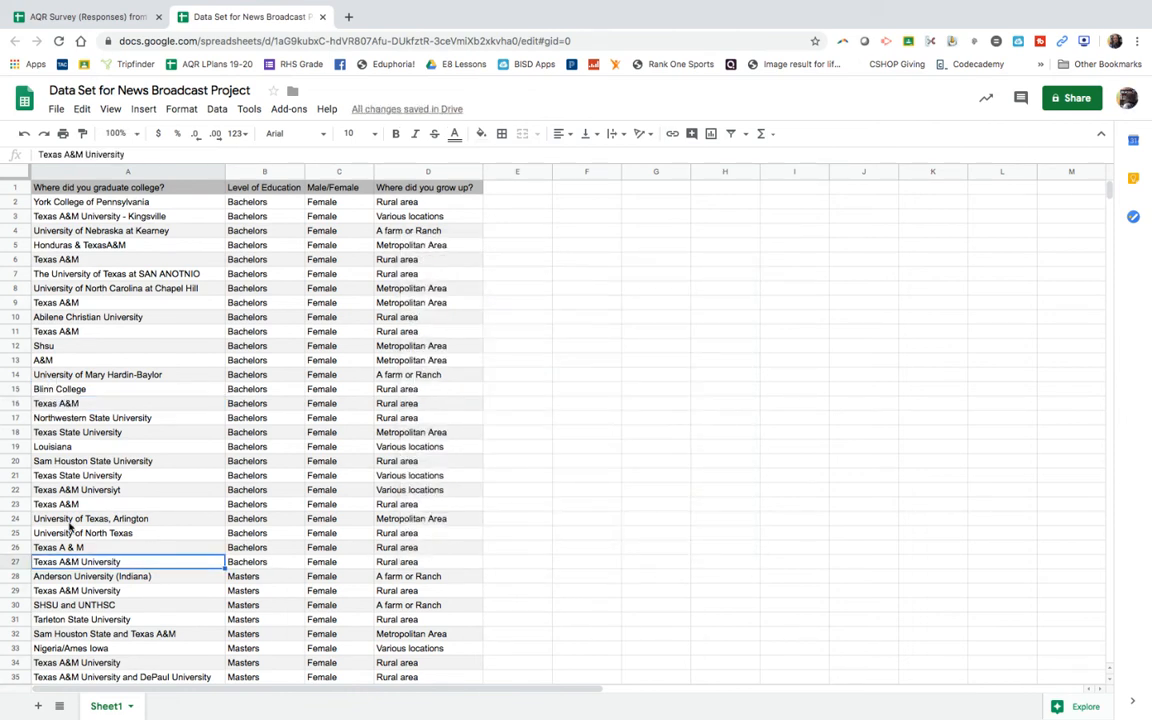
left_click(44, 361)
key("Return")
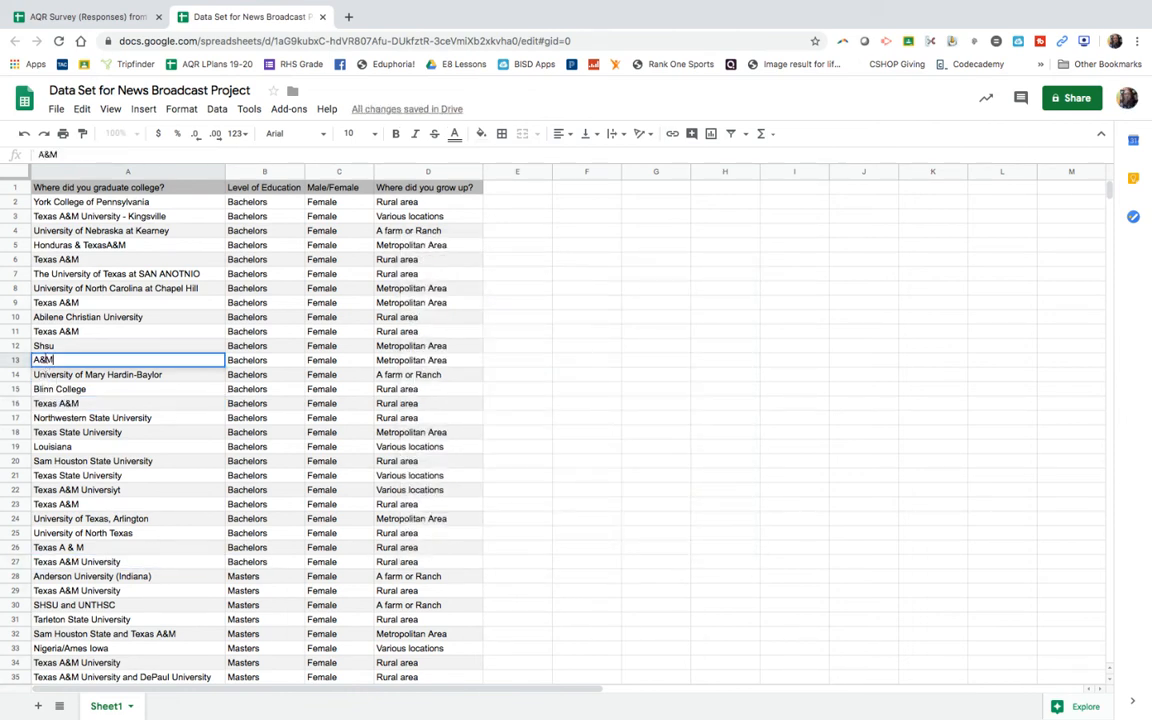
triple_click(41, 359)
left_click(41, 360)
right_click(47, 361)
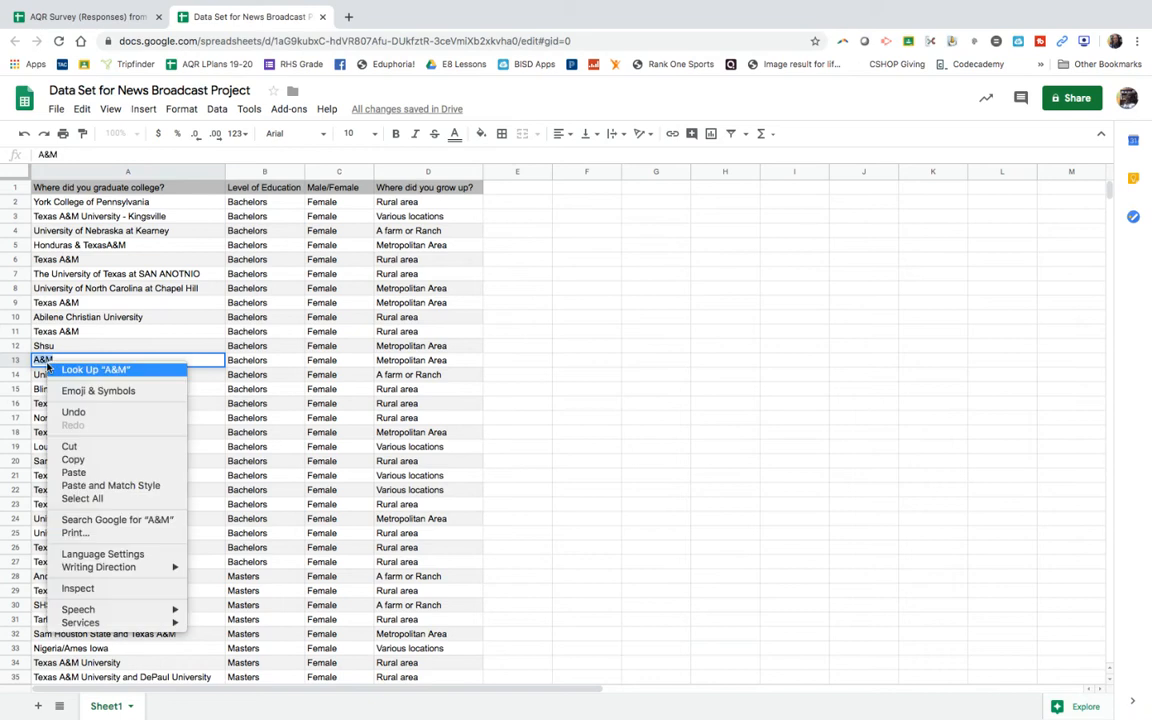
left_click(71, 459)
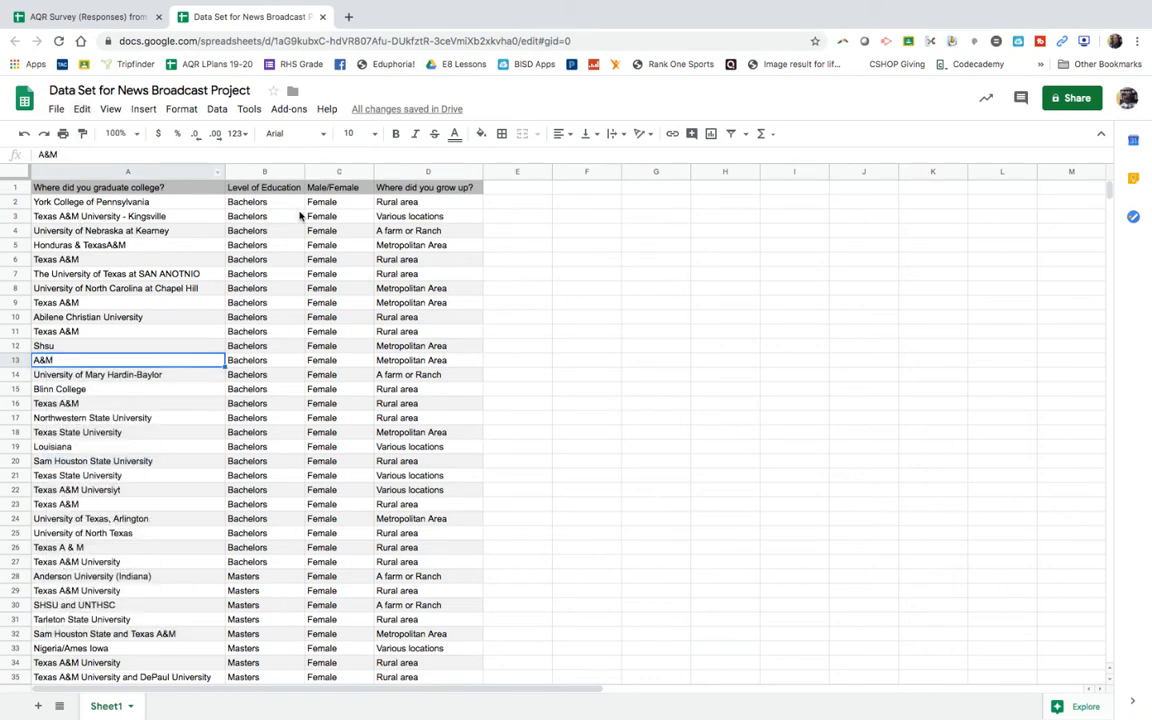
Step: Try to find A&M and replace it with Texas A&M, copying the replacement text from cell A11
left_click(83, 112)
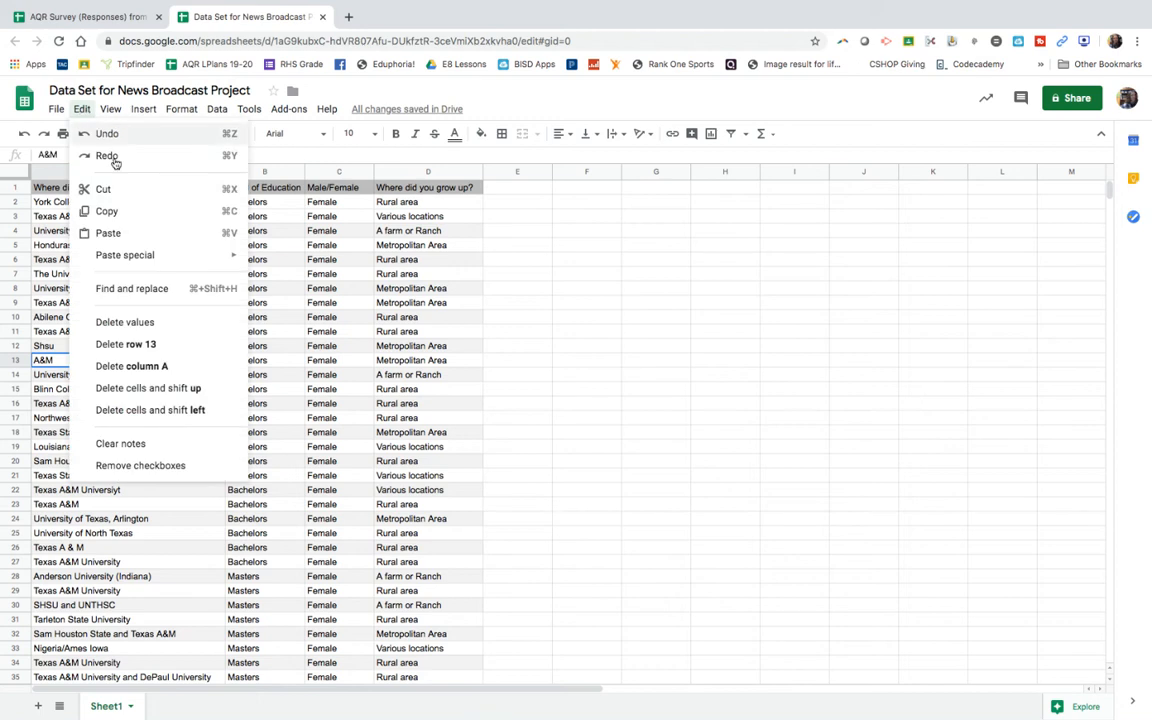
left_click(131, 297)
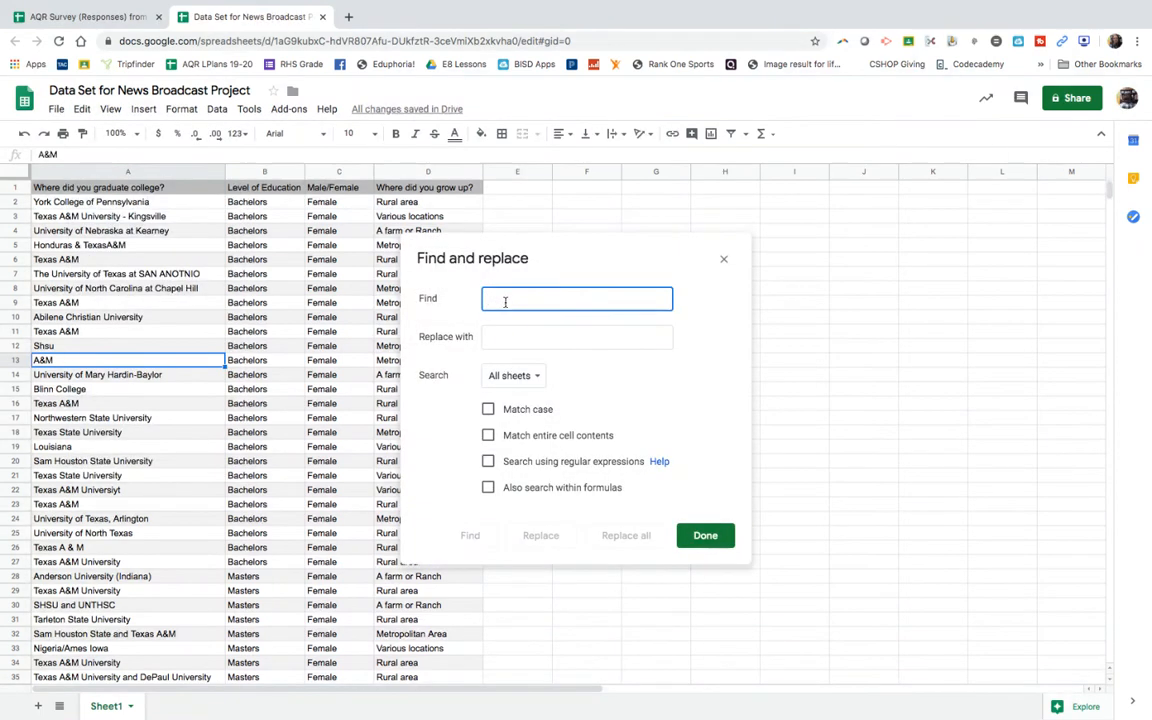
type("A&M")
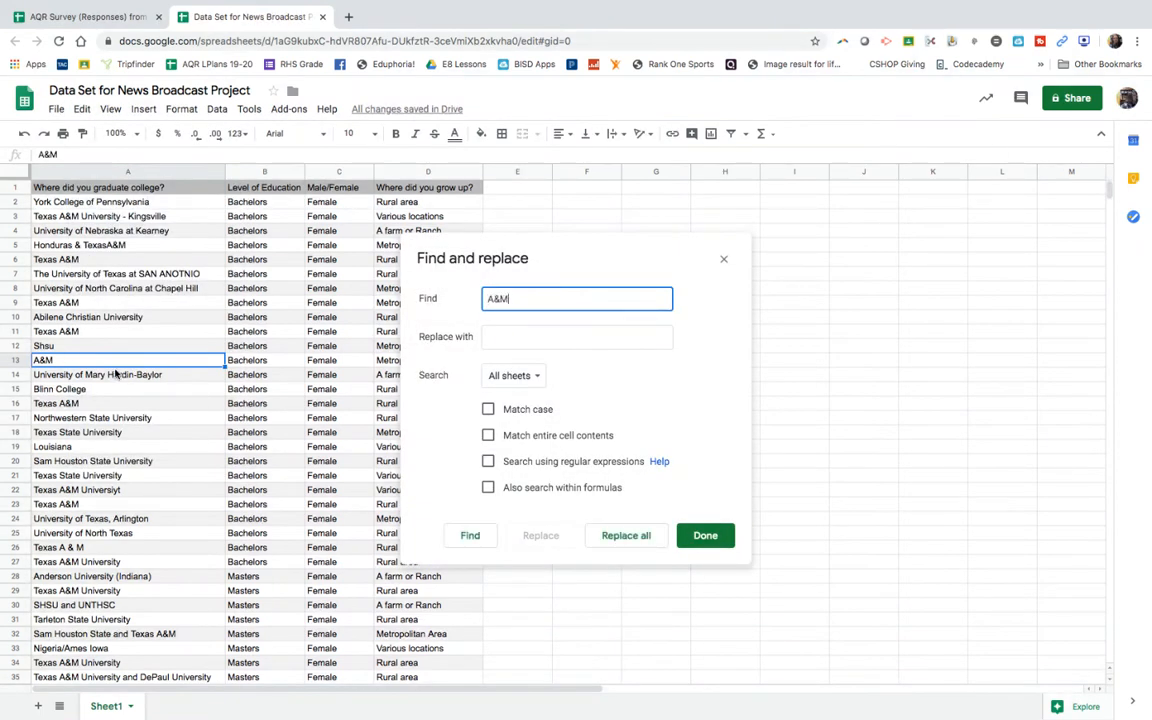
double_click(73, 333)
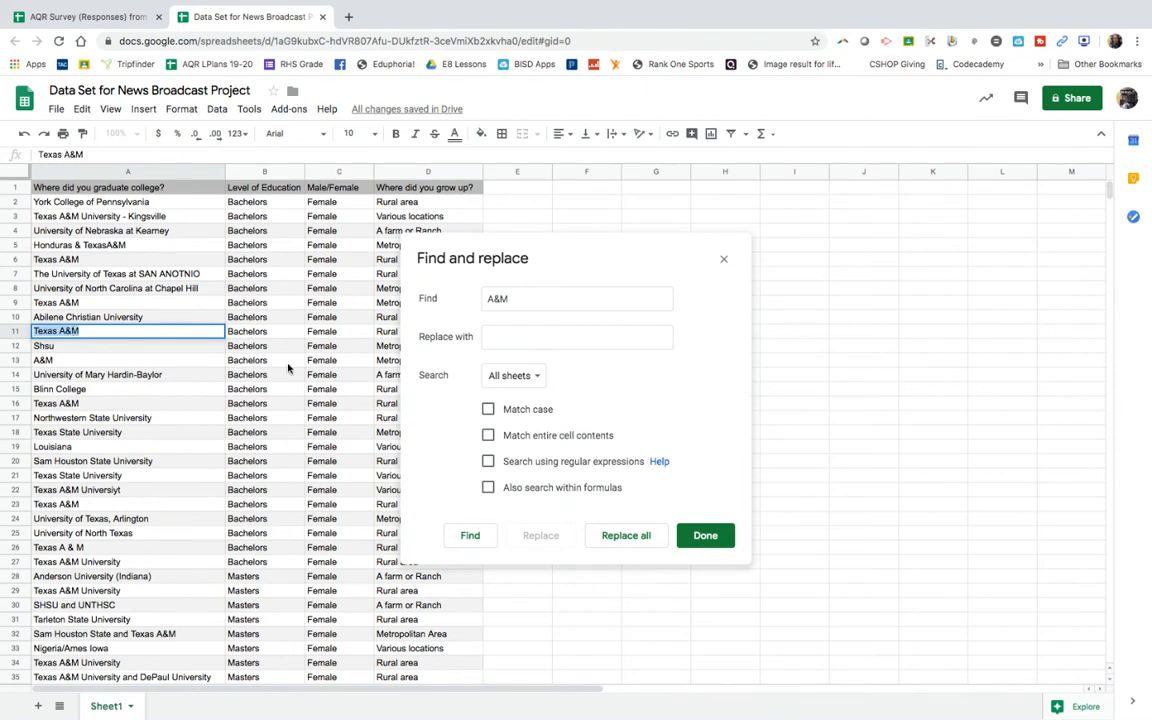
left_click(496, 336)
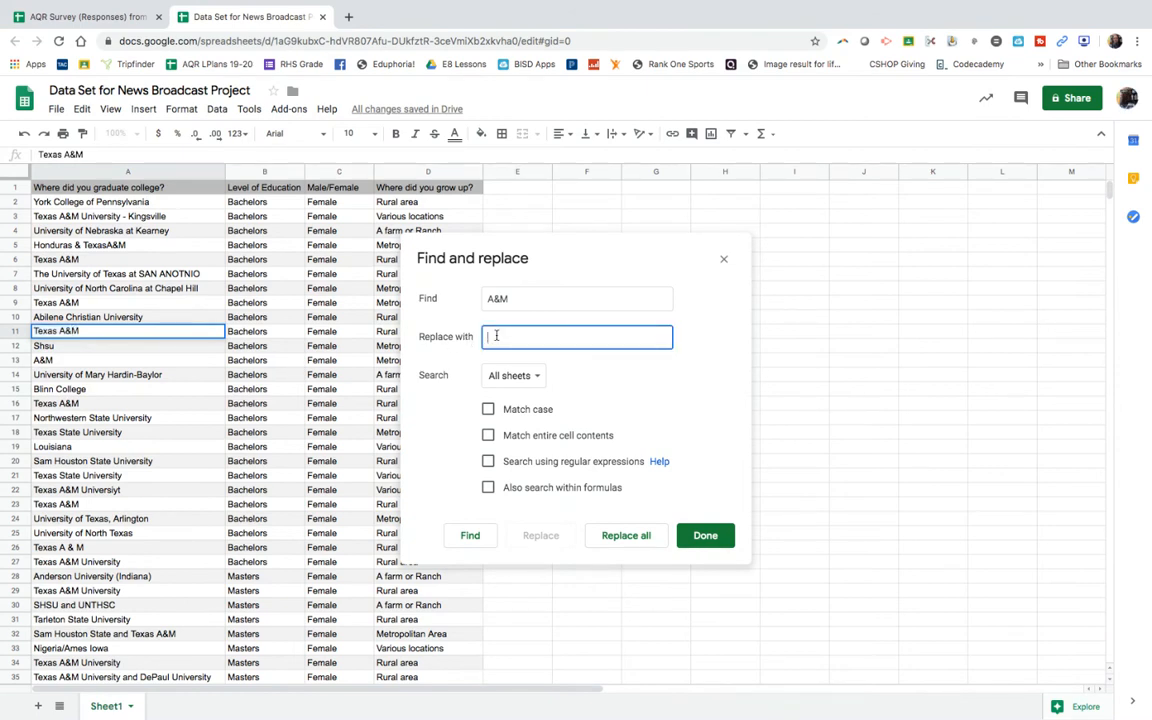
key("ctrl+v")
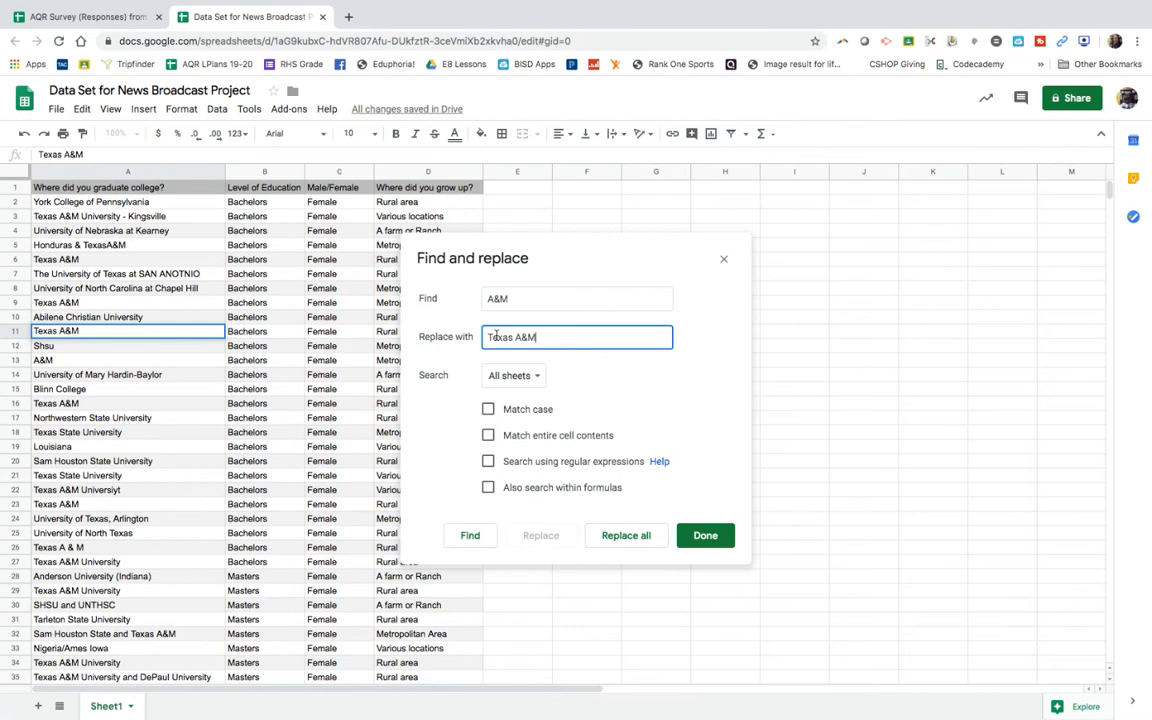
left_click(703, 536)
left_click(108, 446)
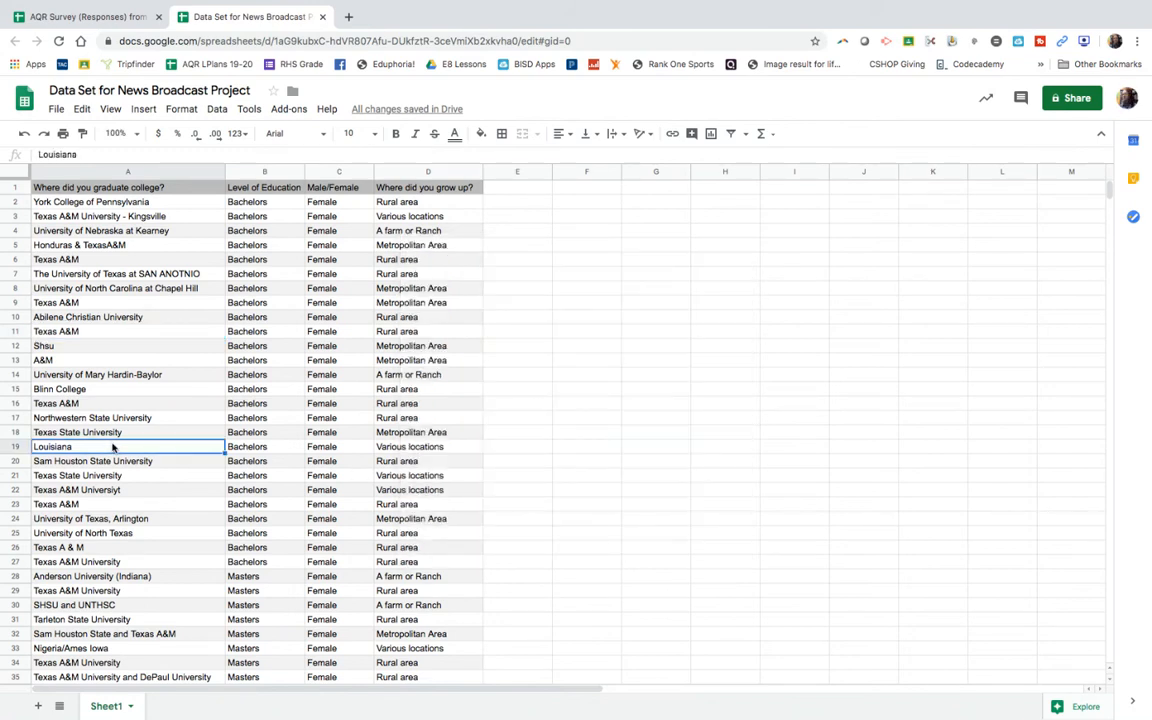
Step: Replace all instances of A&M with Texas A&M in all sheets using Find and replace
double_click(46, 360)
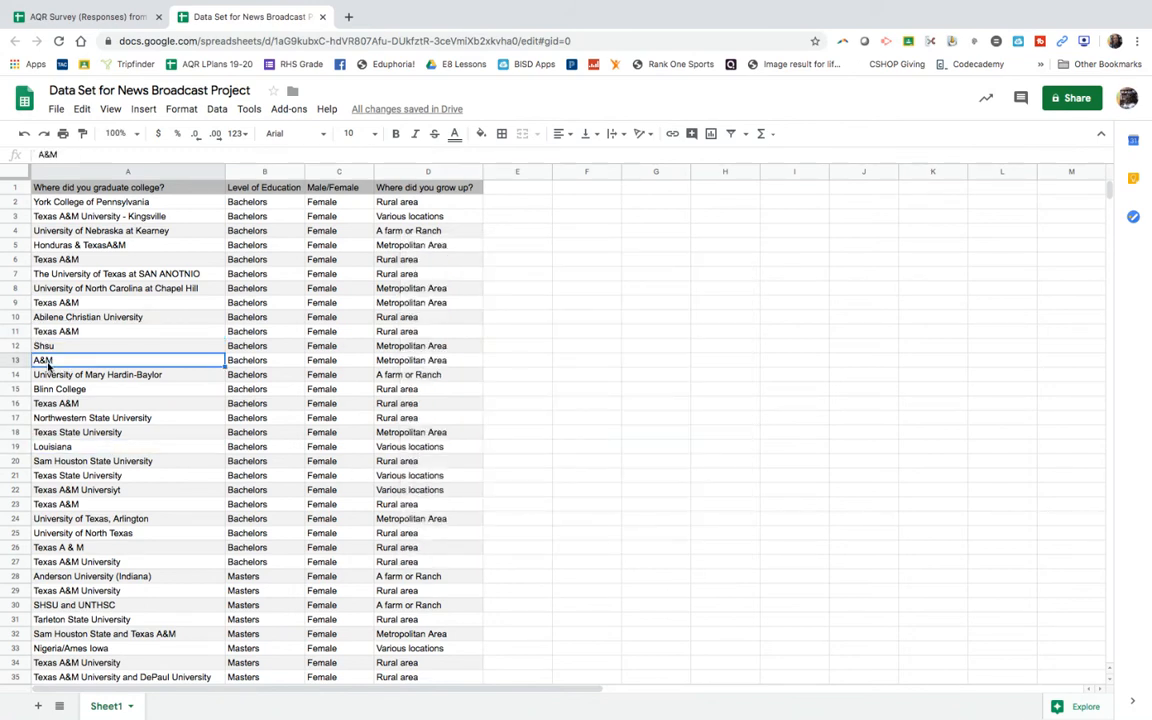
key("Escape")
left_click(82, 109)
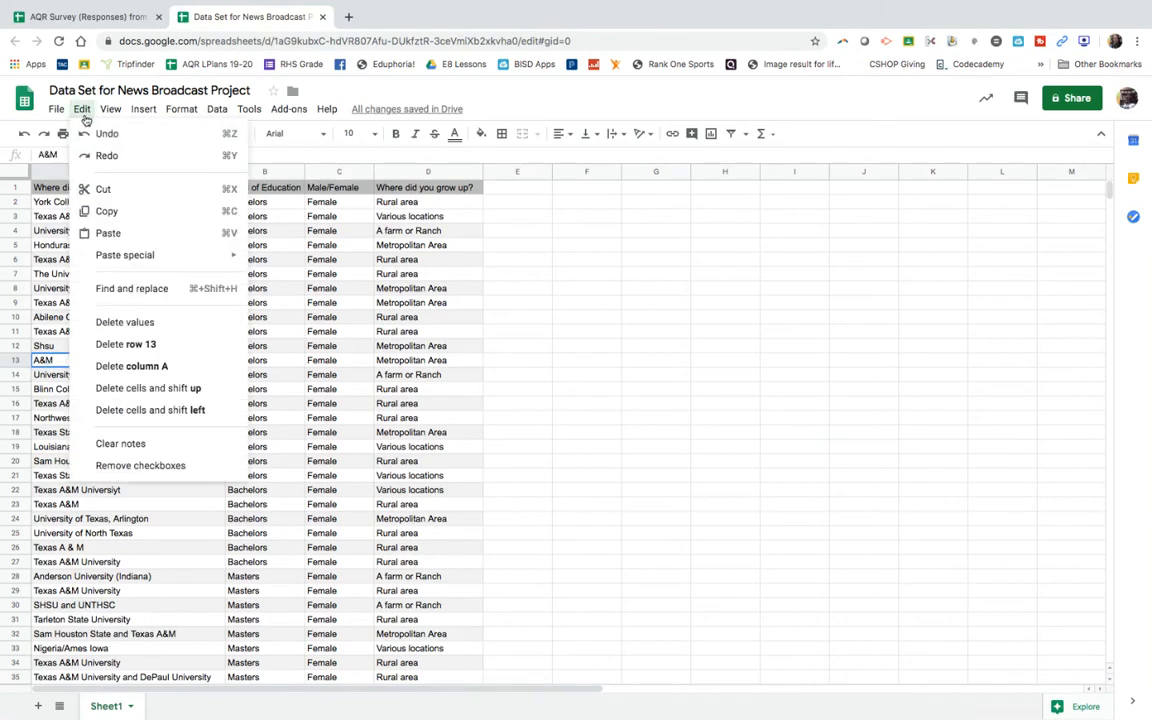
left_click(116, 290)
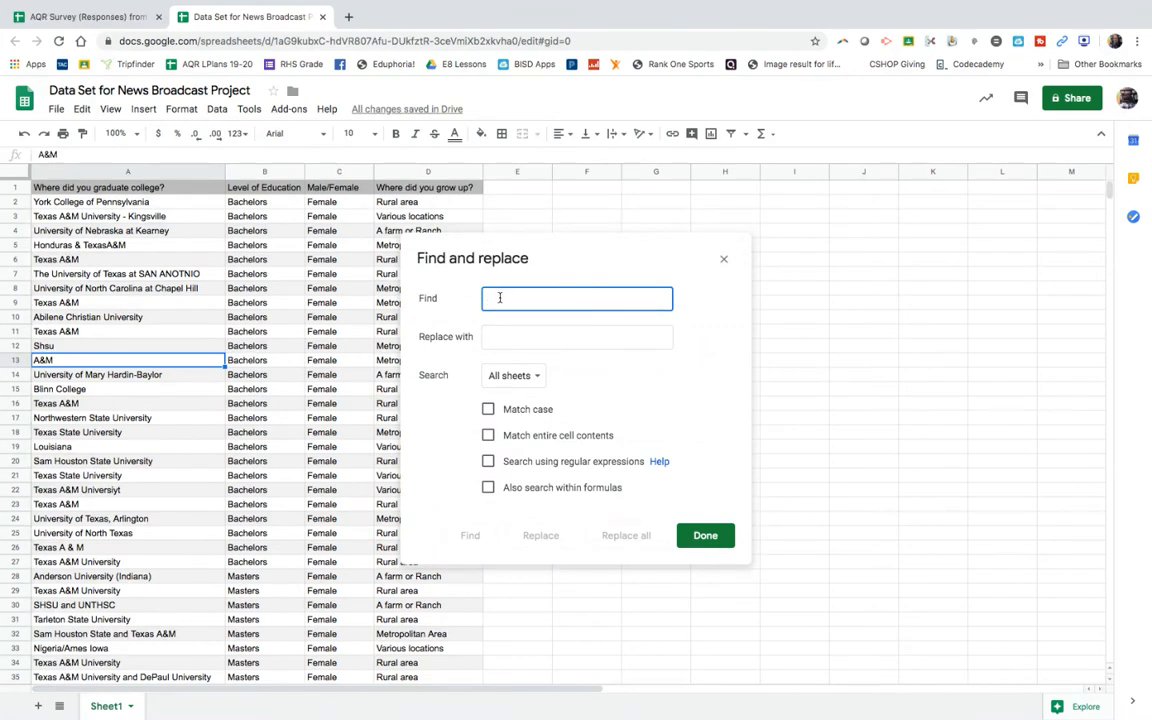
type("A&M")
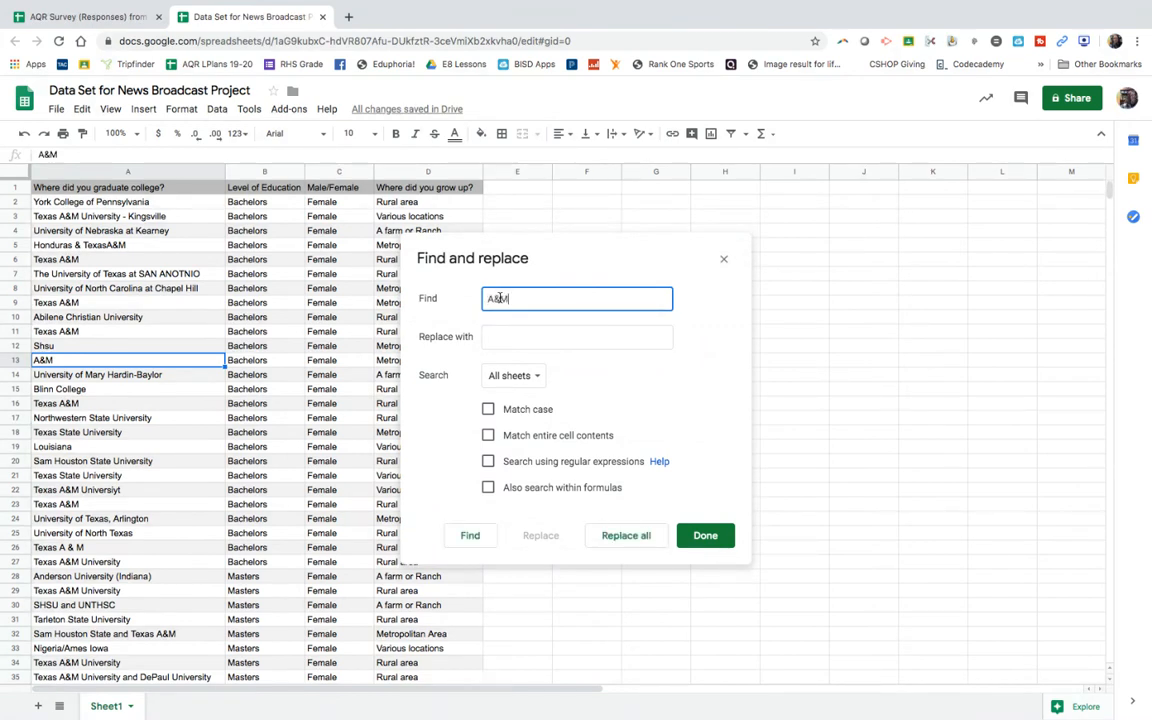
key("Tab")
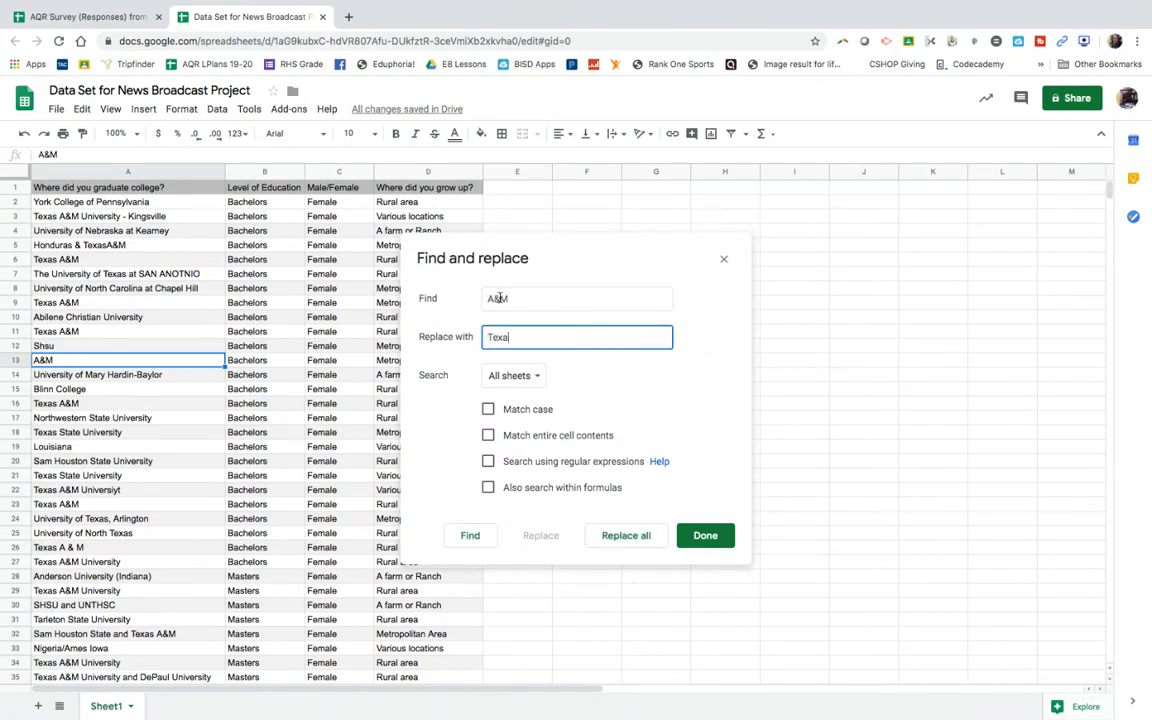
type("Texas A&M")
left_click(617, 537)
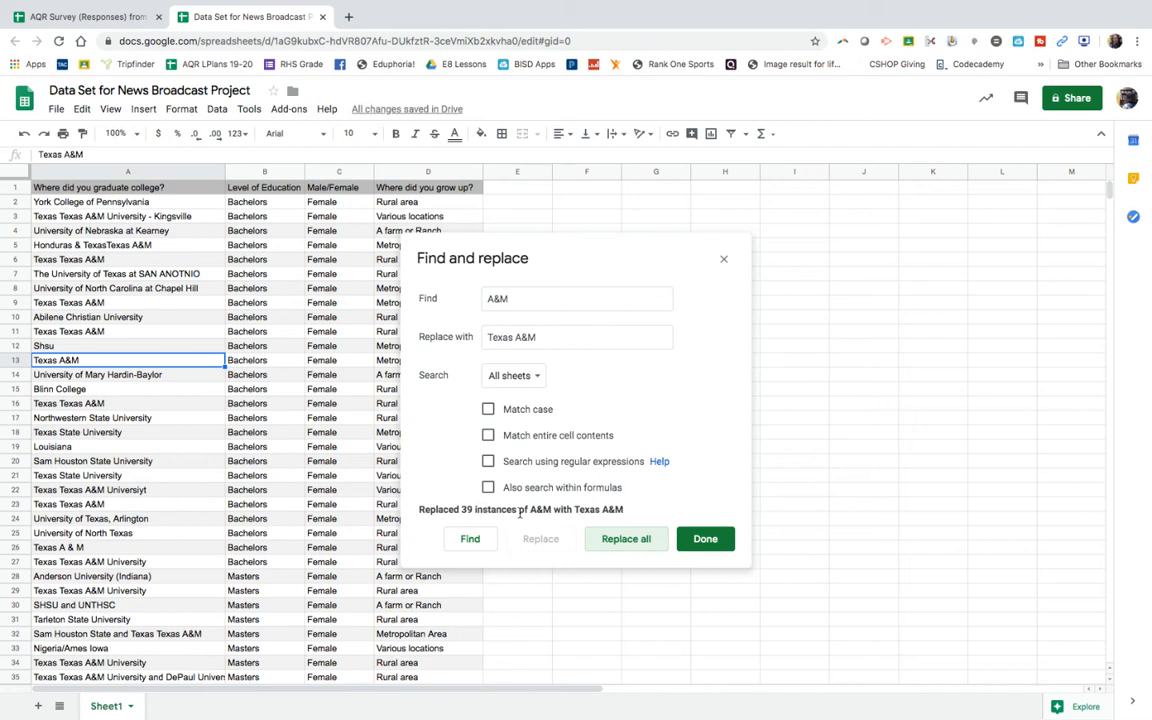
left_click(706, 541)
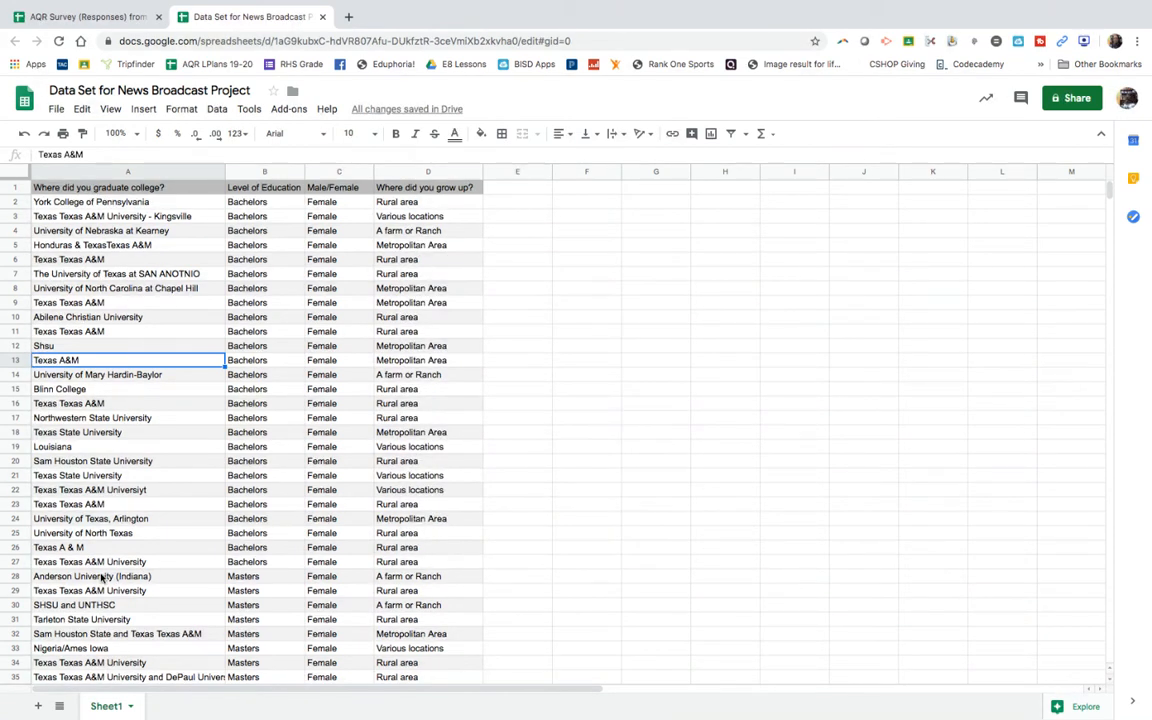
Step: Change the college name in cell A27 to Texas A&M by removing the duplicate Texas and the word University
scroll(101, 578, "down", 3)
scroll(101, 578, "down", 2)
scroll(101, 578, "right", 5)
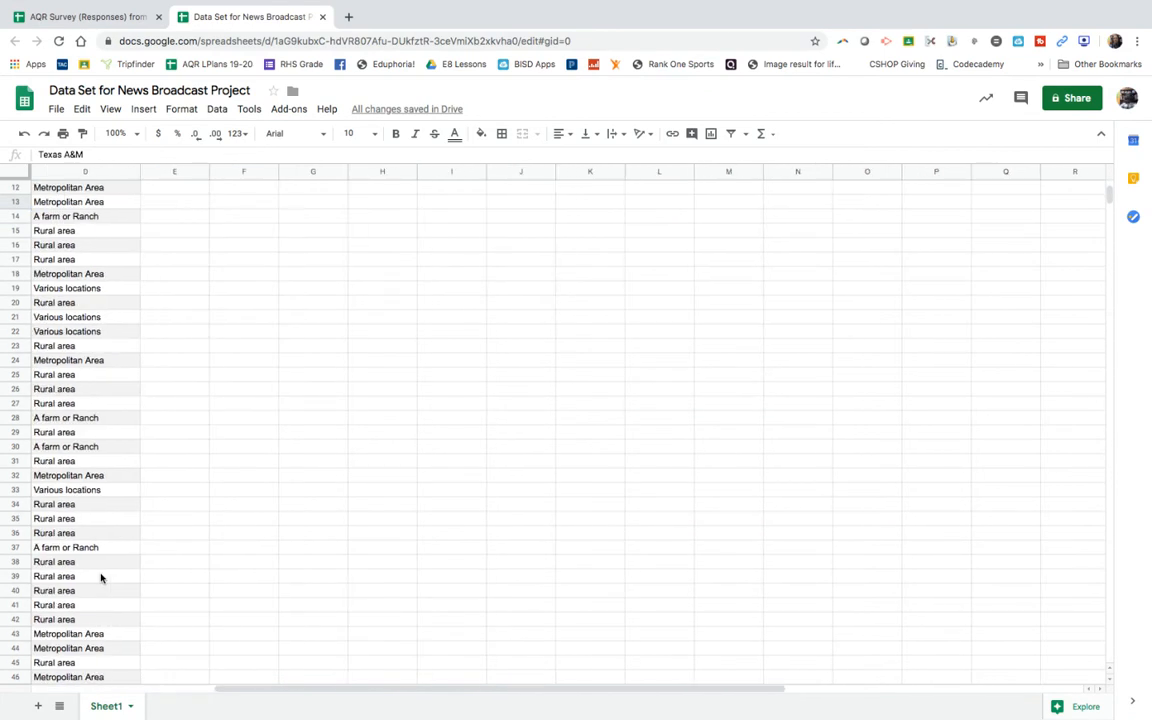
scroll(101, 578, "left", 5)
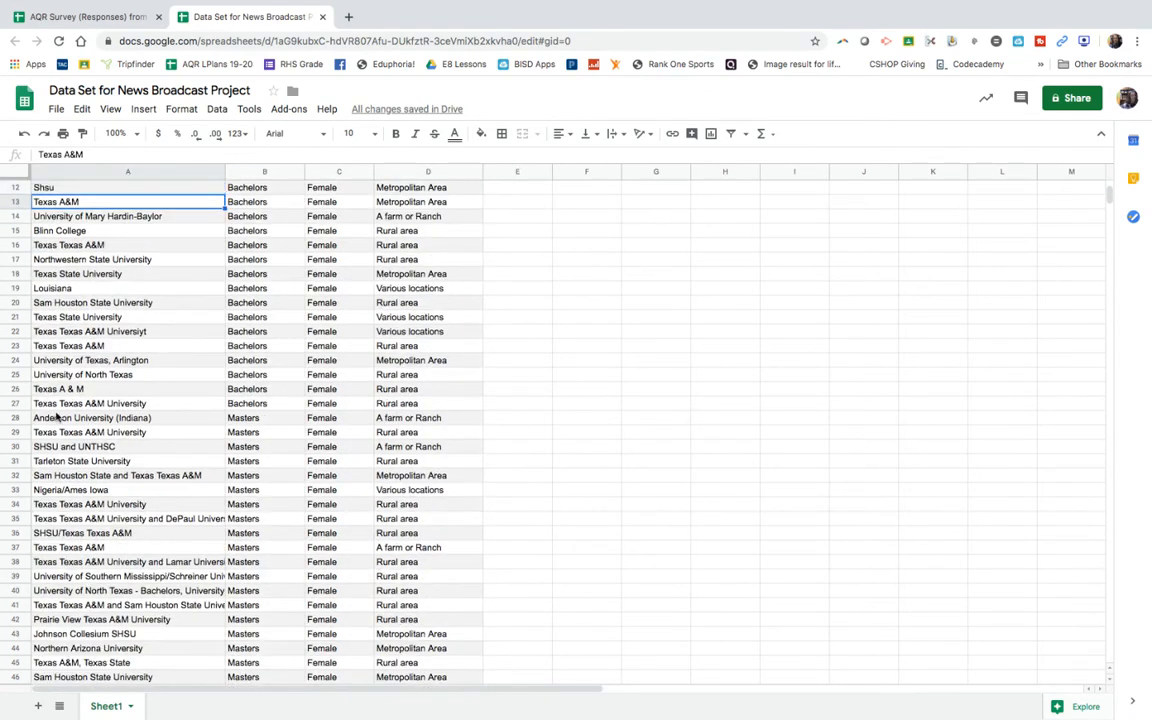
double_click(44, 403)
double_click(44, 403)
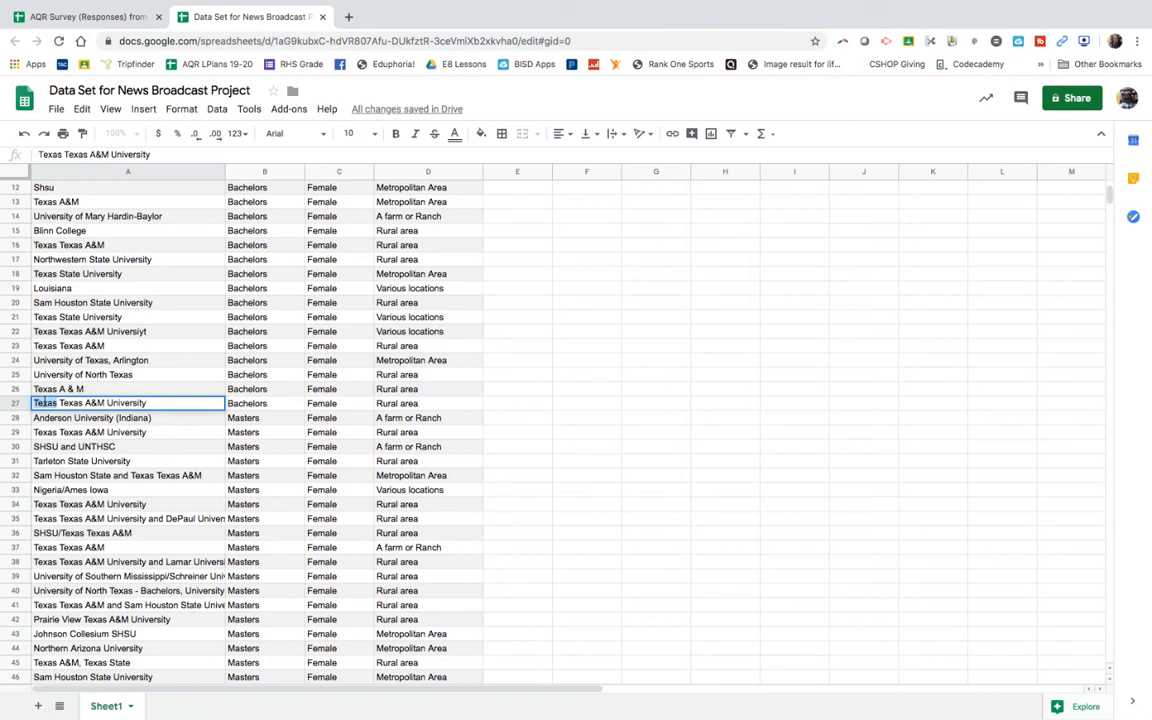
key("BackSpace")
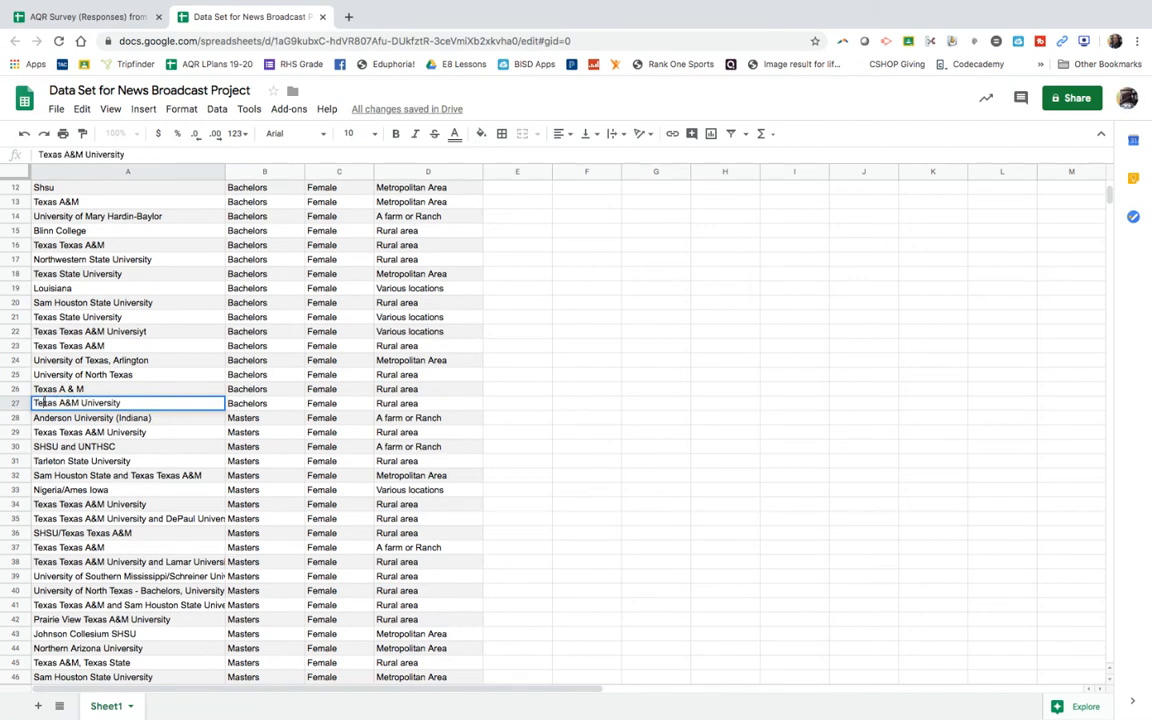
double_click(96, 403)
key("BackSpace")
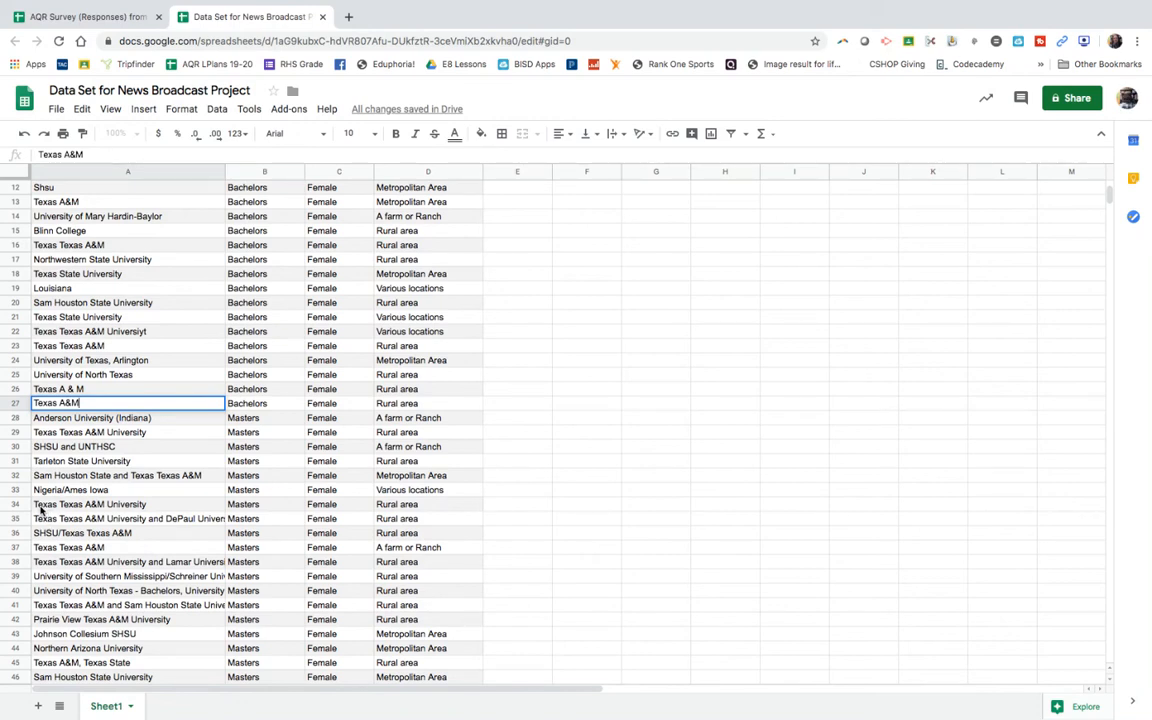
scroll(74, 564, "down", 2)
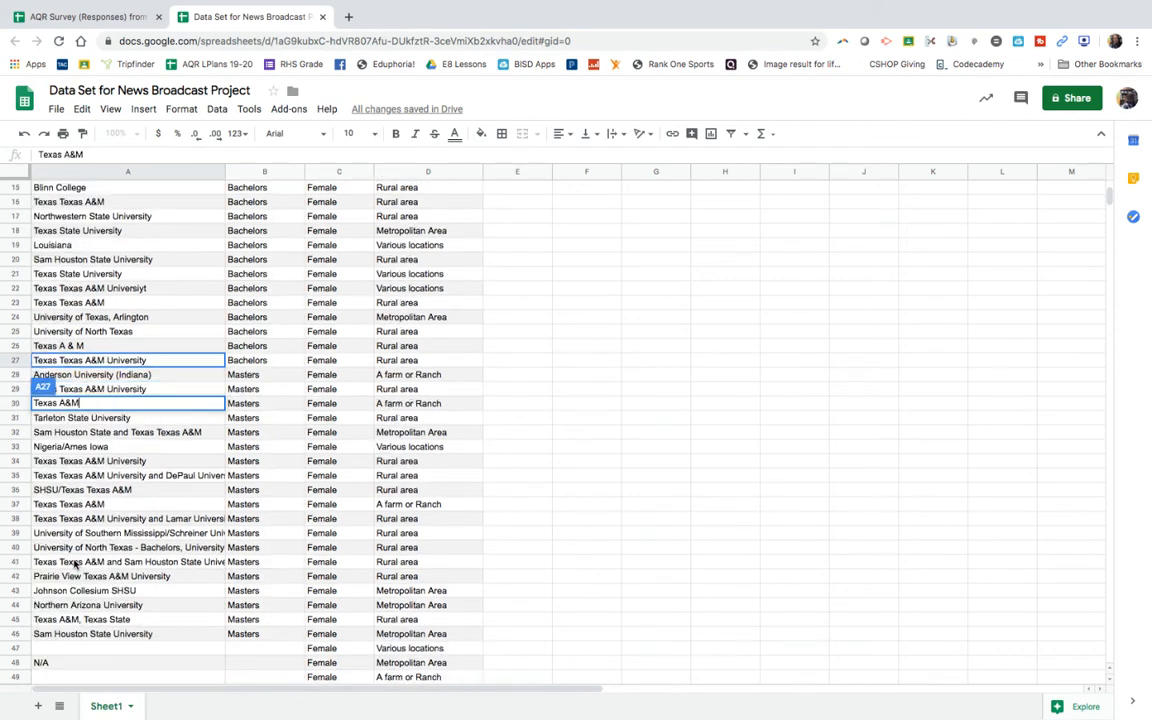
scroll(74, 564, "down", 5)
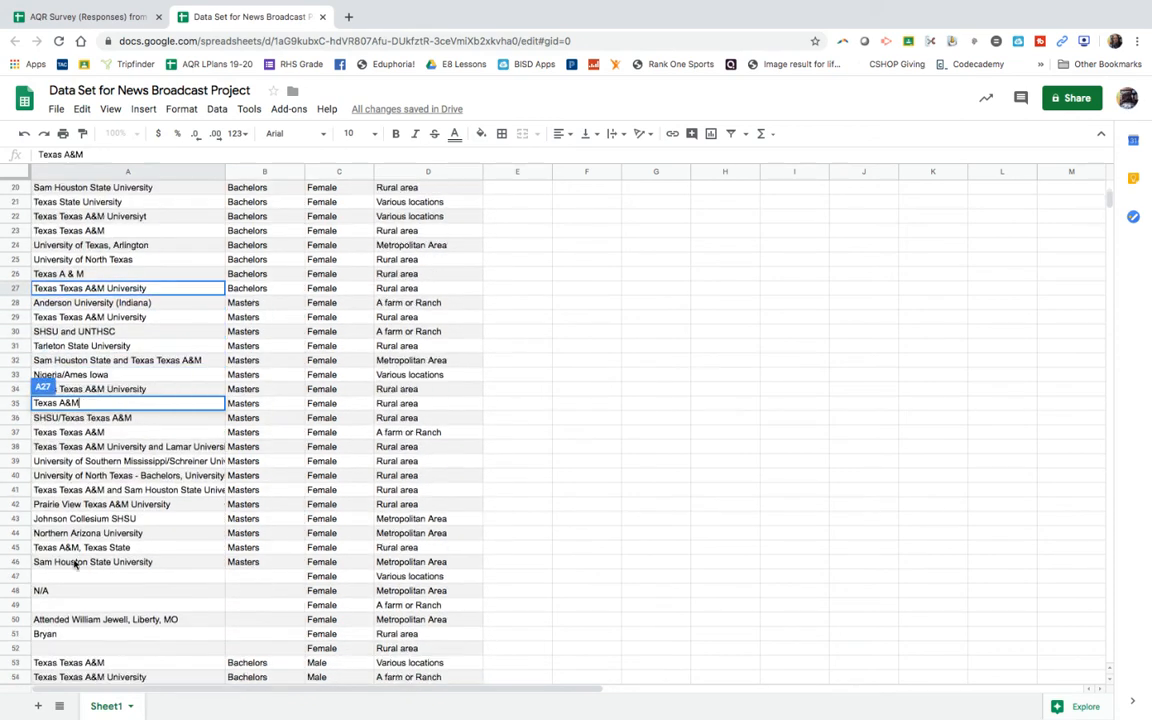
scroll(74, 564, "down", 1)
scroll(74, 564, "down", 20)
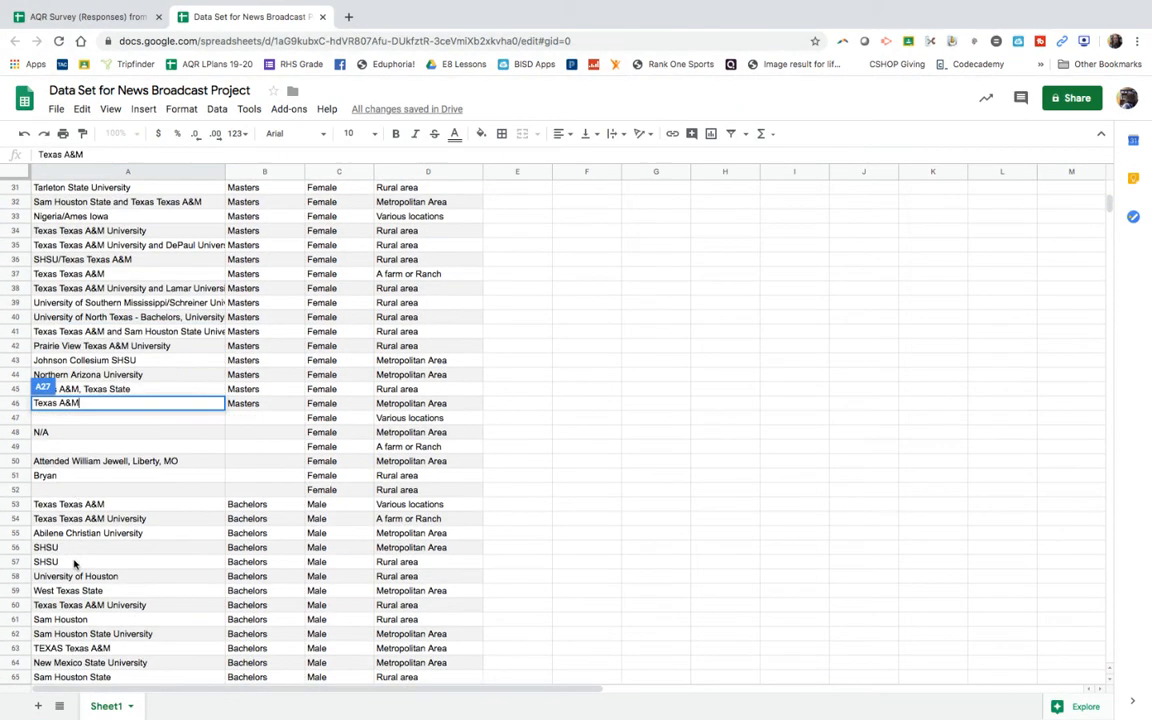
scroll(74, 564, "down", 2)
scroll(74, 564, "up", 3)
scroll(74, 564, "up", 20)
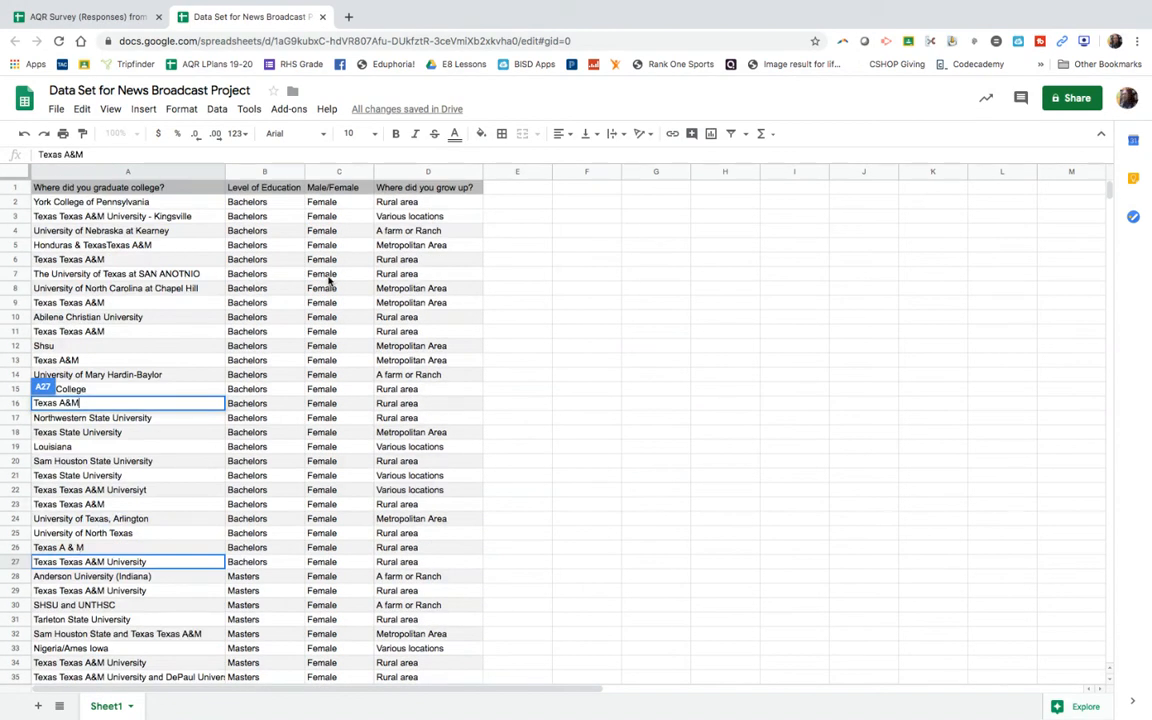
left_click(275, 303)
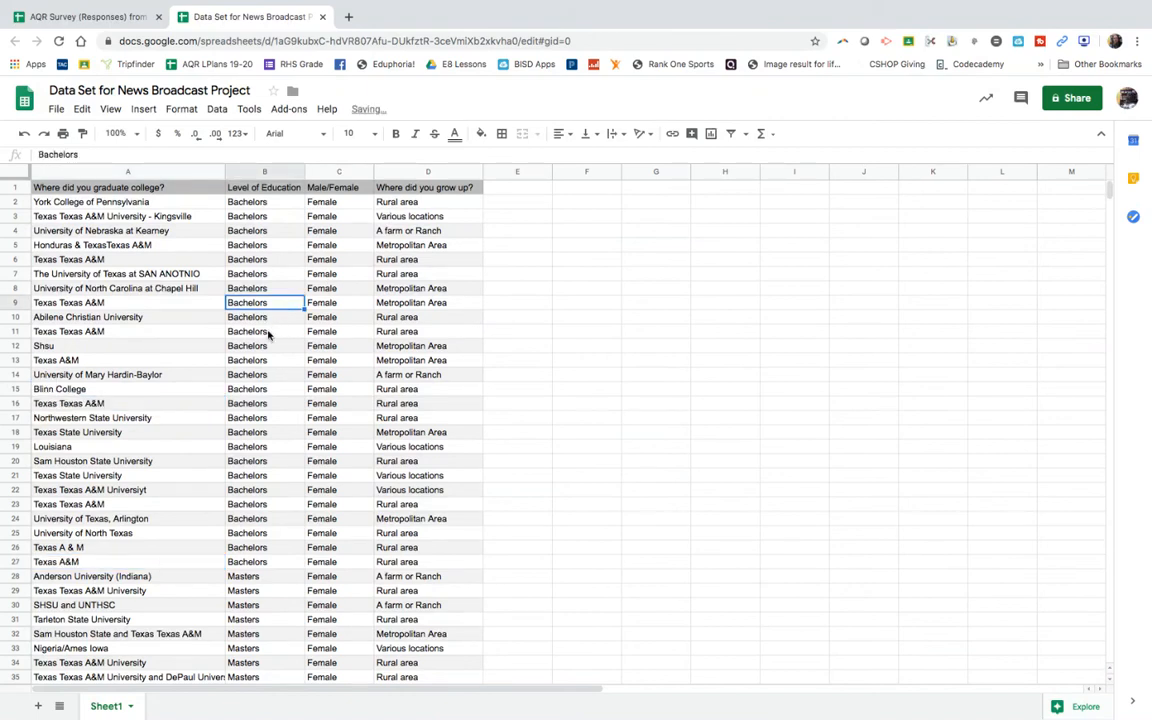
Step: Insert a pie chart of the female respondents' level of education from cells B2:B52
left_click(258, 204)
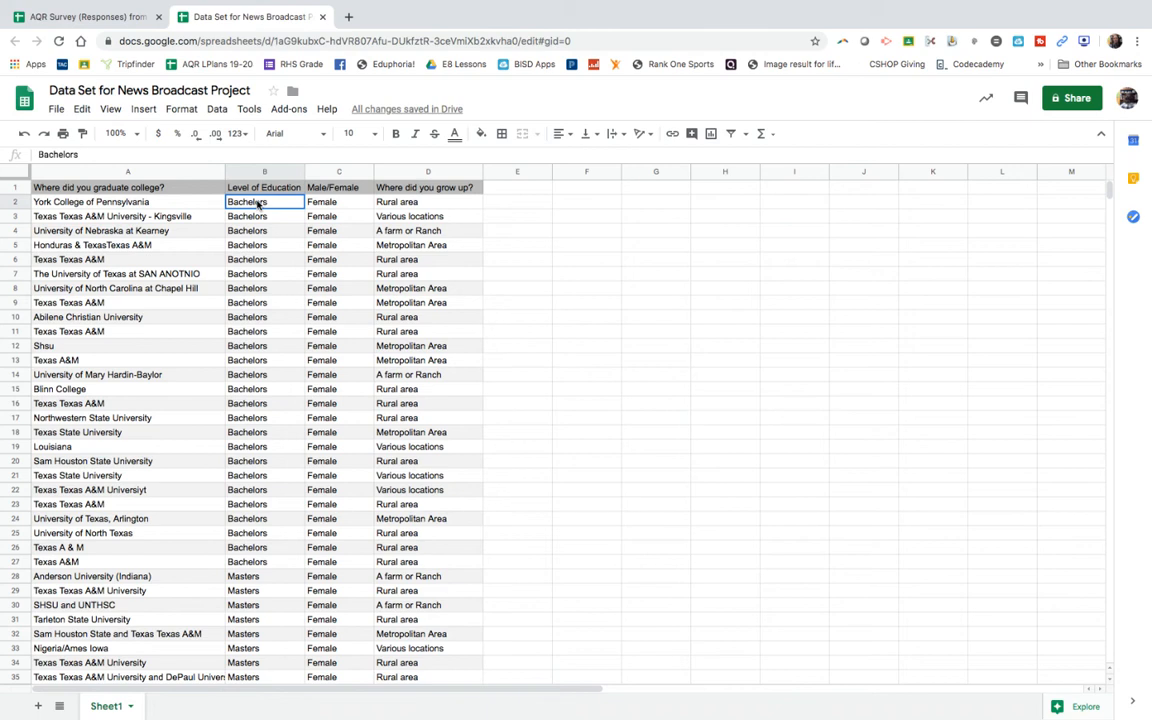
left_click_drag(258, 204, 260, 667)
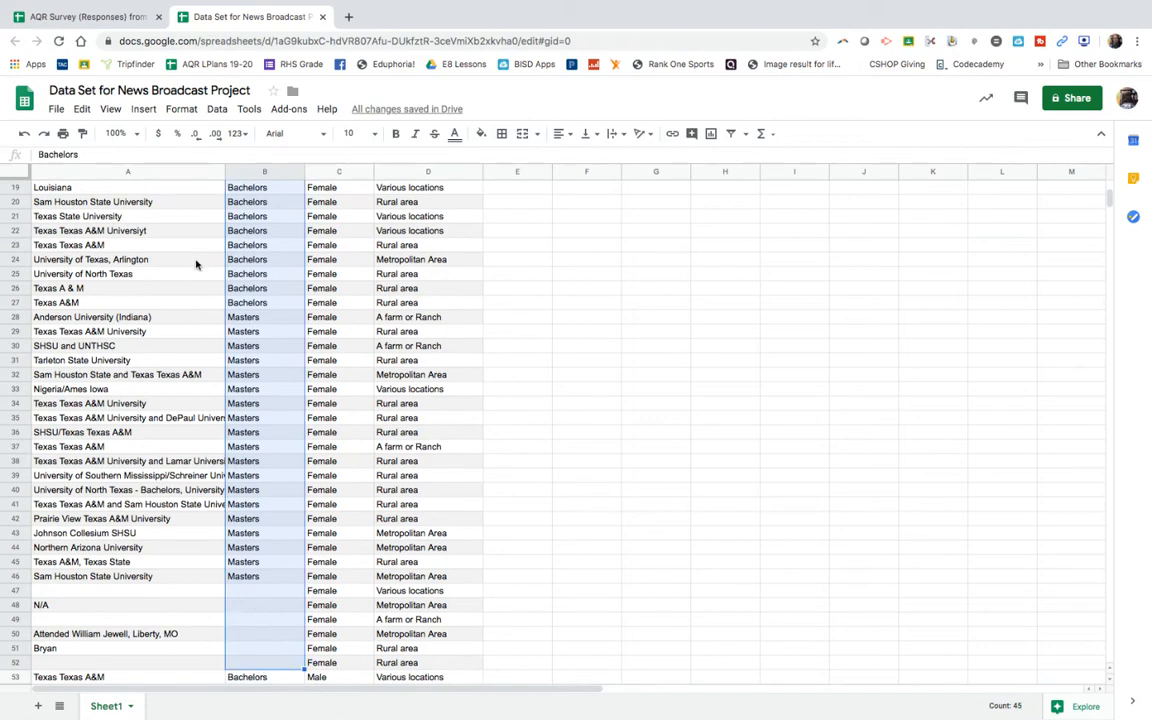
left_click(143, 110)
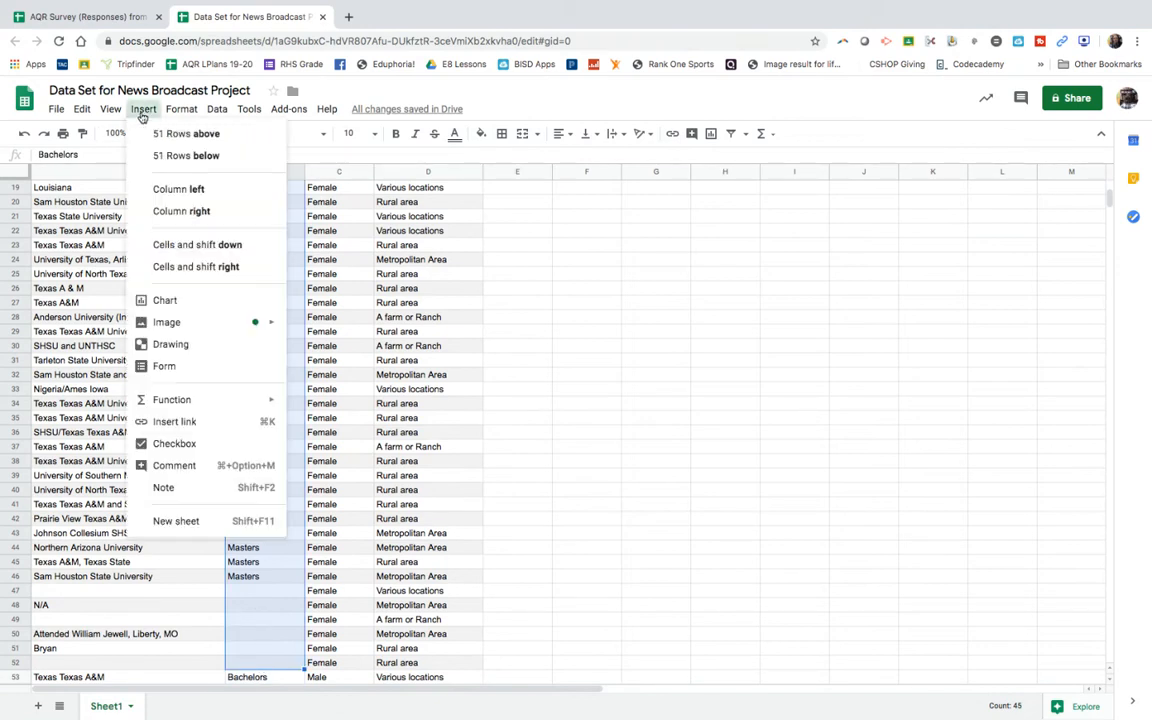
left_click(160, 300)
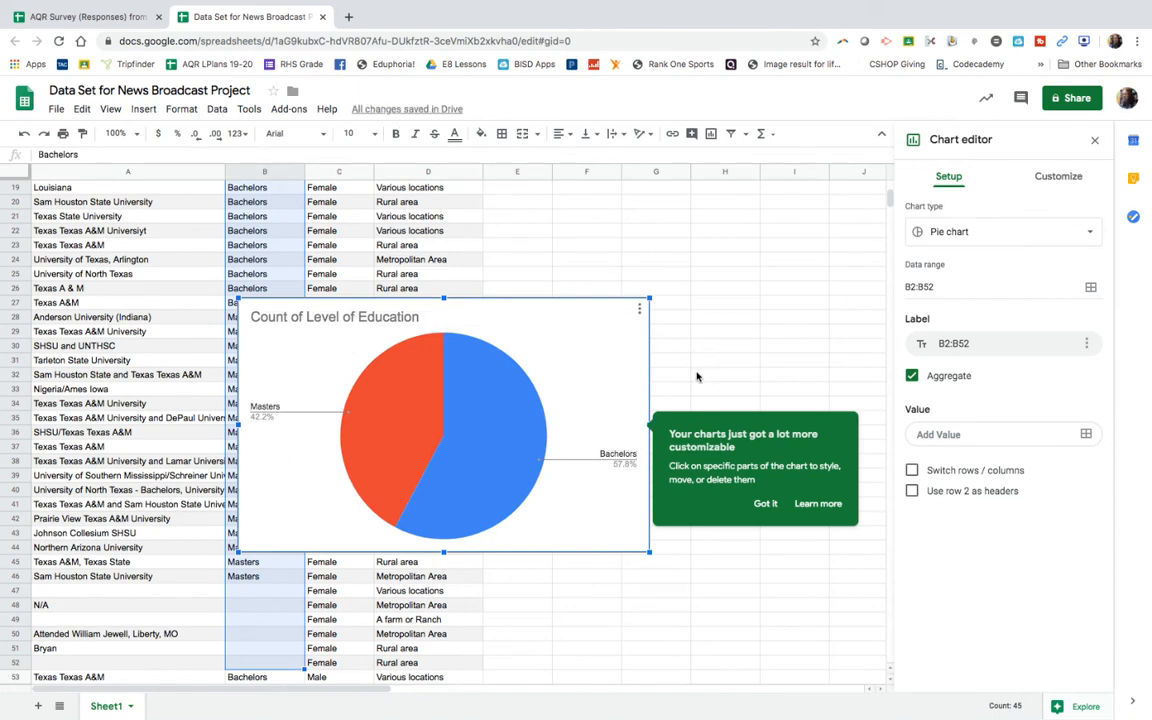
Step: Retitle the female respondents' pie chart as Level of Education Rudder Faculty (Females)
double_click(418, 316)
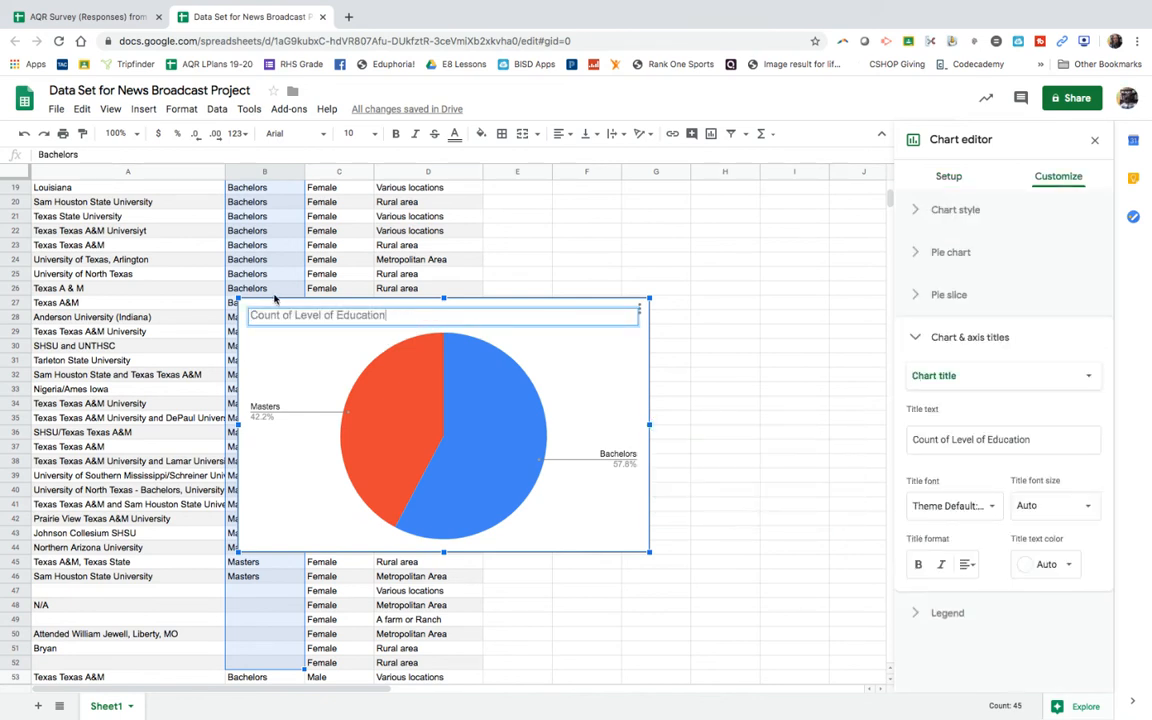
left_click_drag(295, 315, 245, 318)
key("BackSpace")
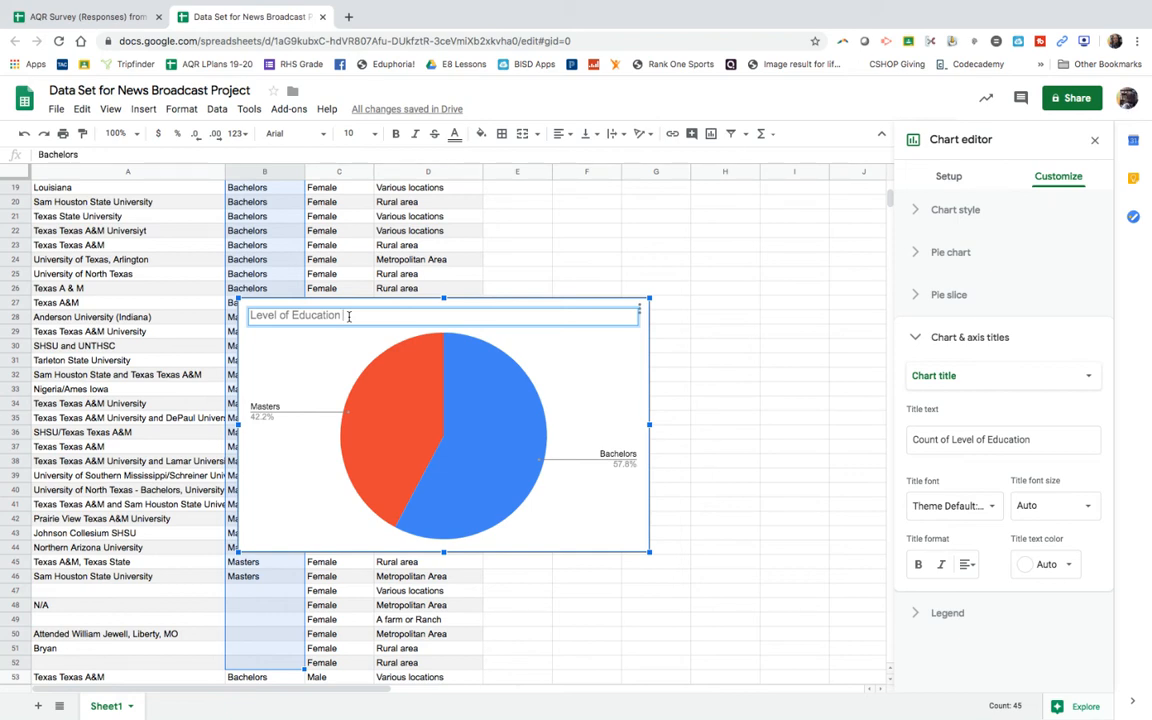
type("Facul")
type("Rudder Fa")
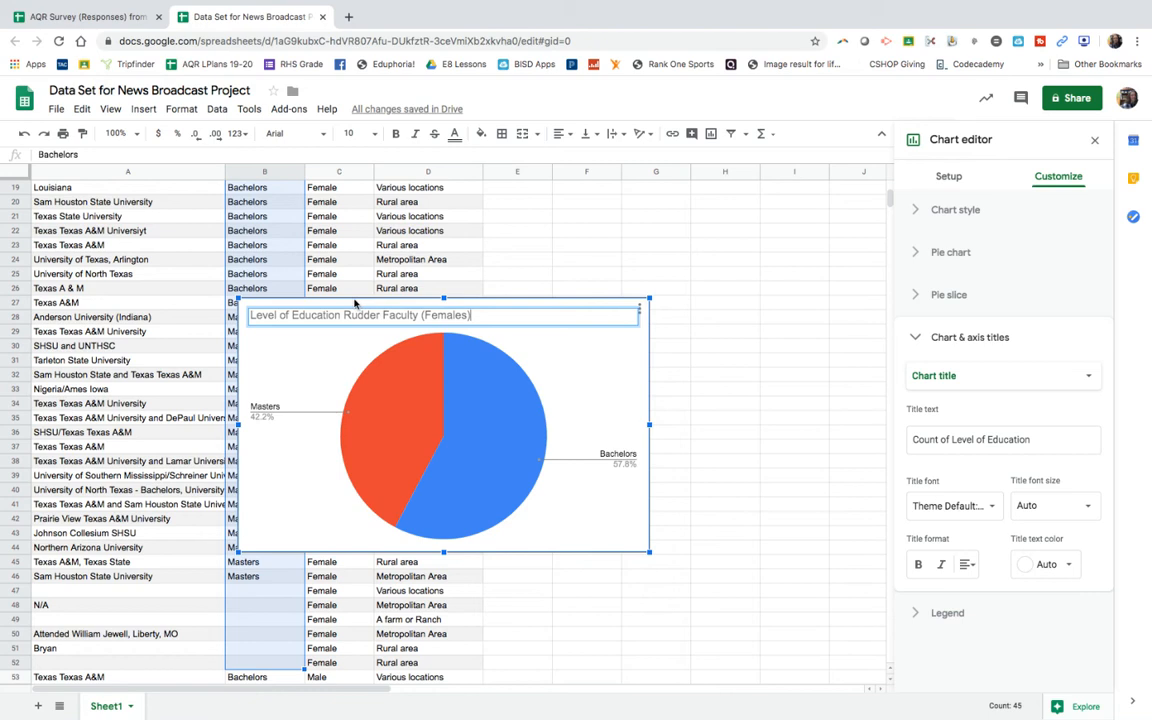
left_click(355, 308)
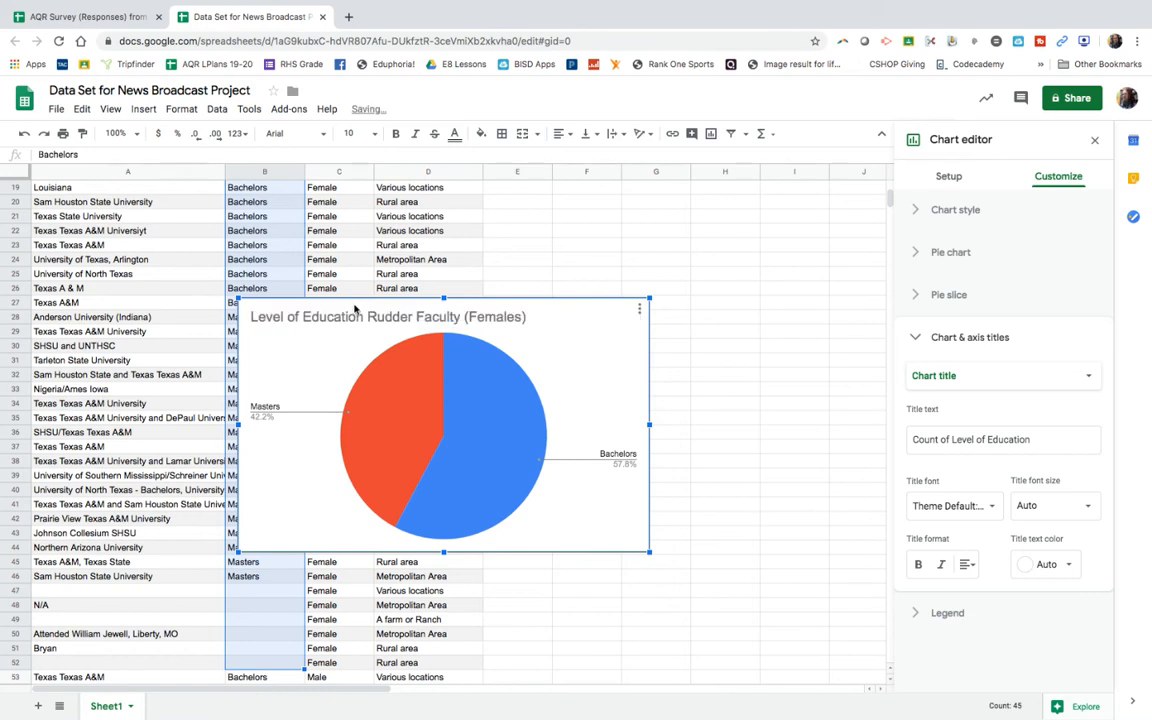
Step: Move the female education chart off the data into the empty area starting at column E, around row 20
left_click(689, 477)
left_click(408, 310)
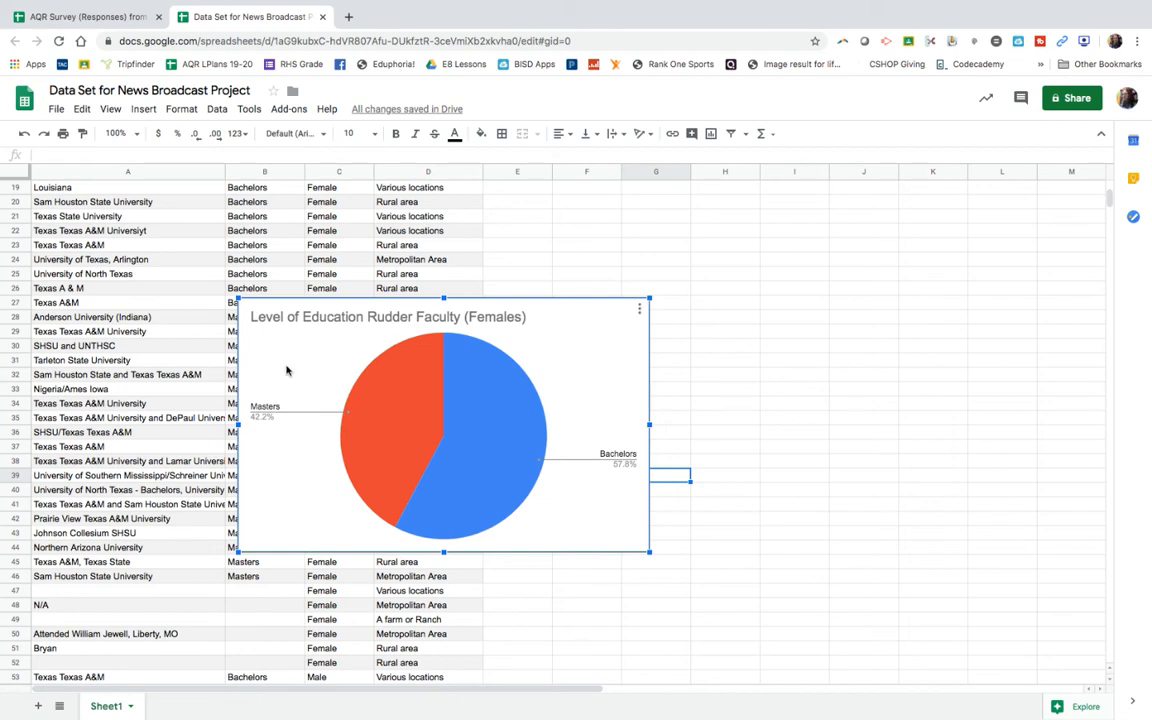
left_click_drag(285, 368, 555, 268)
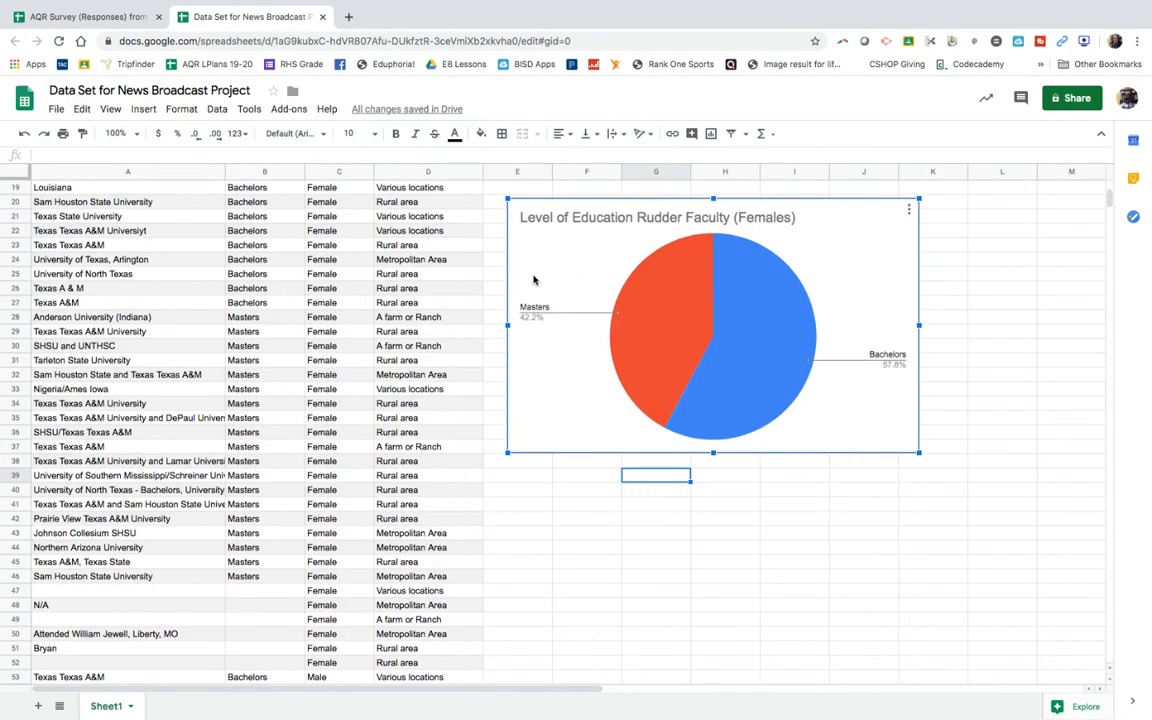
Step: Insert a pie chart of the male respondents' level of education from cells B53:B92
left_click(339, 345)
scroll(282, 436, "down", 5)
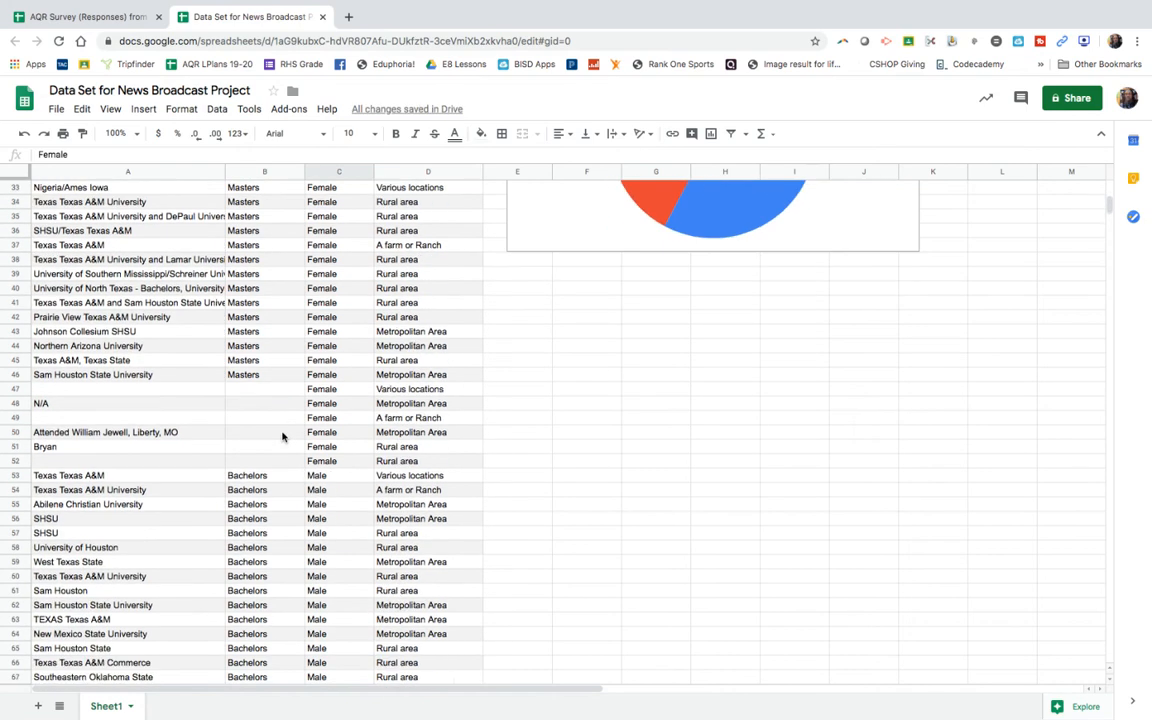
left_click_drag(270, 464, 267, 548)
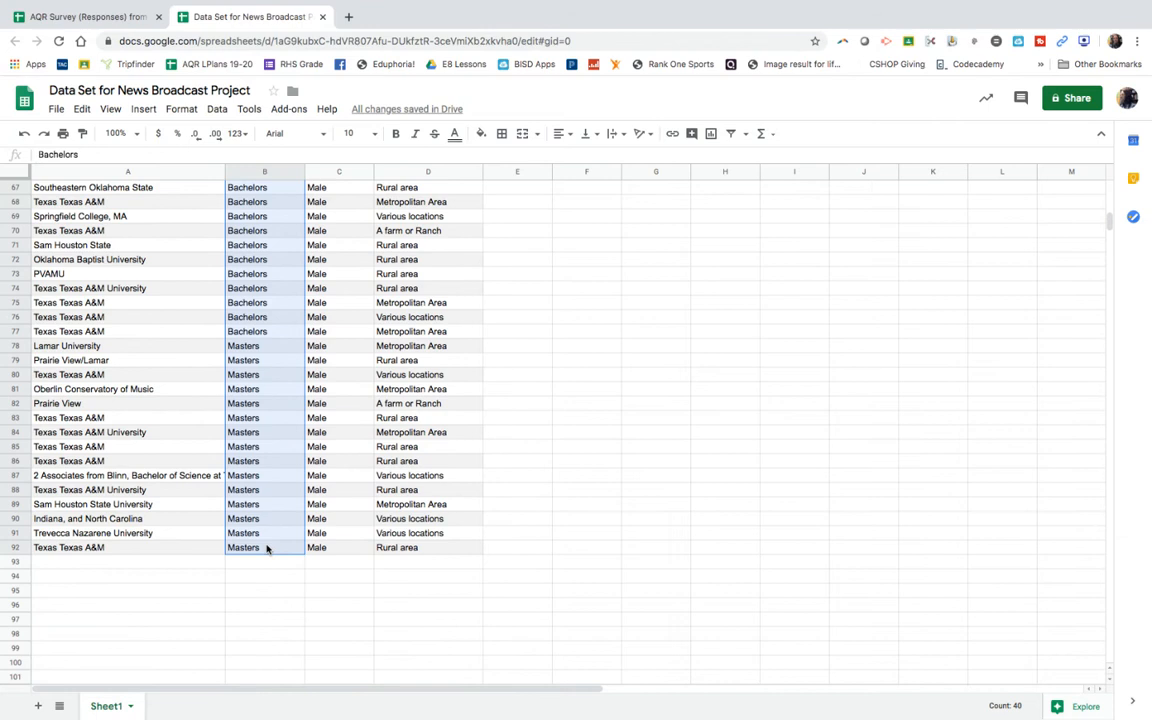
right_click(265, 403)
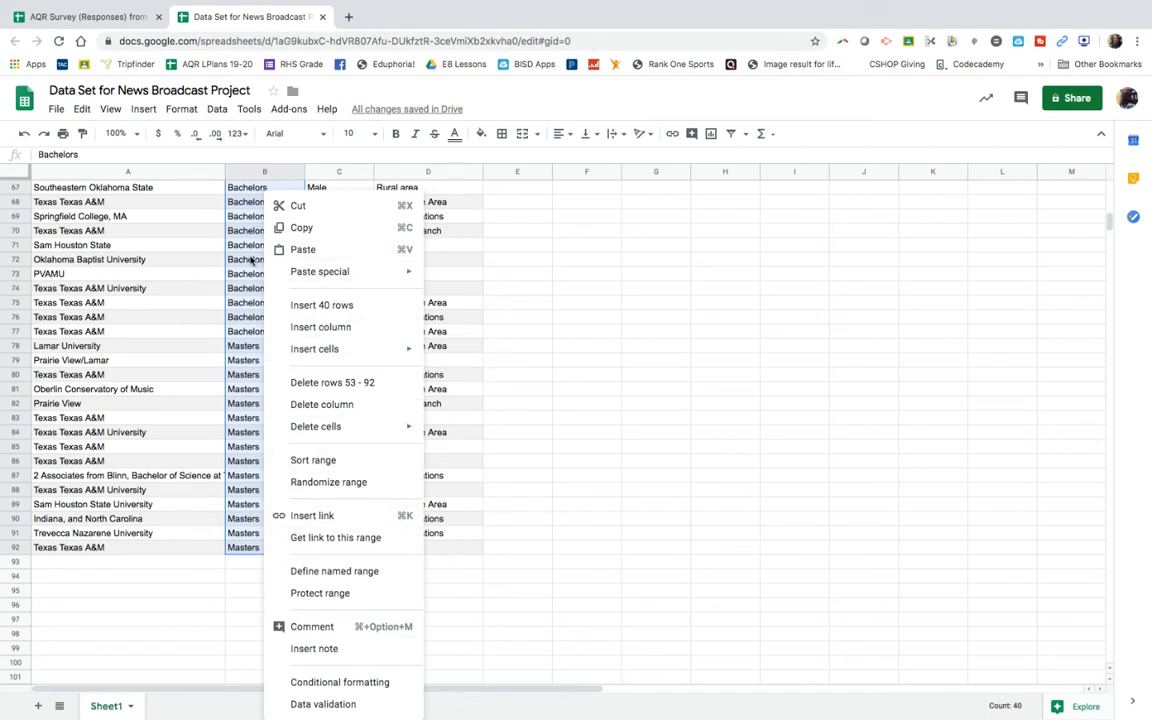
left_click(141, 108)
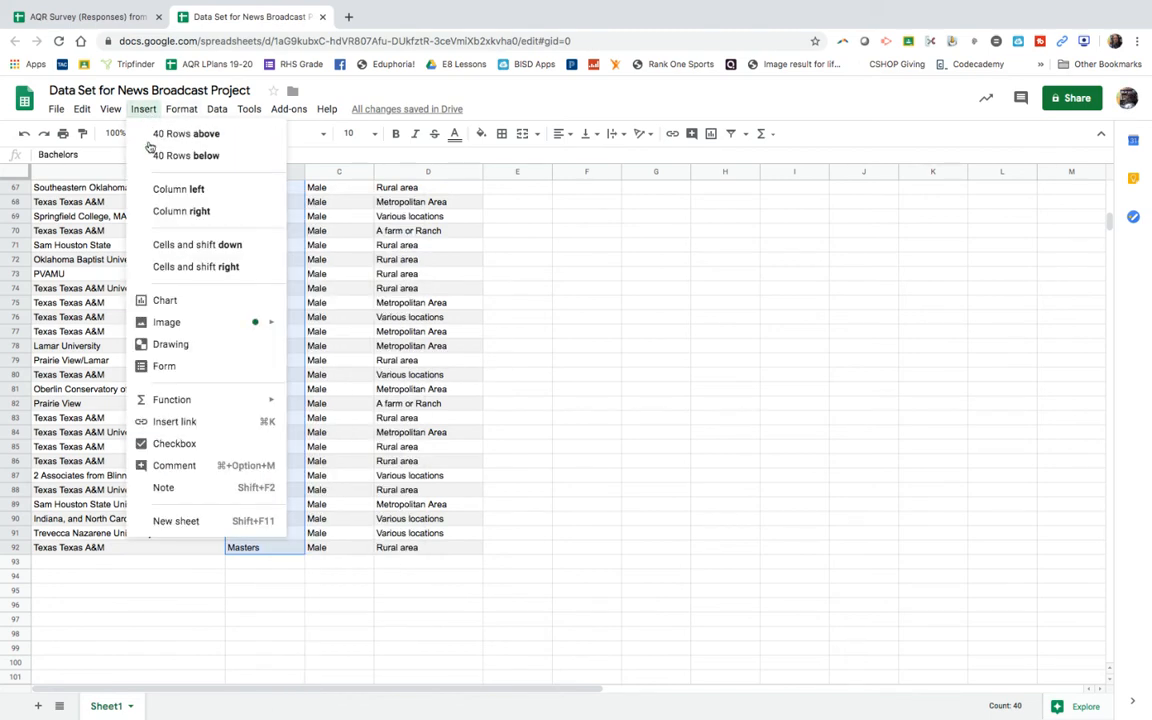
left_click(145, 299)
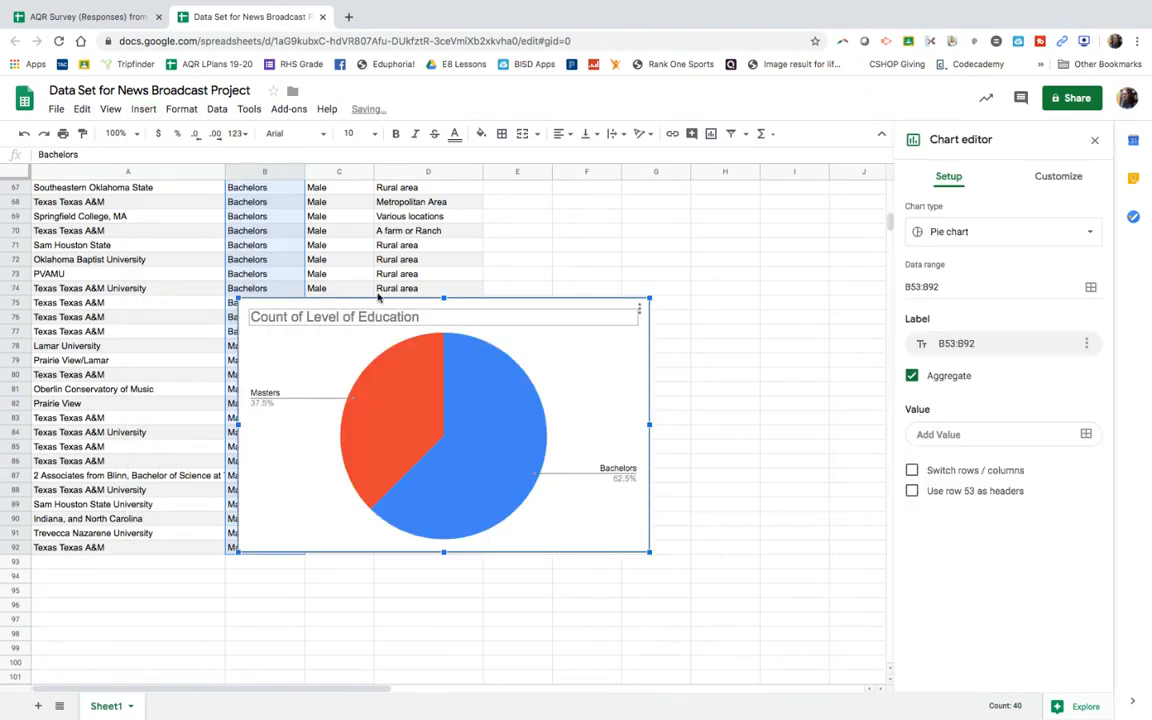
Step: Shorten the male respondents' chart title to Level of Education by removing the words Count of
double_click(304, 316)
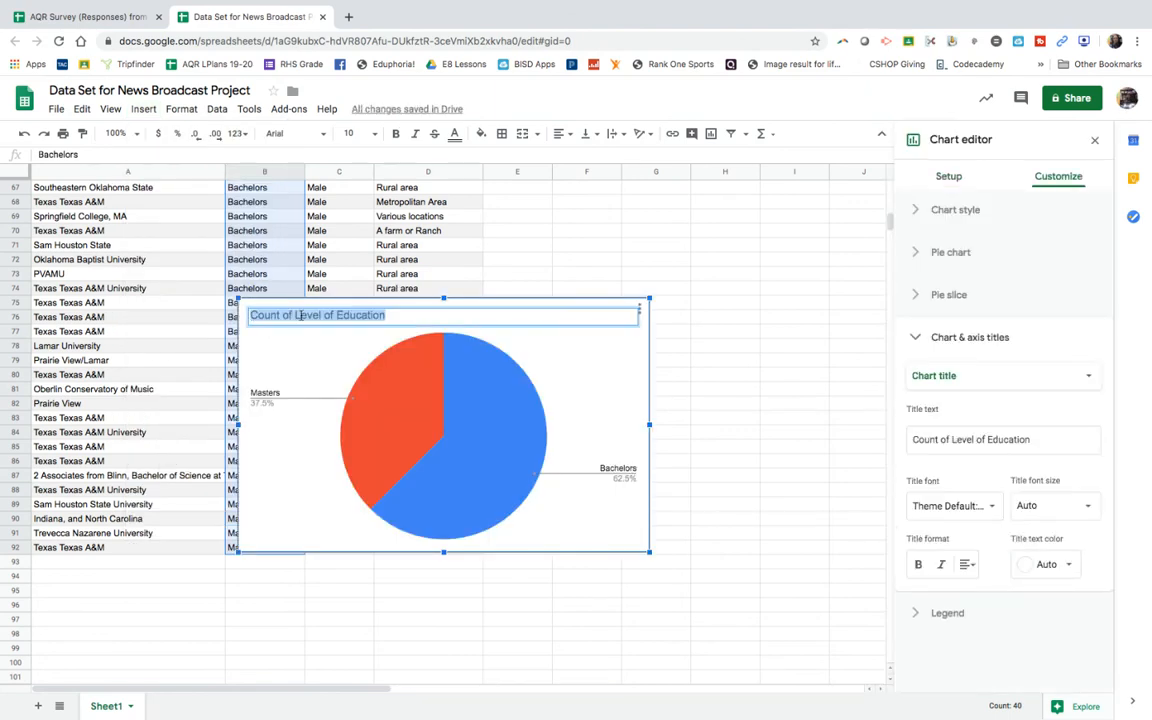
left_click(293, 315)
left_click_drag(293, 315, 242, 315)
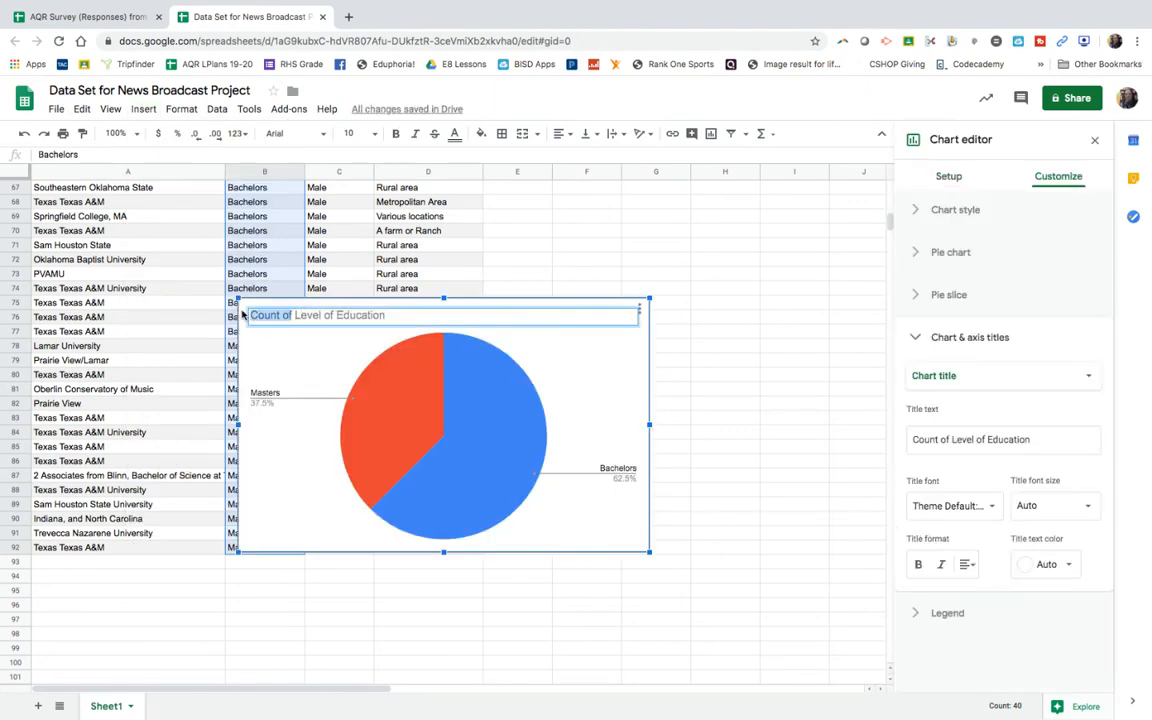
key("BackSpace")
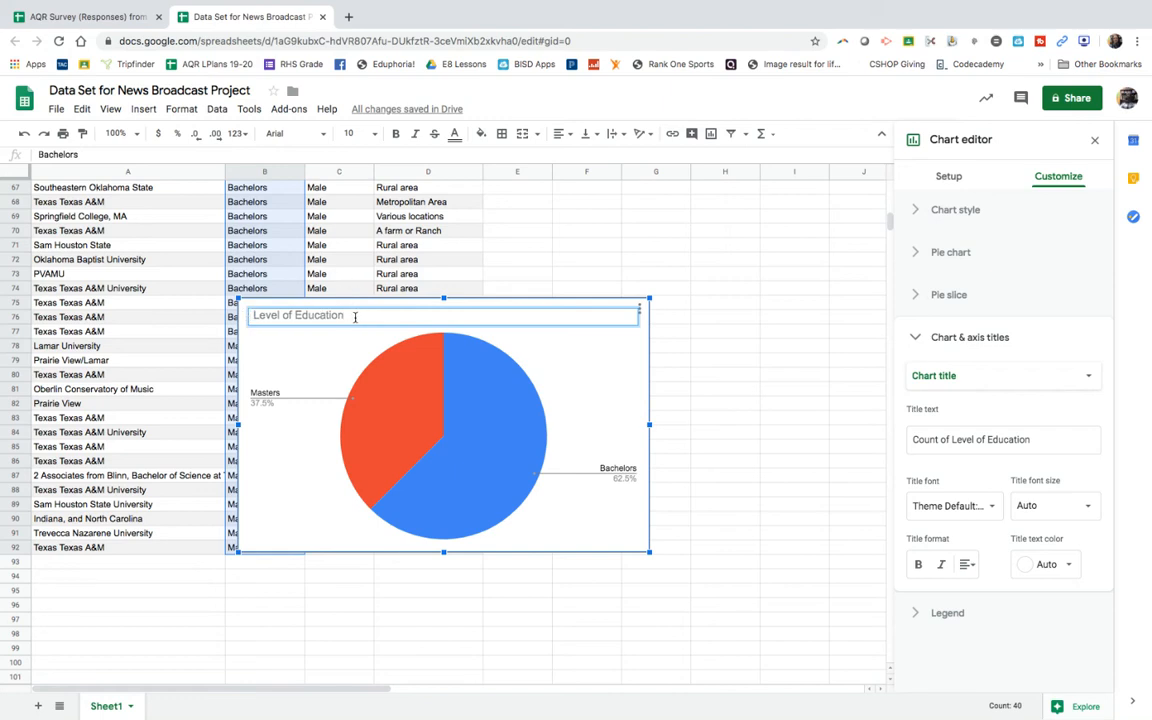
left_click(525, 347)
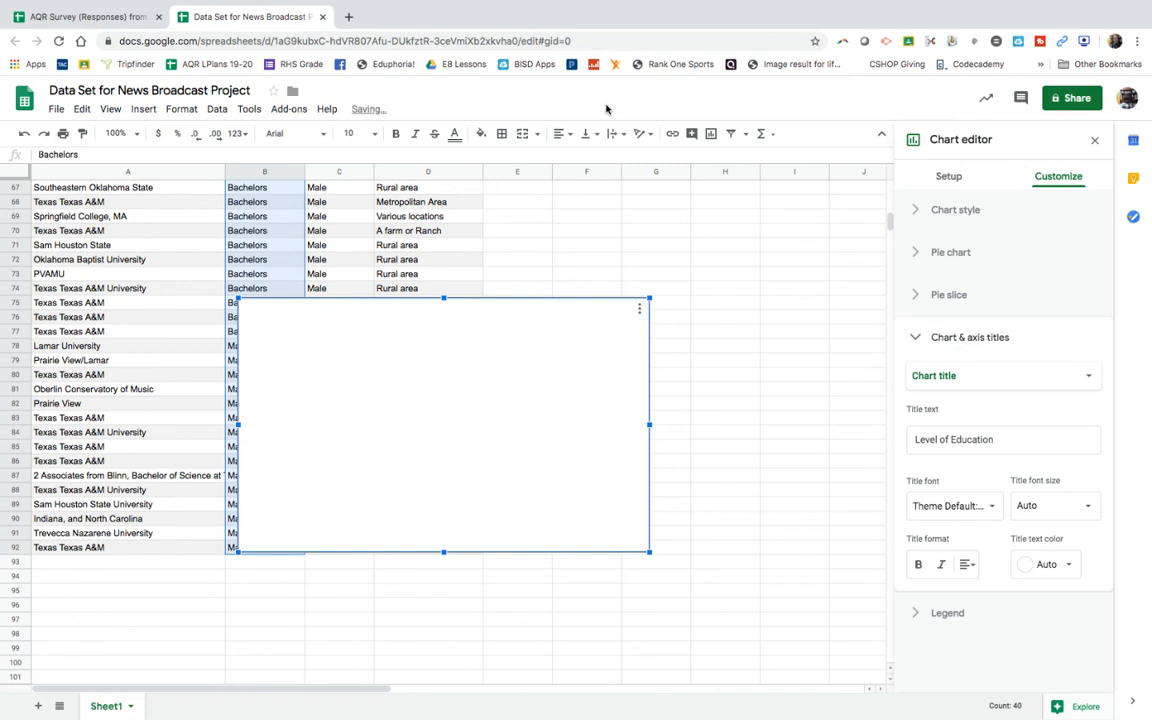
Step: Move the male education chart up to about row 48, below the female chart and mostly clear of the data
scroll(443, 352, "up", 1)
scroll(443, 350, "up", 3)
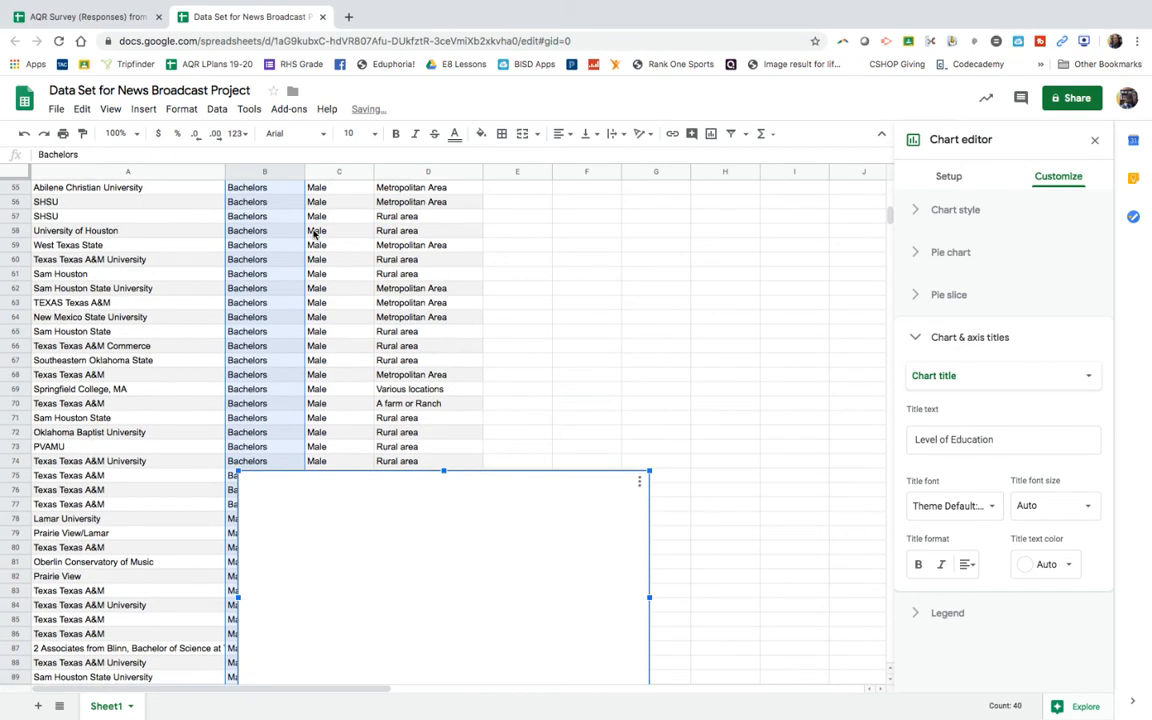
left_click(29, 136)
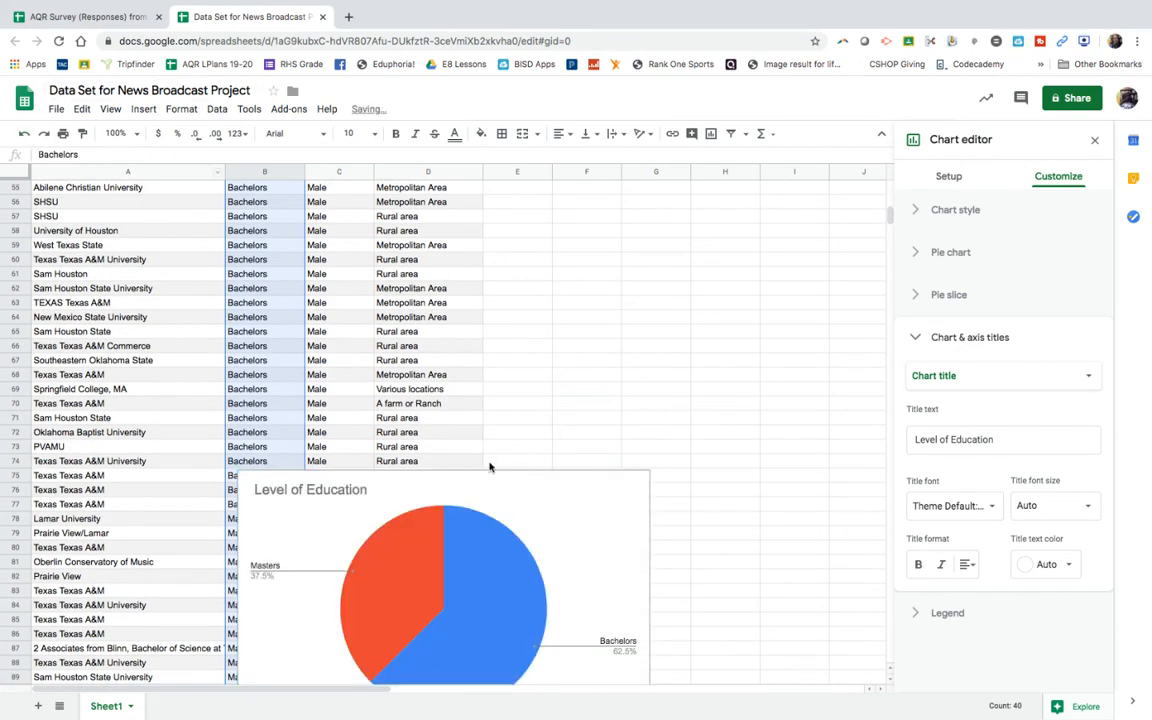
scroll(536, 511, "down", 1)
left_click(536, 500)
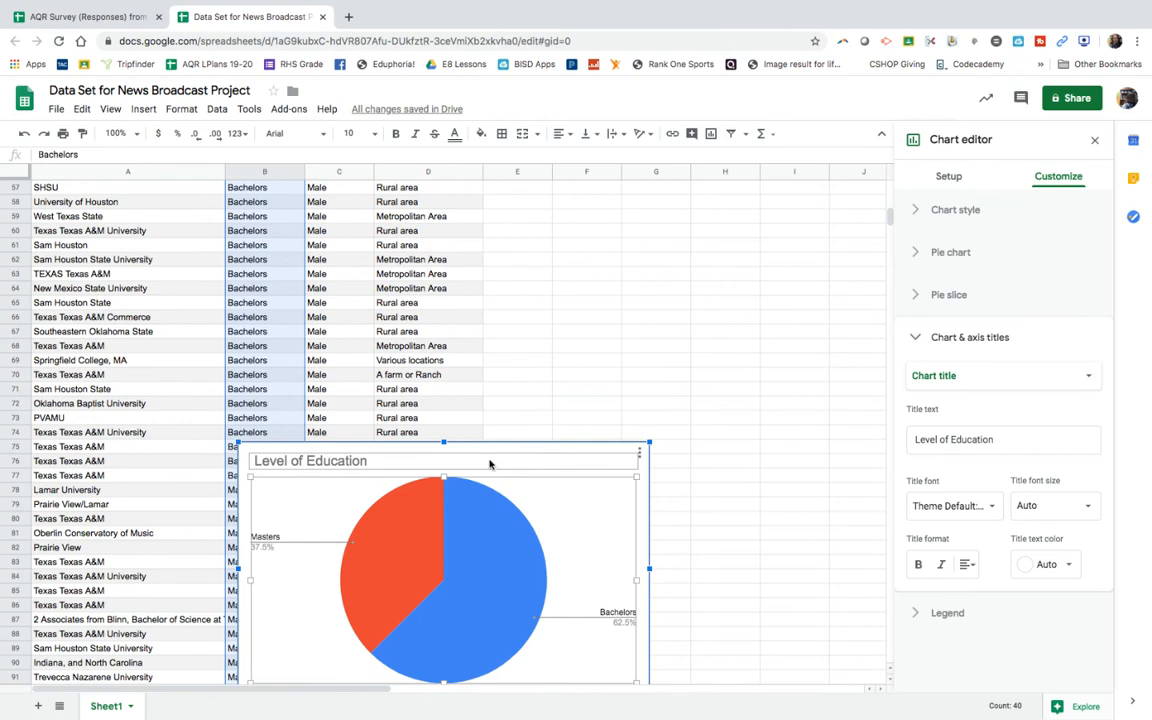
left_click(665, 462)
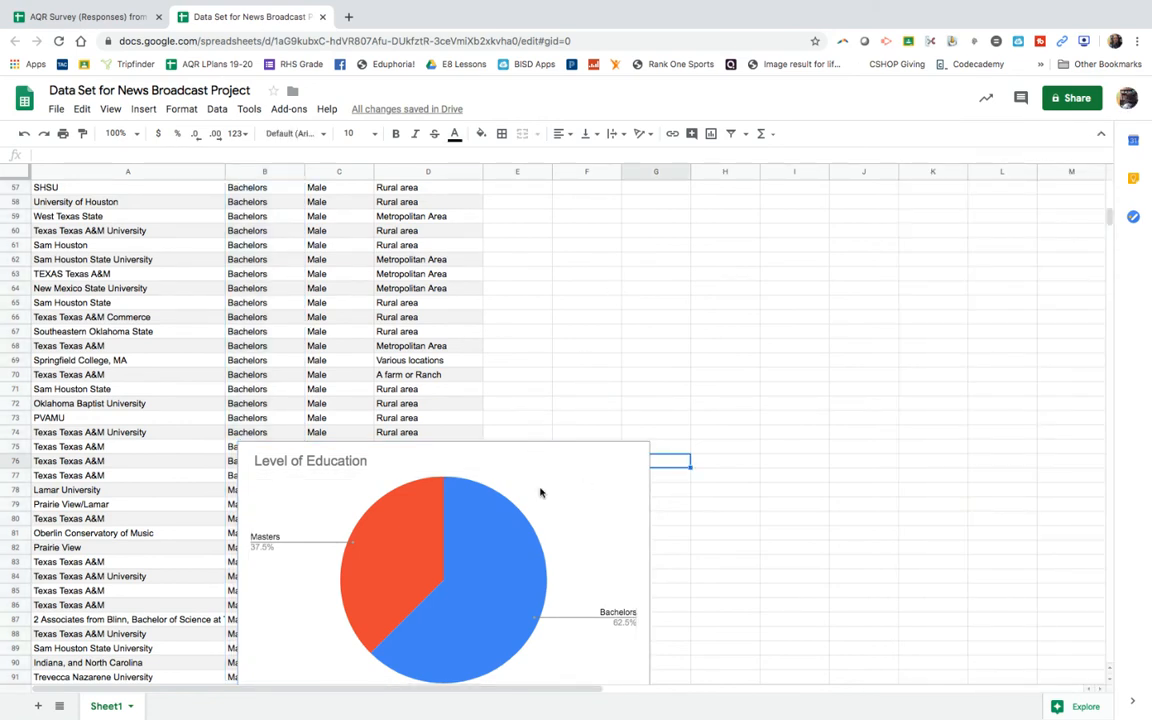
left_click(536, 494)
left_click_drag(536, 494, 755, 99)
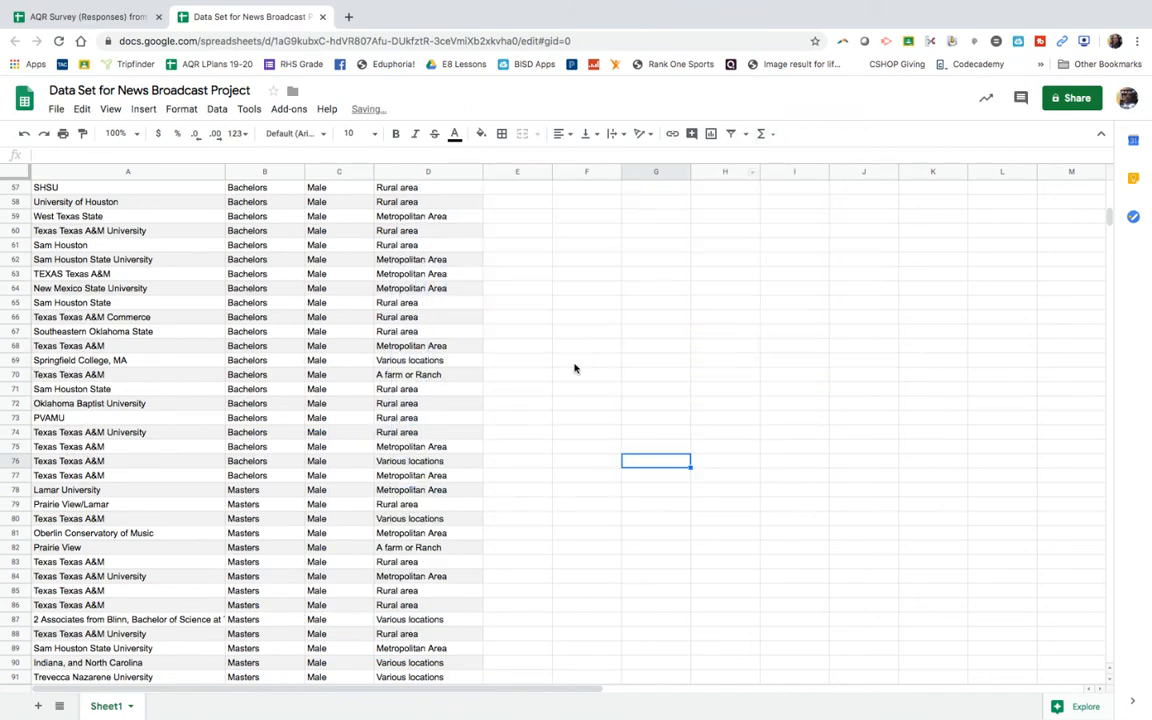
scroll(573, 370, "up", 6)
scroll(572, 376, "up", 2)
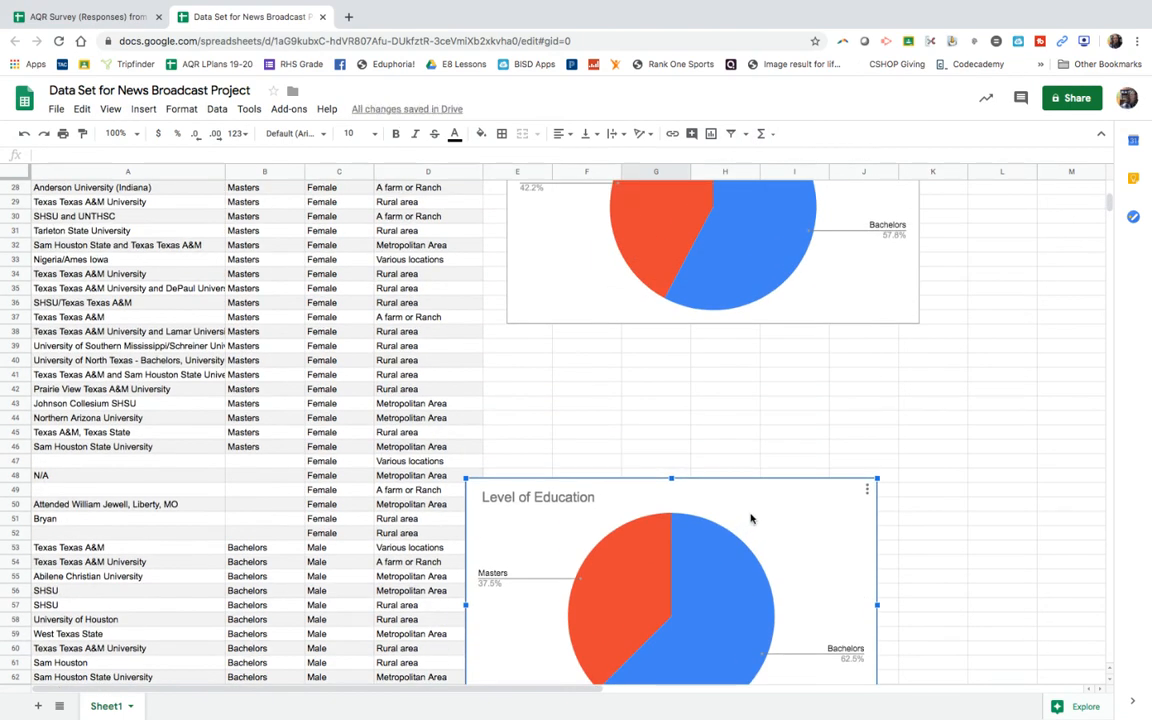
Step: Align the male education chart beneath the female chart, starting around row 39, and retitle it Level of Education Rudder Faculty (Males)
left_click_drag(751, 519, 792, 371)
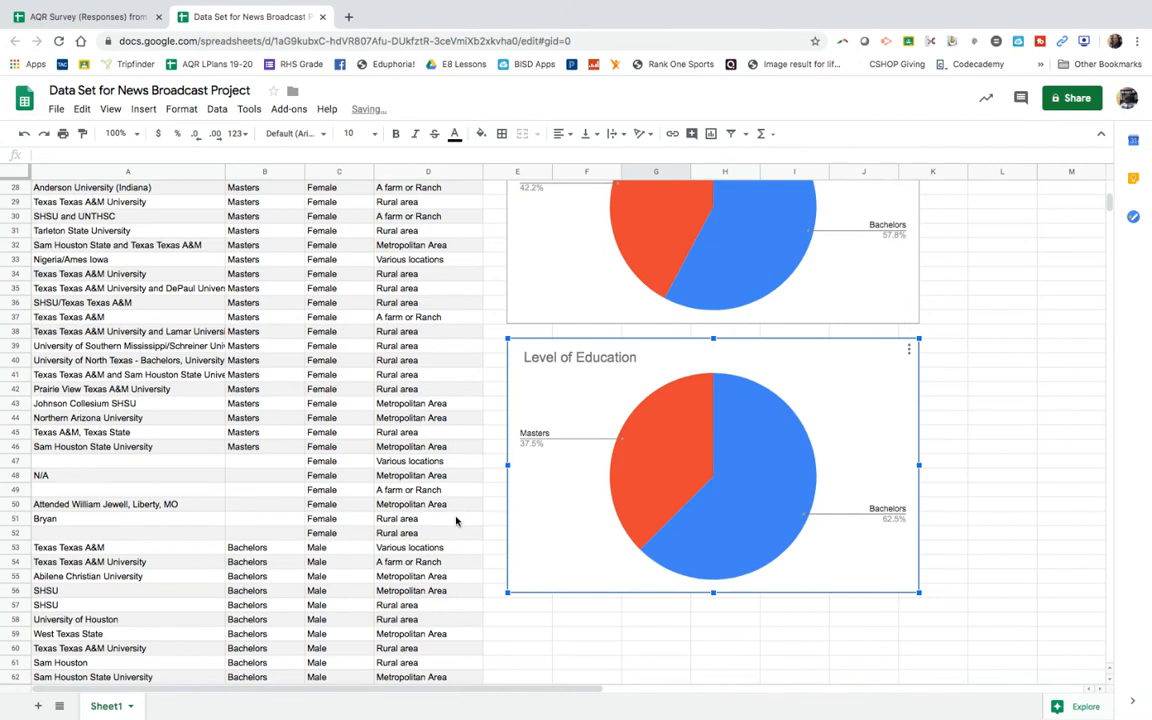
scroll(458, 521, "up", 2)
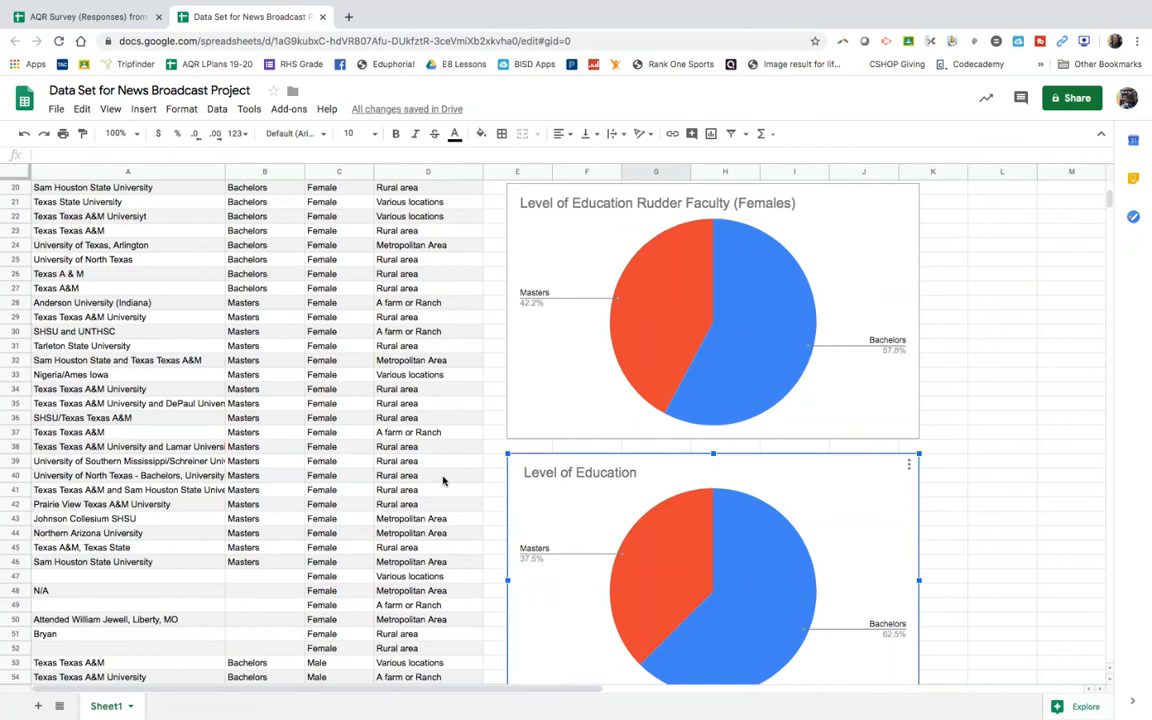
double_click(630, 475)
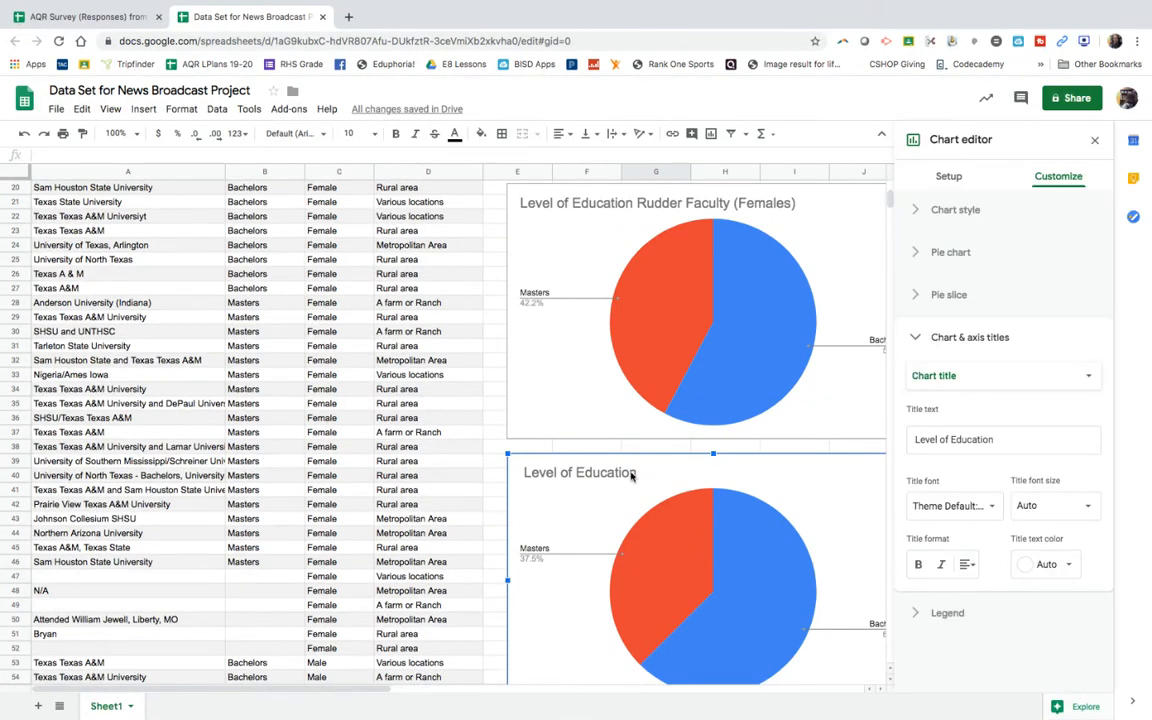
left_click(618, 472)
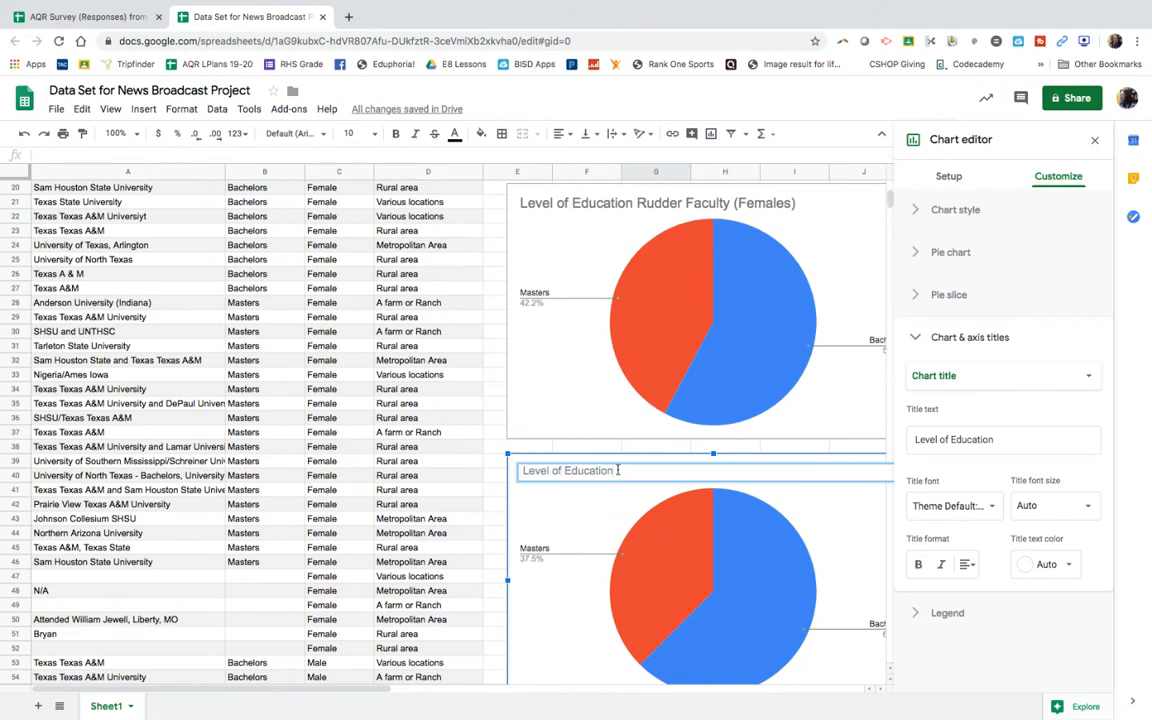
type("Rudder Faculty (Males")
left_click(550, 533)
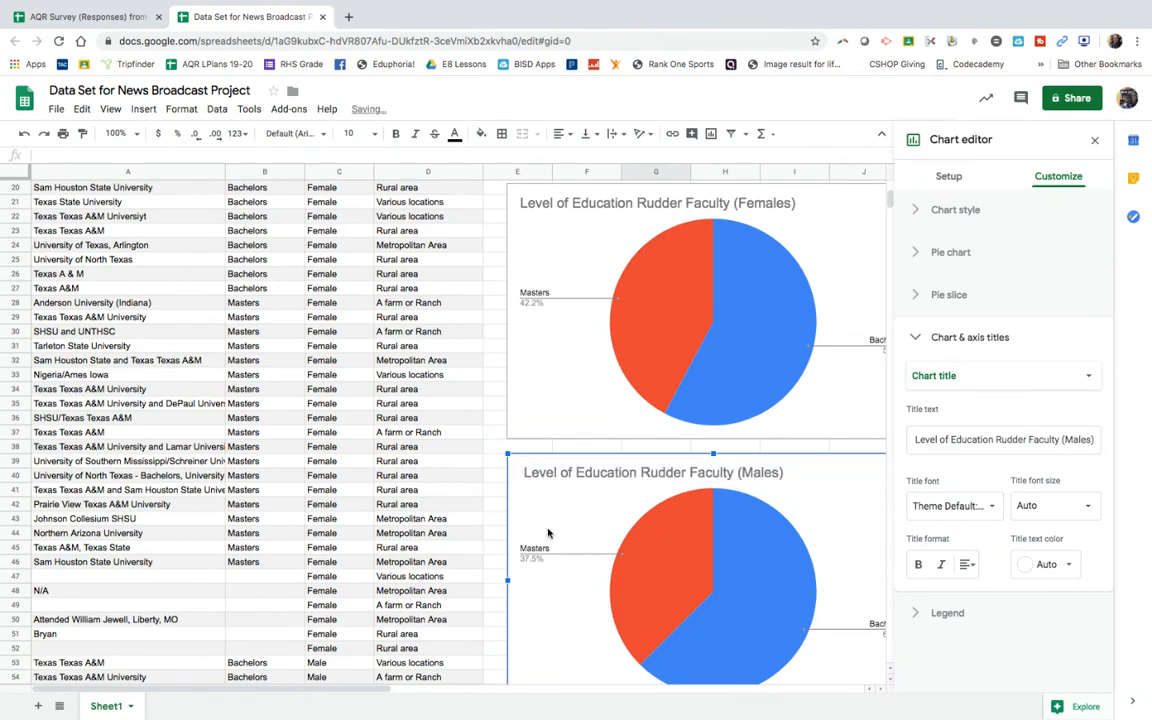
left_click(358, 465)
scroll(307, 243, "up", 2)
left_click(337, 172)
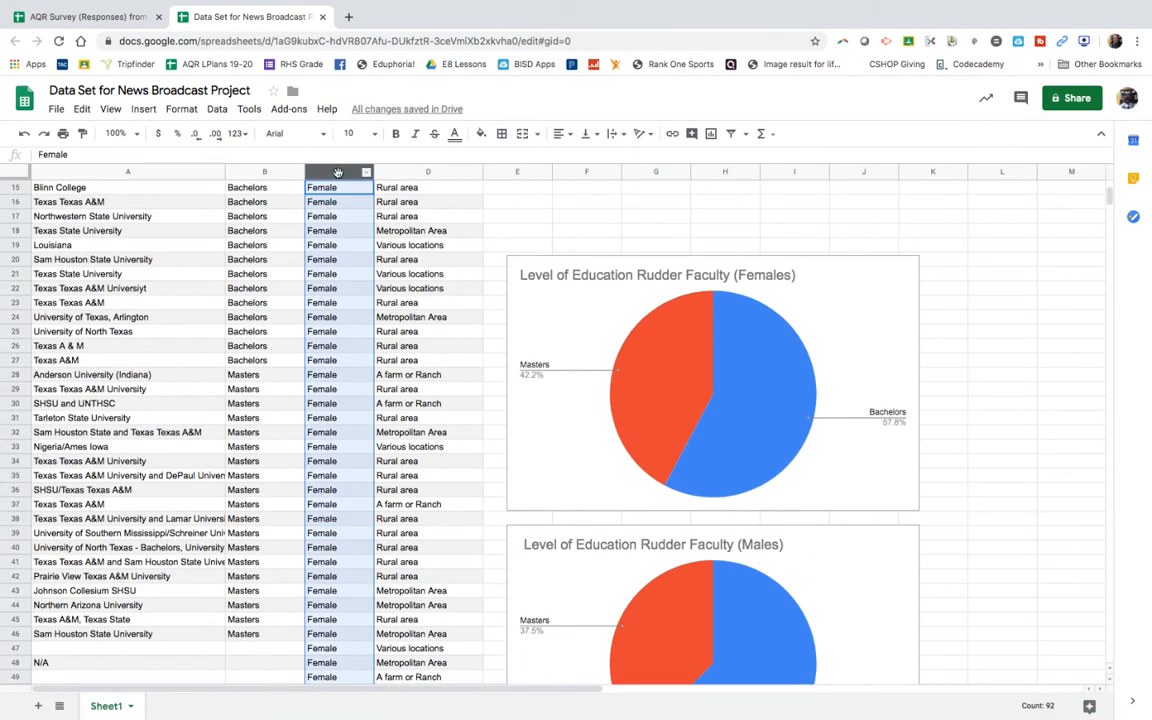
left_click(143, 108)
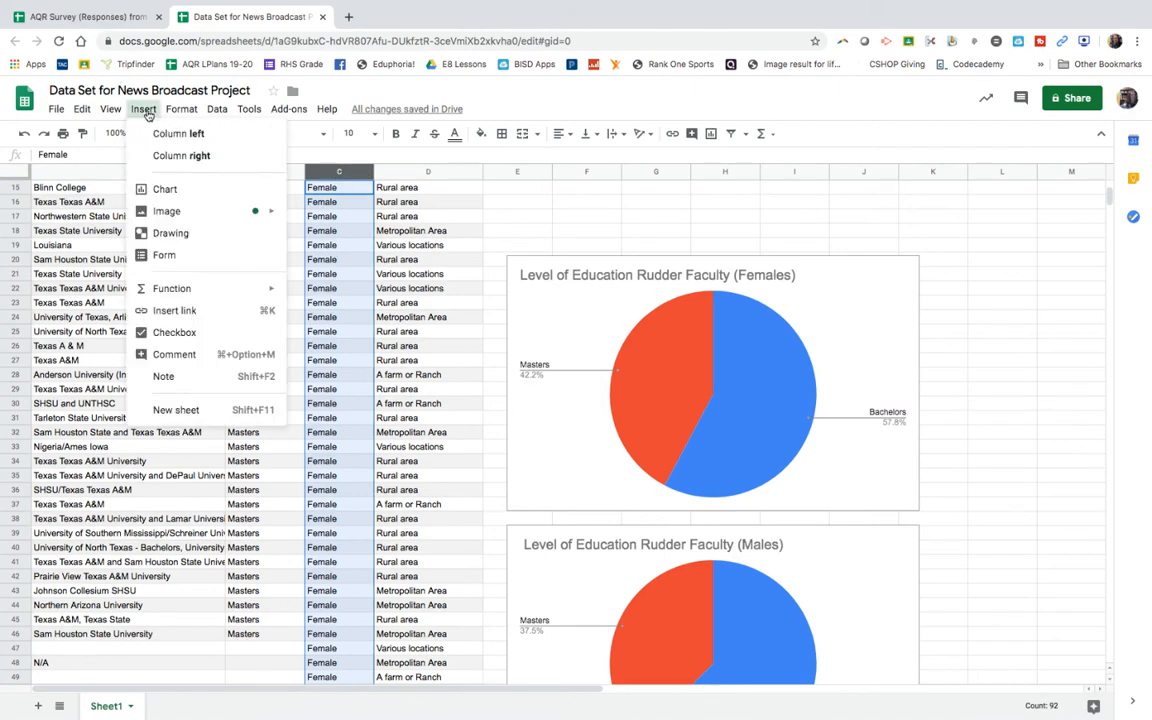
left_click(162, 189)
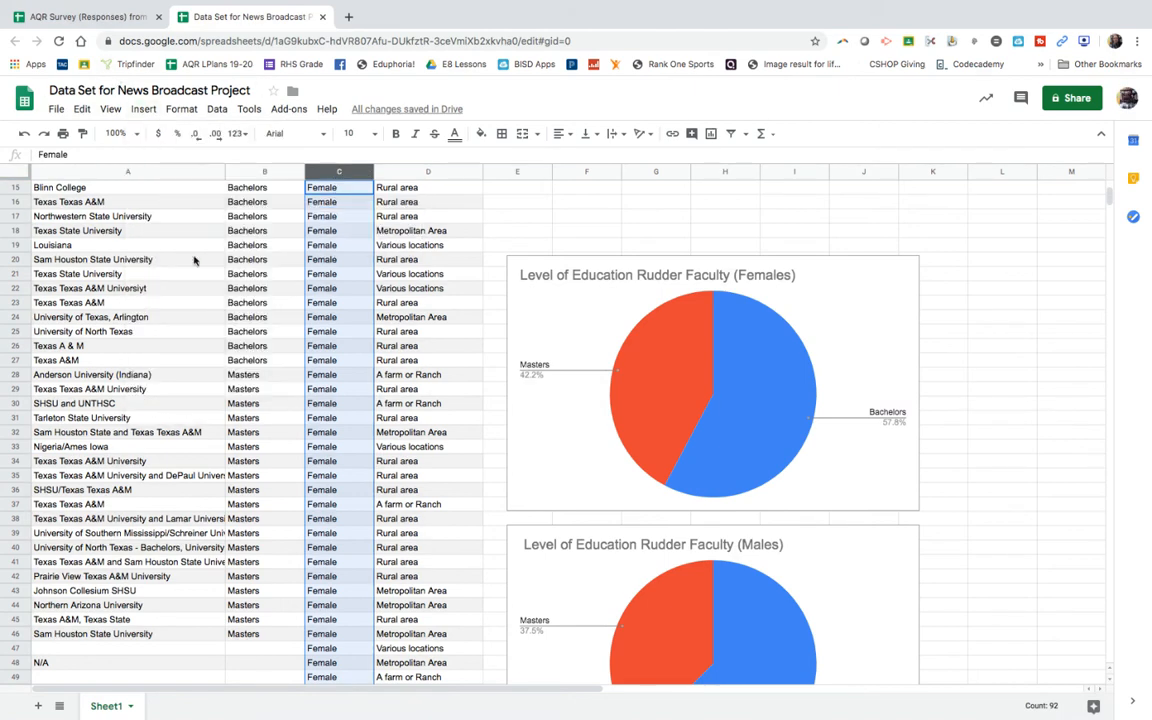
left_click_drag(393, 308, 216, 311)
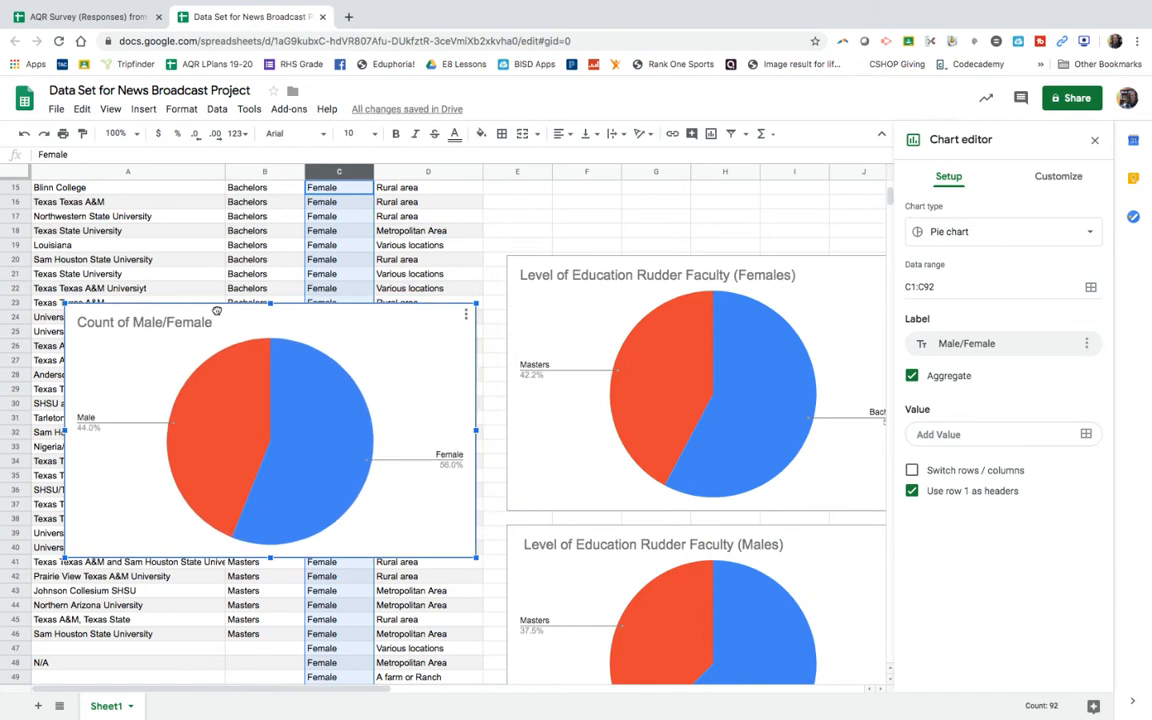
left_click(465, 314)
left_click(400, 358)
Step: Insert a pie chart of all respondents' level of education from column B and place it over columns A to D around row 21
left_click(254, 173)
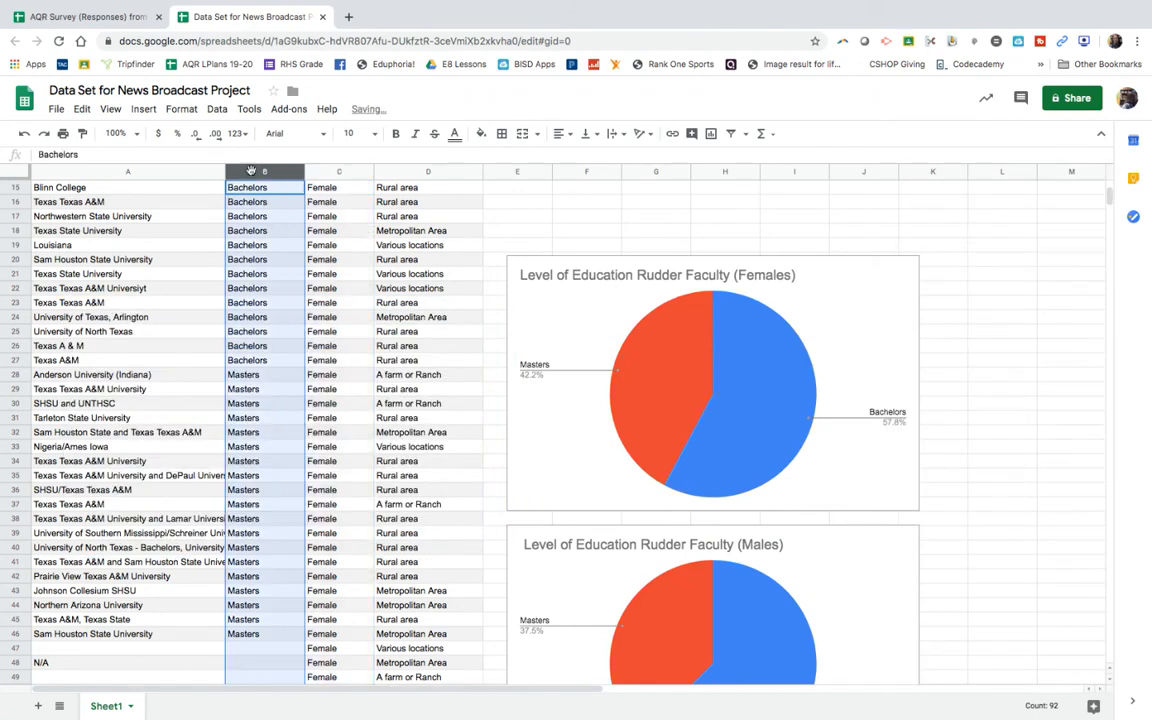
right_click(254, 173)
key("Escape")
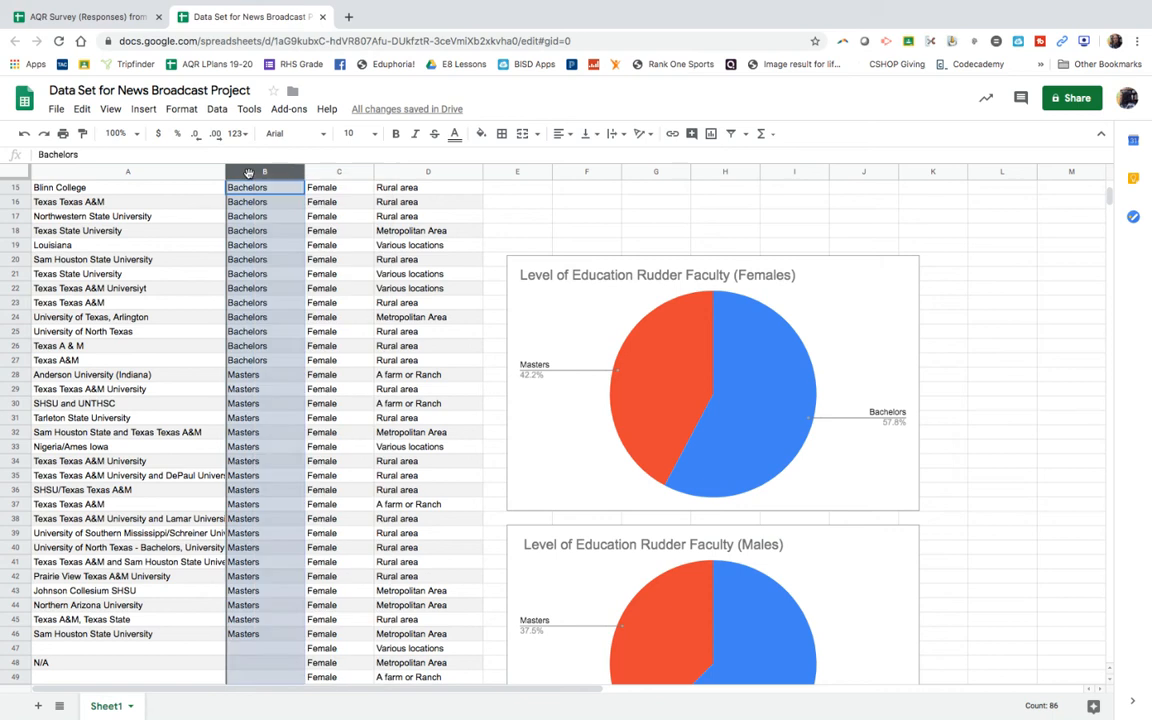
left_click(142, 110)
left_click(160, 189)
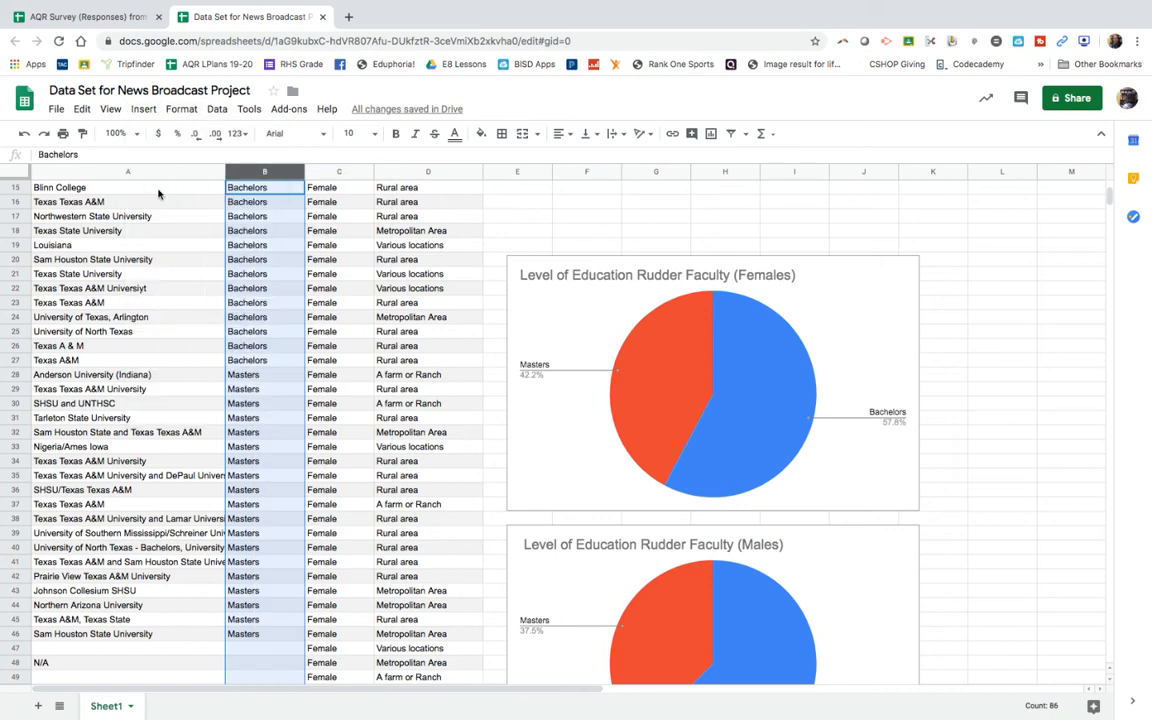
left_click_drag(491, 305, 307, 290)
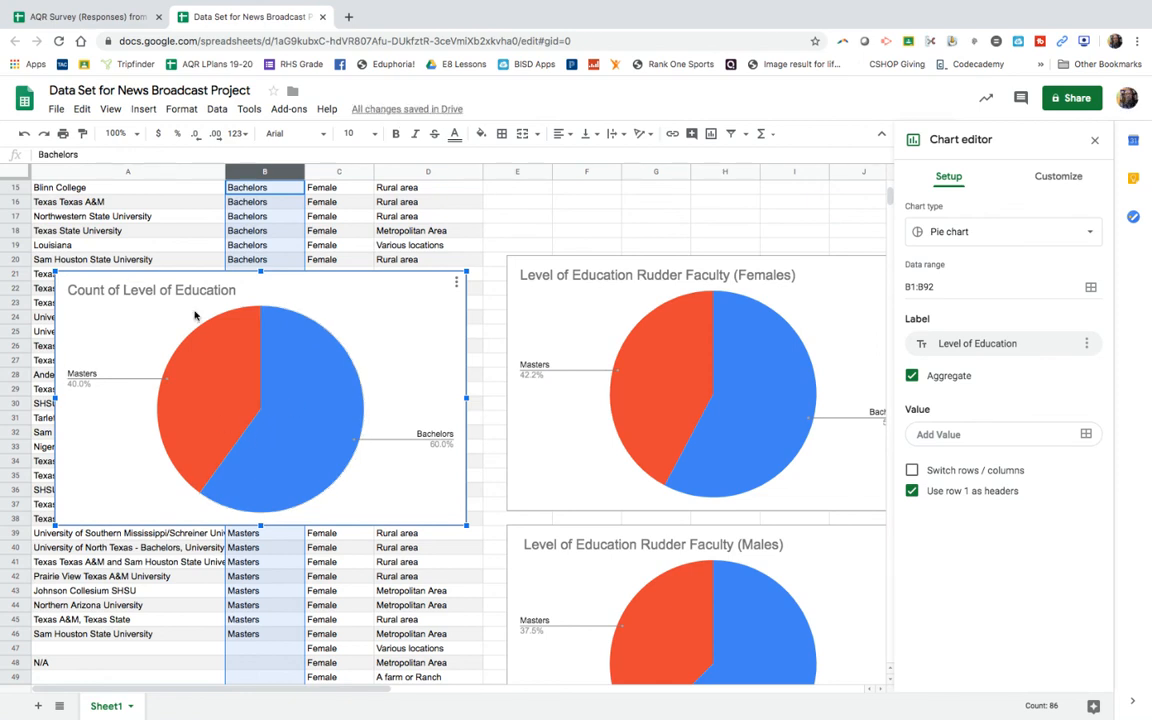
Step: Retitle the all-respondents education chart Level of Education Rudder Faculty (total), removing the words Count of
left_click(237, 291)
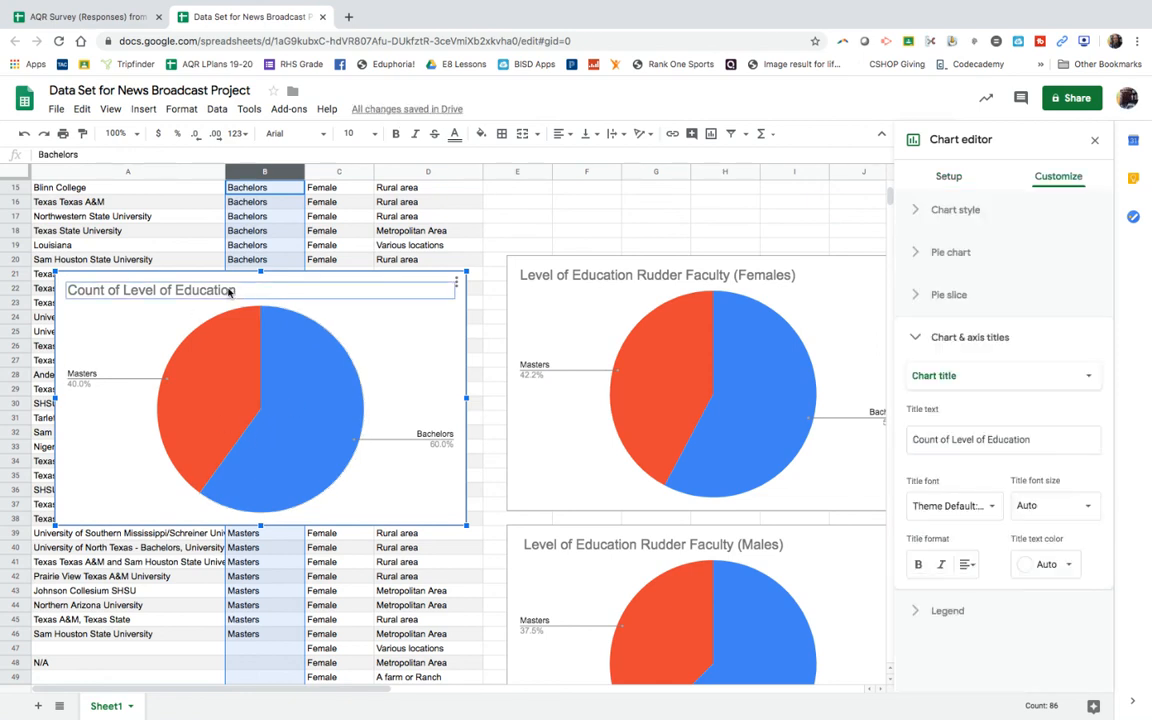
left_click(122, 288)
left_click_drag(110, 288, 52, 290)
key("BackSpace")
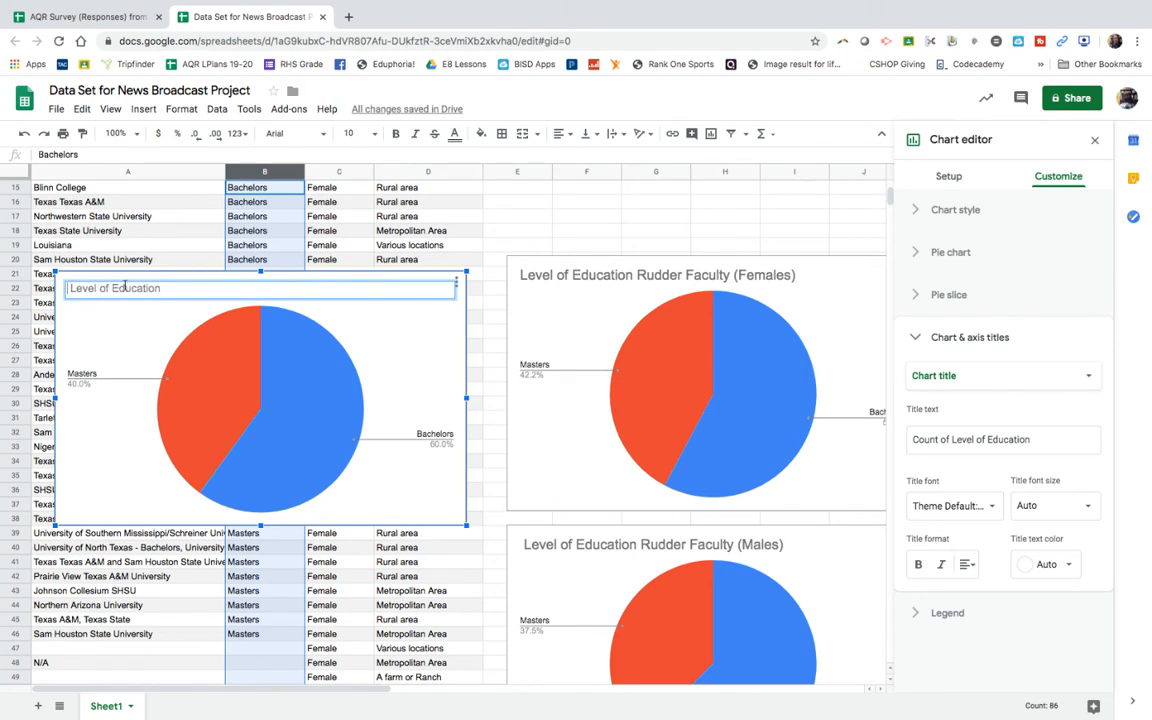
key("Right")
key("BackSpace")
left_click(191, 289)
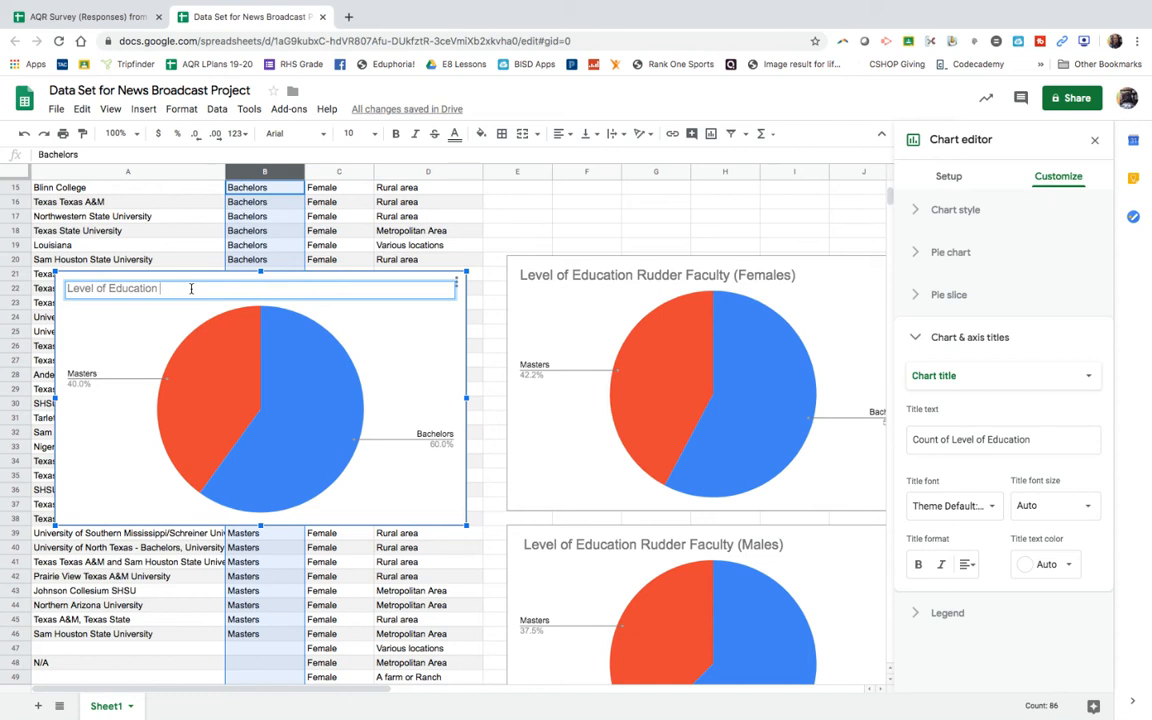
type("Rudder Faul")
type("ulty (total")
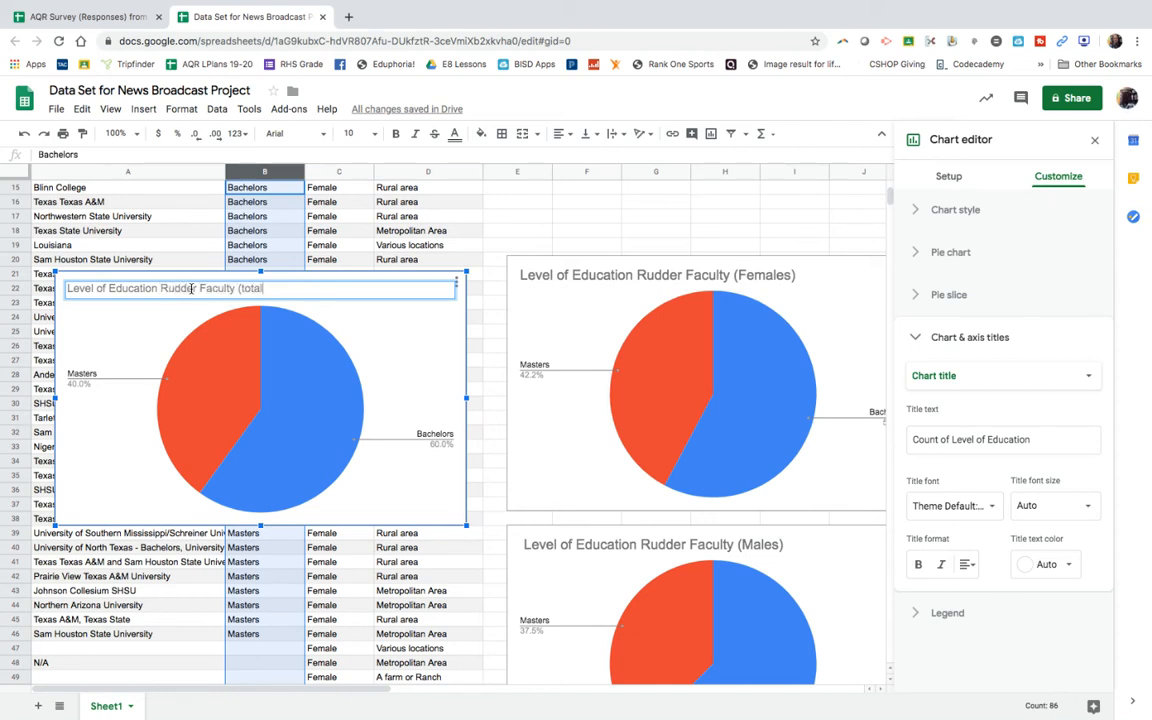
type(")")
left_click(389, 374)
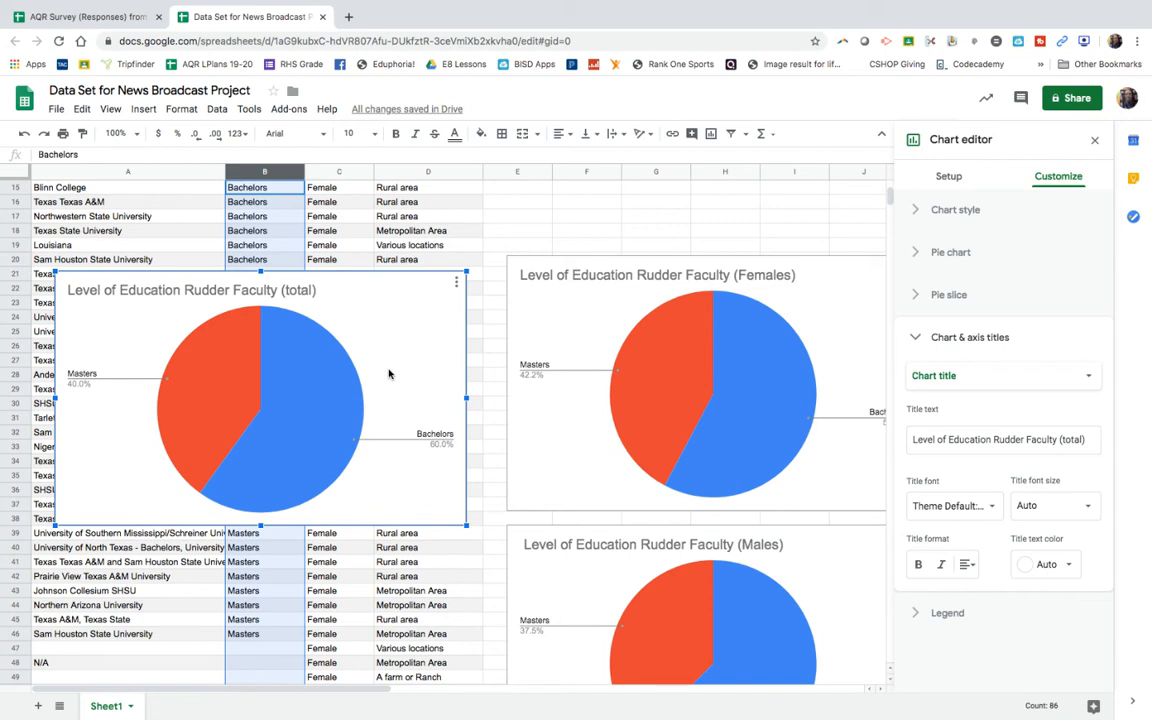
Step: Compare the Bachelors and Masters shares across the total, female and male faculty education charts
scroll(416, 371, "right", 3)
scroll(416, 371, "down", 1)
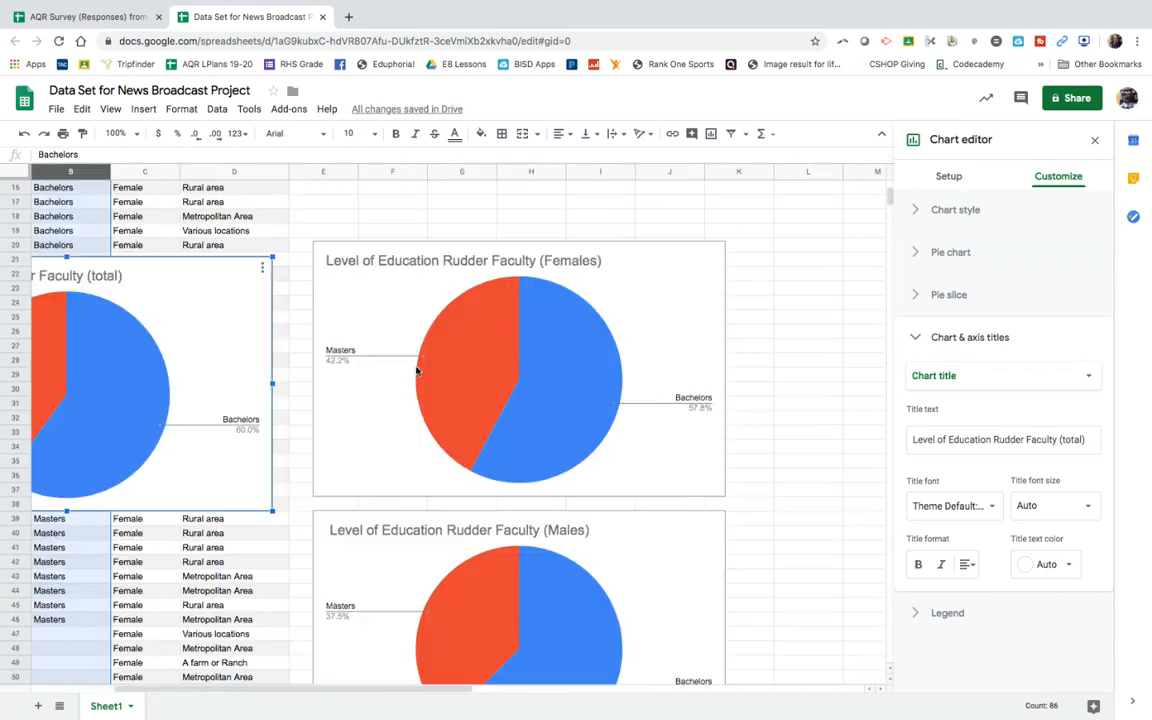
scroll(416, 371, "left", 3)
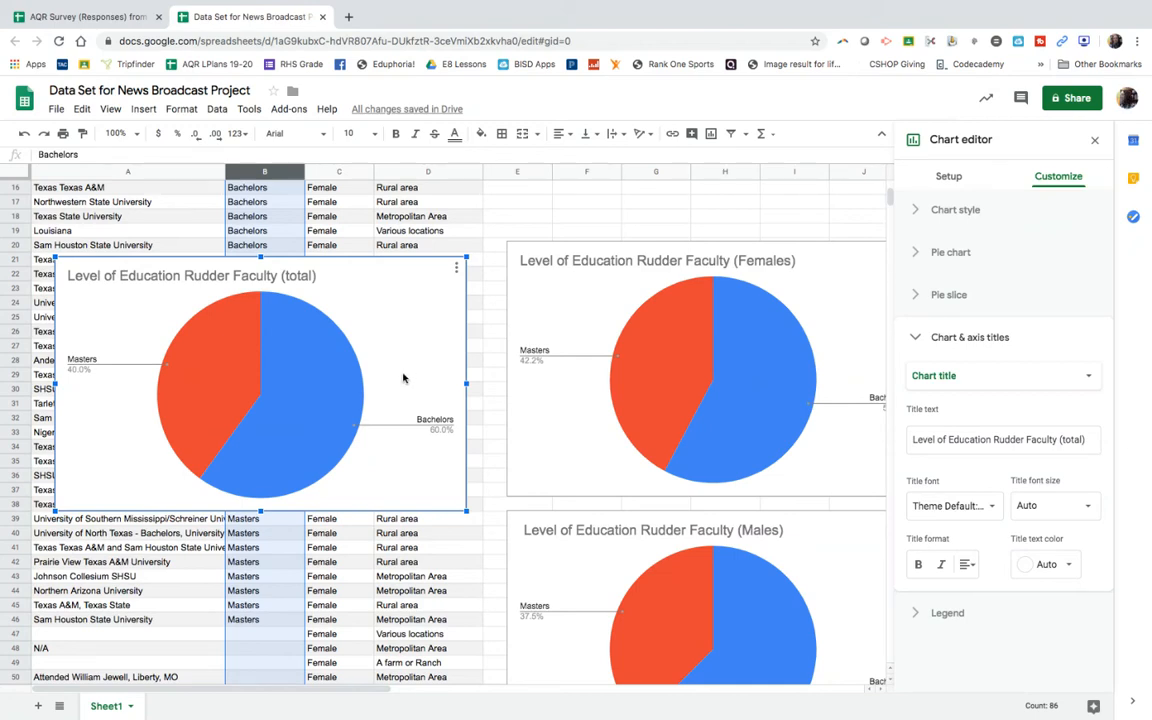
scroll(633, 343, "right", 5)
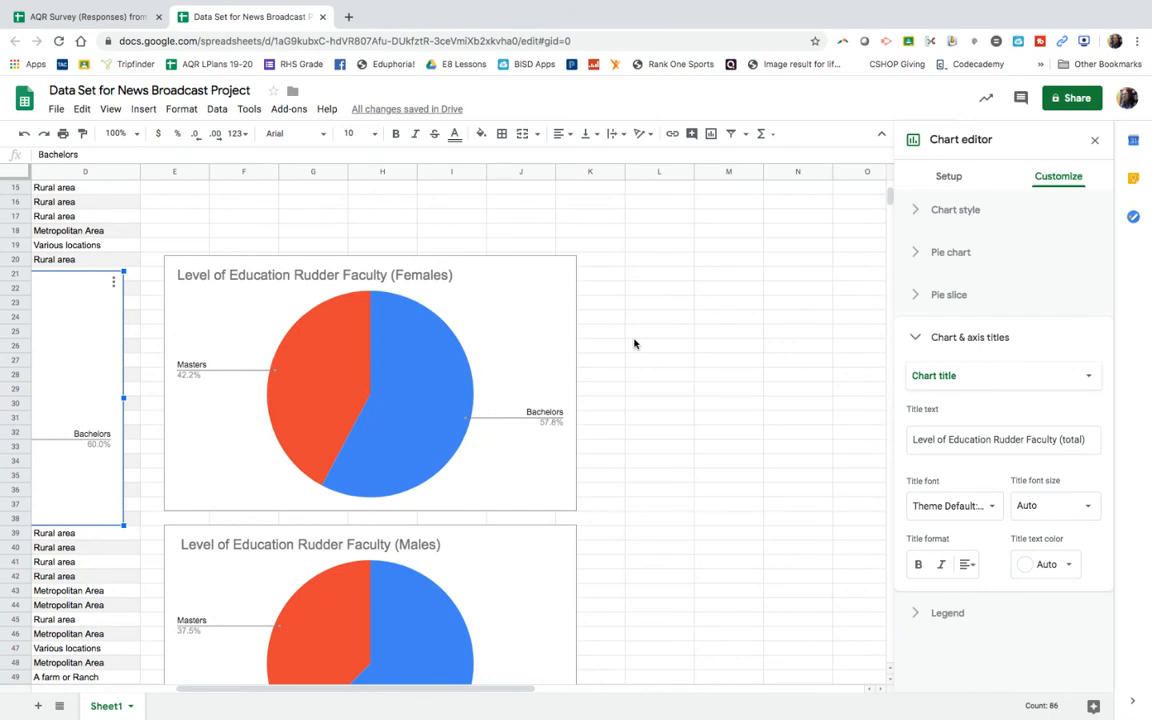
scroll(633, 343, "down", 3)
scroll(633, 343, "left", 3)
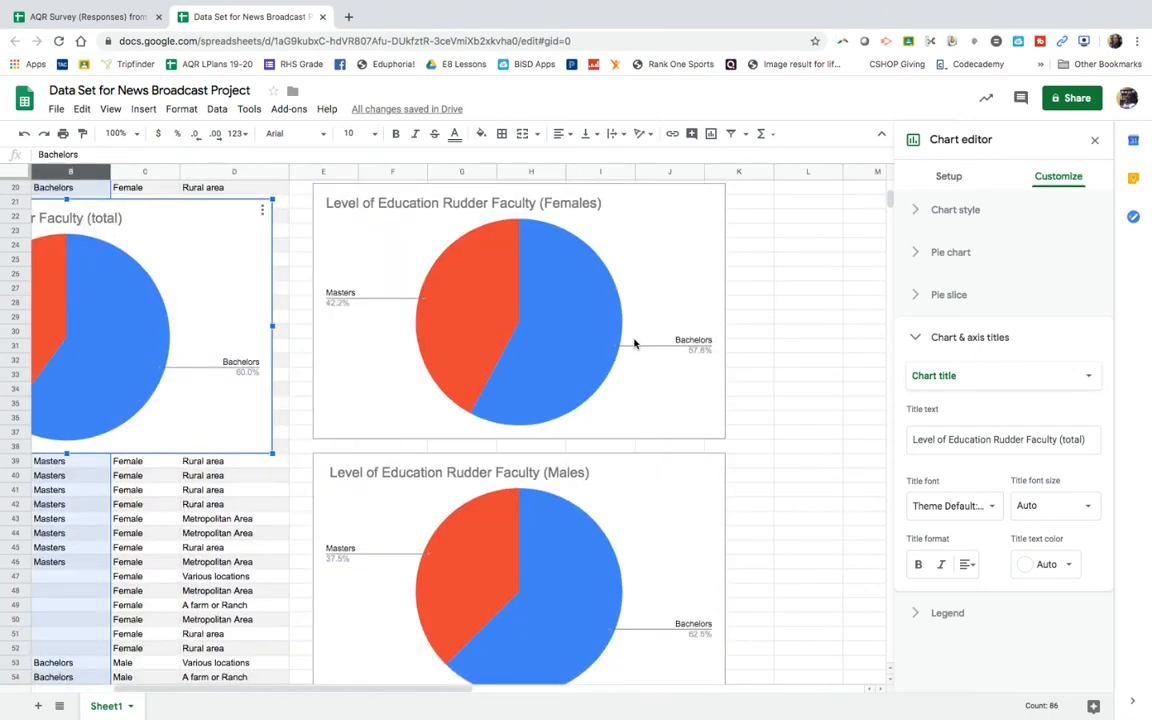
scroll(633, 343, "down", 1)
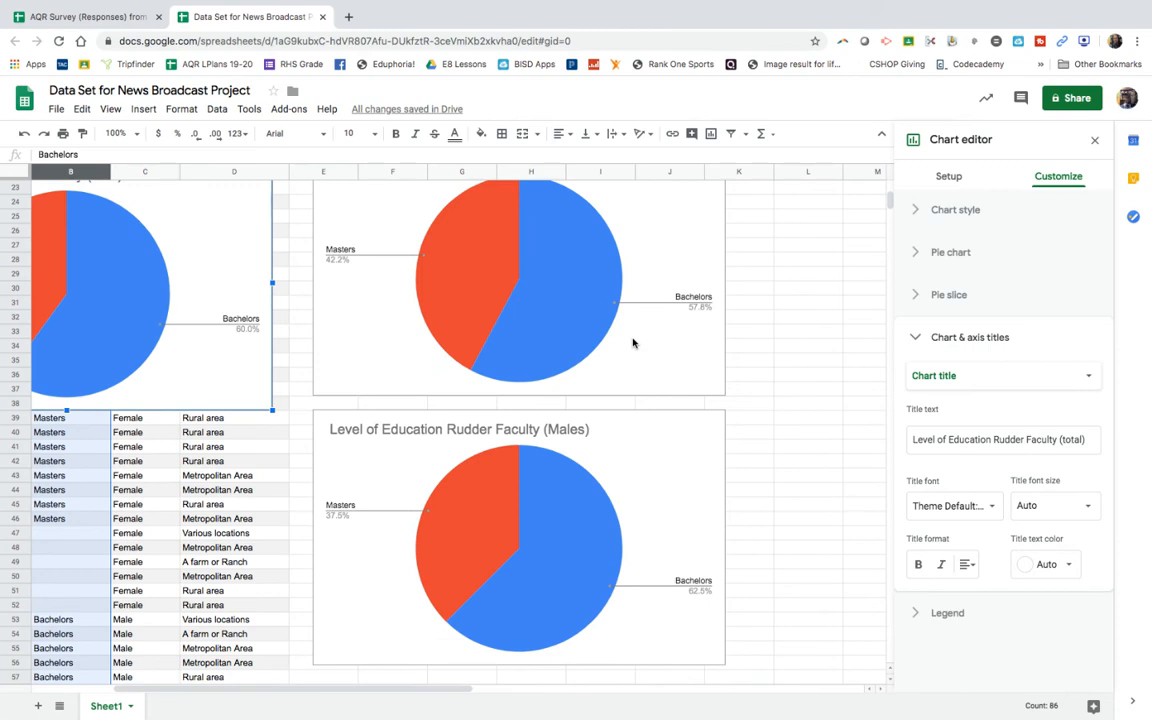
scroll(633, 343, "up", 1)
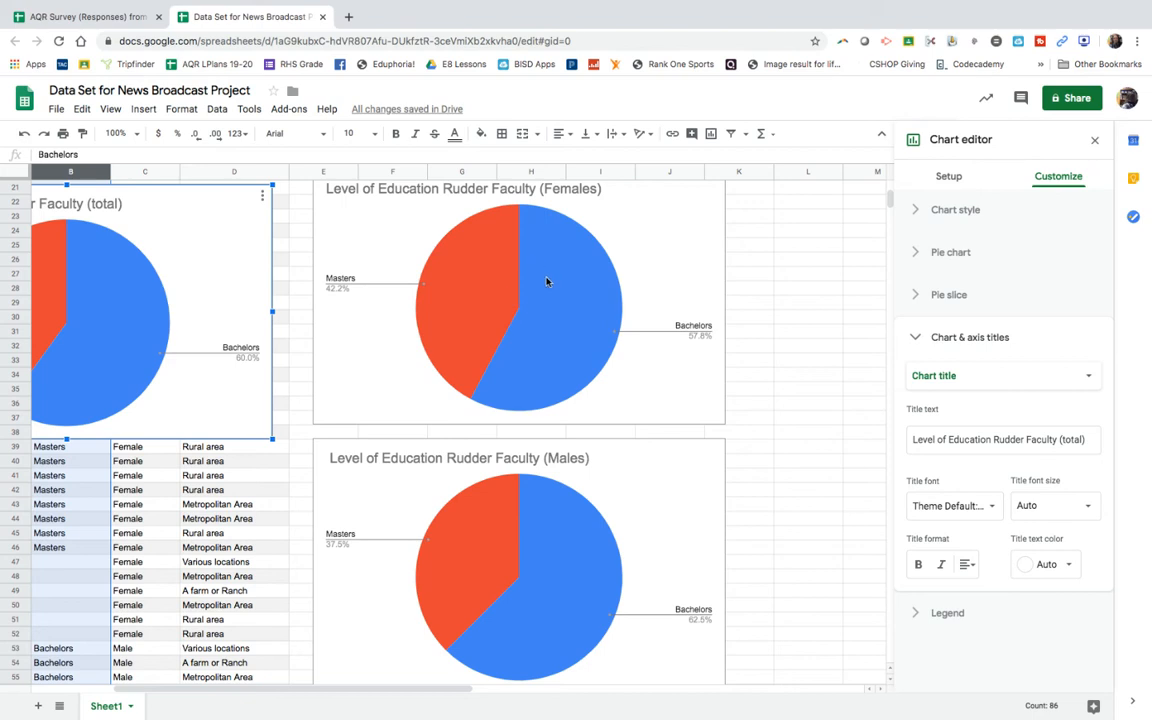
Step: Enter No Degree as the level of education in cell B47, the first female row with a blank
left_click(45, 605)
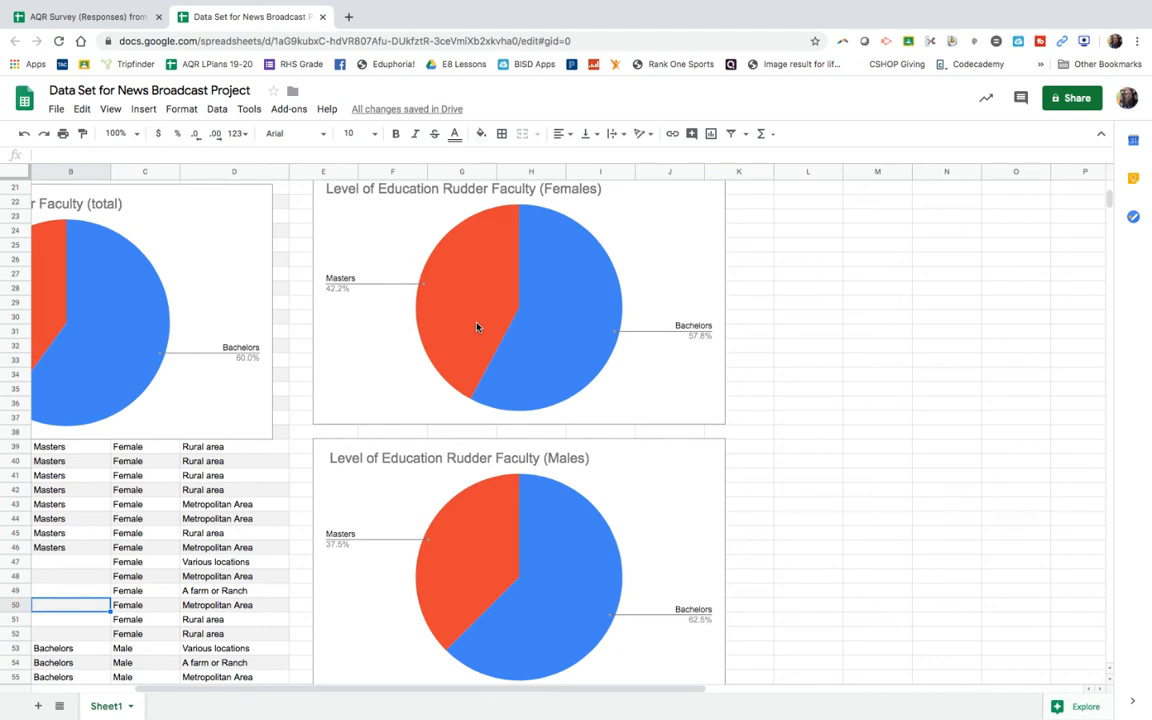
scroll(178, 436, "left", 3)
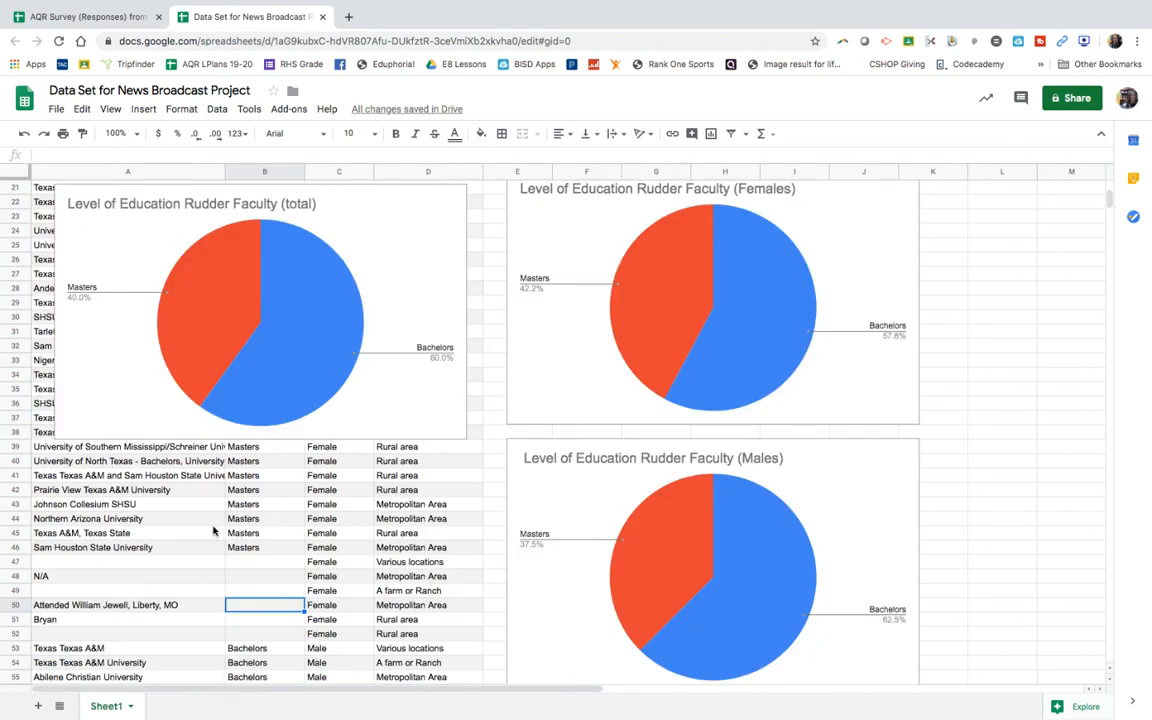
scroll(213, 531, "down", 2)
left_click(266, 519)
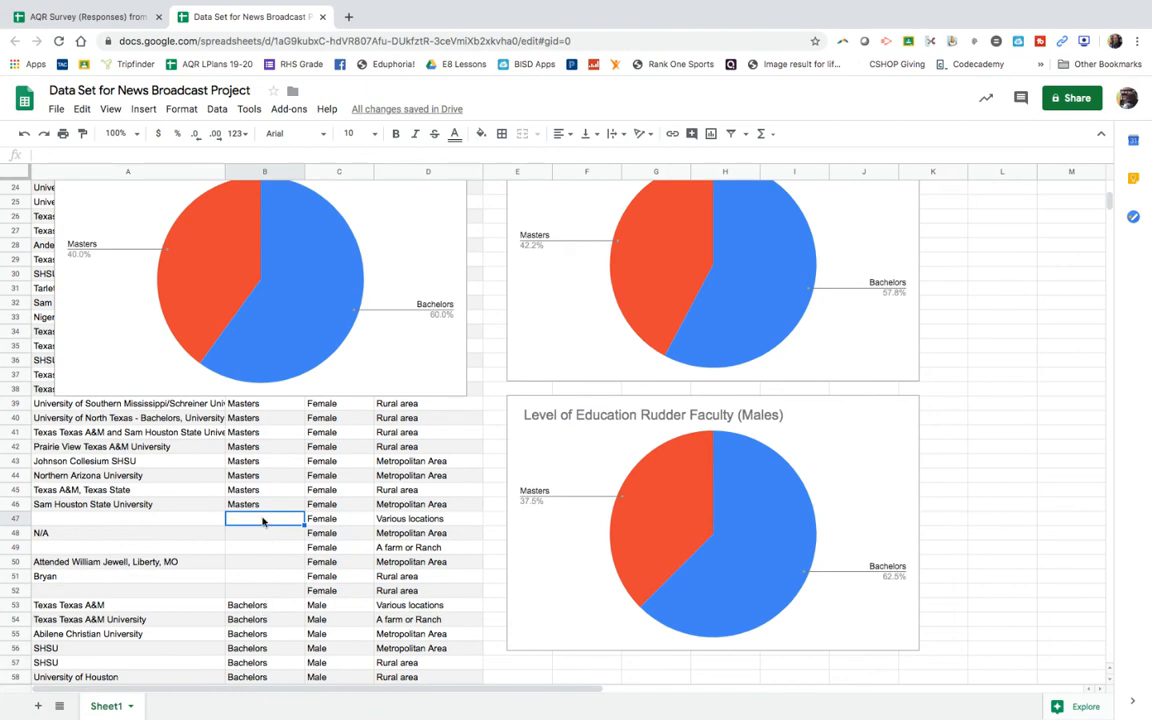
type("No Degree")
key("Return")
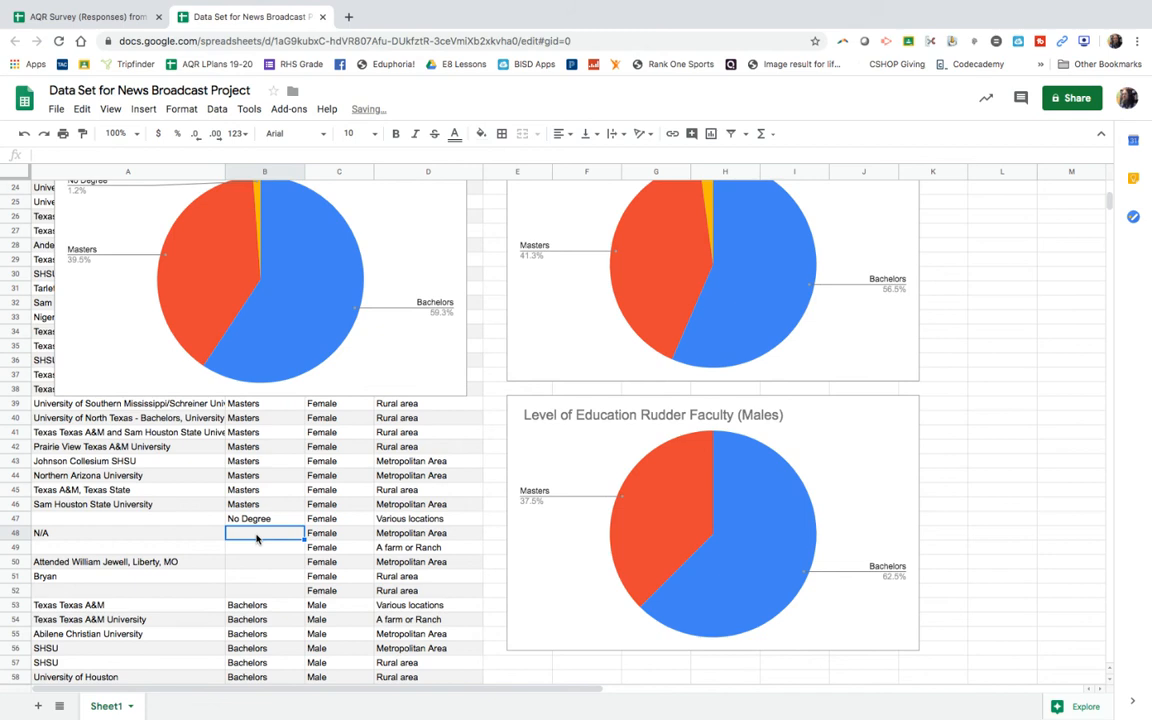
Step: Fill the remaining blank female education cells B48:B52 with No Degree
type("No Degree")
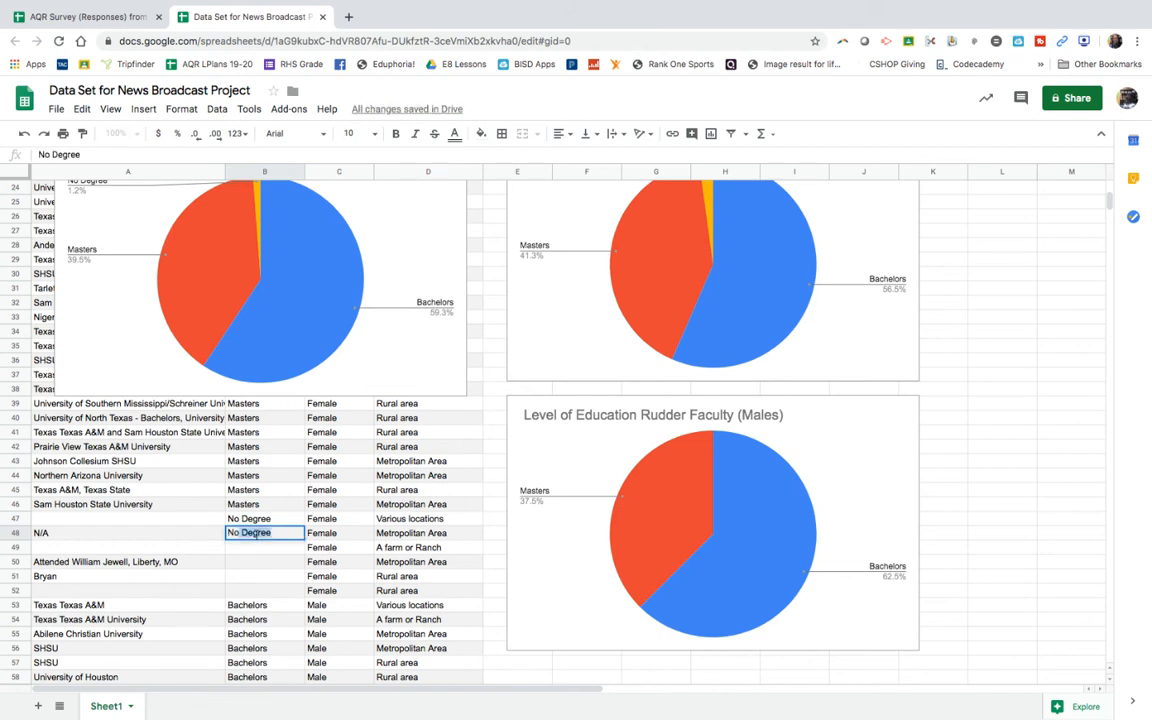
key("Return")
type("no")
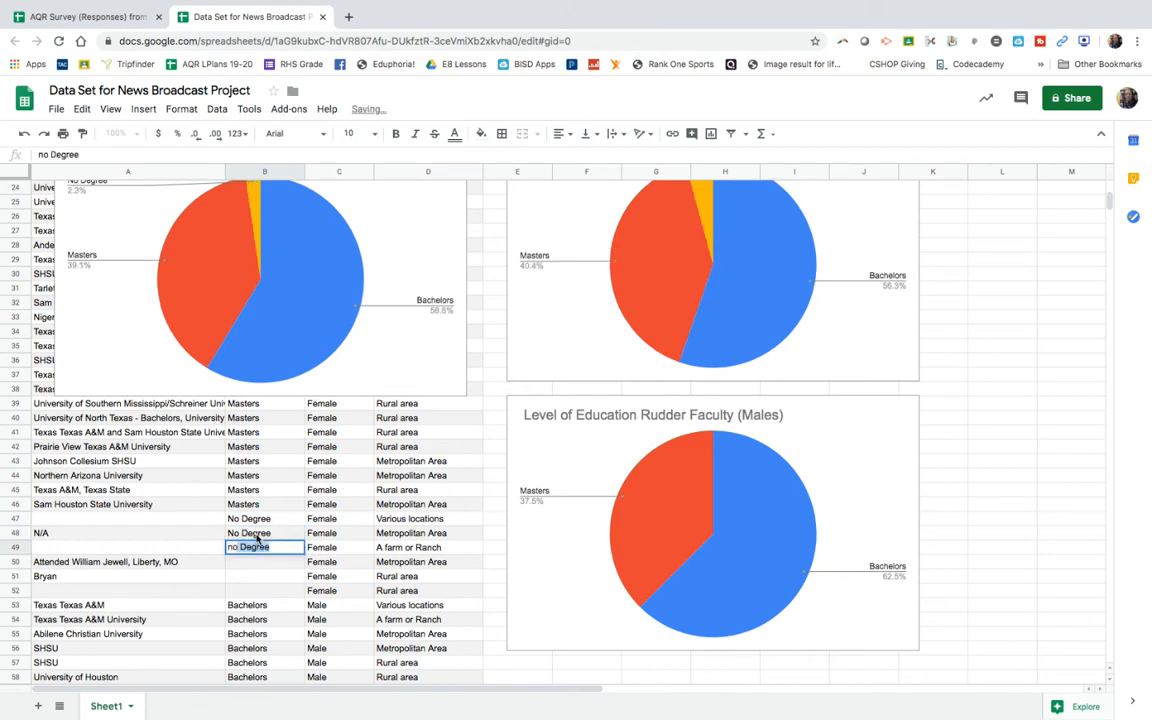
key("Return")
type("no Degree")
key("Return")
type("n")
key("Return")
type("n")
key("Return")
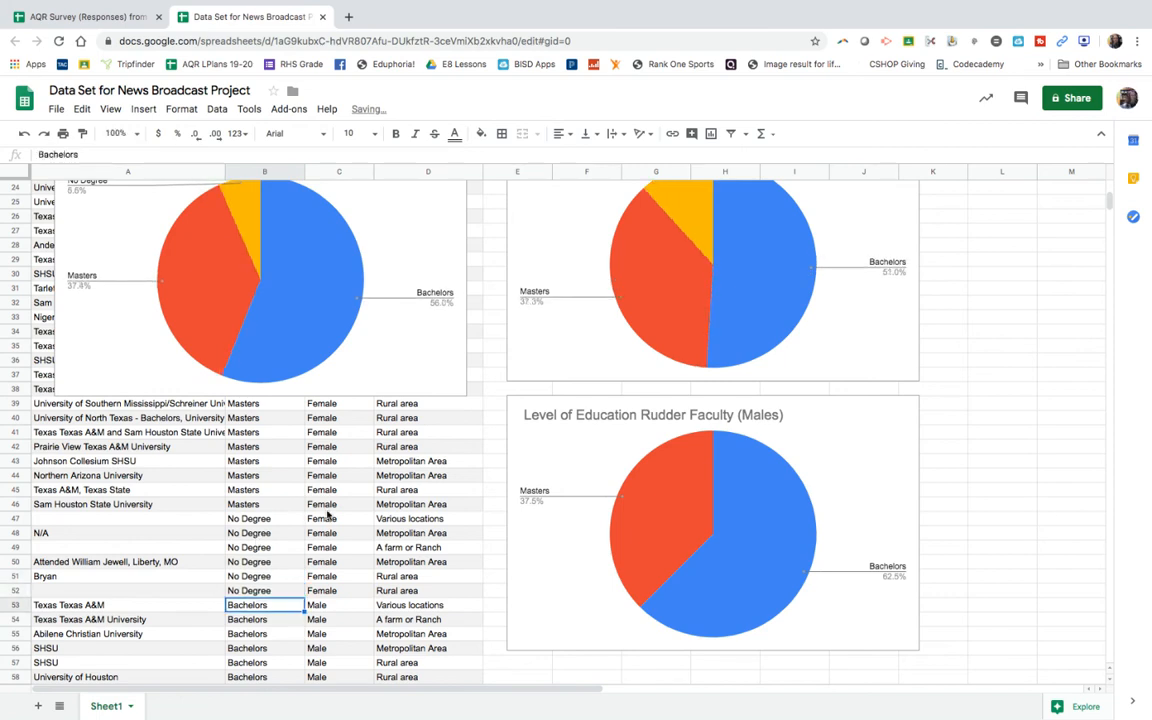
Step: Examine the slice counts and percentages in the female and total faculty education charts
scroll(325, 505, "up", 2)
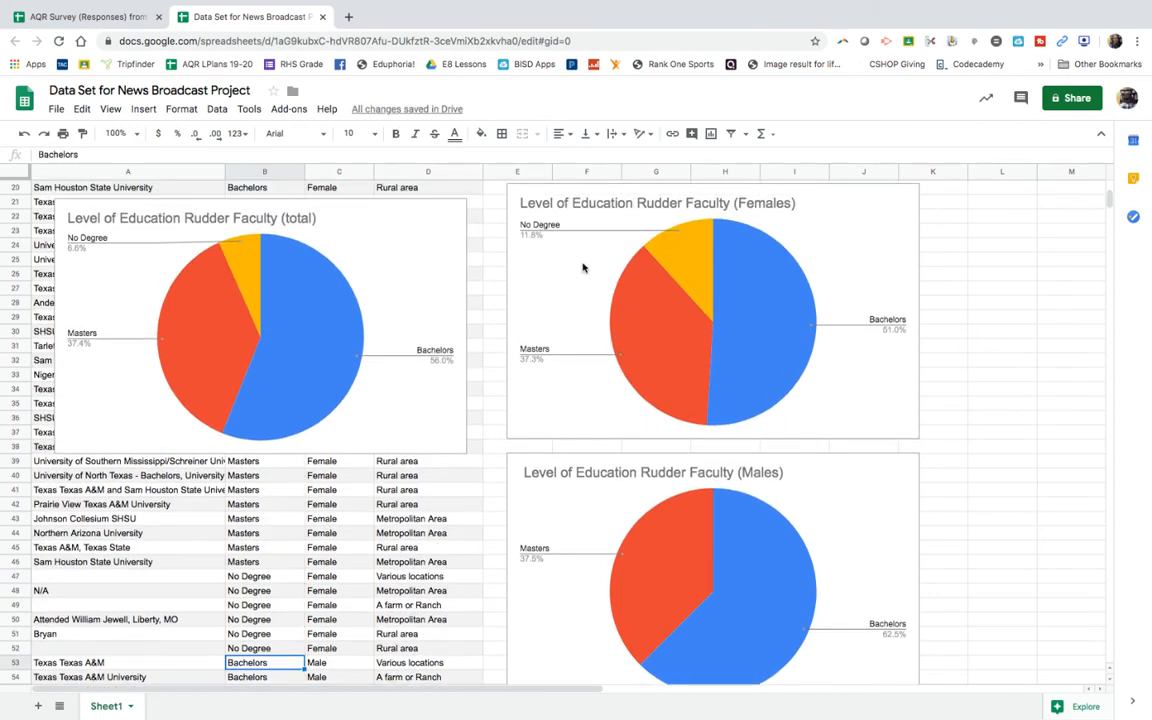
left_click(686, 249)
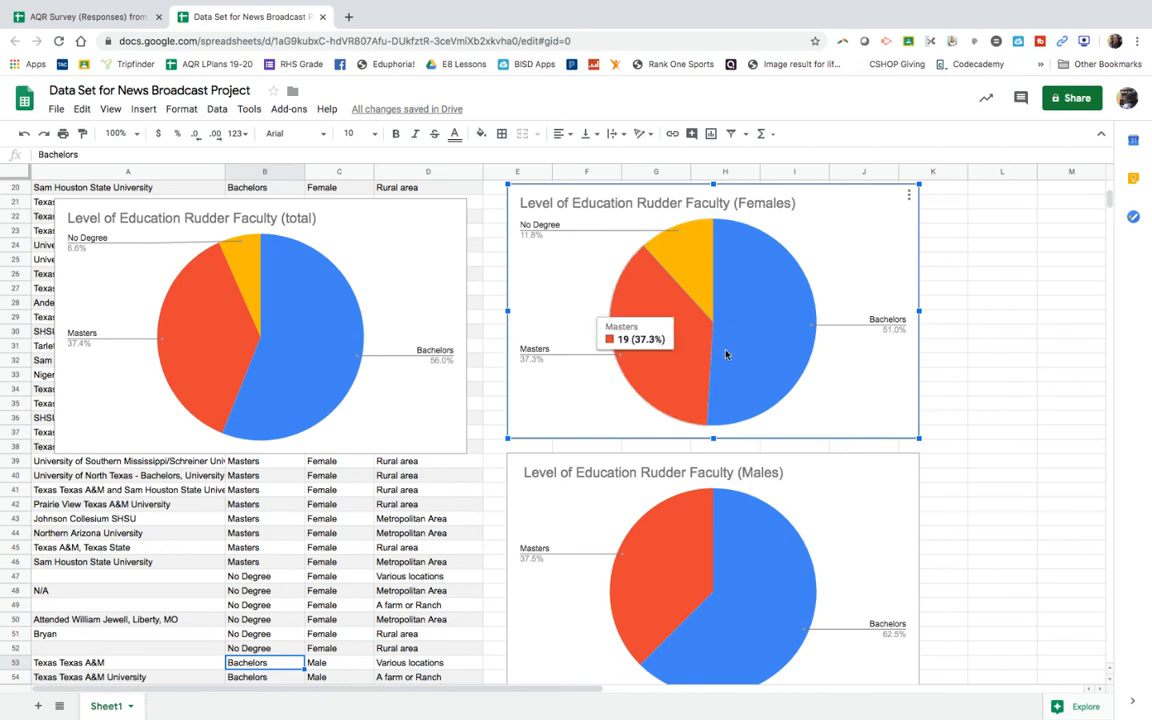
mouse_move(762, 347)
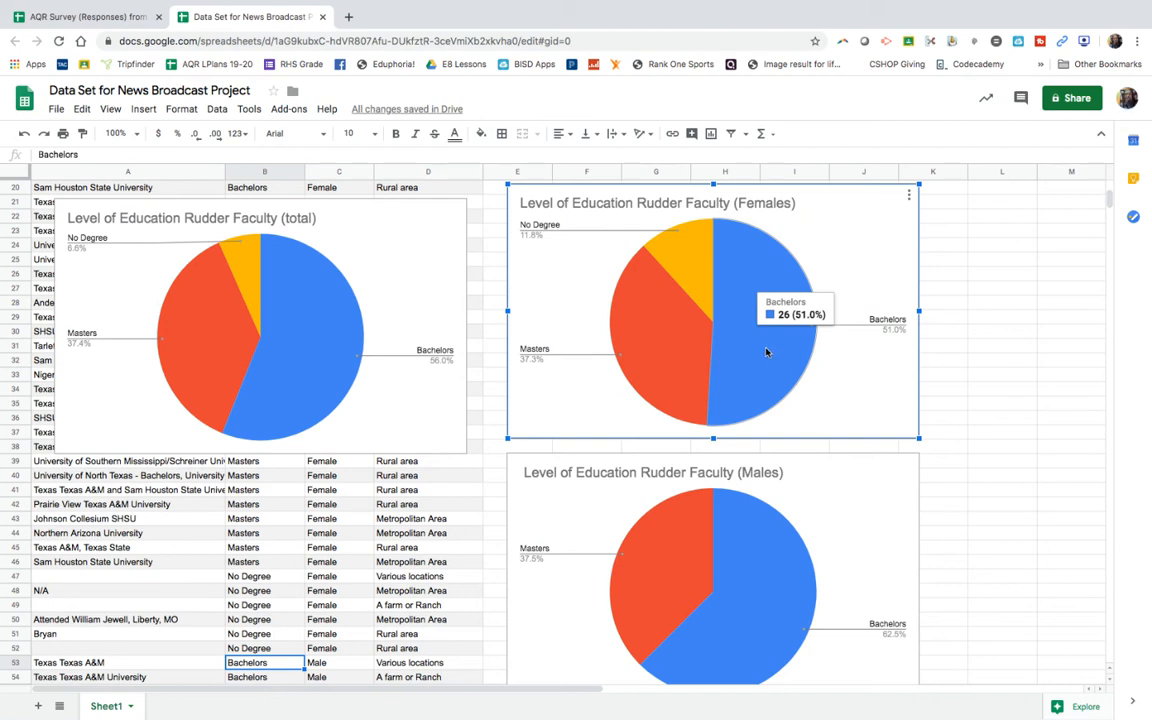
left_click(286, 350)
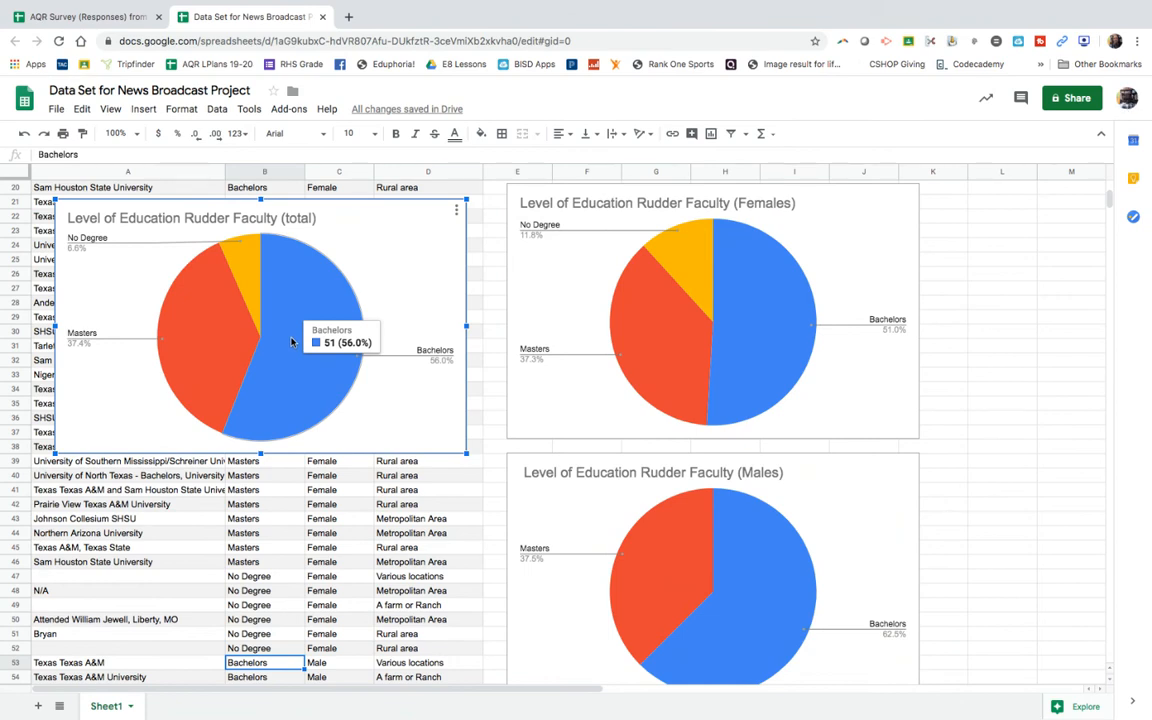
Step: Examine the Masters and No Degree slices of the total faculty education chart
mouse_move(201, 346)
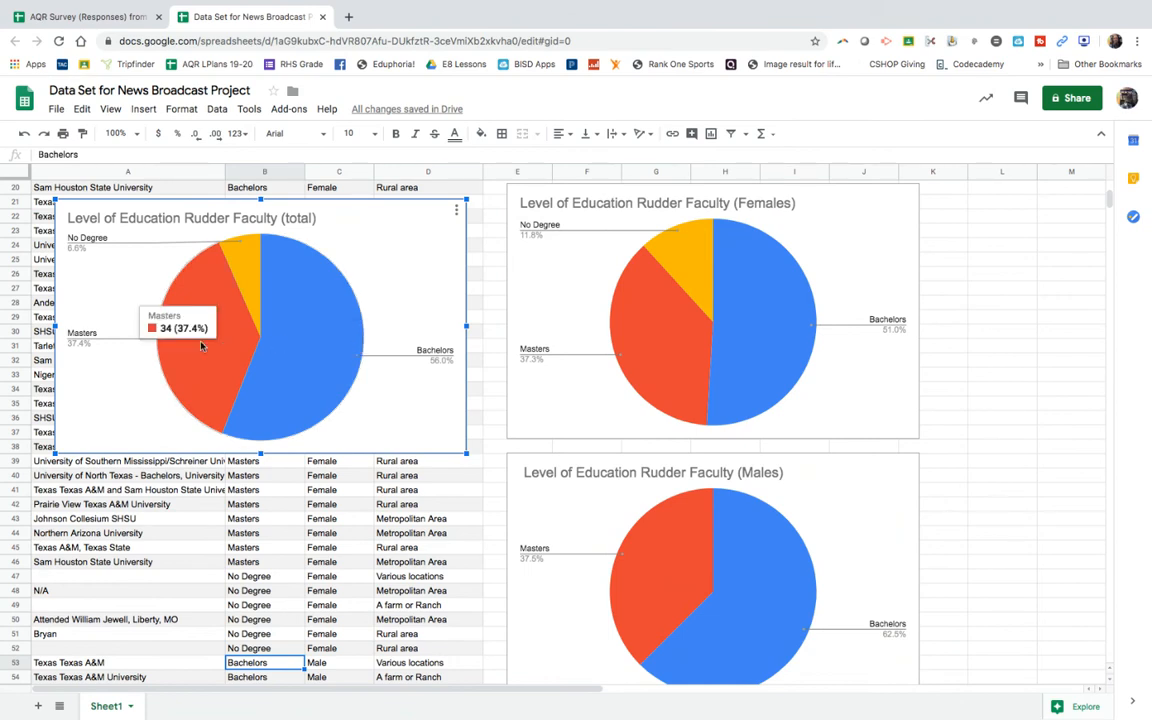
mouse_move(243, 266)
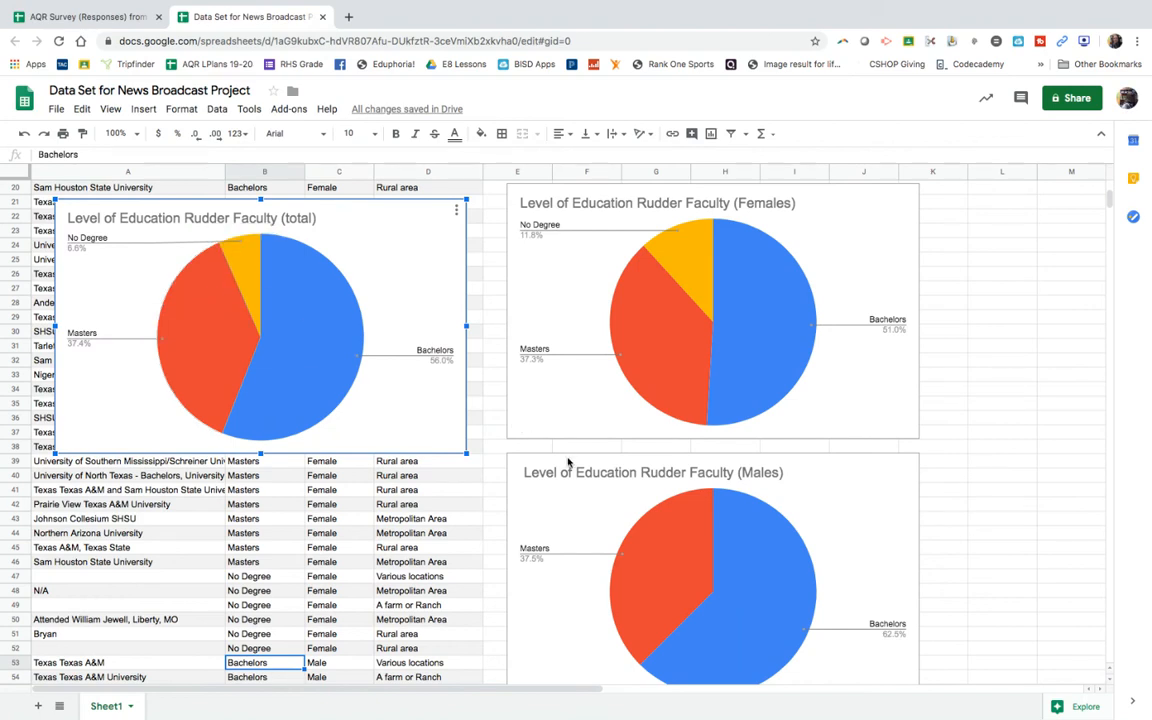
scroll(567, 461, "down", 1)
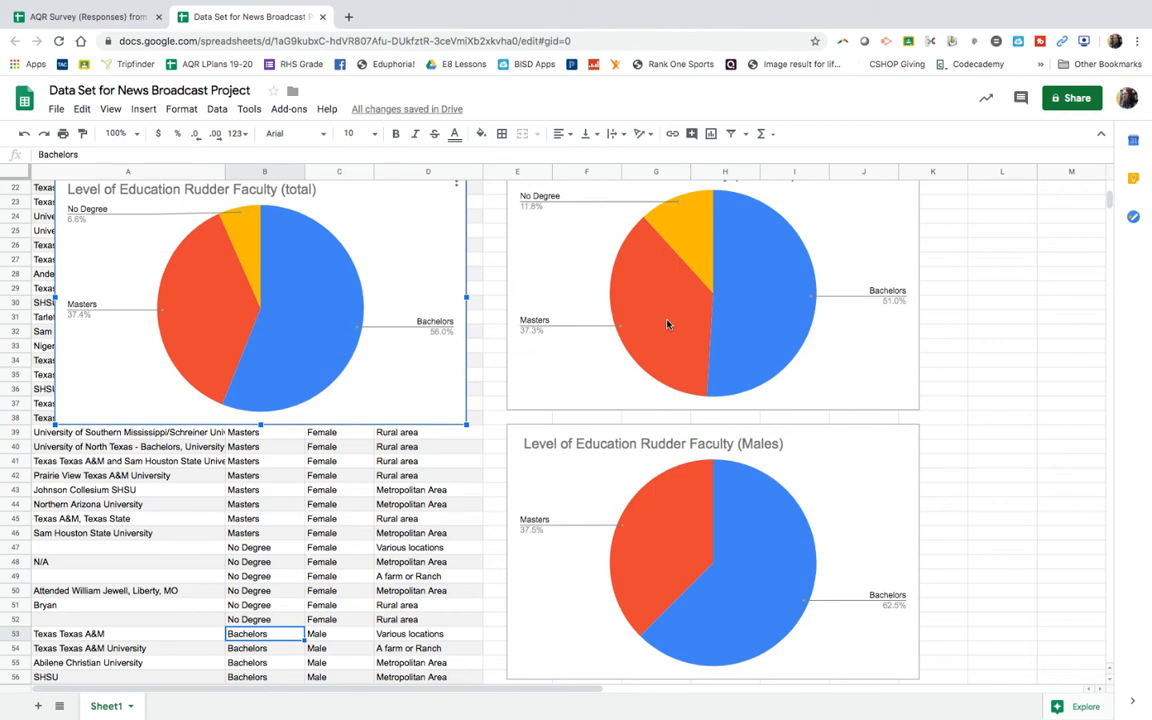
Step: Change the total faculty education chart from a pie chart to a histogram chart
scroll(475, 469, "up", 2)
scroll(475, 469, "up", 3)
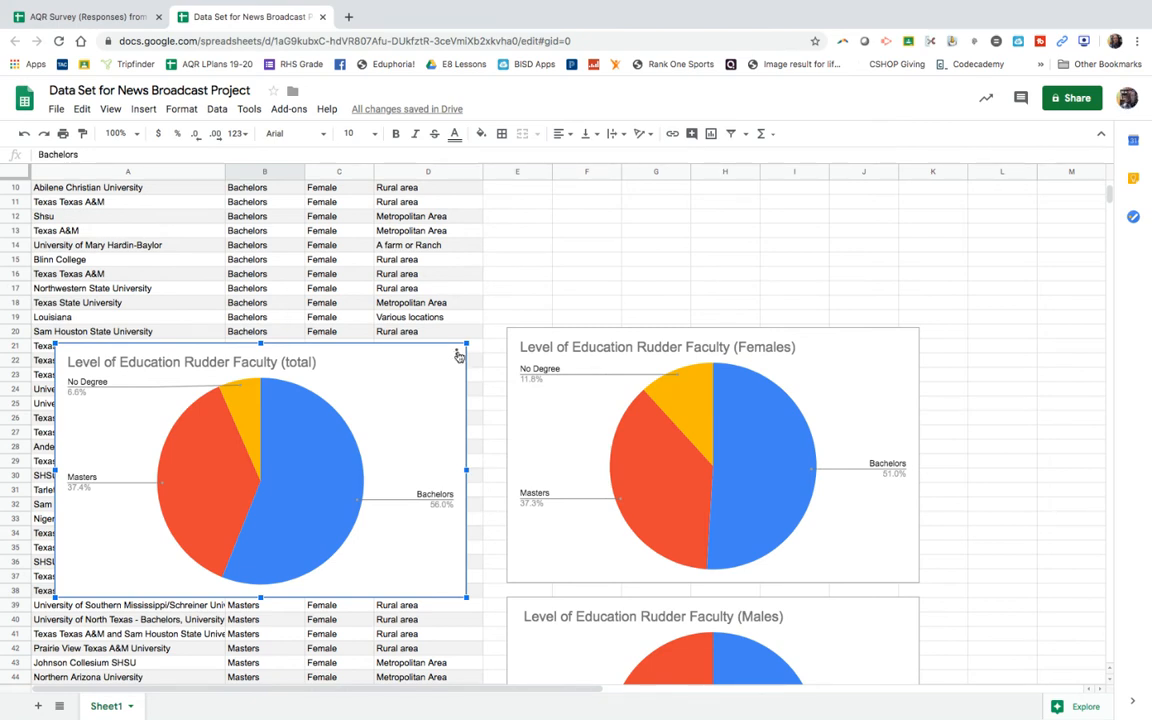
left_click(457, 354)
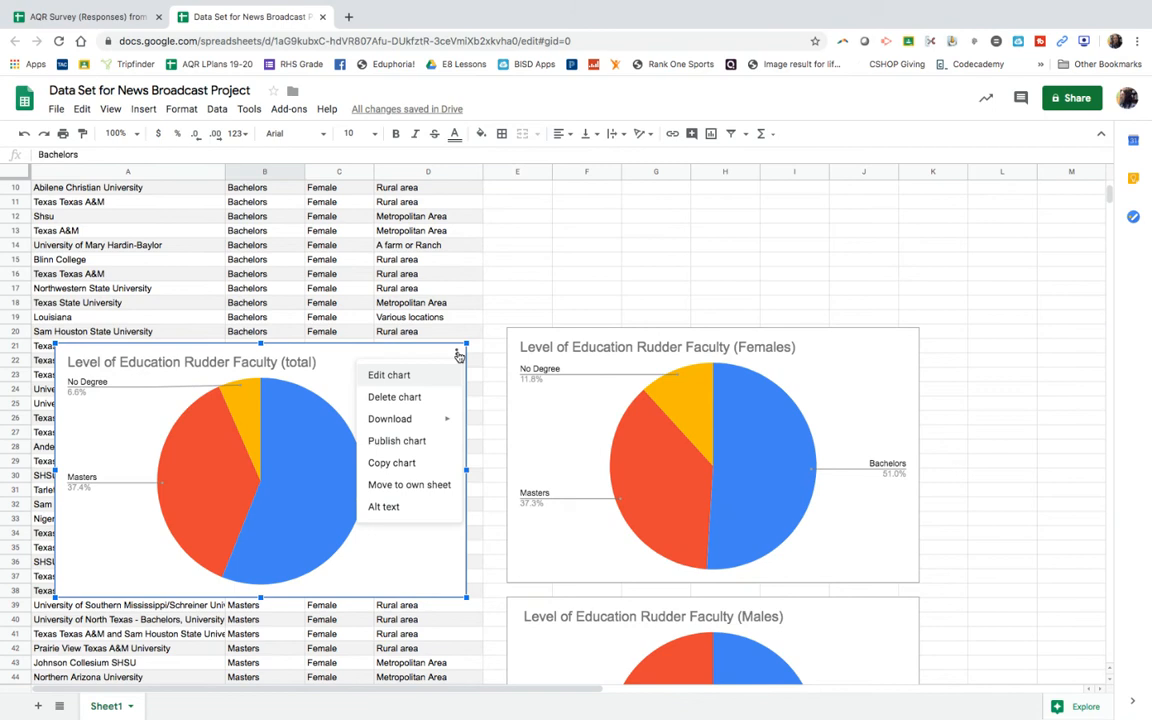
left_click(390, 375)
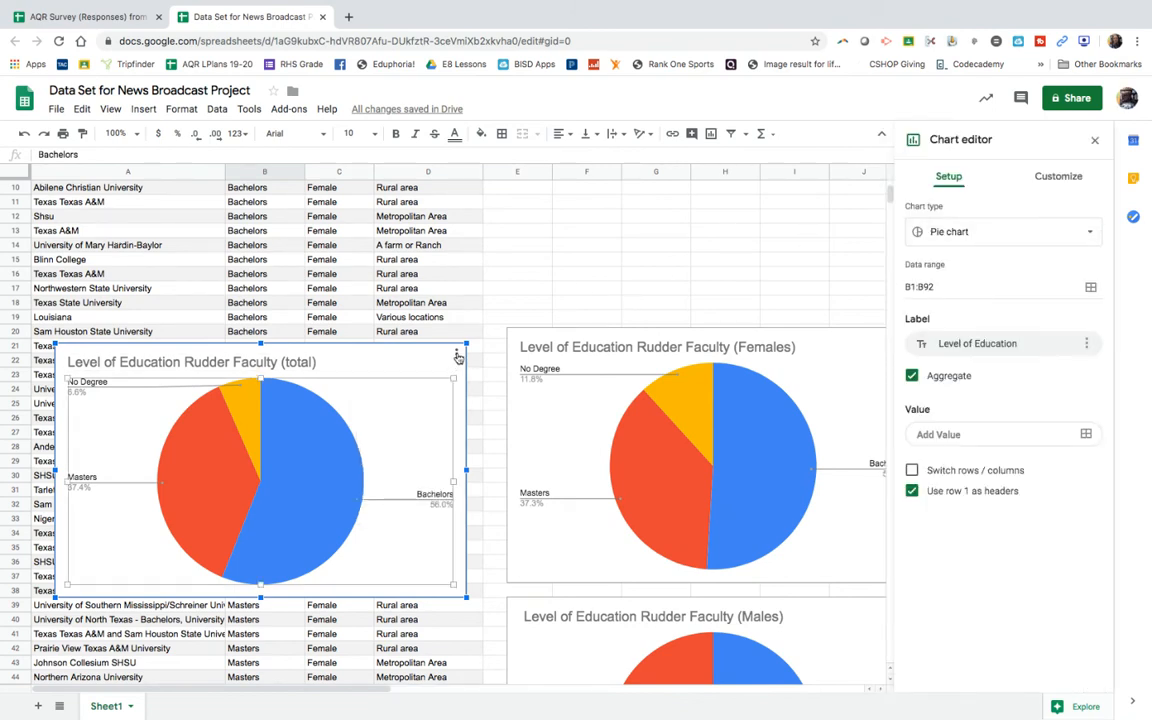
left_click(457, 355)
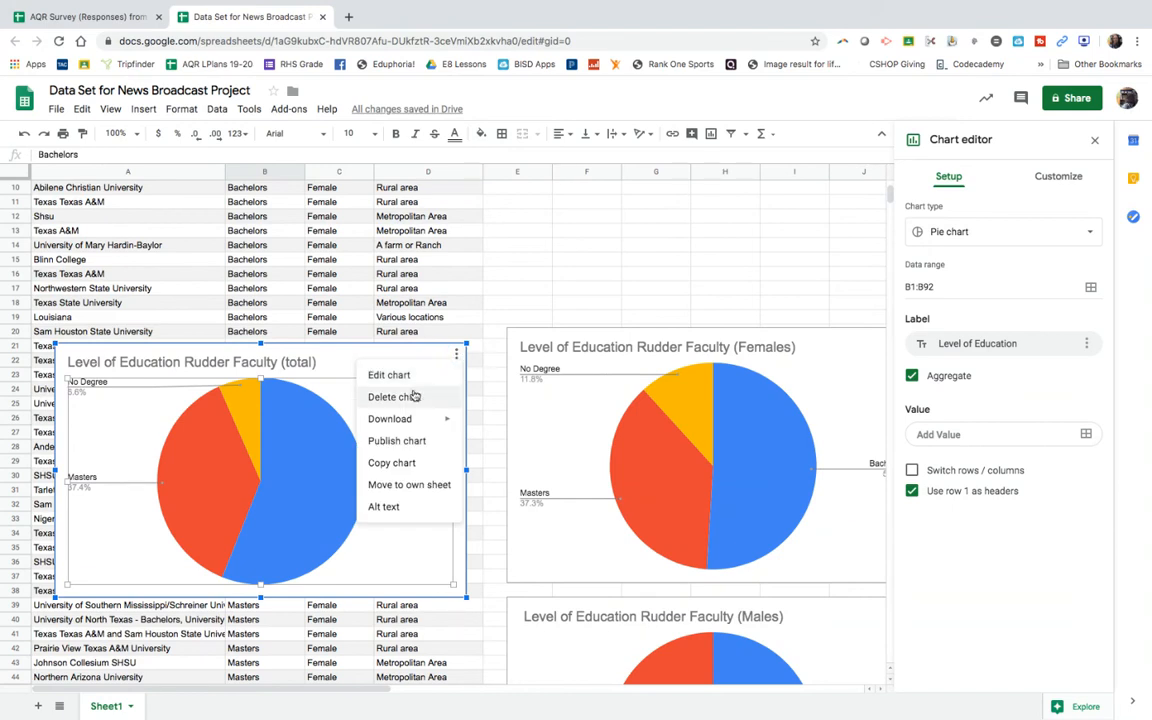
left_click(450, 377)
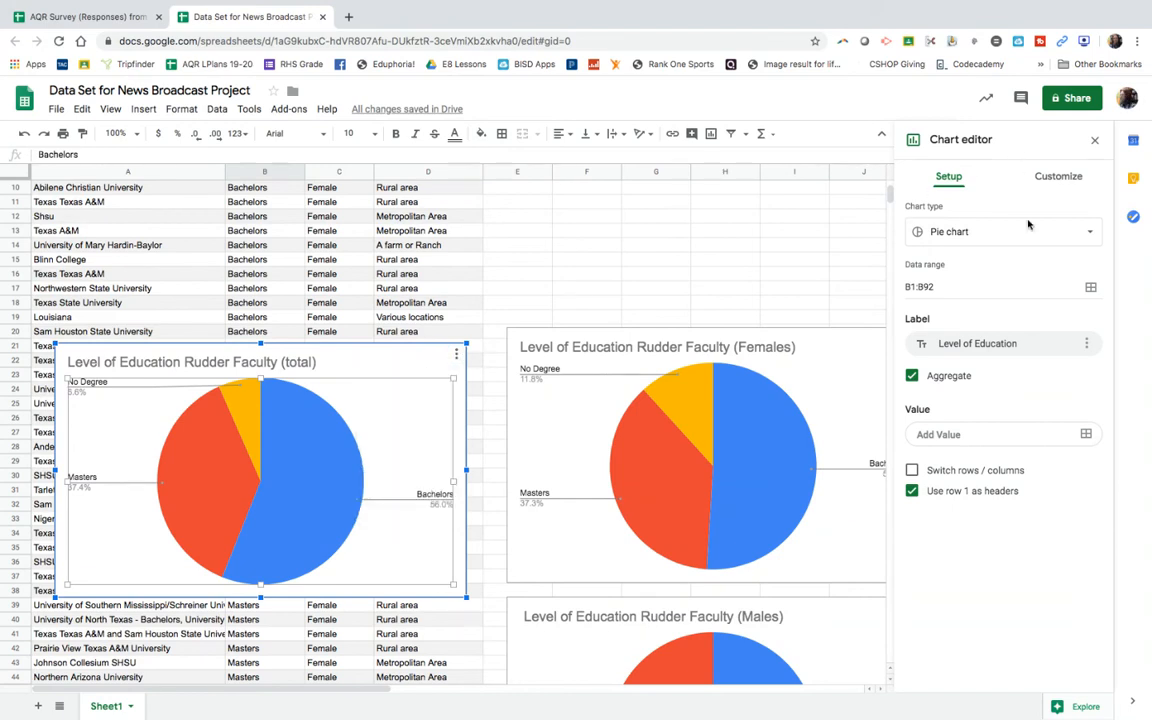
left_click(1059, 235)
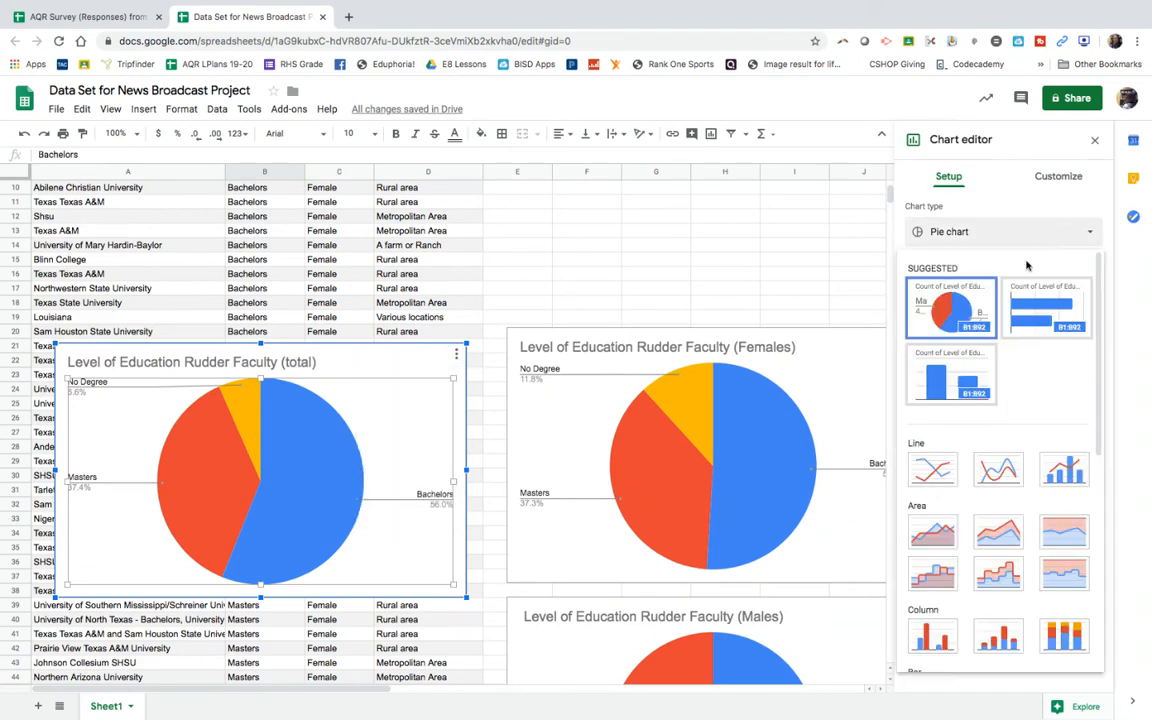
scroll(987, 465, "down", 3)
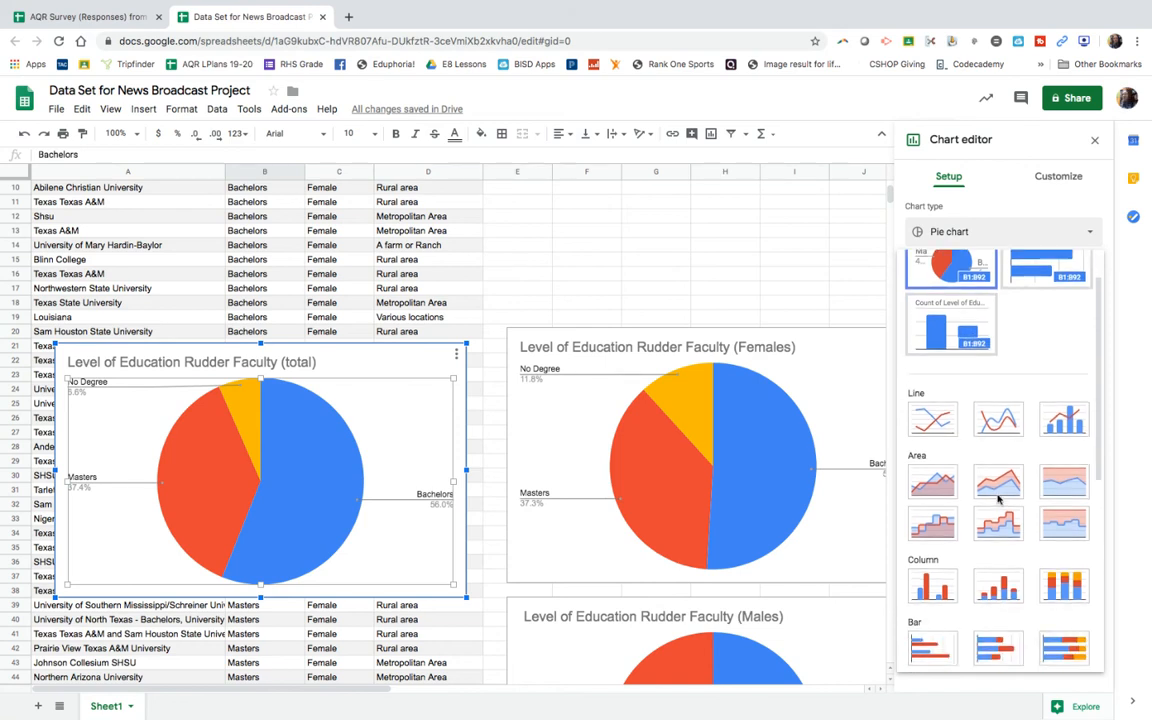
scroll(998, 505, "down", 6)
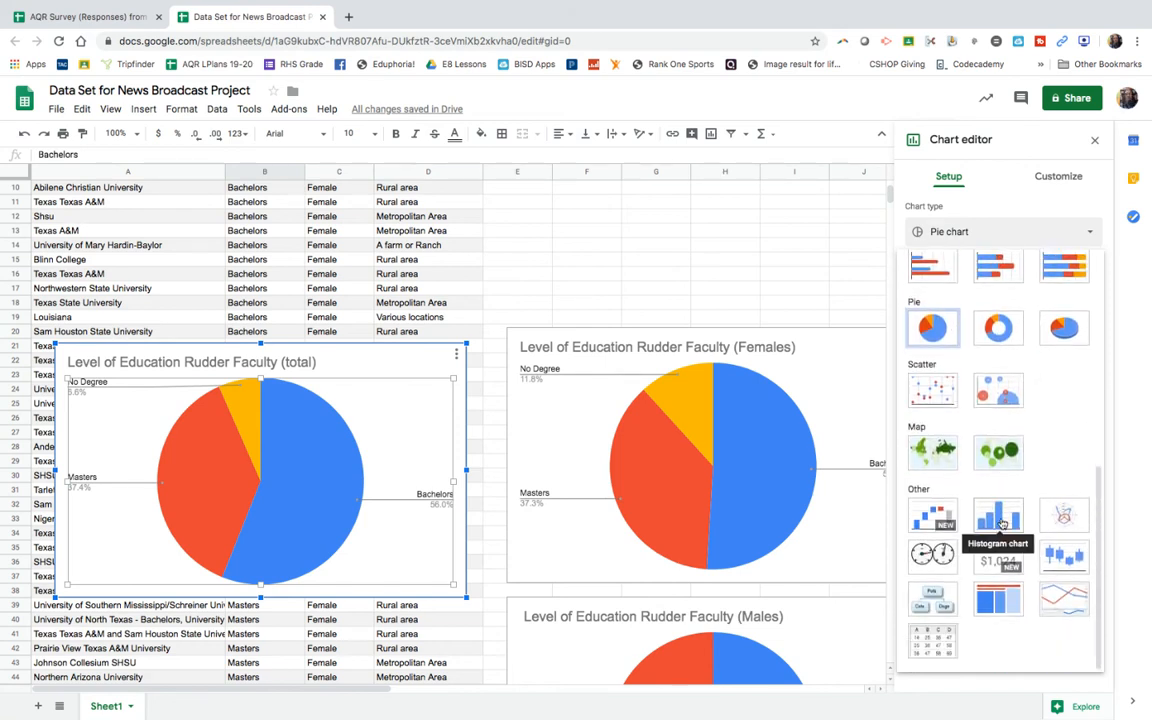
left_click(1002, 524)
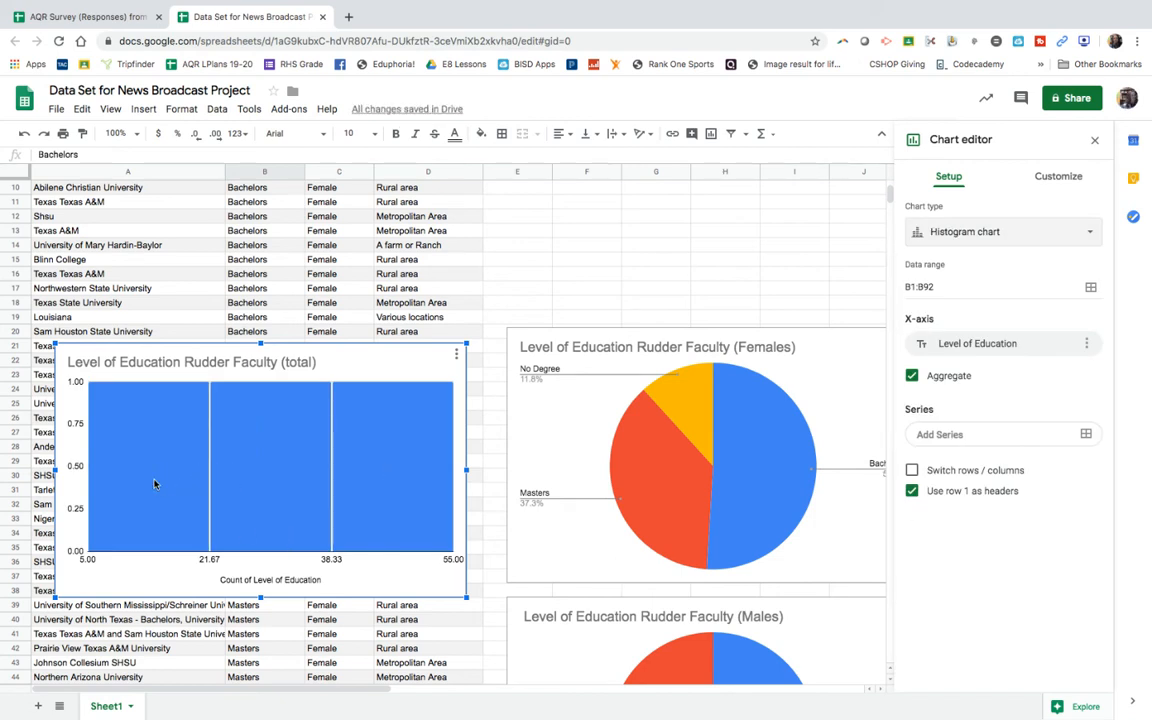
Step: Try bucket sizes of 2, 25, 5 and again 25 on the total faculty education histogram
left_click(78, 383)
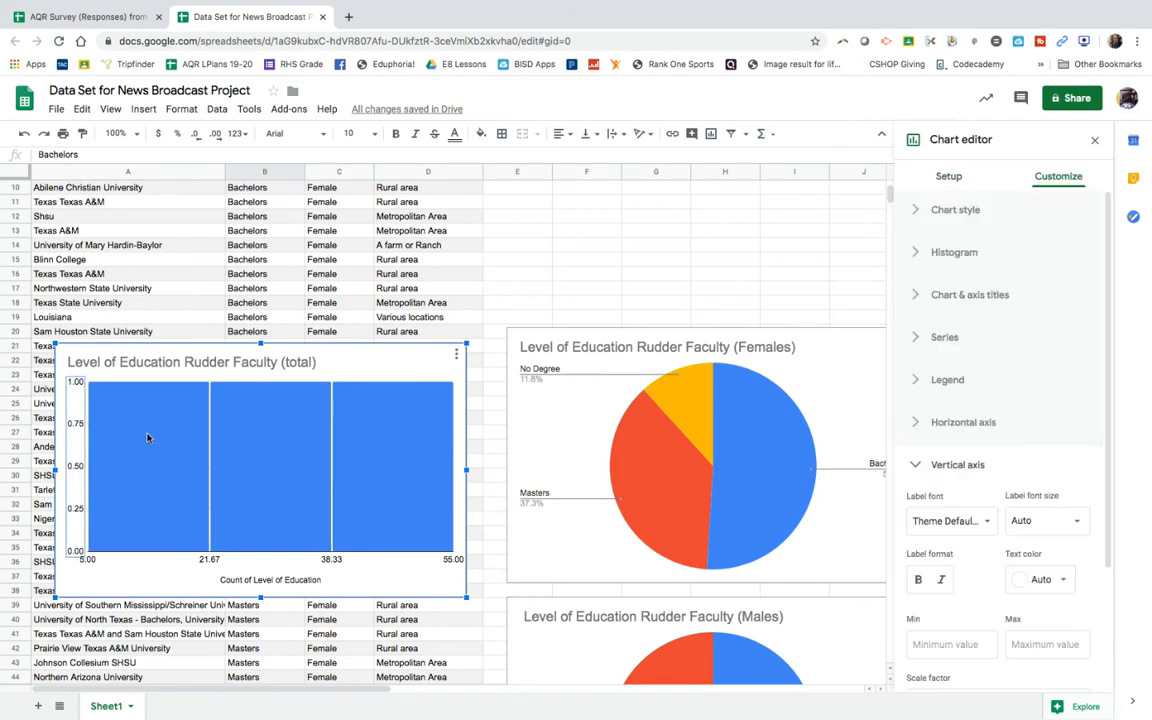
scroll(149, 437, "up", 1)
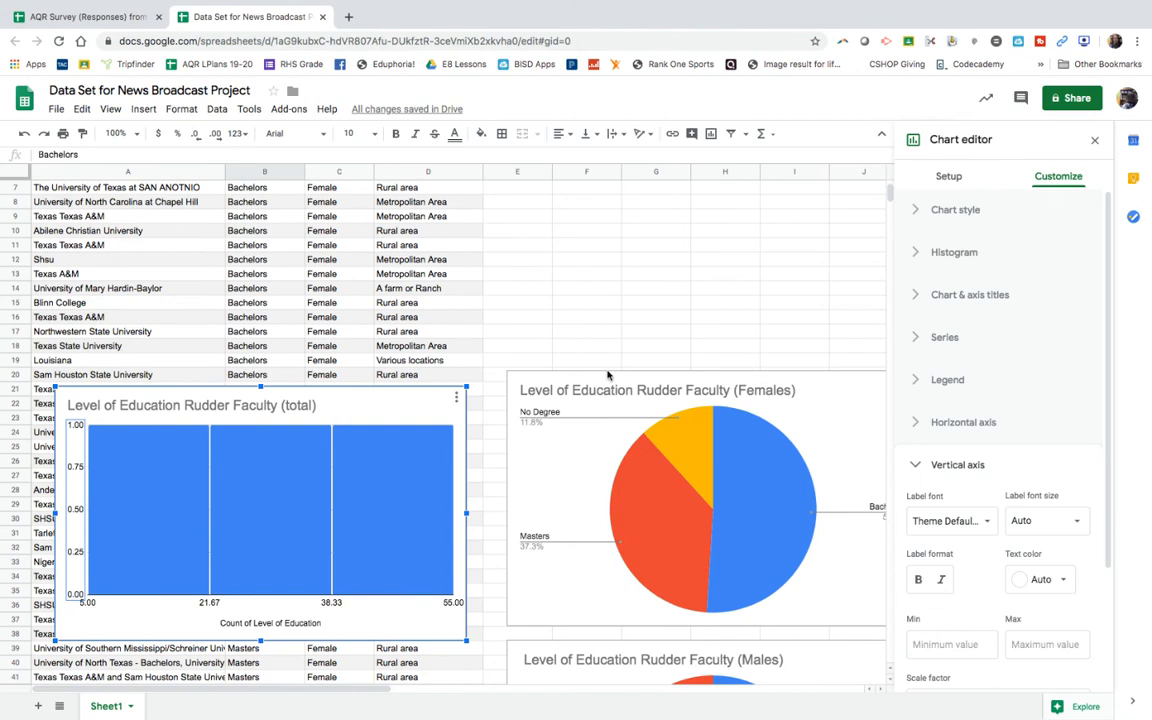
left_click(954, 252)
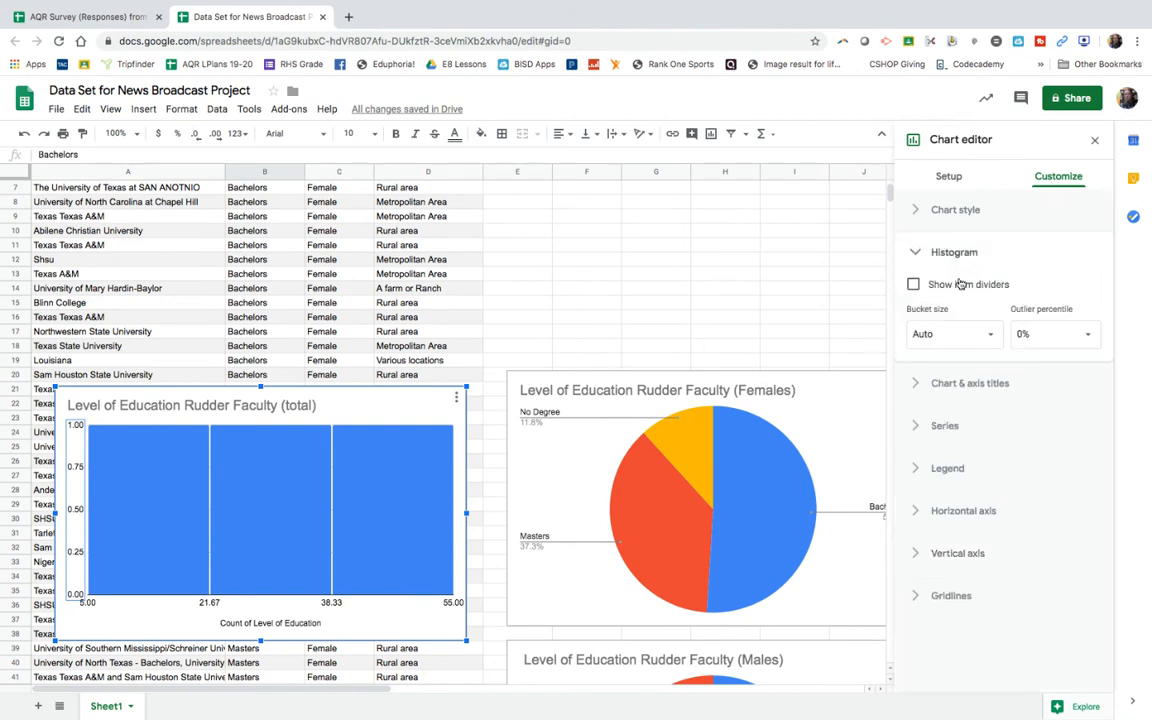
left_click(993, 335)
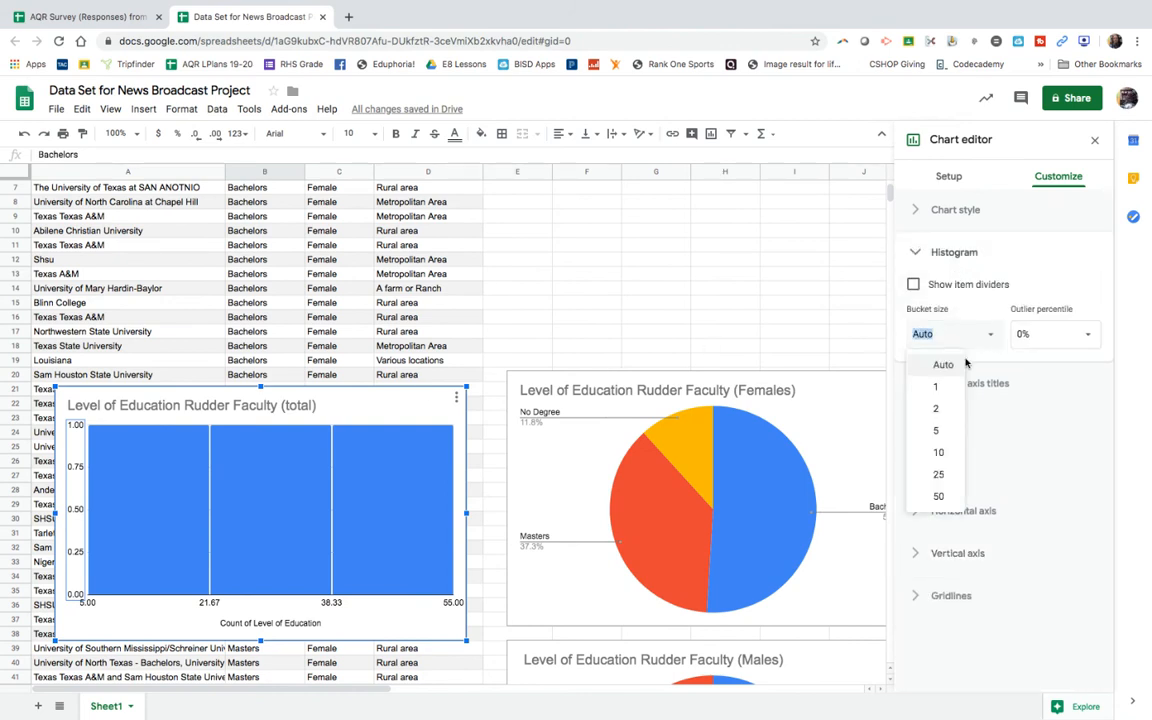
left_click(943, 410)
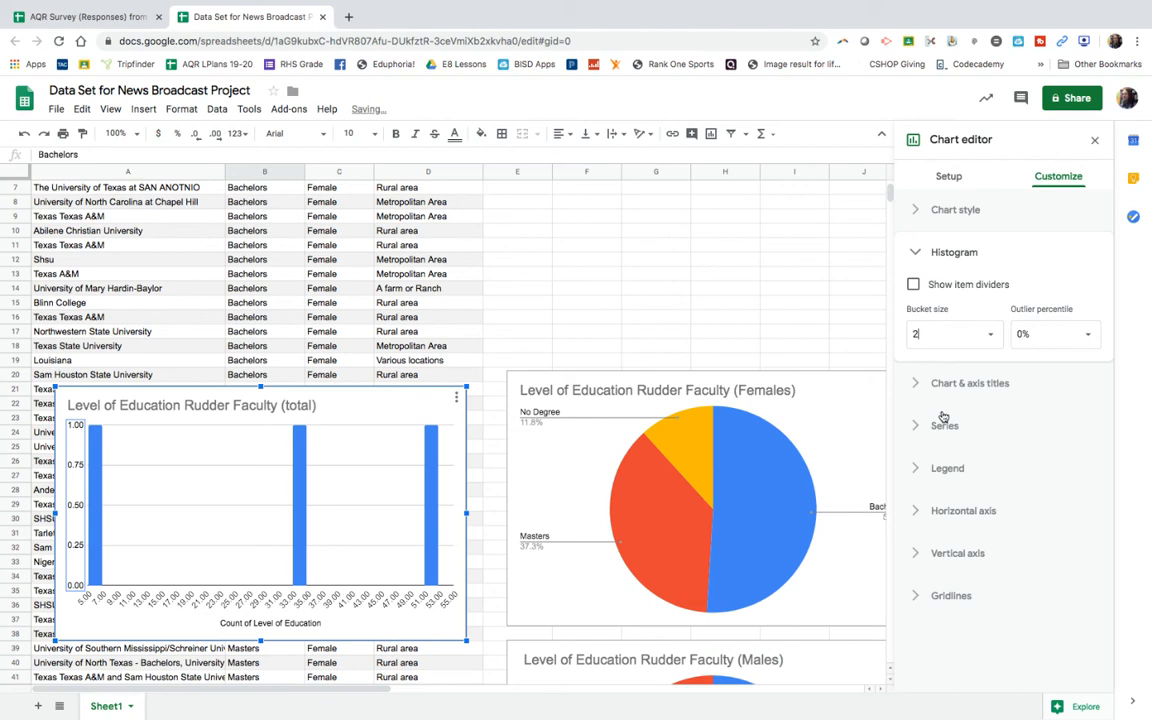
left_click(988, 335)
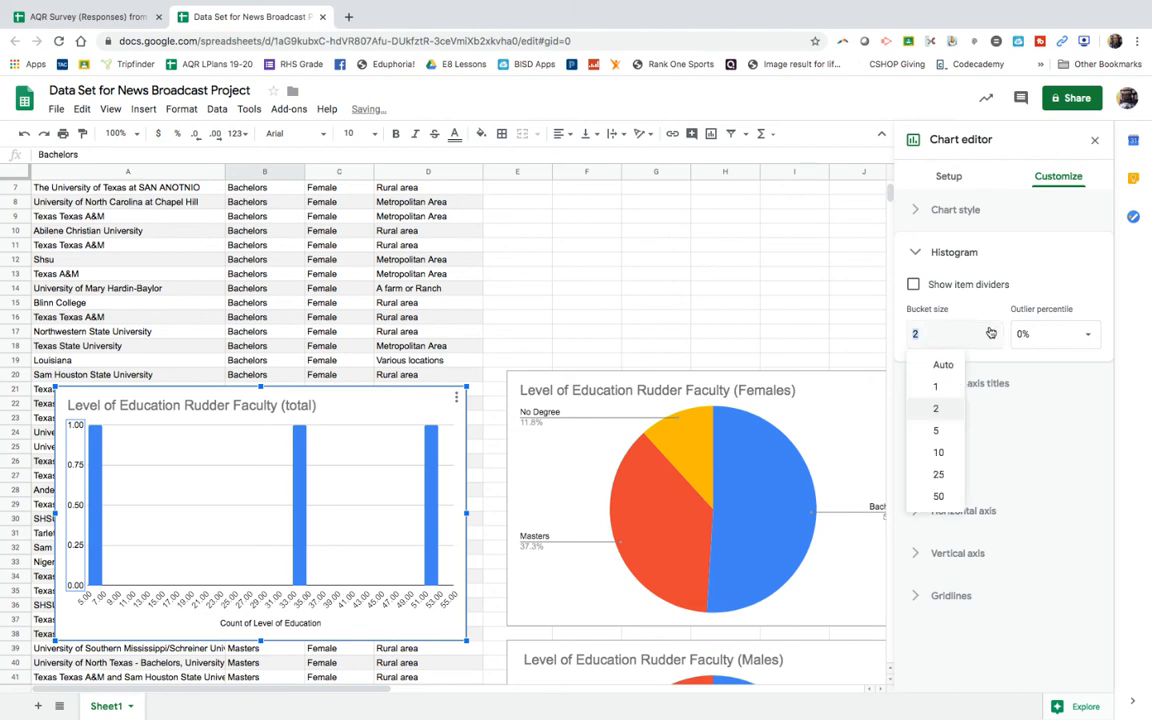
left_click(940, 475)
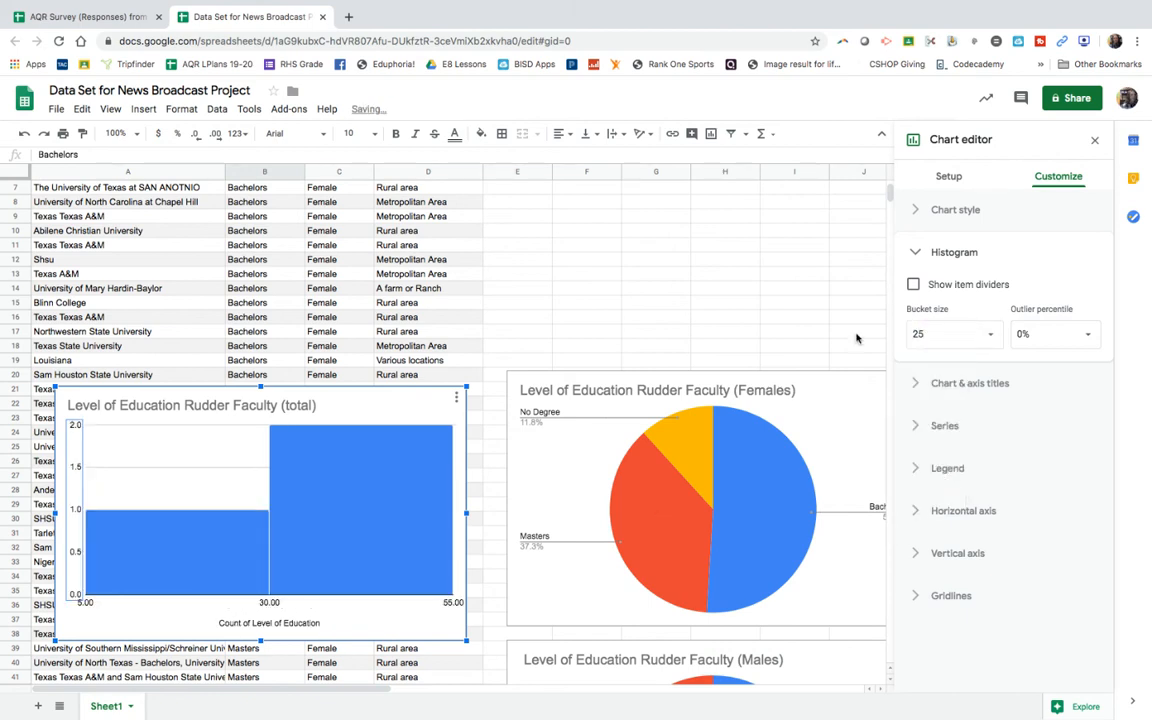
left_click(925, 334)
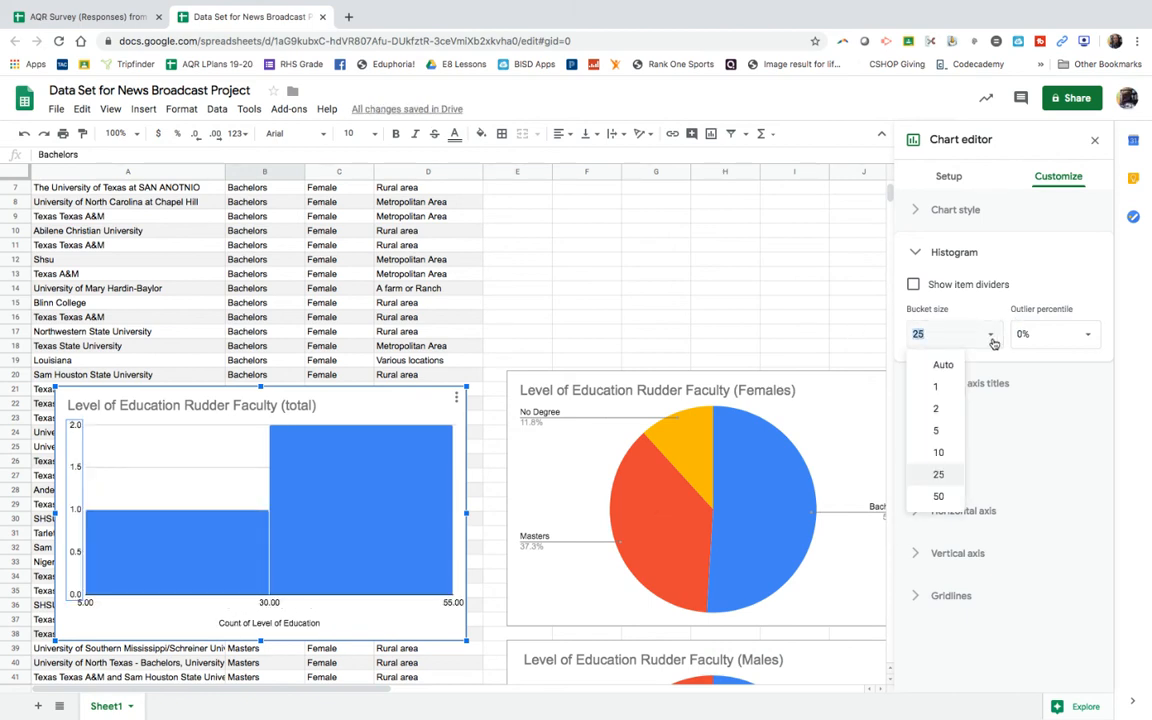
left_click(940, 432)
left_click(986, 338)
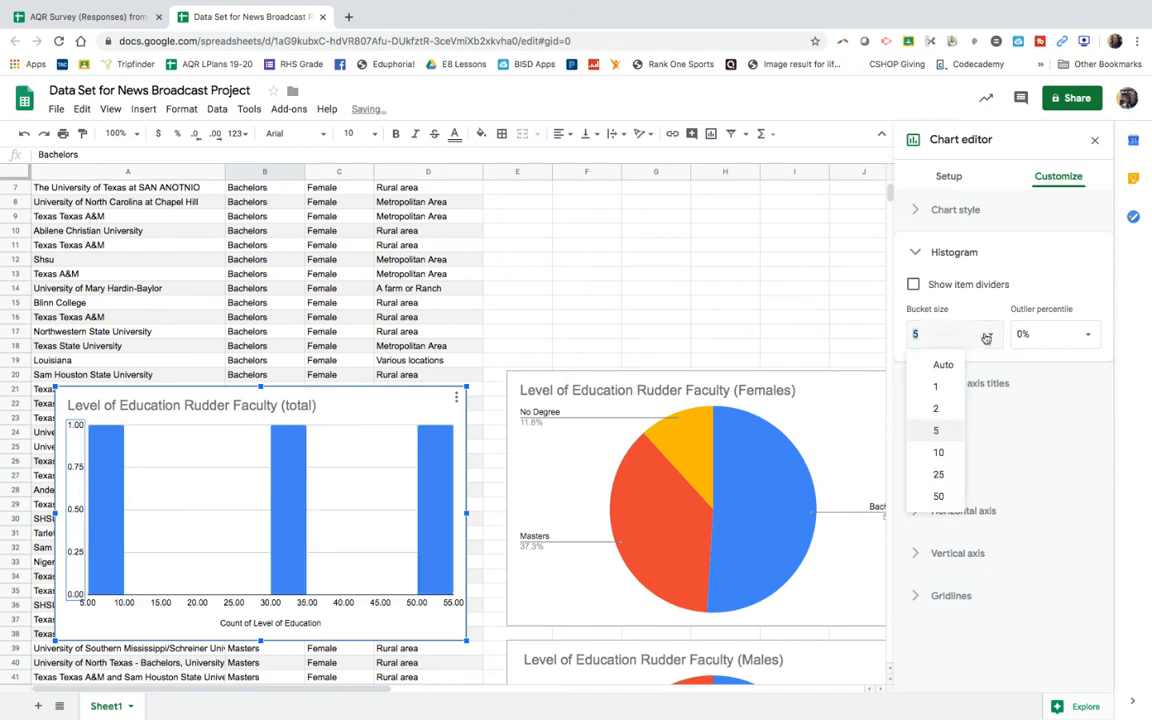
left_click(940, 477)
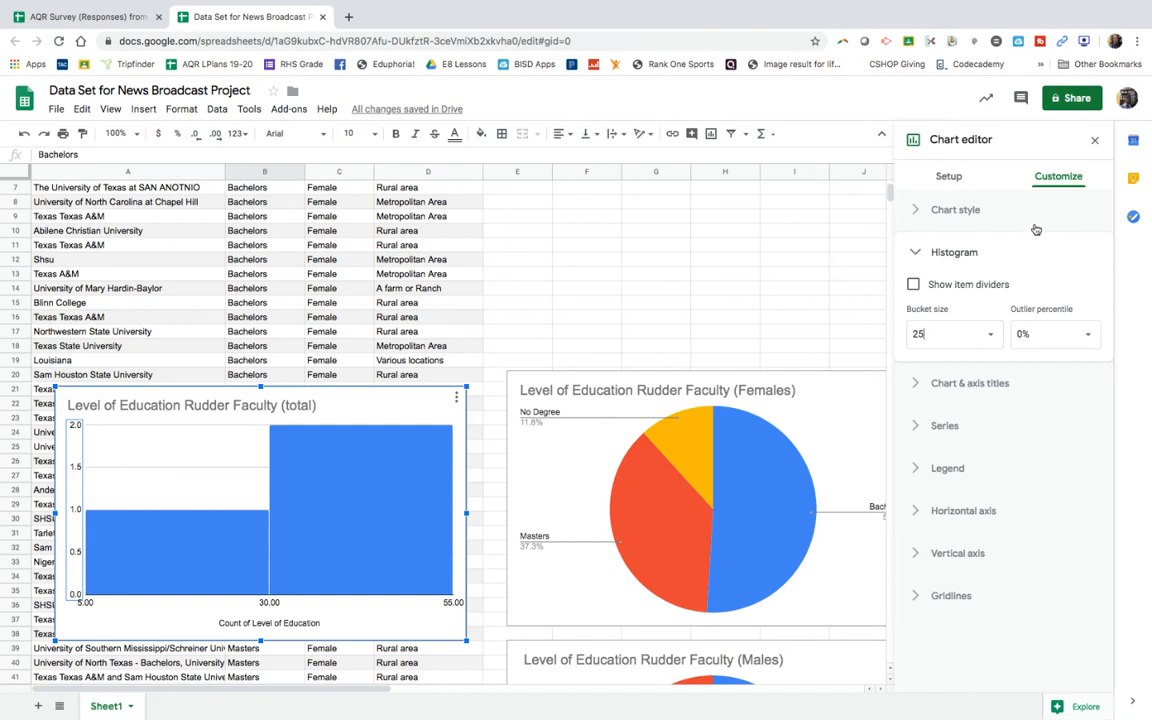
Step: Change the total faculty education histogram back to the suggested pie chart
left_click(946, 220)
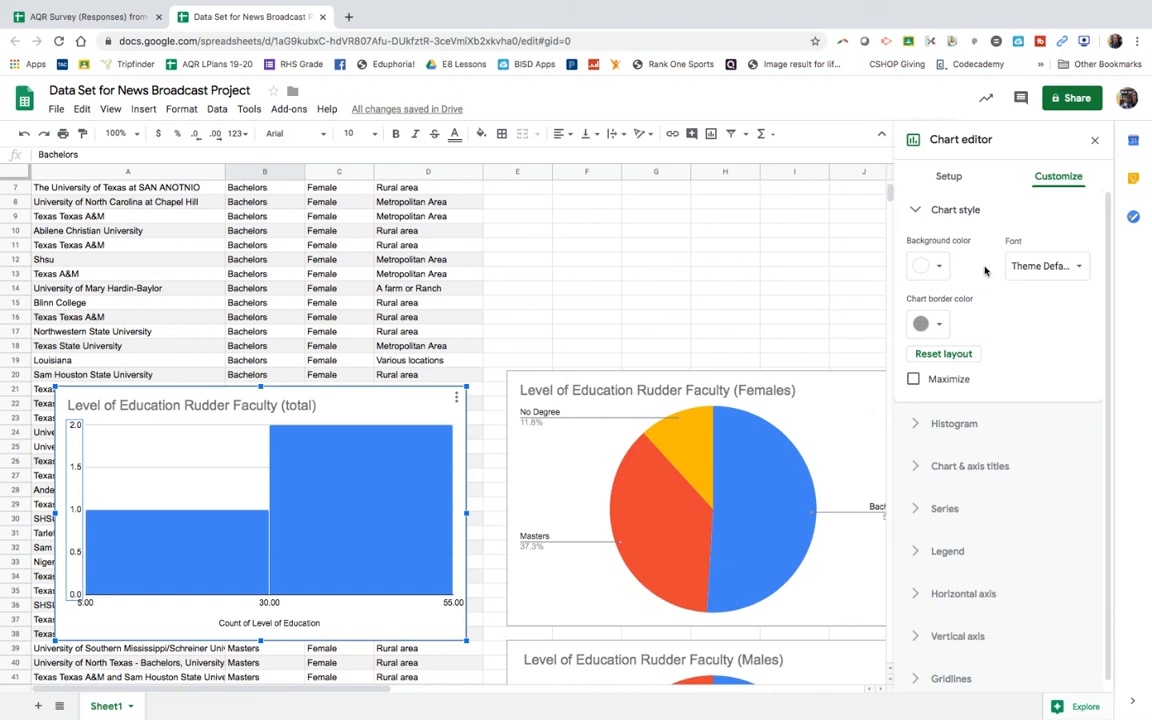
left_click(946, 177)
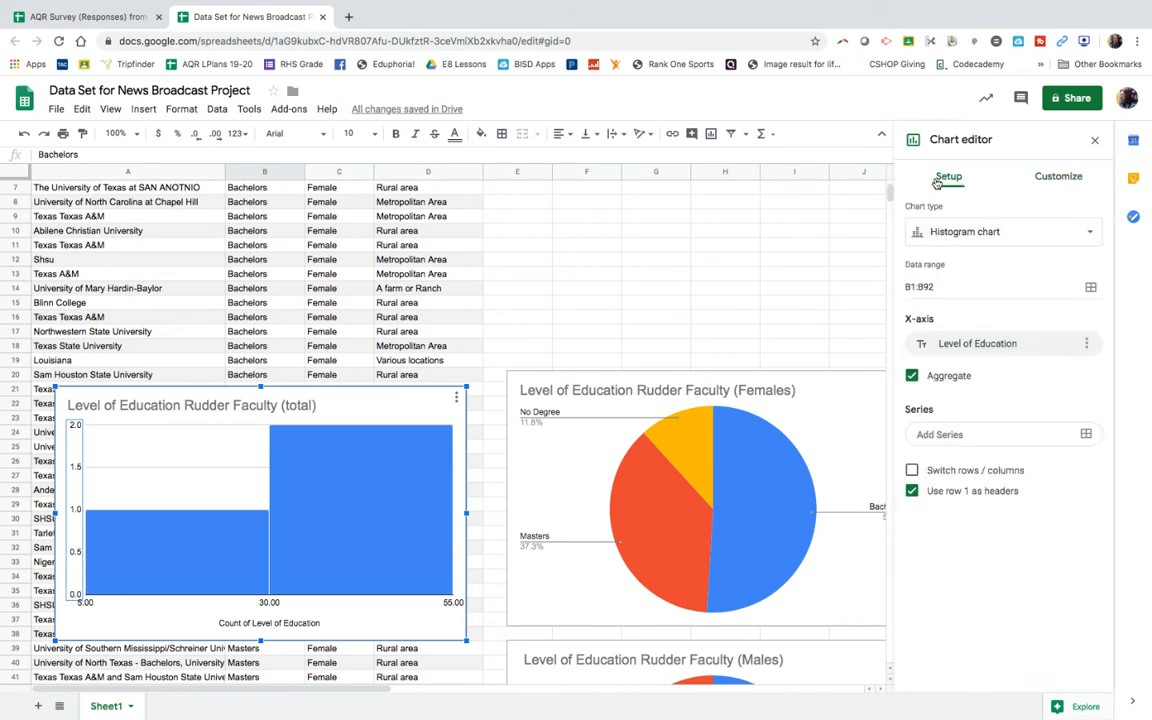
left_click(982, 236)
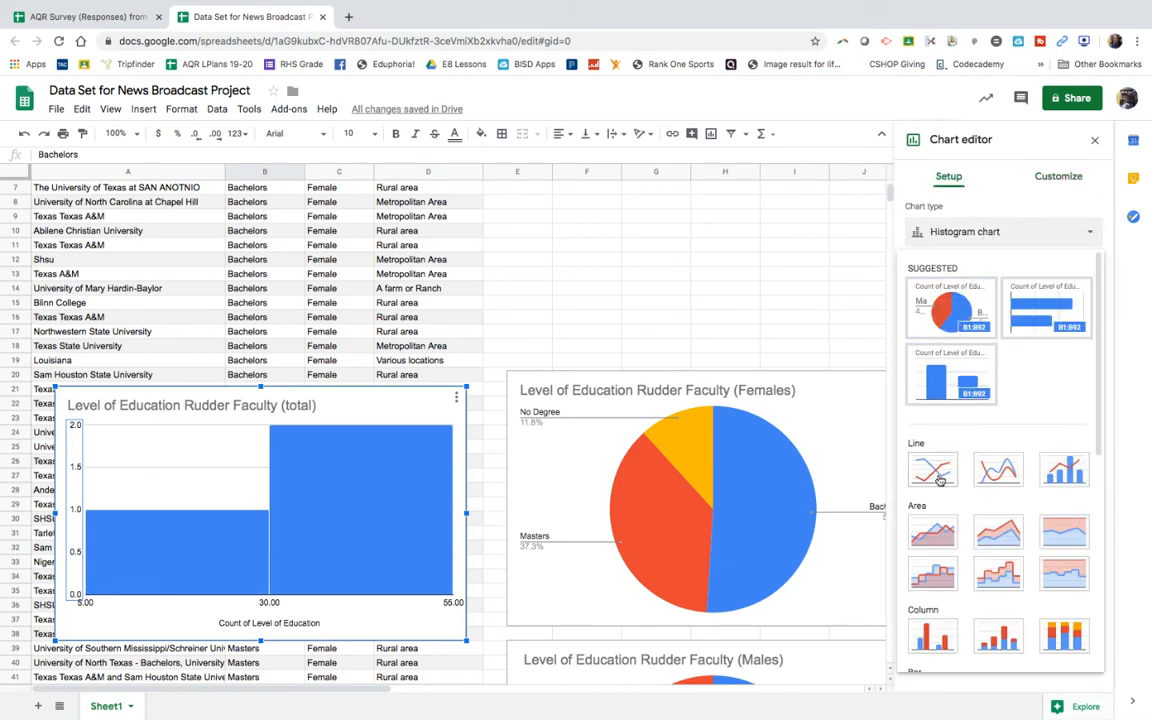
left_click(950, 310)
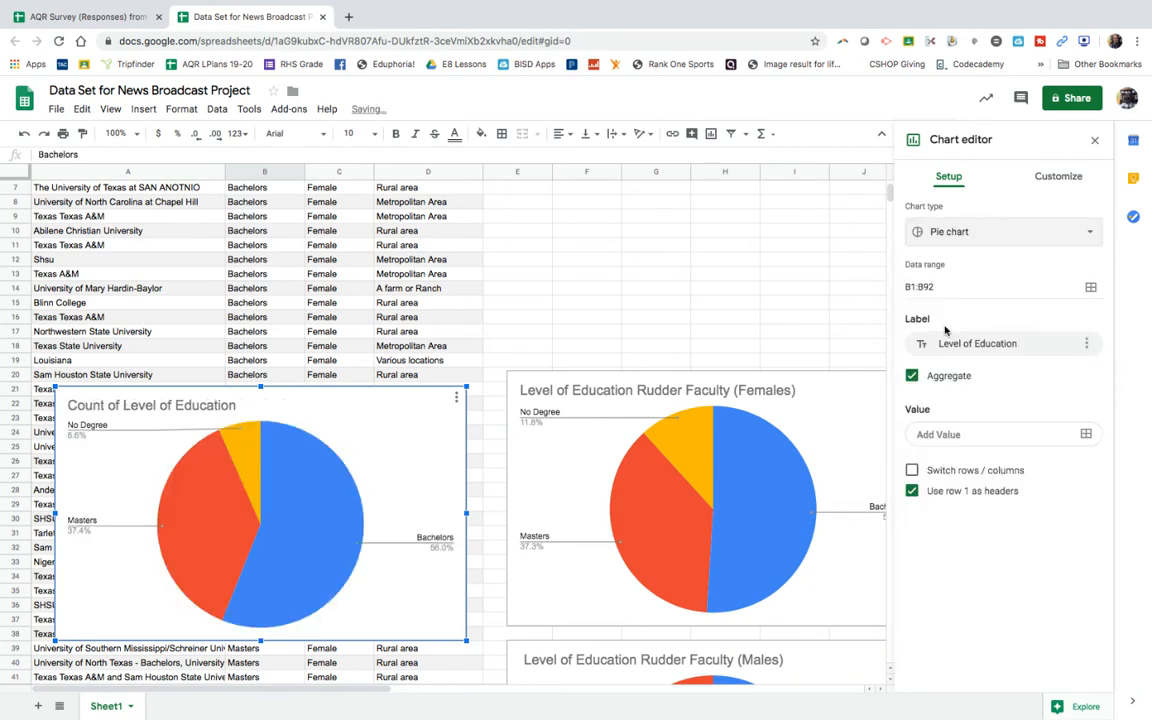
Step: Try the total faculty education chart as a bar chart, and set its type to the suggested column chart
left_click(920, 231)
left_click(1043, 311)
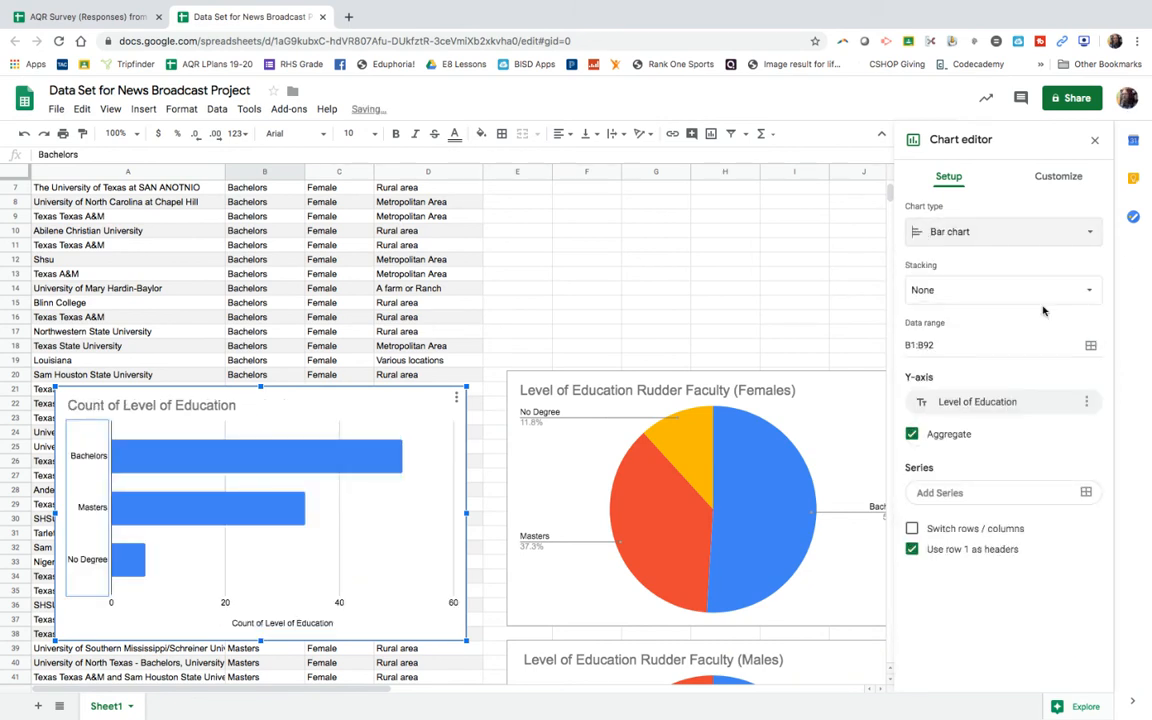
left_click(1021, 241)
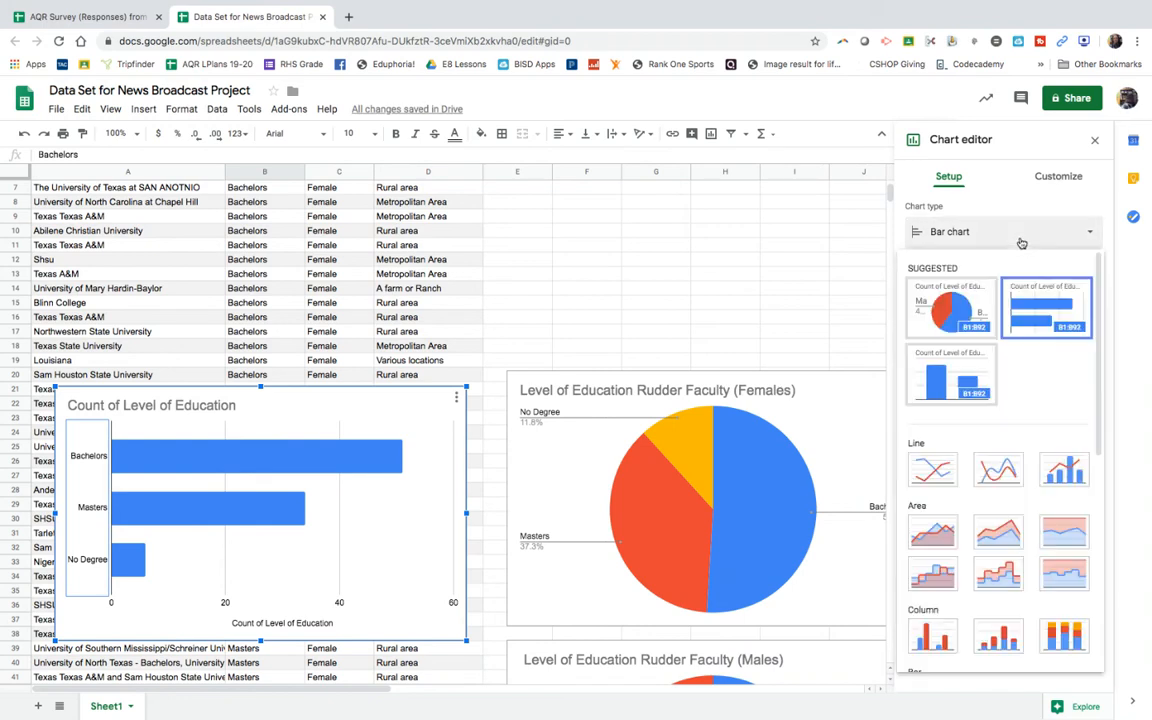
left_click(968, 399)
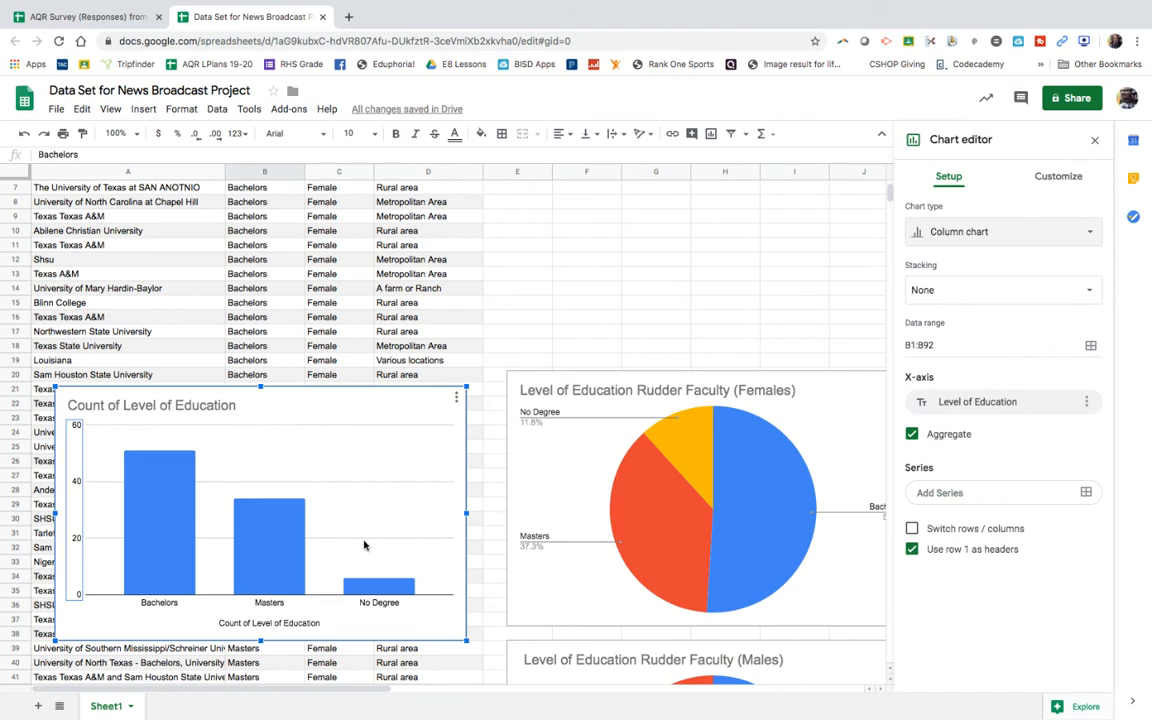
Step: Recolor the Level of Education series in the total faculty column chart to red and close the chart editor
double_click(275, 521)
left_click(942, 424)
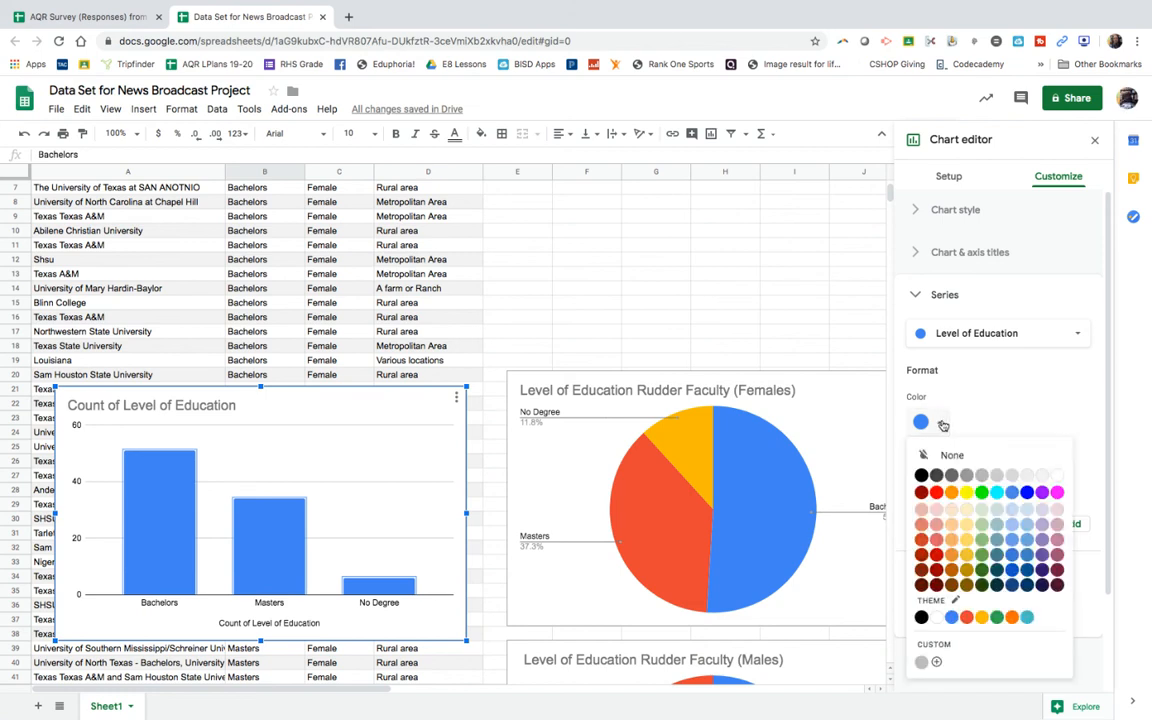
left_click(936, 491)
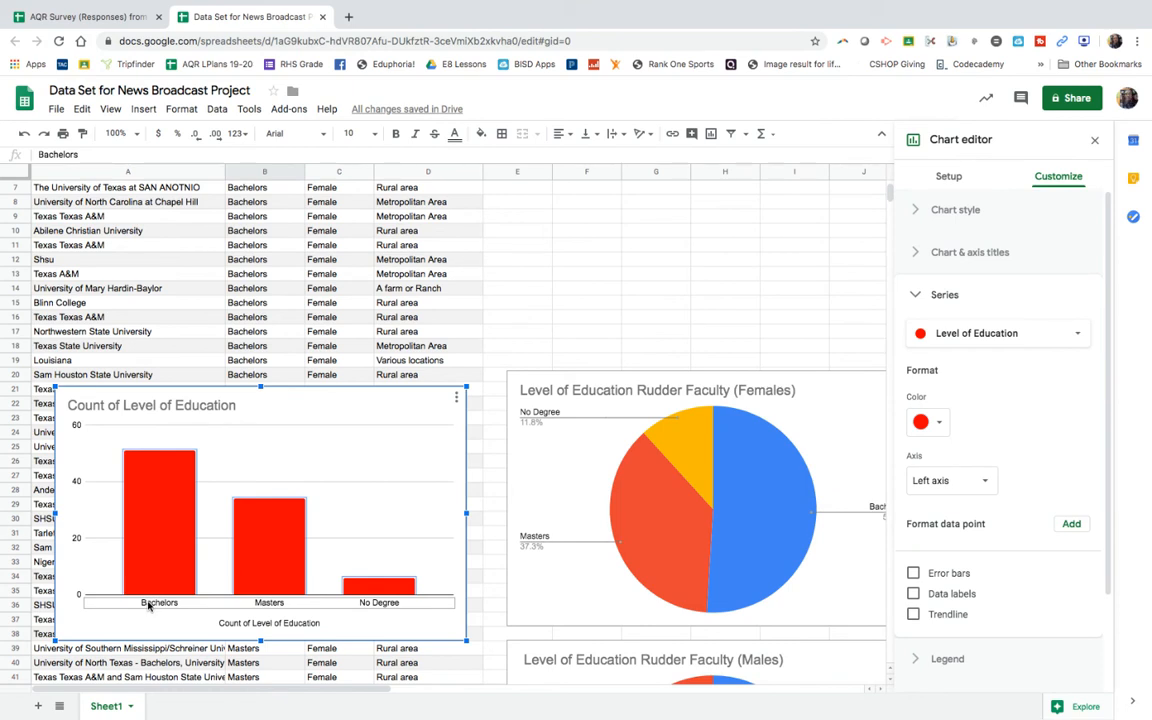
left_click(441, 288)
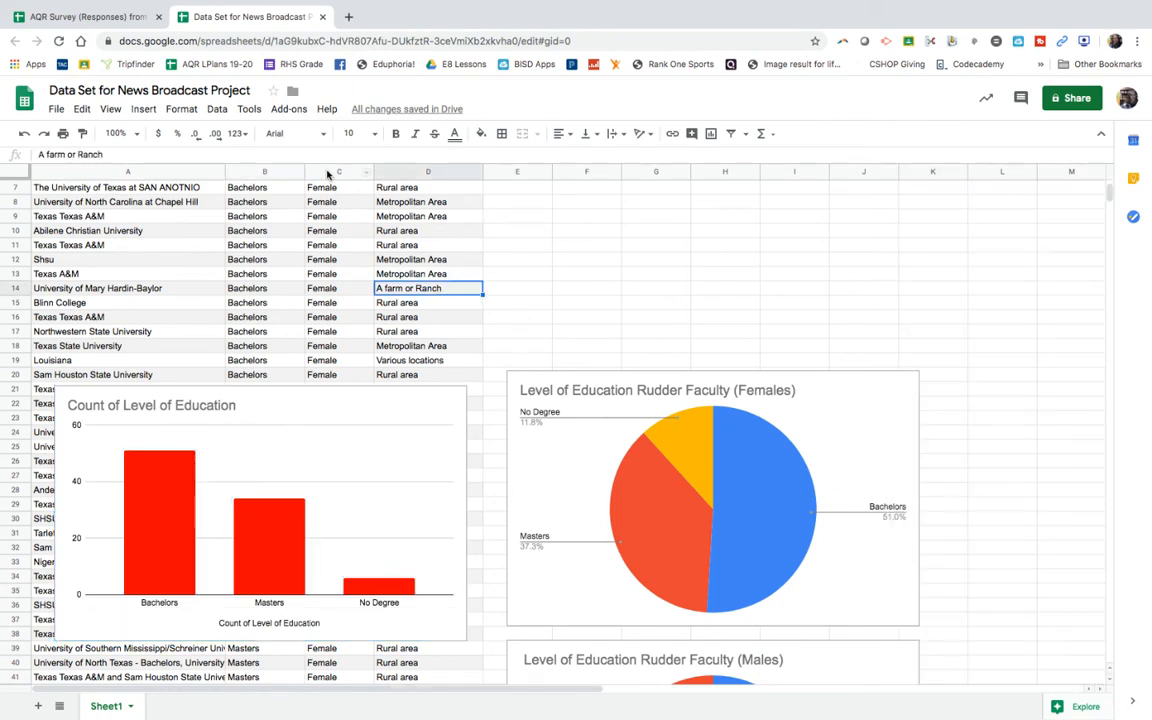
Step: Insert a pie chart of the Male/Female column, using range C1:C92
left_click(329, 172)
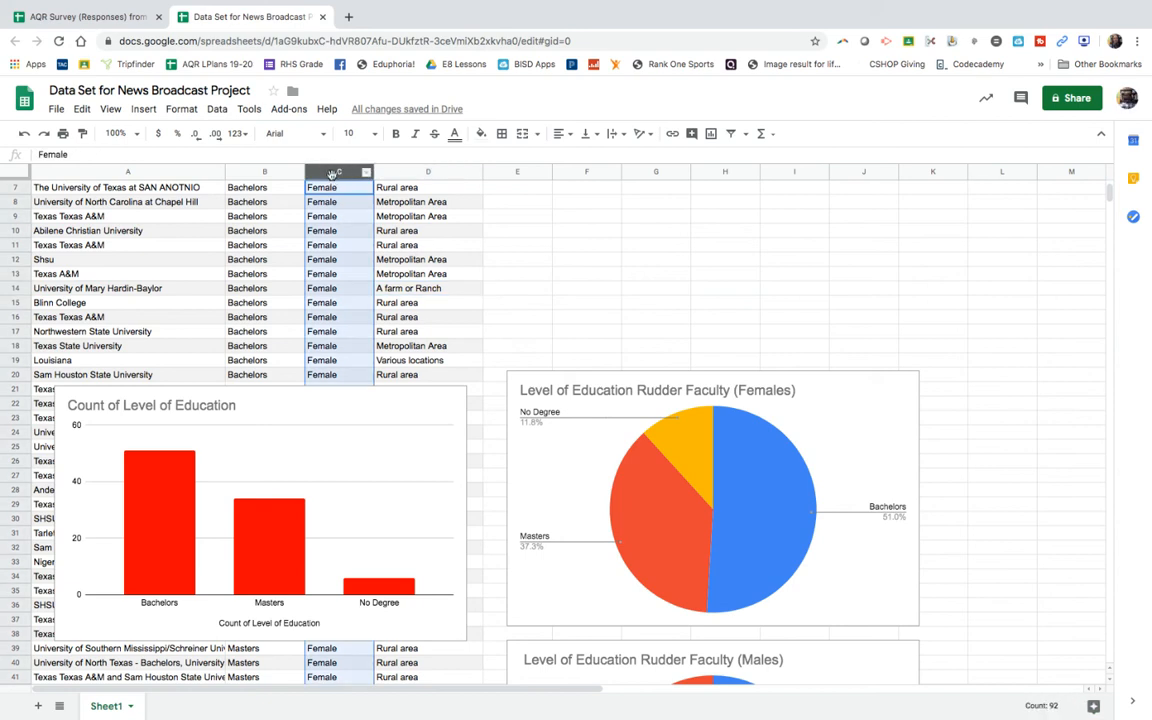
right_click(332, 175)
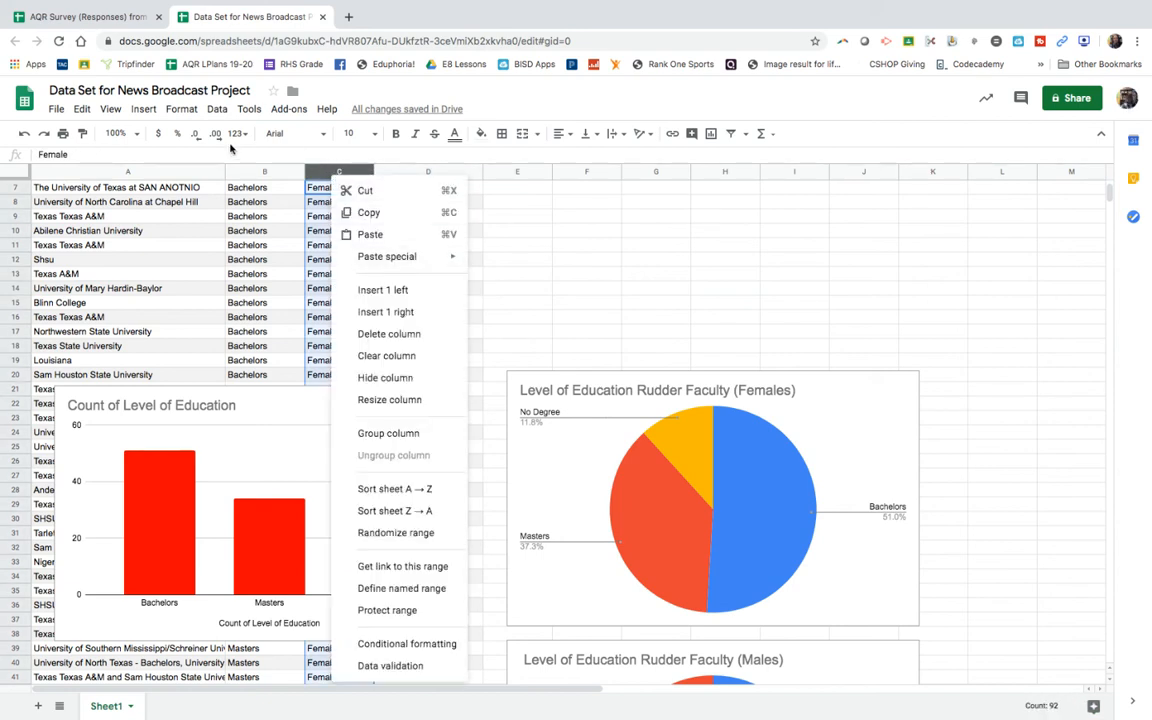
left_click(143, 110)
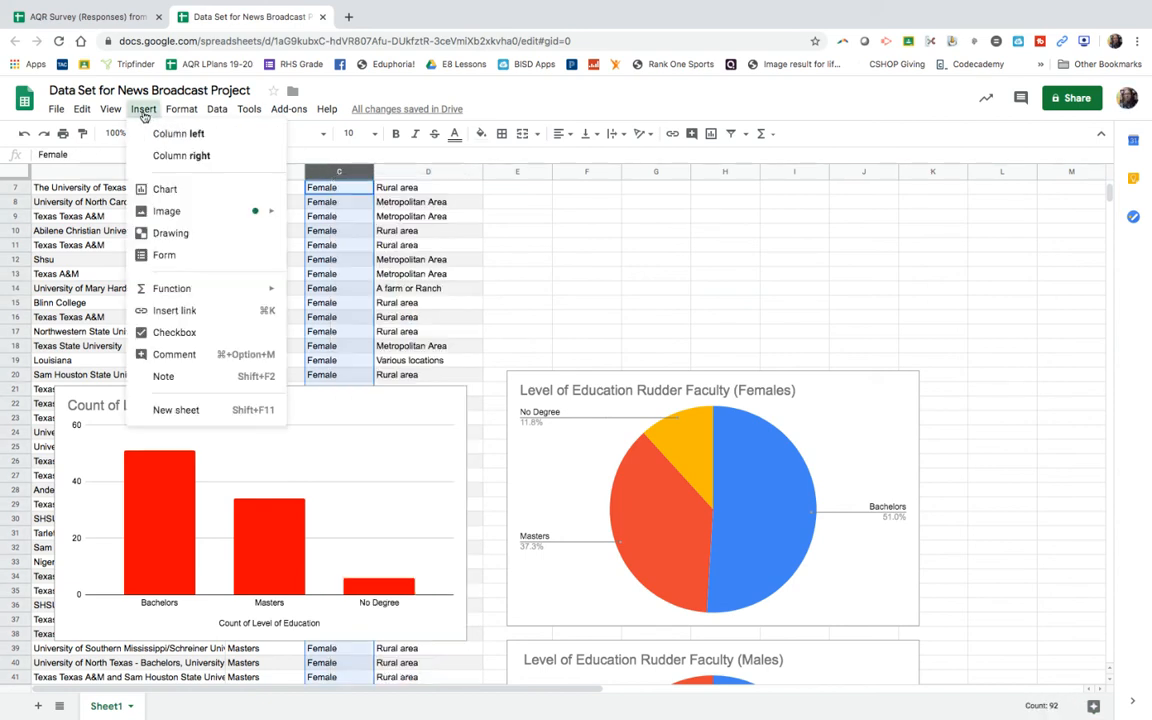
left_click(165, 189)
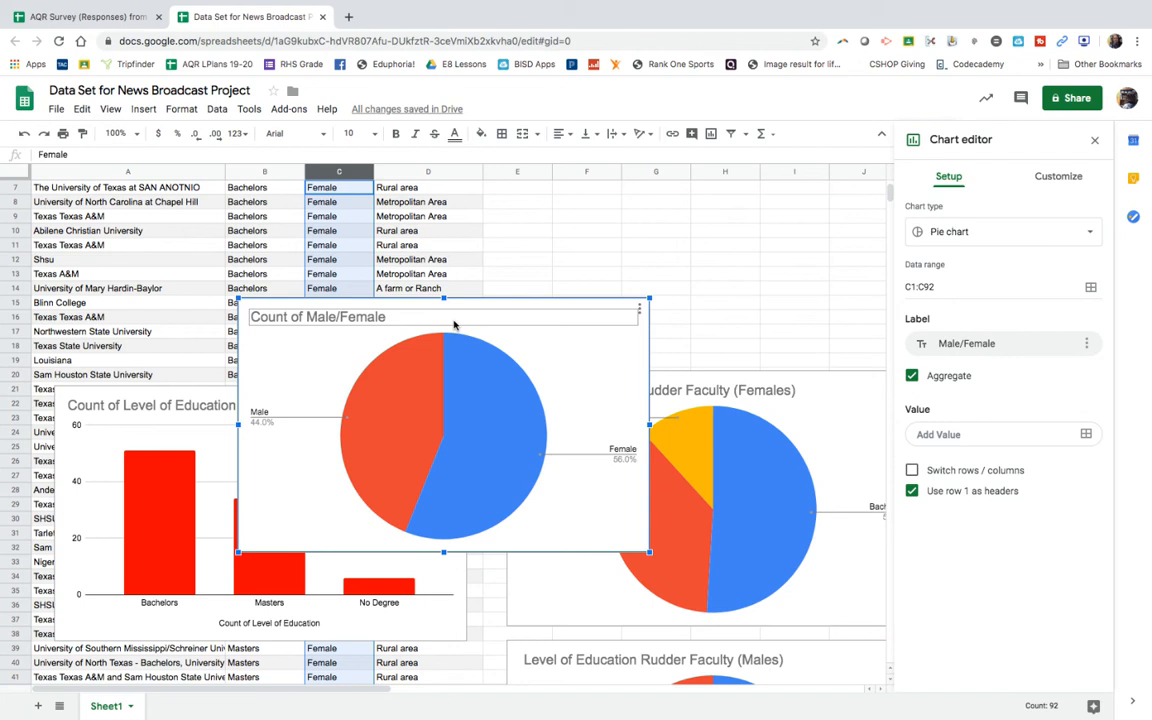
Step: Examine the Female and Male slices of the Male/Female pie chart in turn, and close the chart editor
left_click(464, 406)
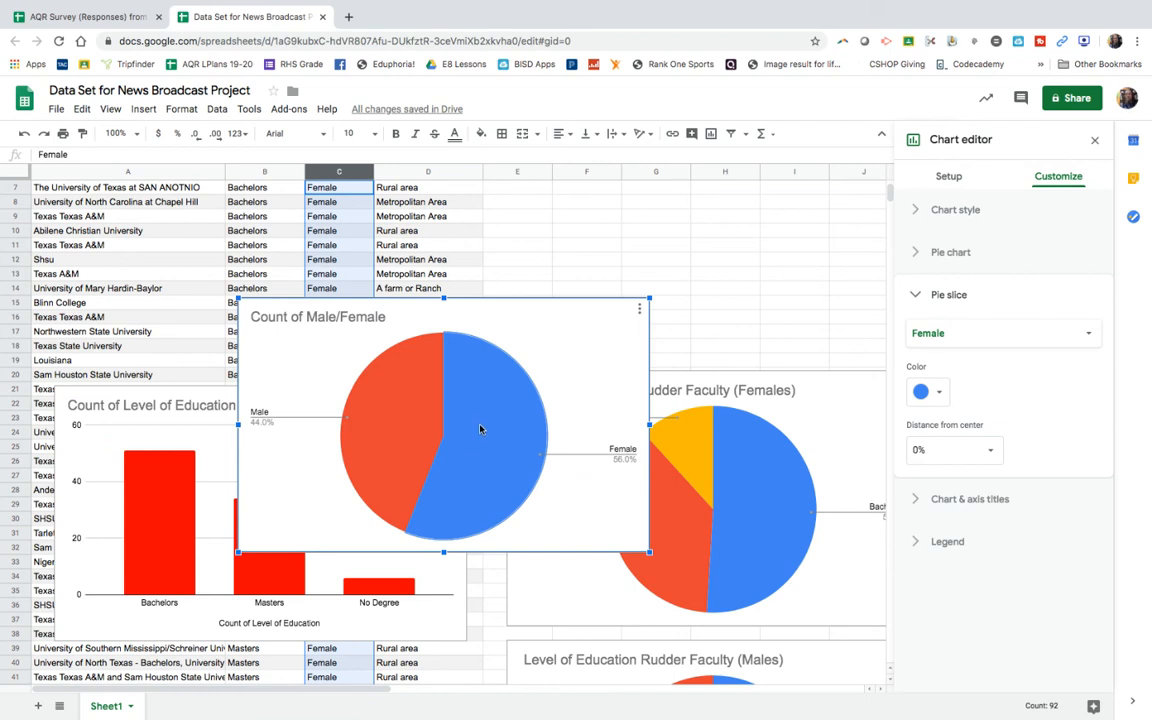
left_click(405, 431)
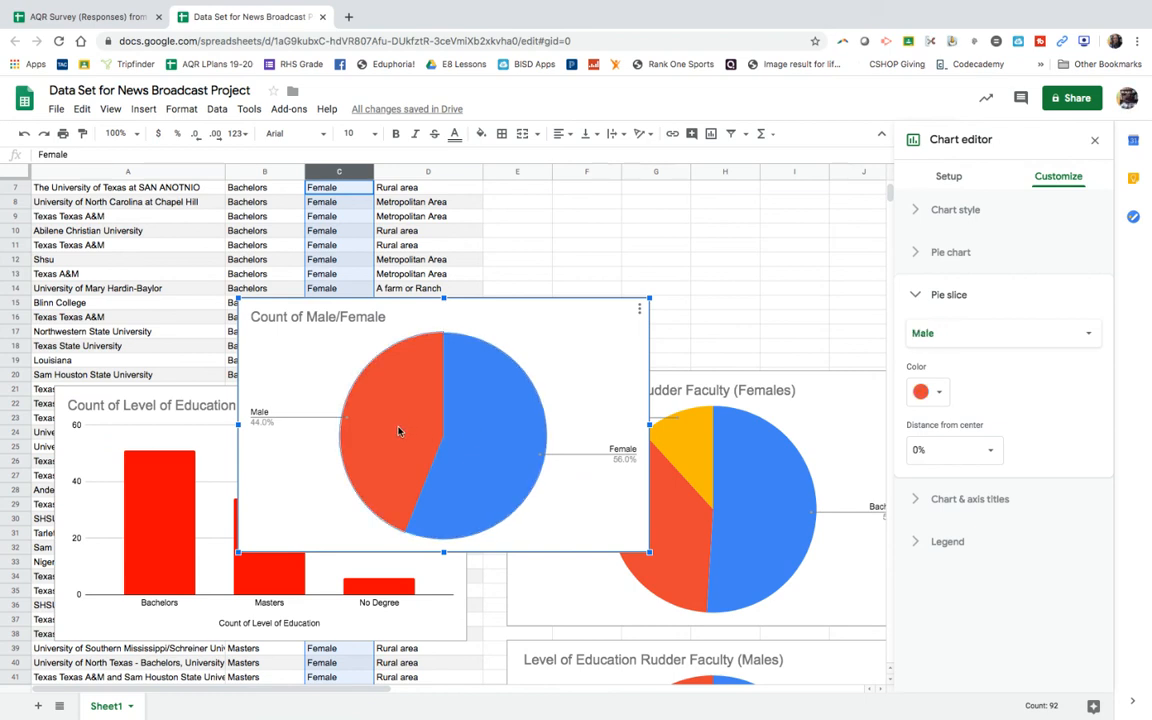
left_click(488, 435)
left_click(395, 415)
left_click(488, 444)
left_click(380, 422)
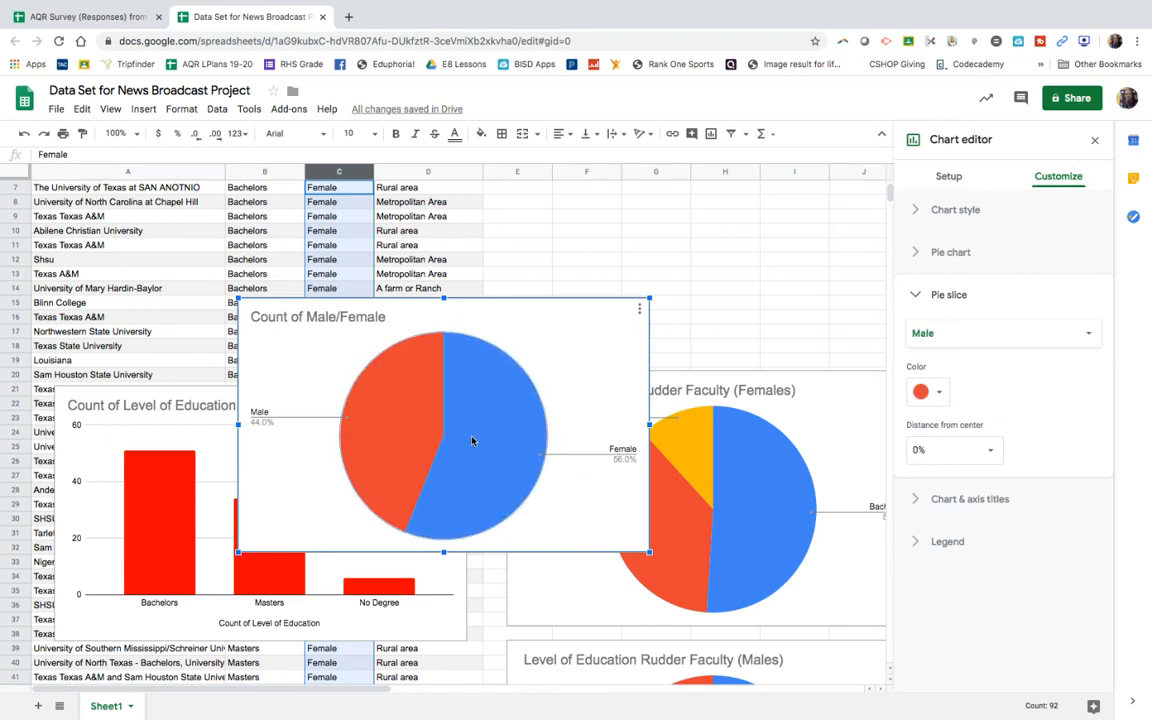
left_click(512, 246)
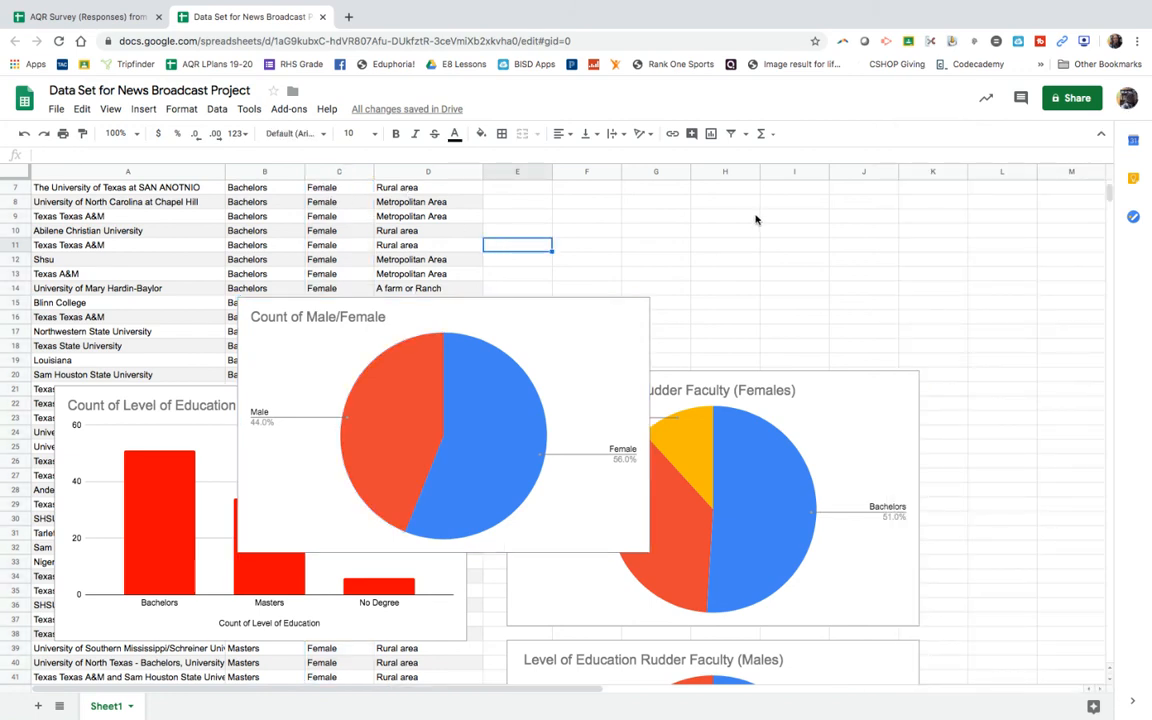
Step: Delete the Count of Male/Female pie chart from the sheet
left_click(656, 276)
left_click(532, 318)
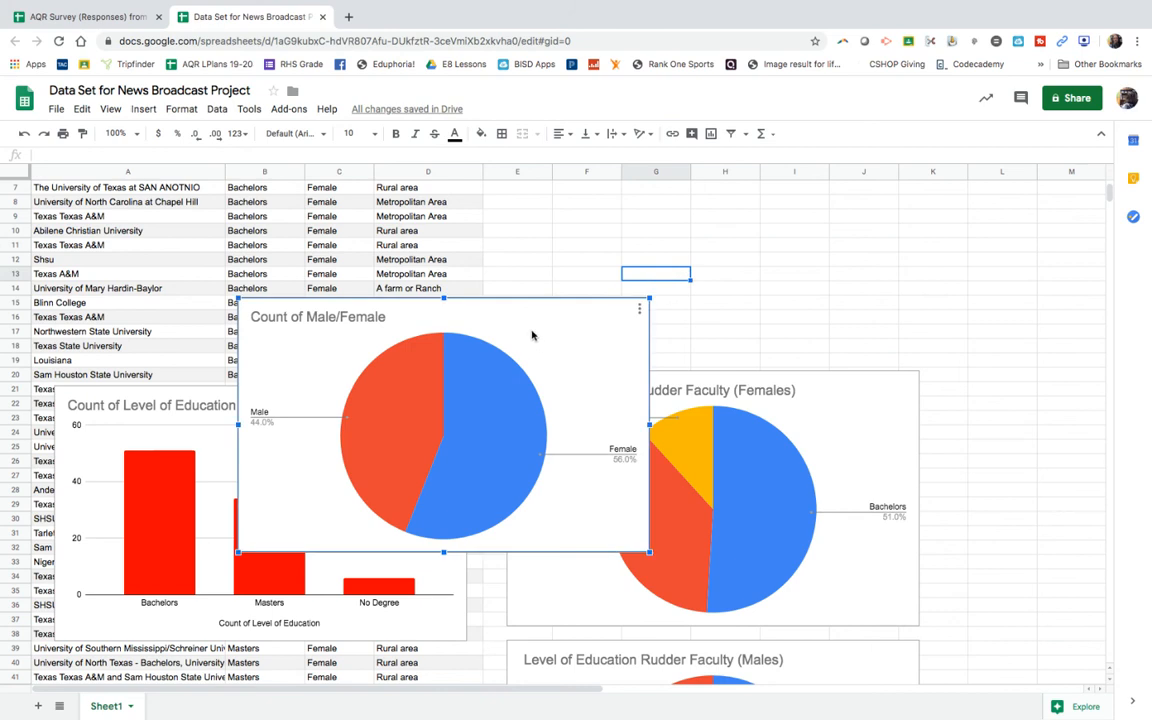
left_click(640, 310)
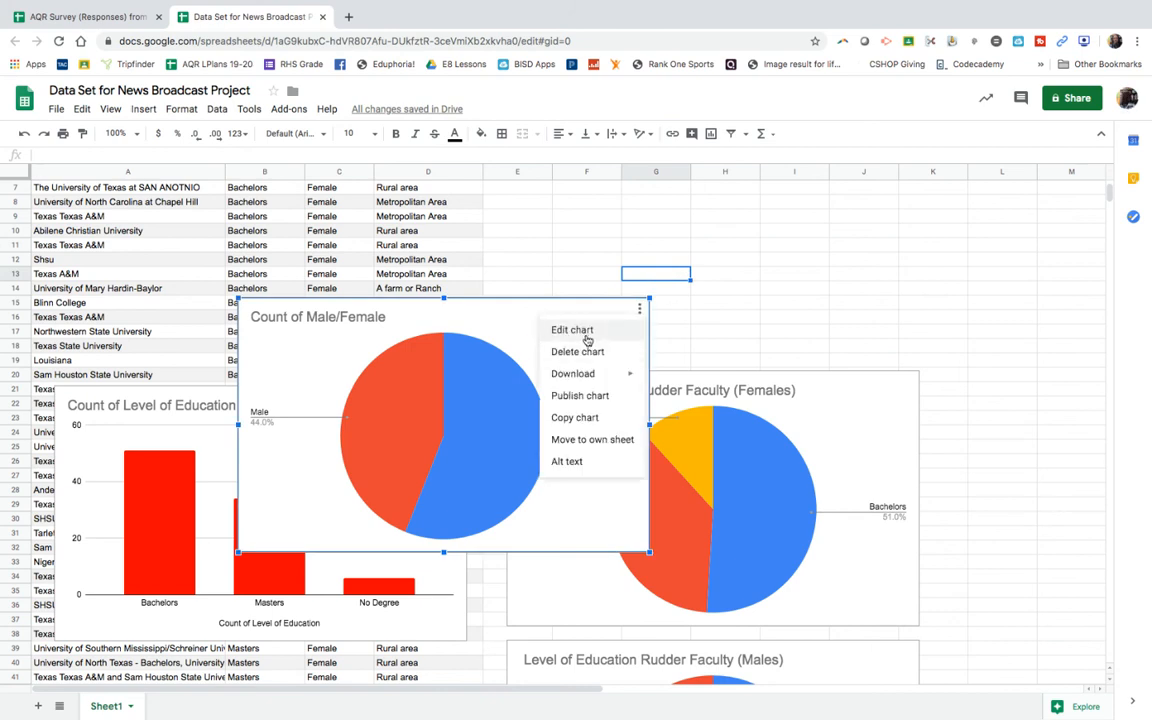
left_click(585, 352)
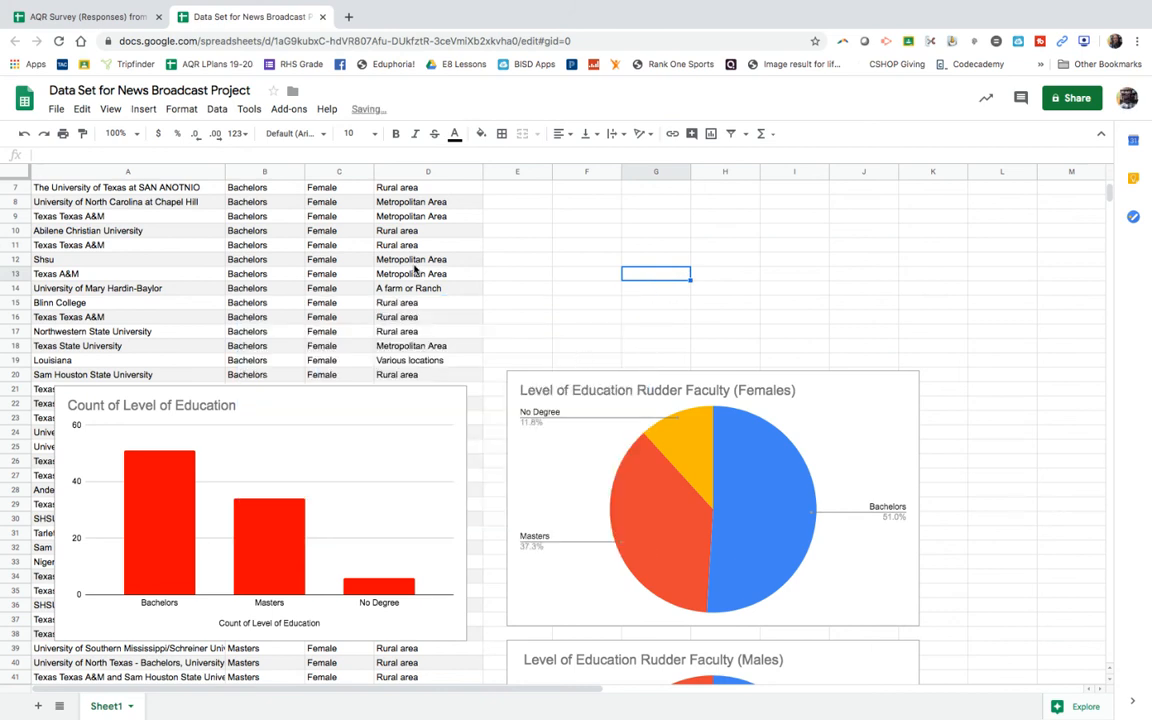
Step: Insert a pie chart of the "Where did you grow up?" column, using range D1:D92
left_click(408, 172)
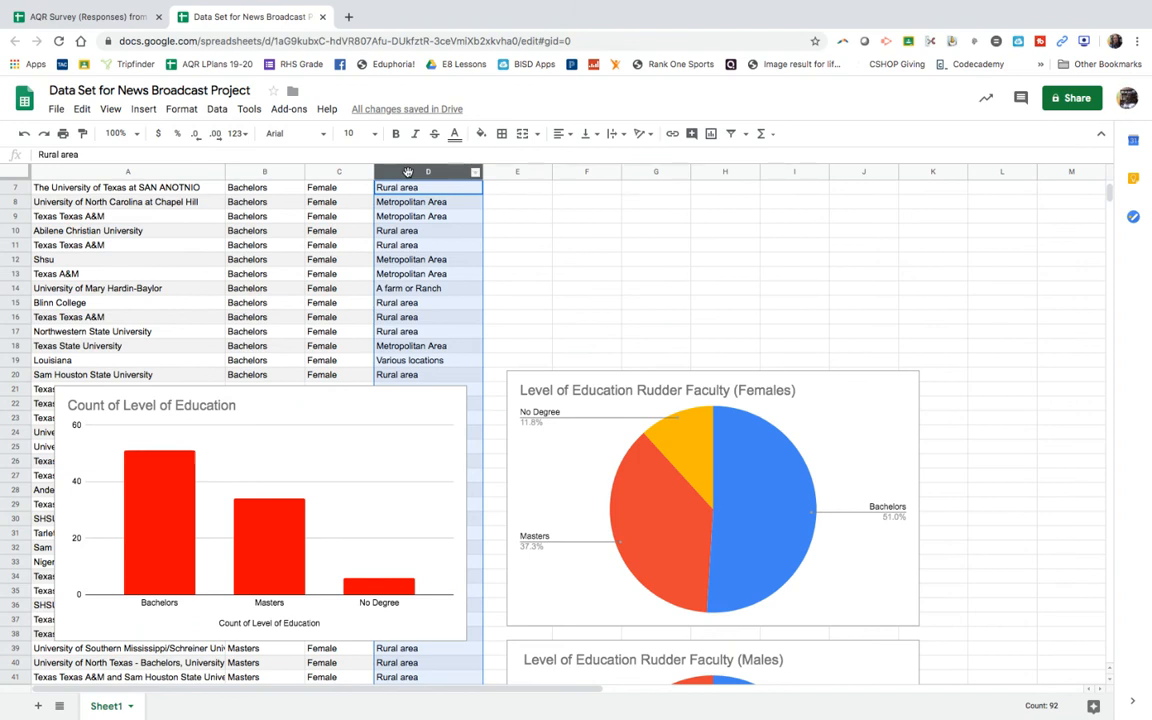
right_click(408, 172)
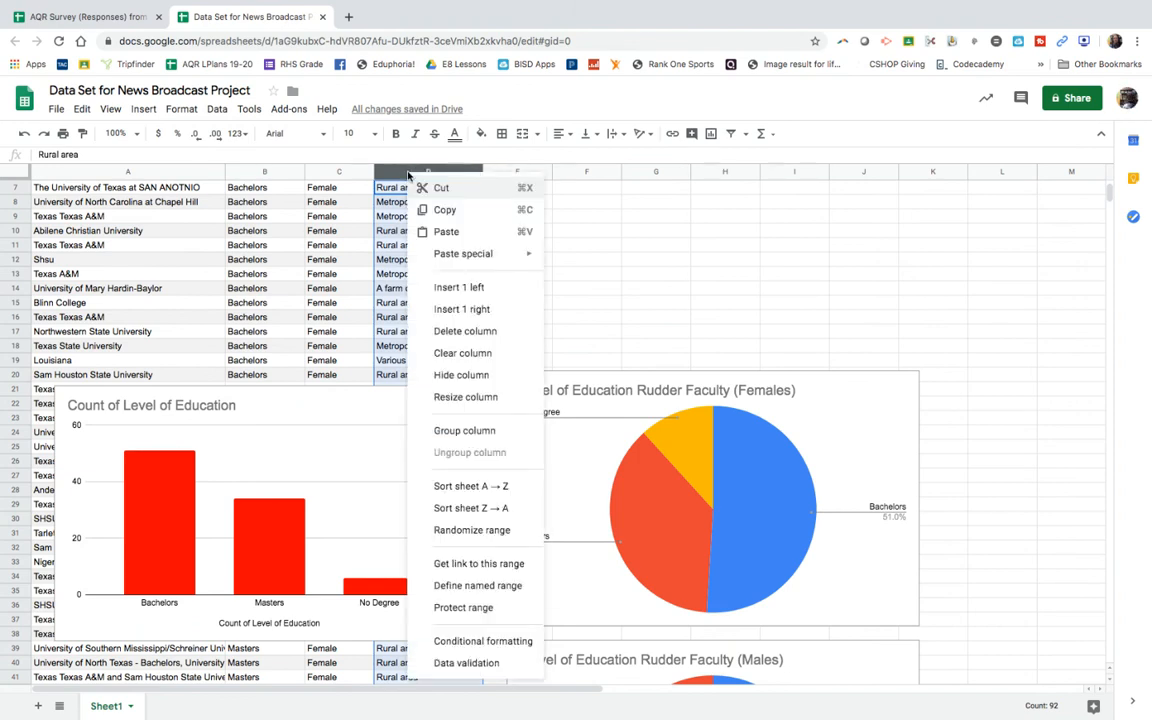
left_click(143, 108)
left_click(160, 190)
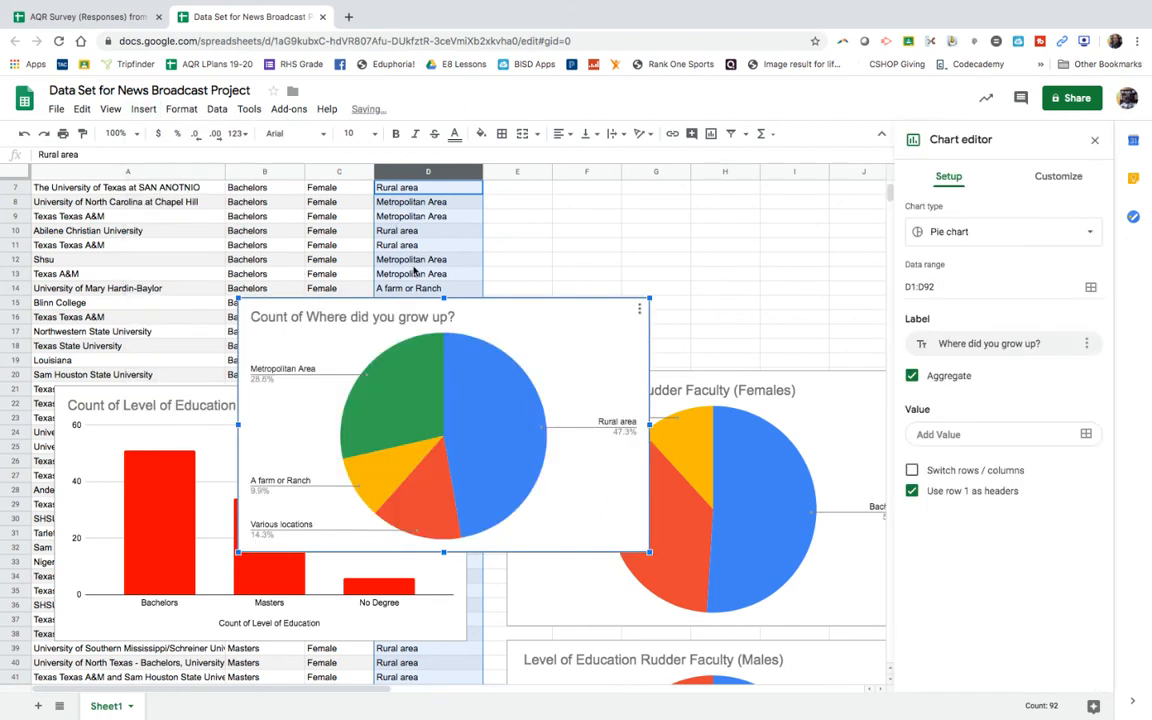
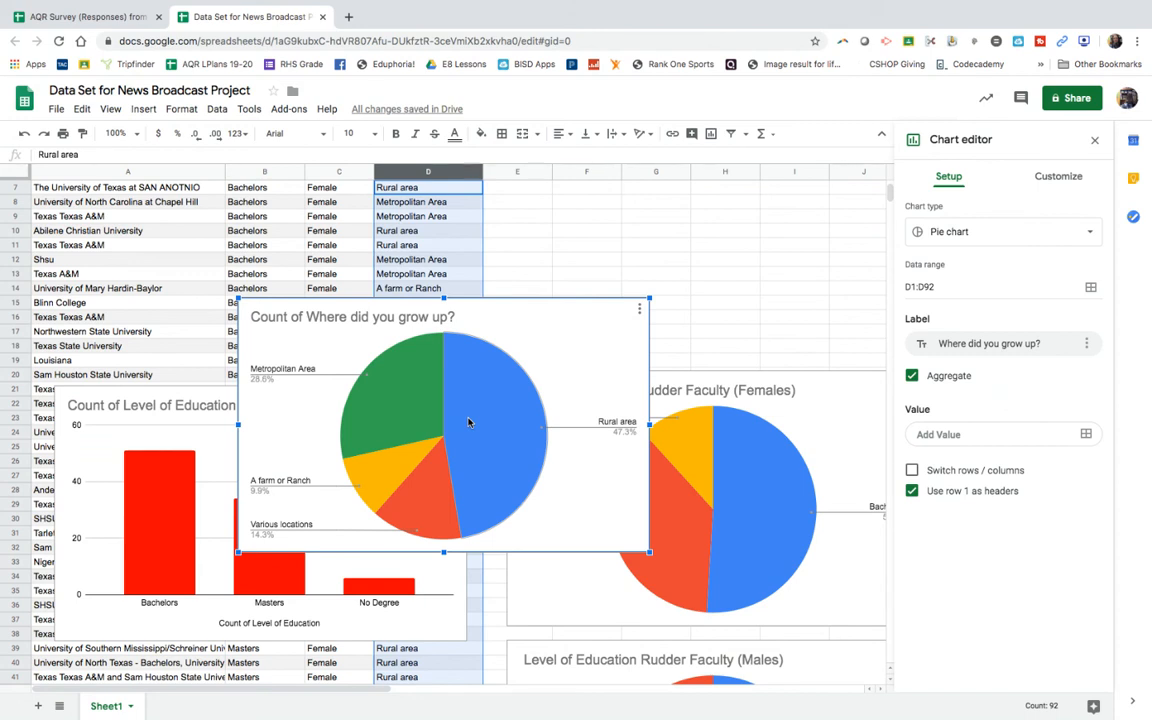
Step: Retitle the Count of Where did you grow up? pie chart as "Where did you grow up?" and close the chart editor
double_click(304, 315)
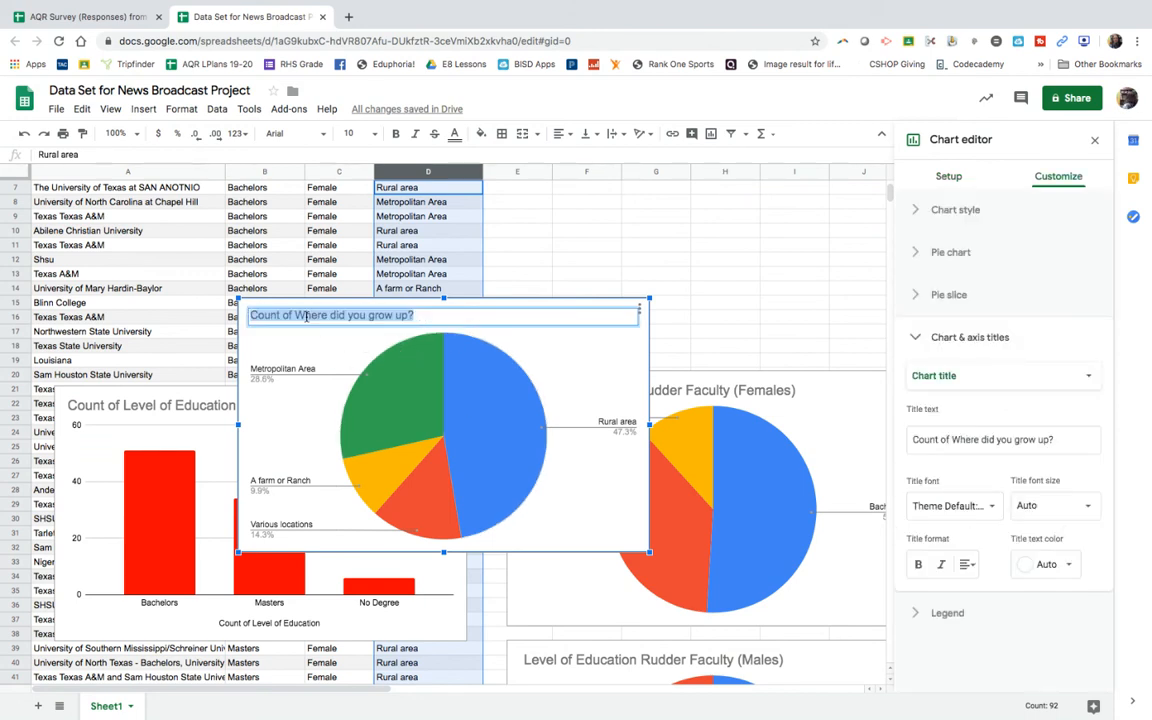
double_click(300, 315)
left_click_drag(300, 315, 246, 320)
left_click(283, 316)
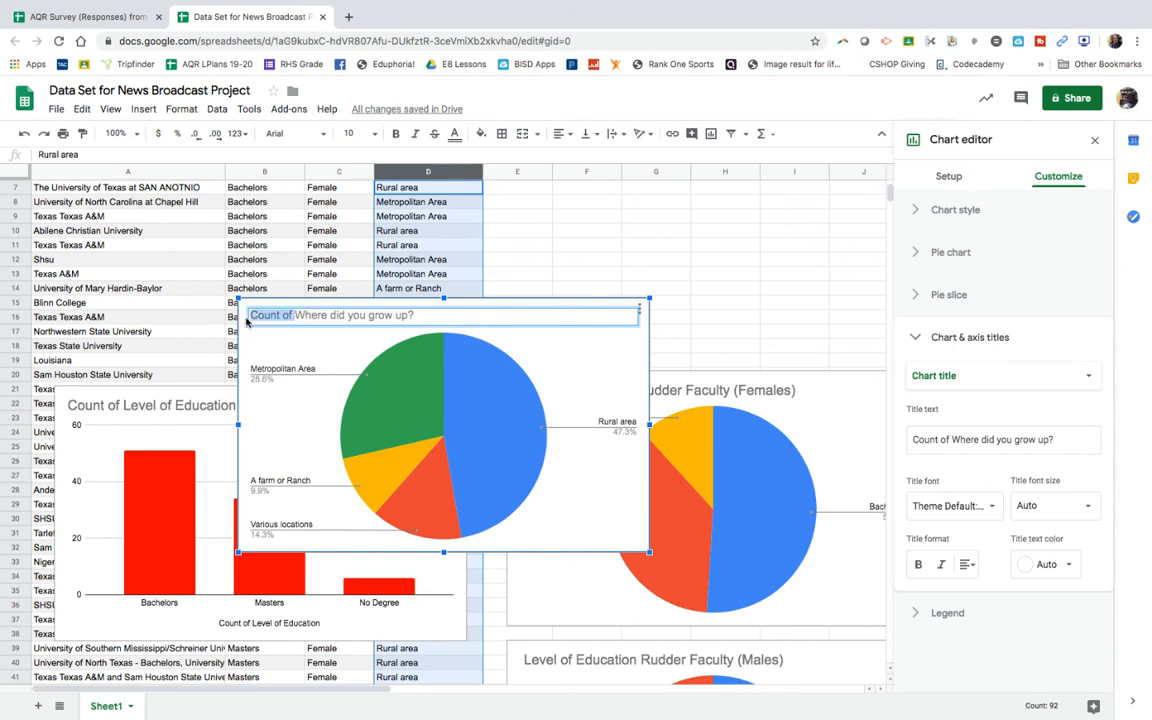
key("BackSpace")
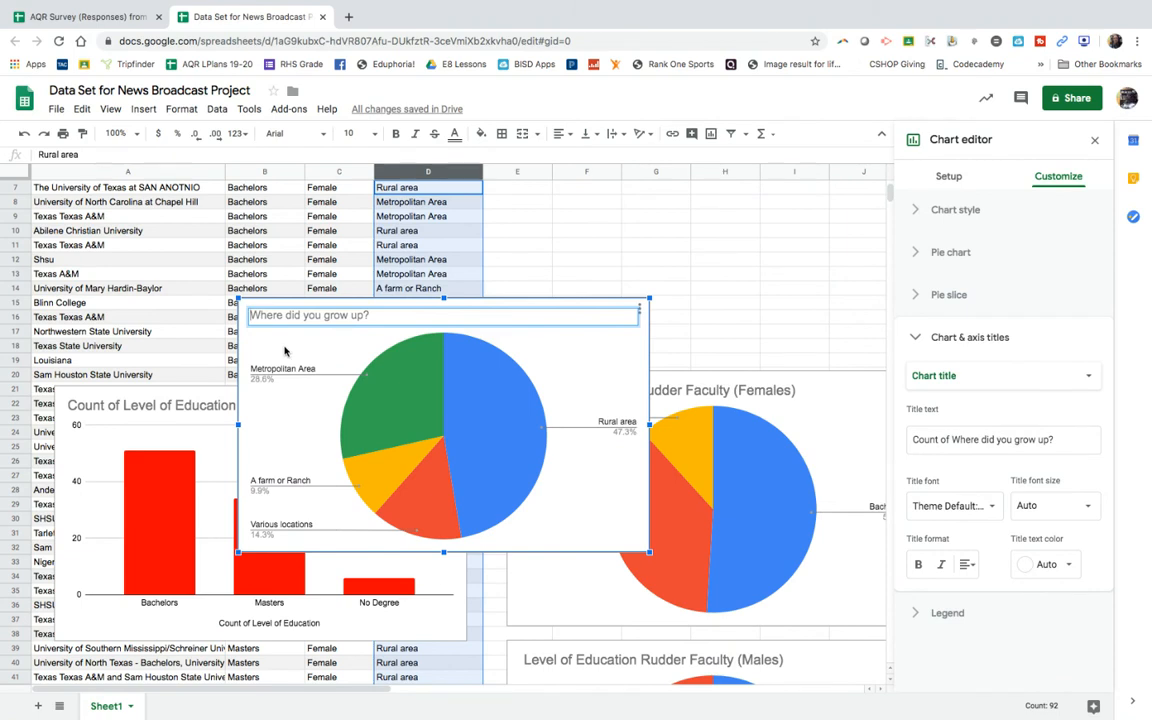
left_click(568, 261)
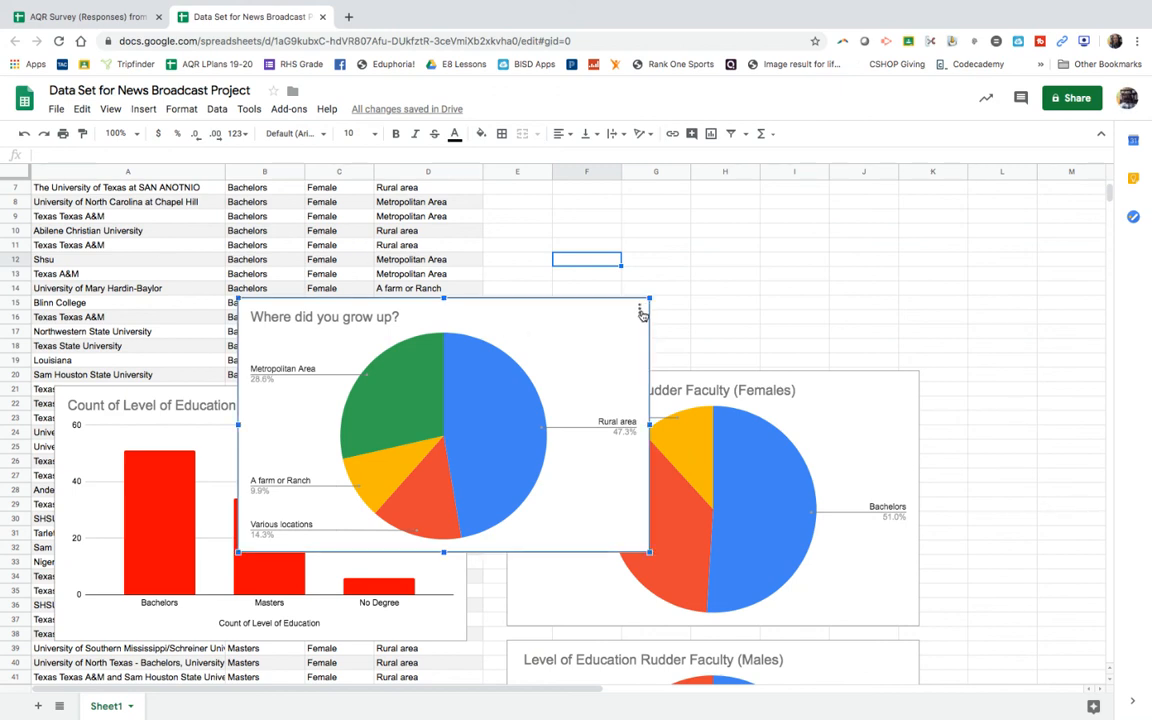
Step: Delete the "Where did you grow up?" pie chart and the Count of Level of Education bar chart
left_click(640, 309)
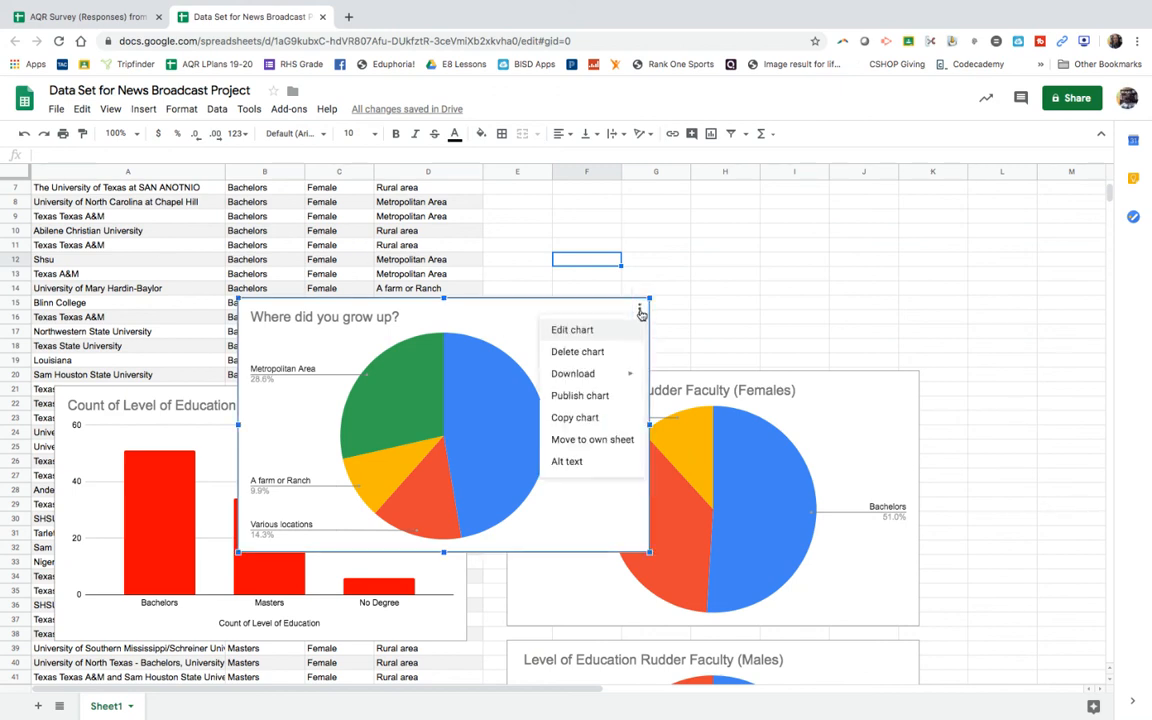
left_click(590, 353)
left_click(411, 410)
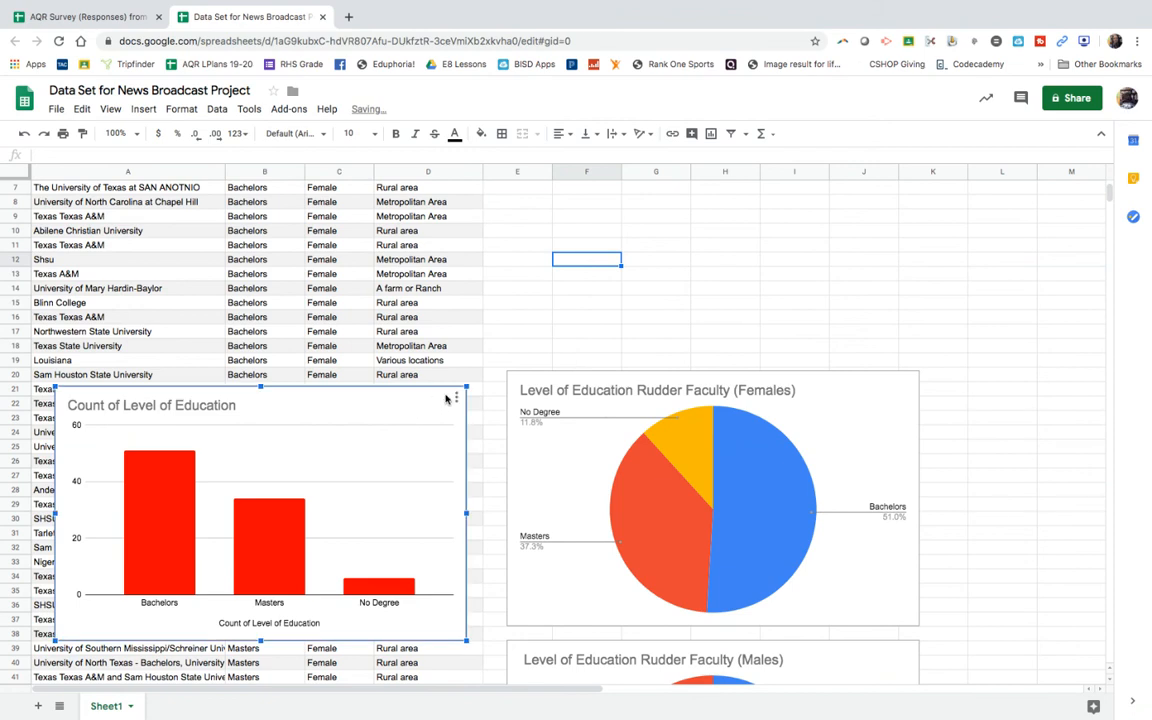
left_click(456, 397)
left_click(404, 441)
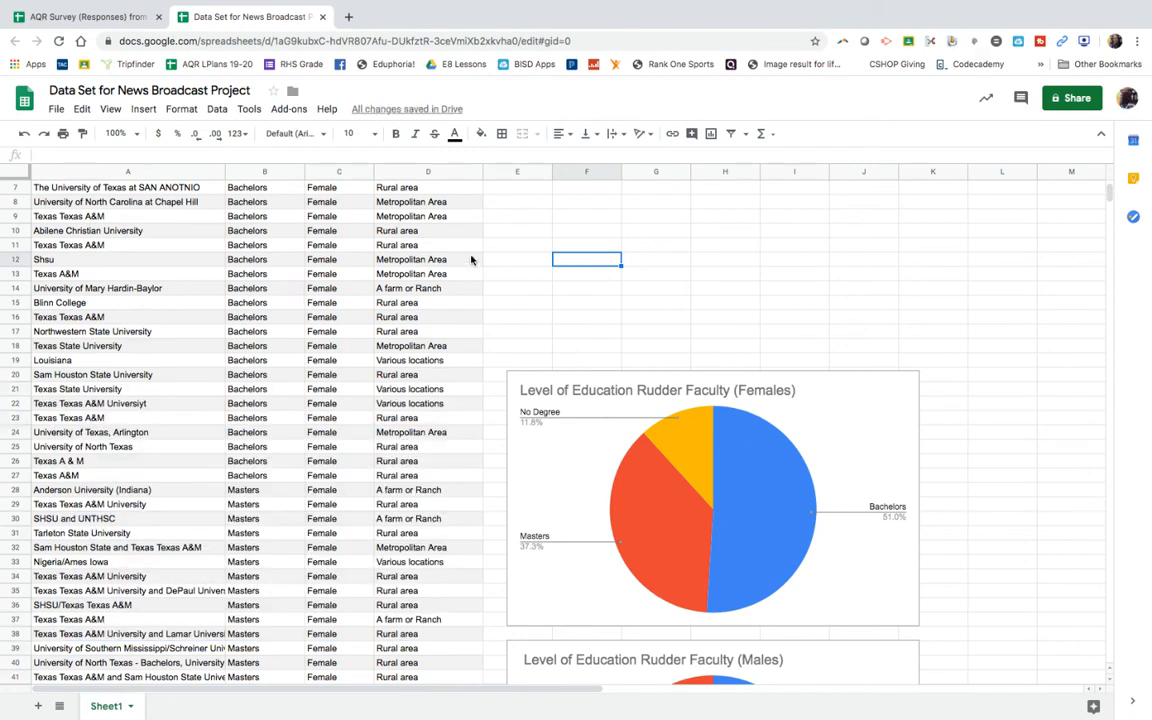
Step: Copy the "How many years have you been married? (Single =0)" column from the AQR Survey spreadsheet into column E of the news broadcast data set
scroll(380, 275, "up", 3)
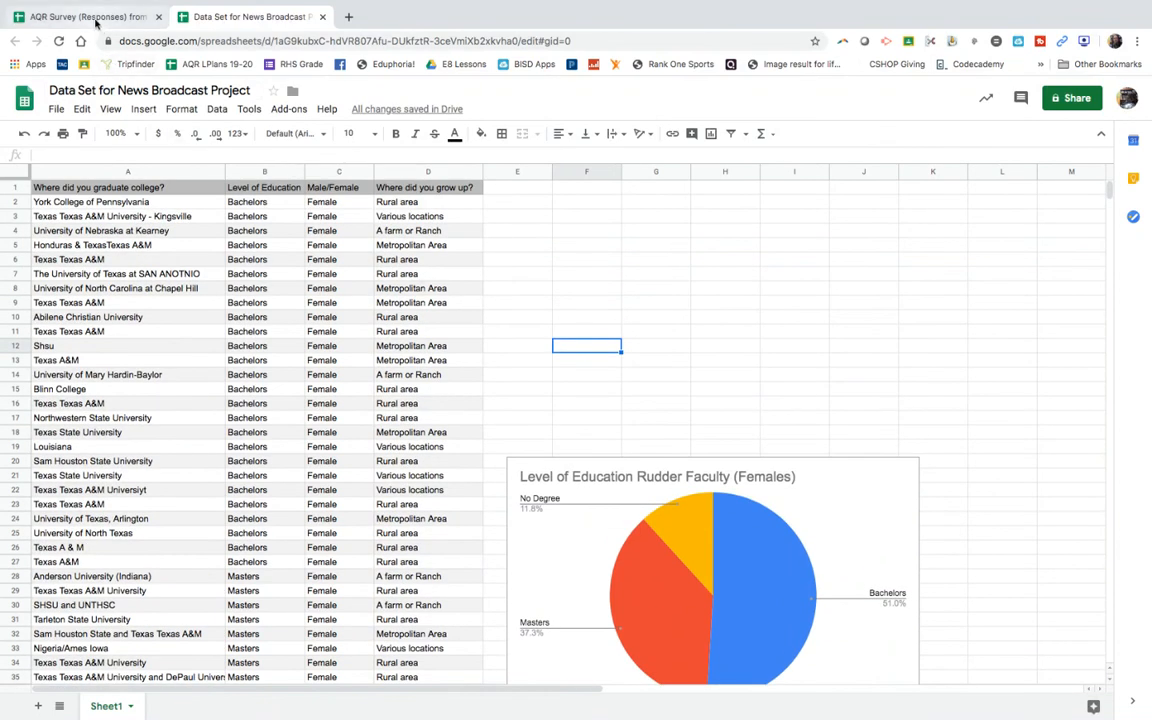
left_click(86, 17)
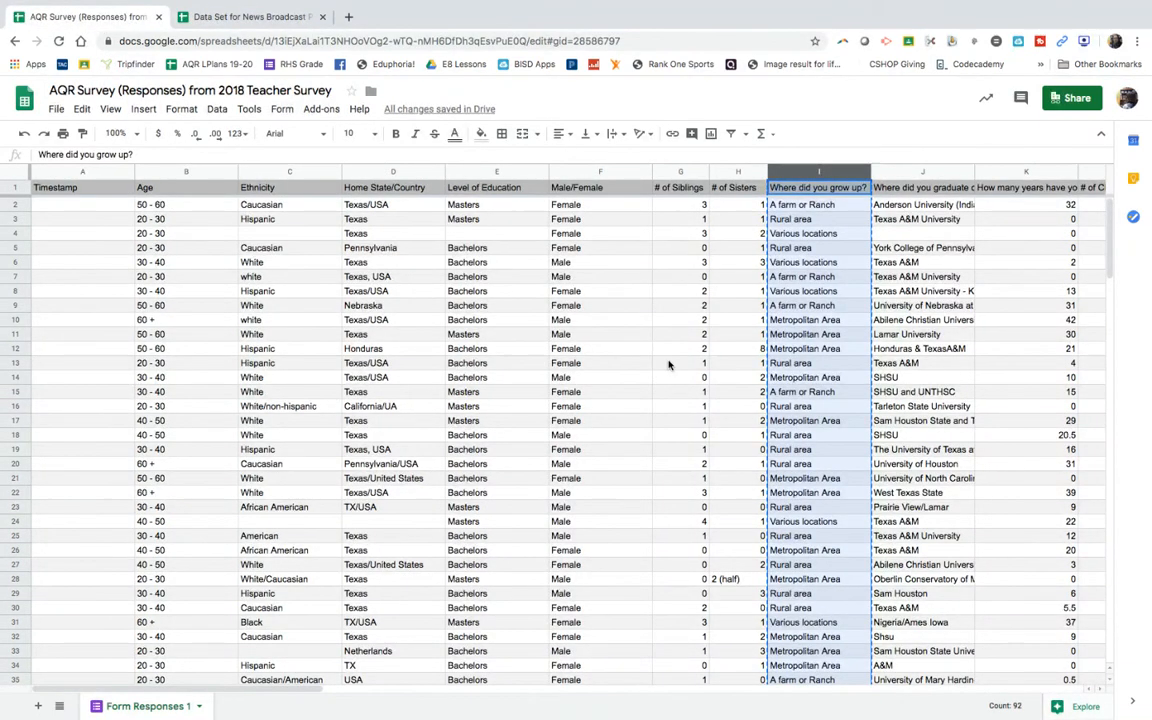
scroll(668, 364, "right", 2)
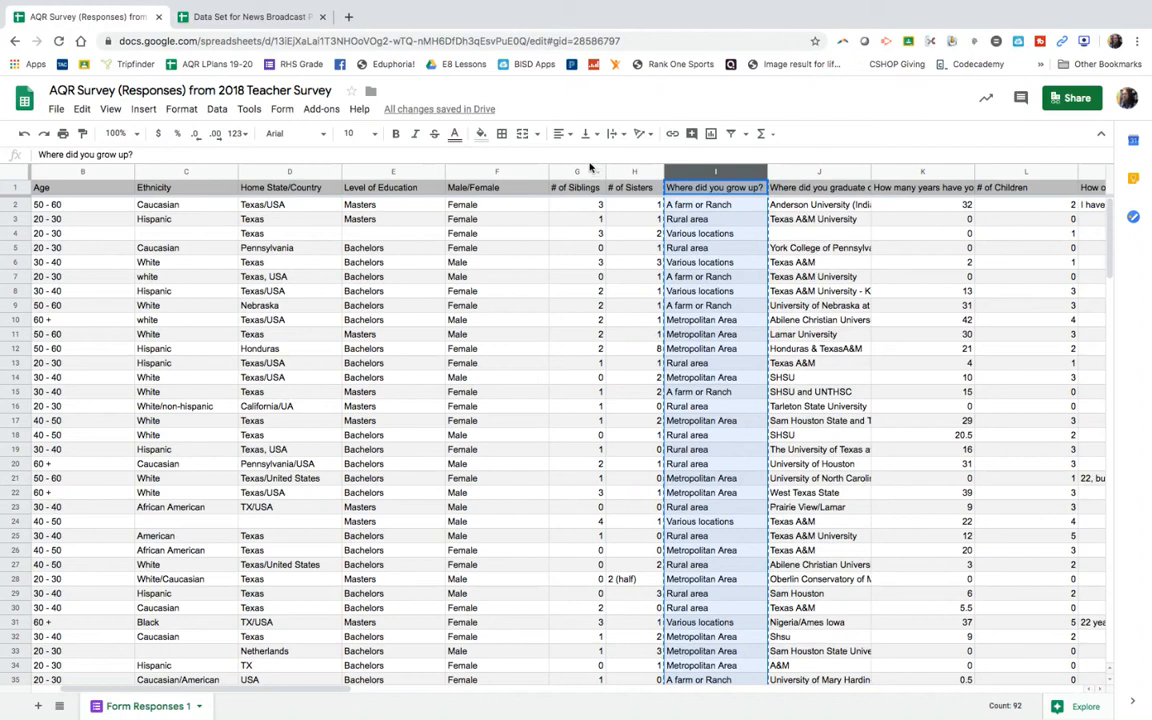
left_click(920, 171)
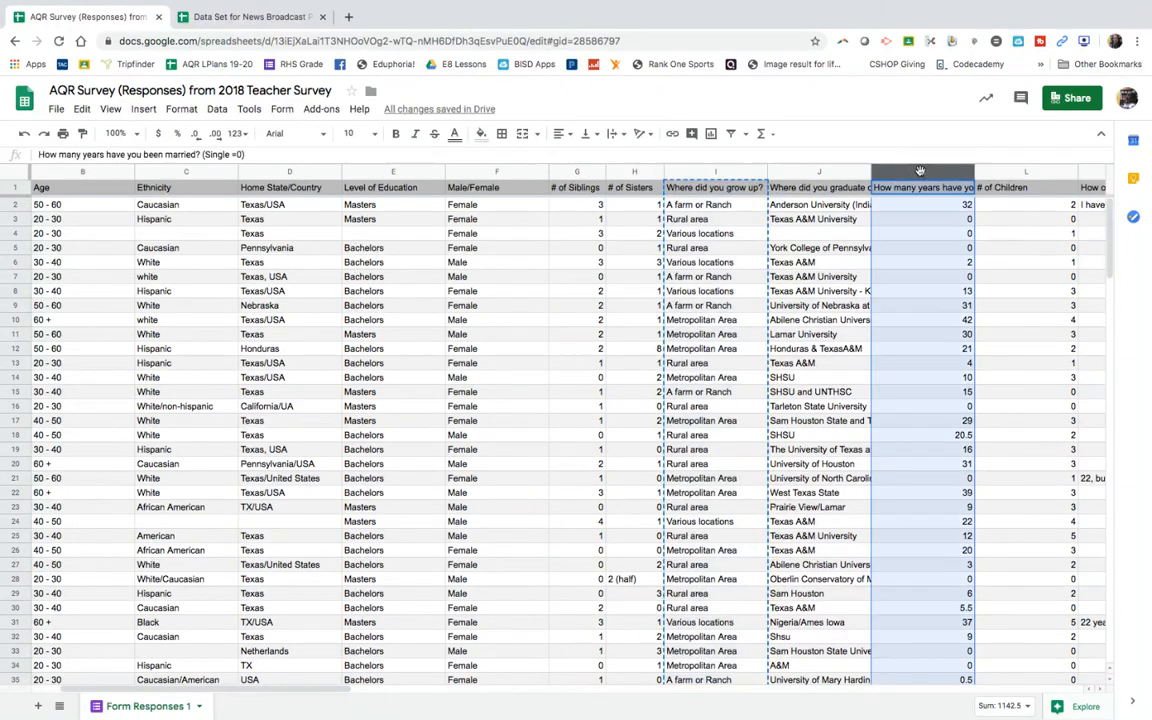
right_click(920, 171)
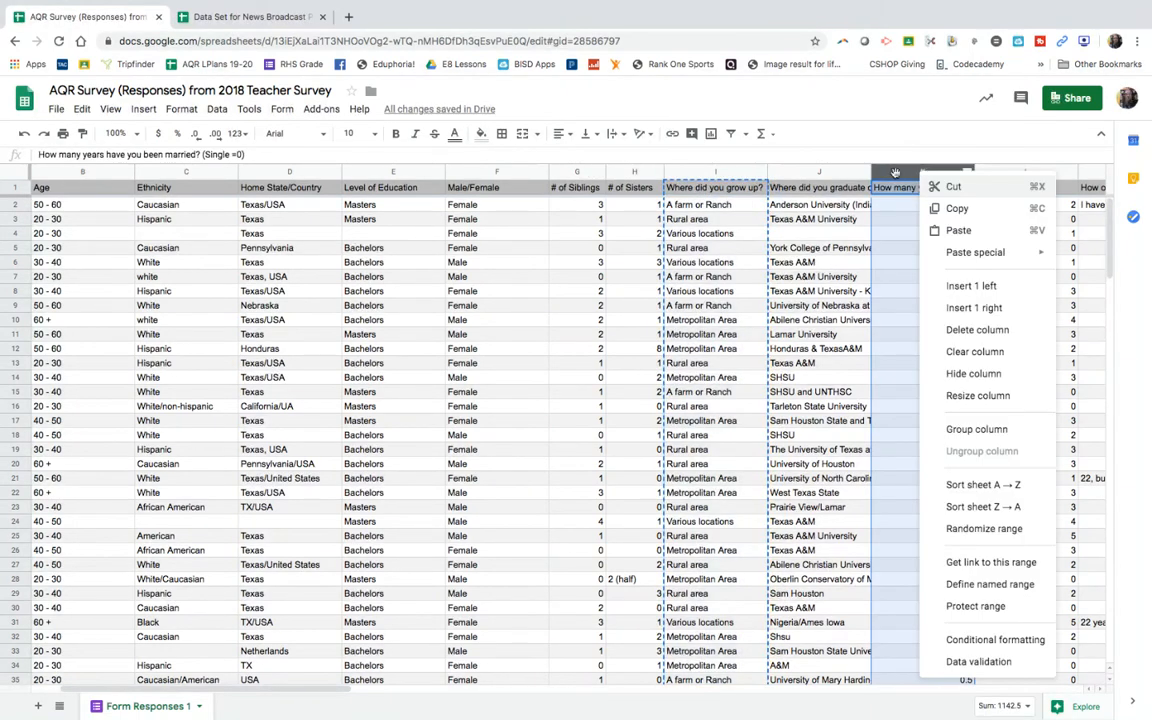
left_click(955, 209)
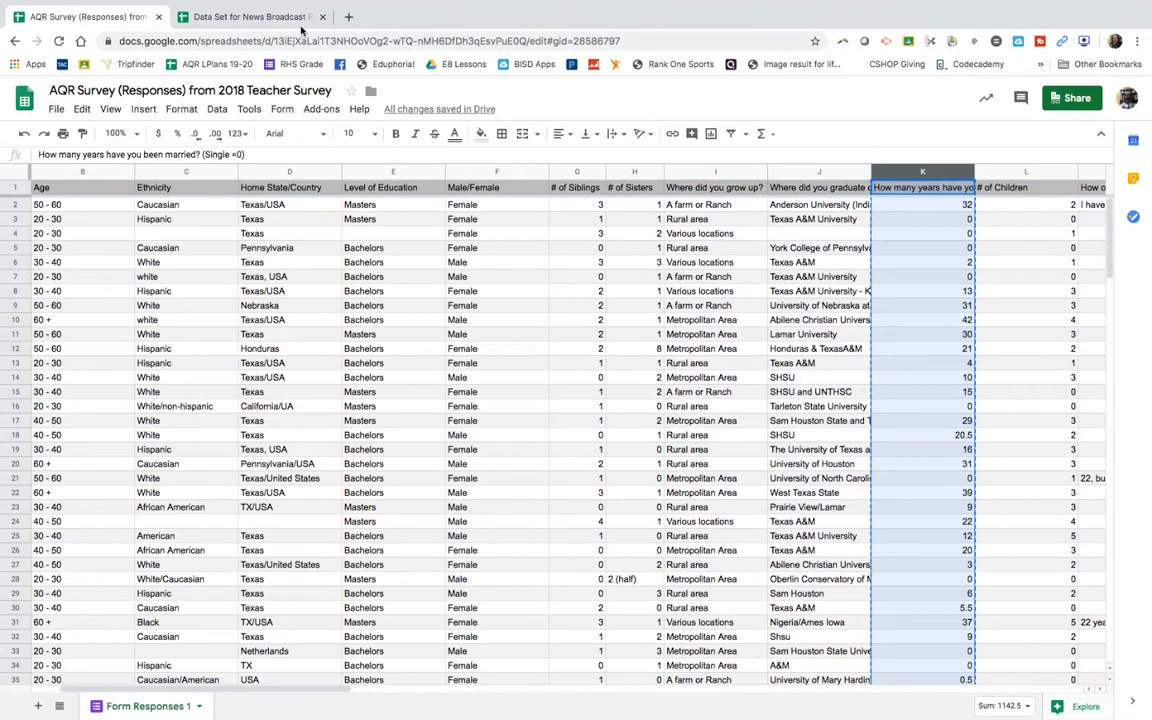
left_click(250, 16)
left_click(510, 171)
right_click(510, 173)
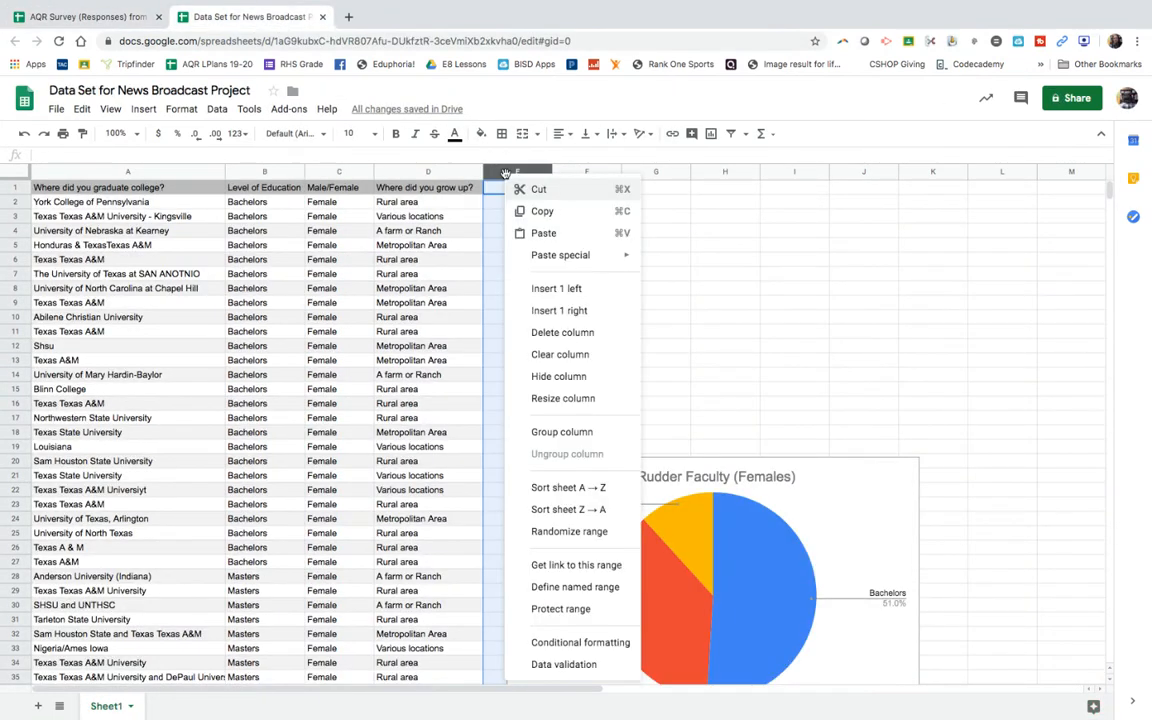
left_click(543, 233)
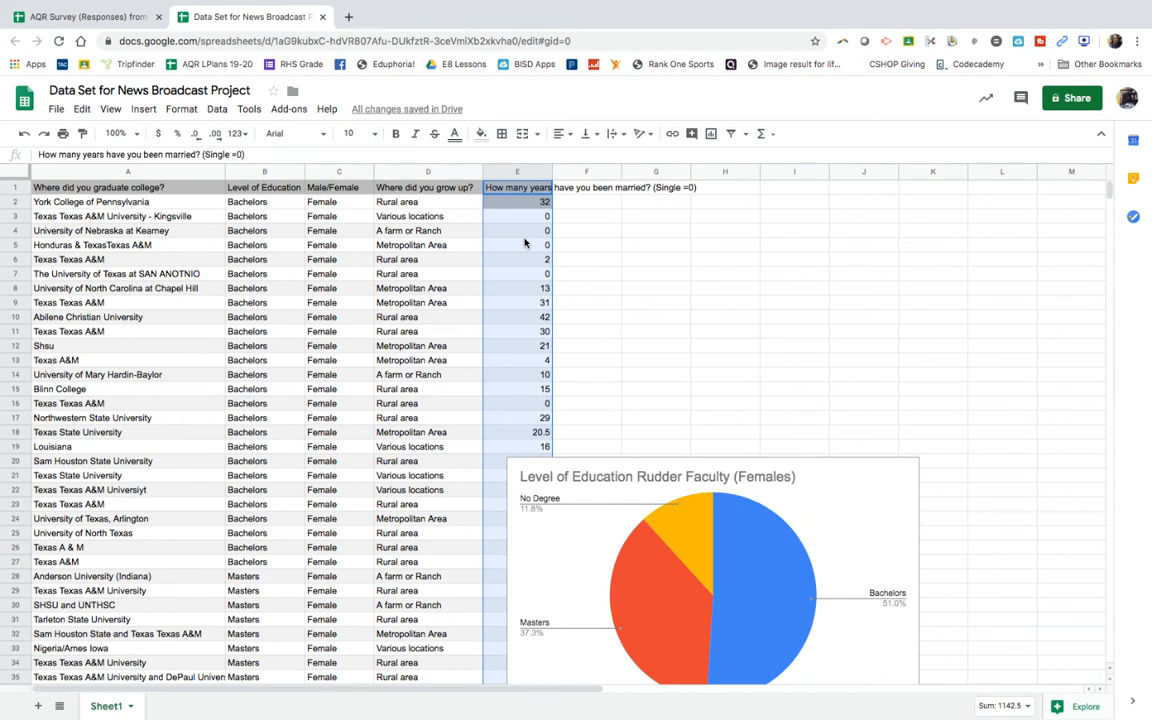
Step: Undo pasting the years-married data into column E
right_click(513, 175)
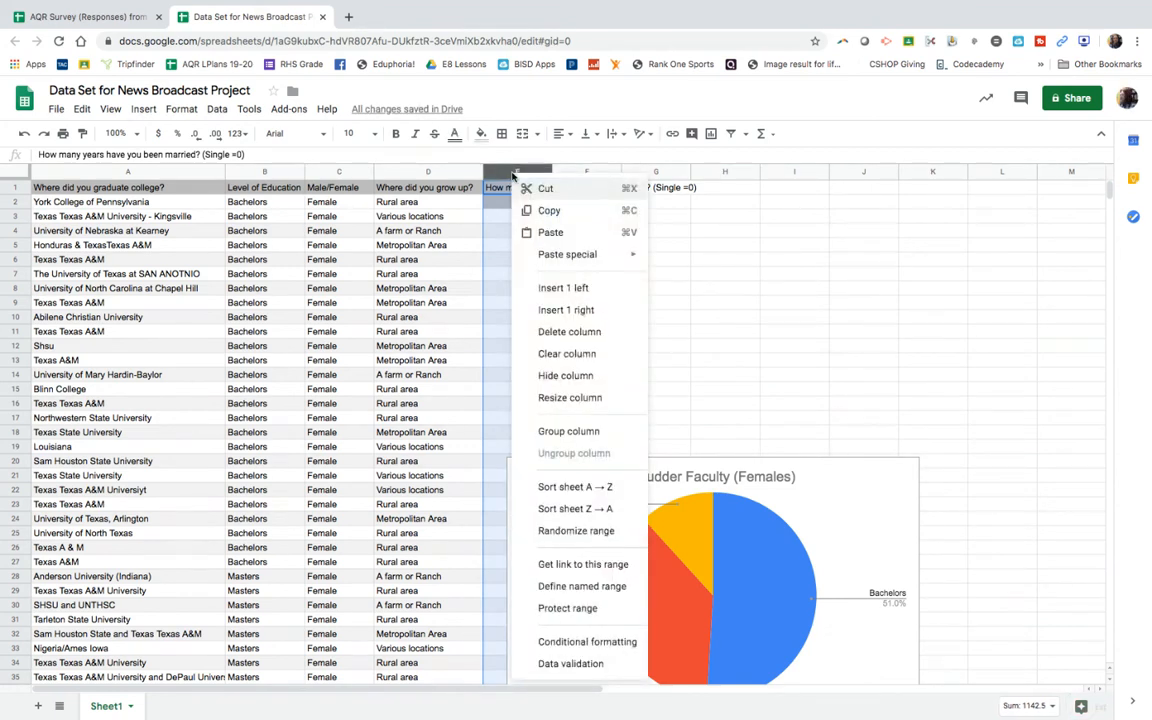
left_click(20, 135)
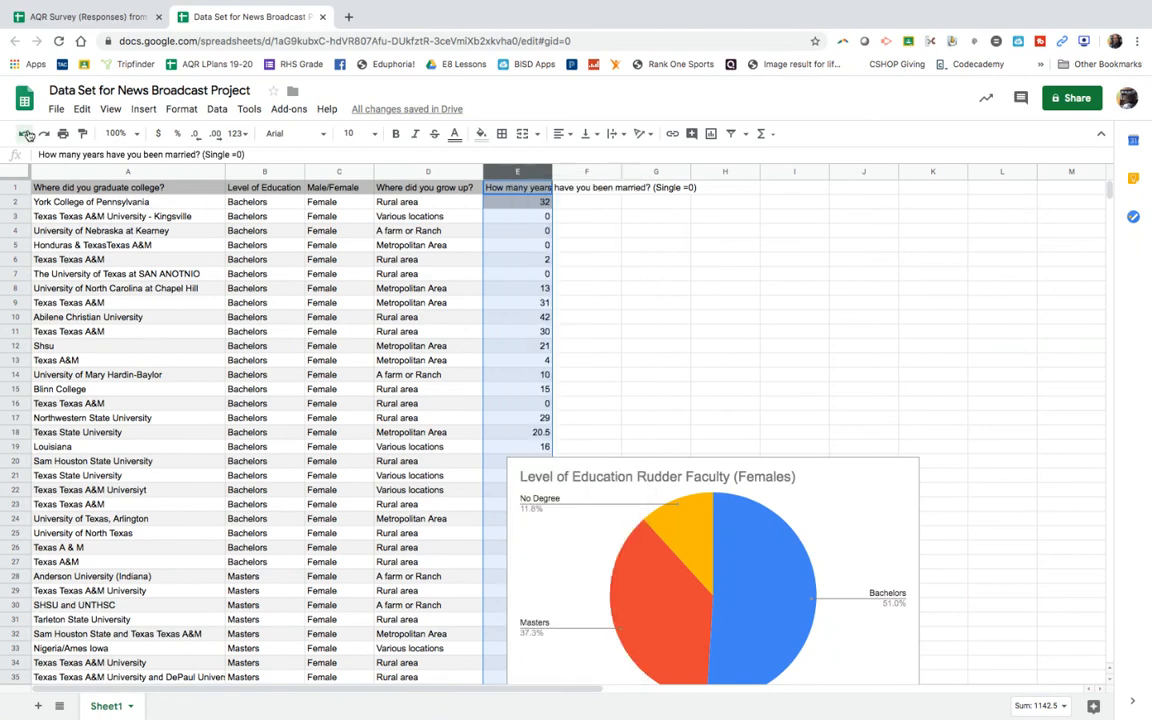
left_click(20, 135)
Step: Copy the survey's years-married column into column E of the data set again, and widen column E to fit its header
left_click(85, 17)
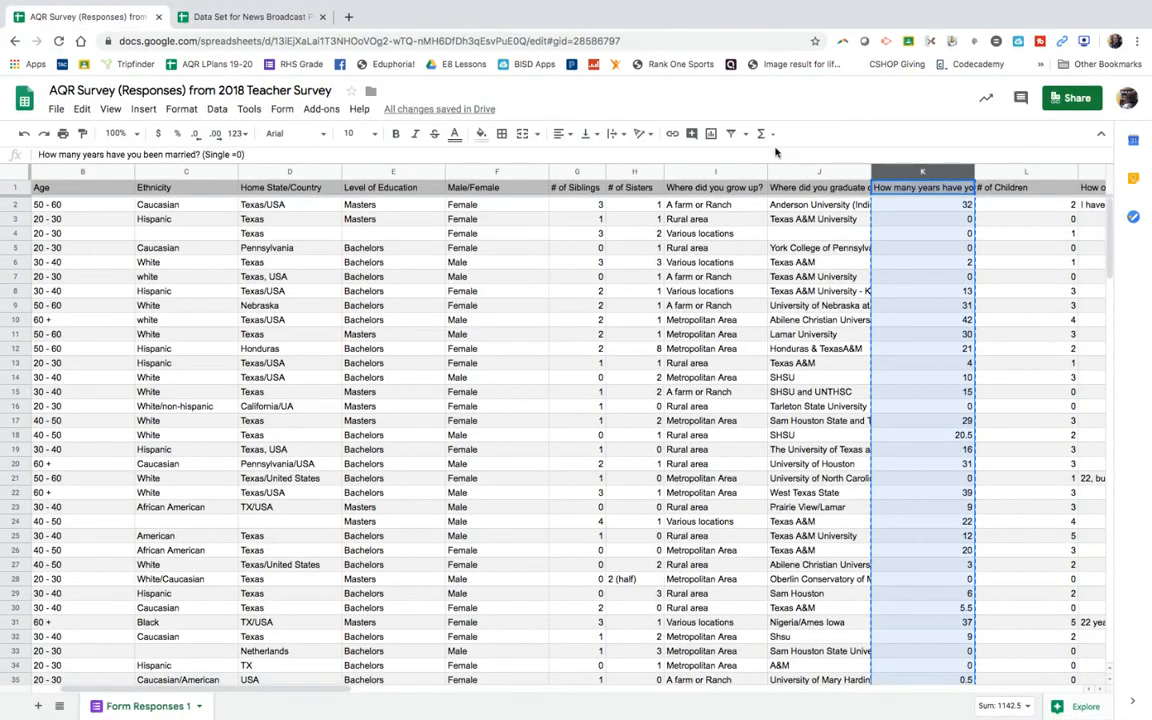
right_click(909, 175)
left_click(940, 213)
left_click(240, 17)
right_click(517, 175)
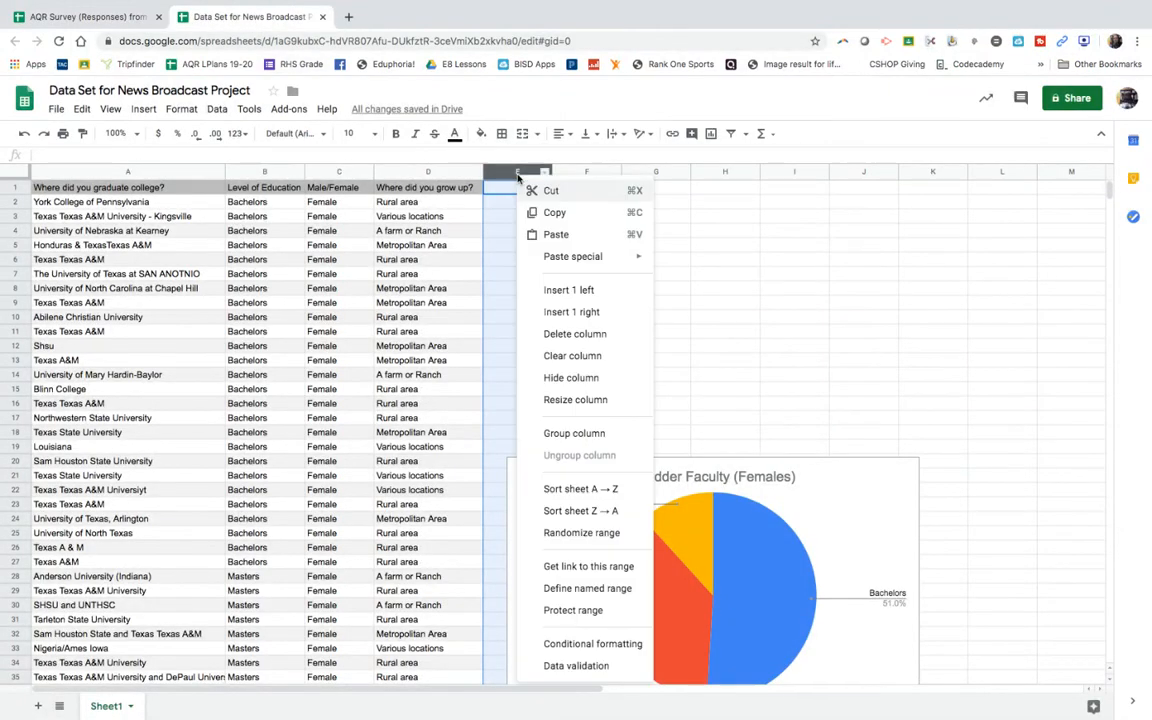
left_click(556, 234)
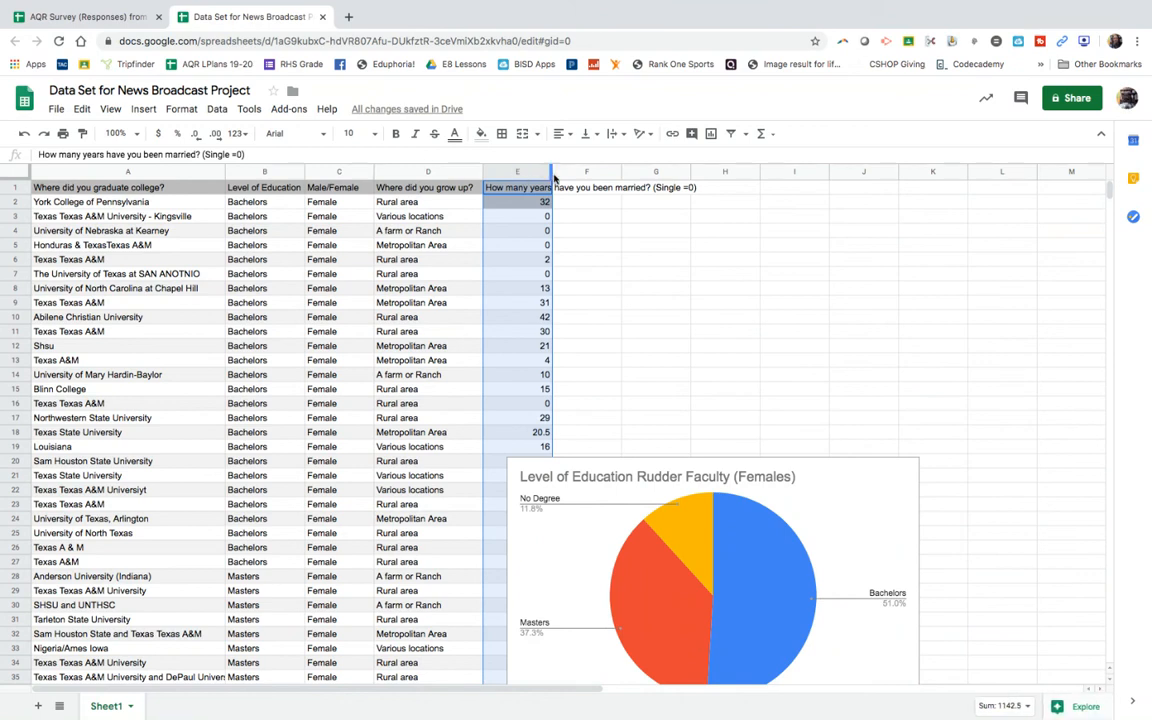
left_click_drag(551, 171, 703, 171)
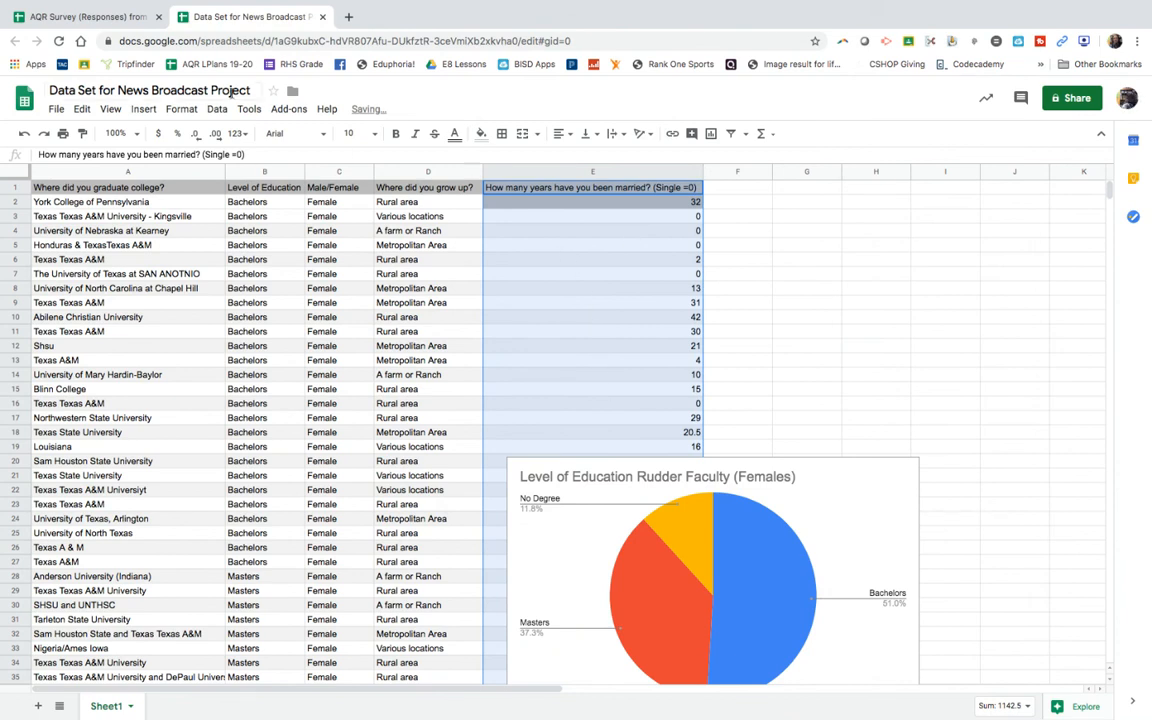
left_click(566, 247)
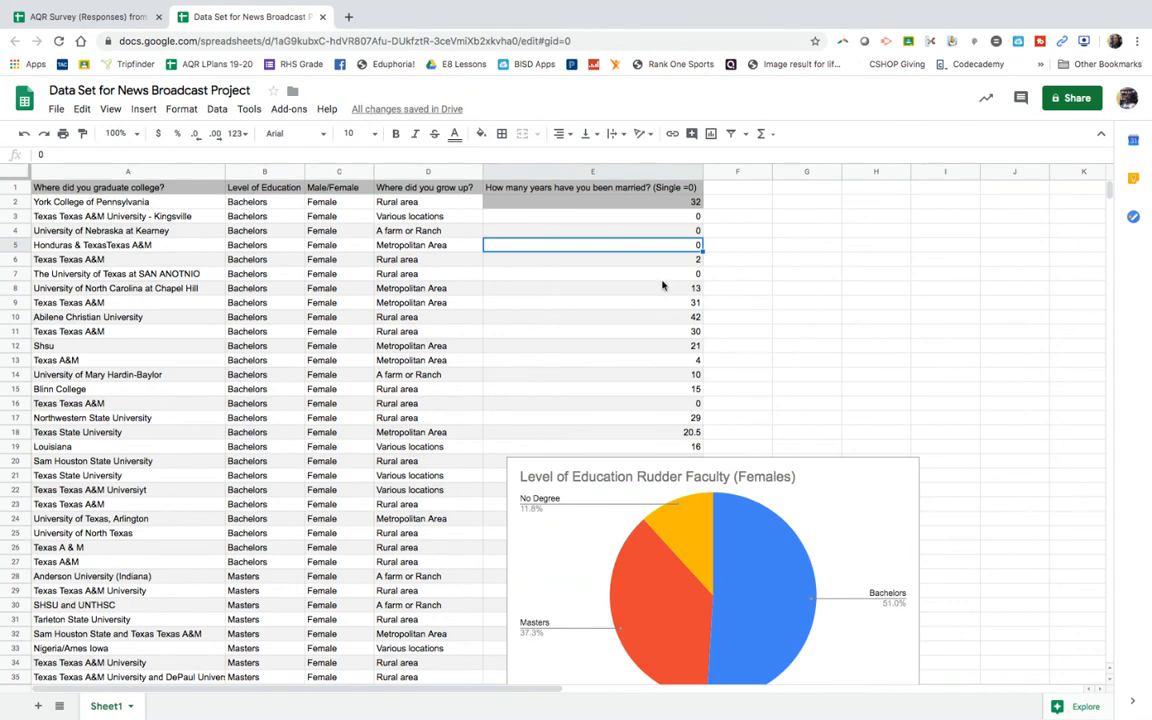
Step: Insert a chart of the female faculty's years married, using range E1:E52
left_click(593, 190)
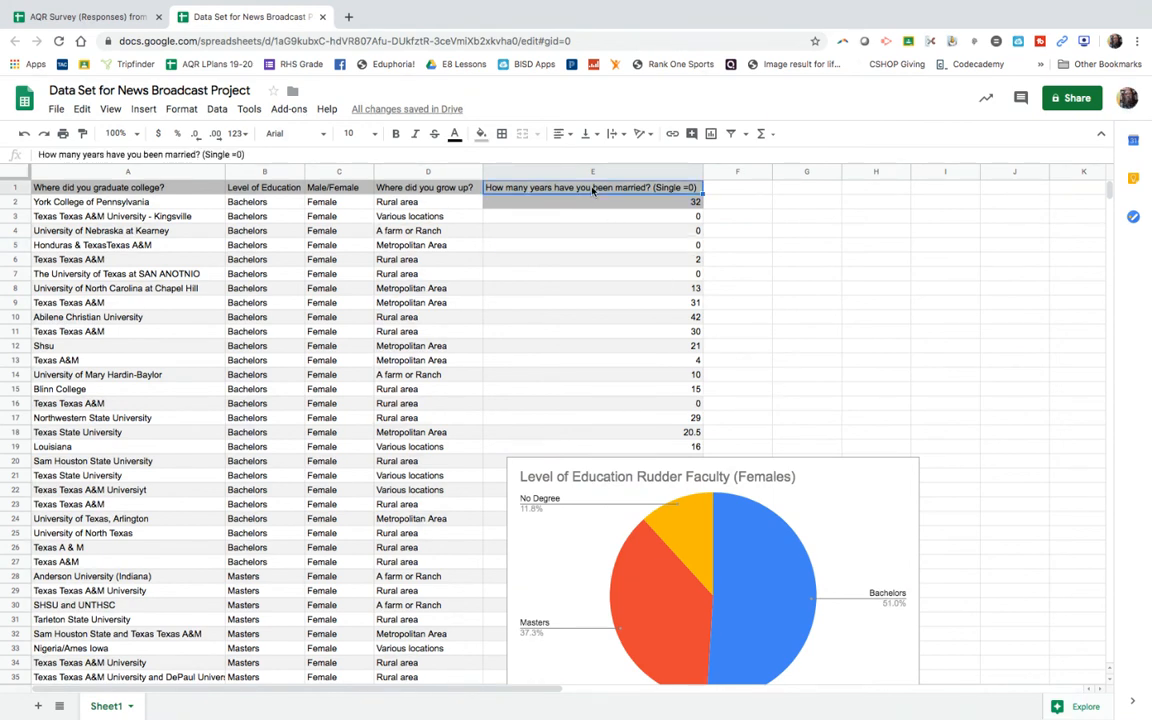
left_click_drag(593, 190, 588, 520)
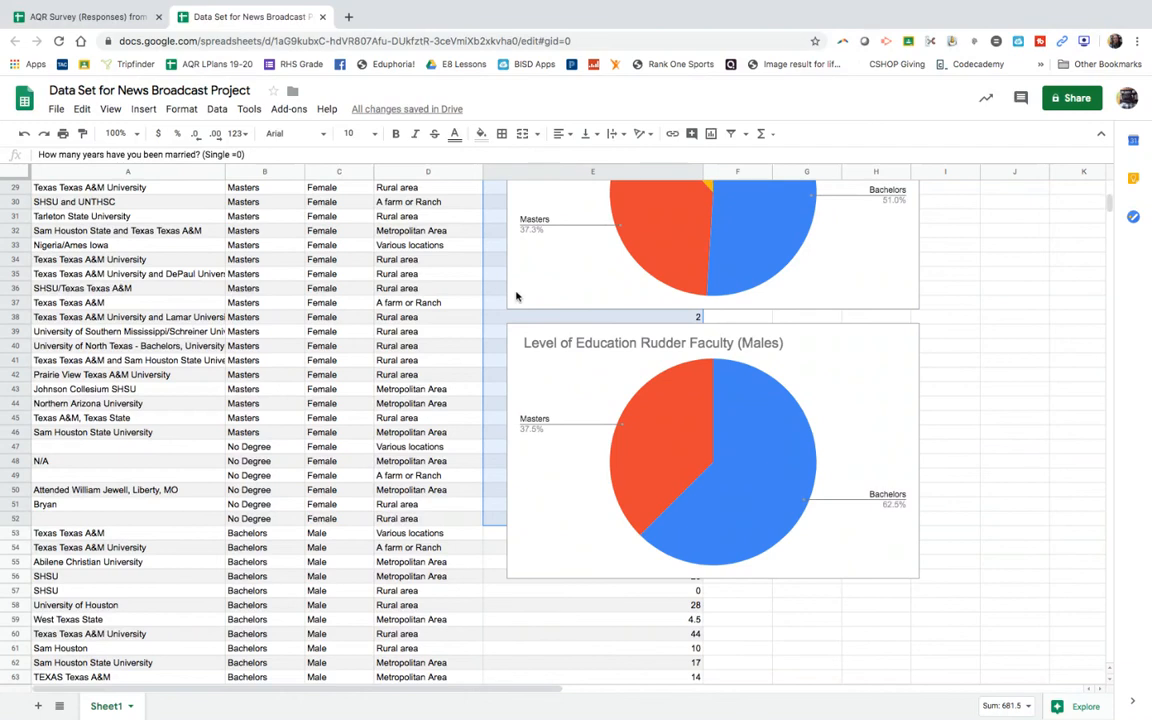
left_click(143, 109)
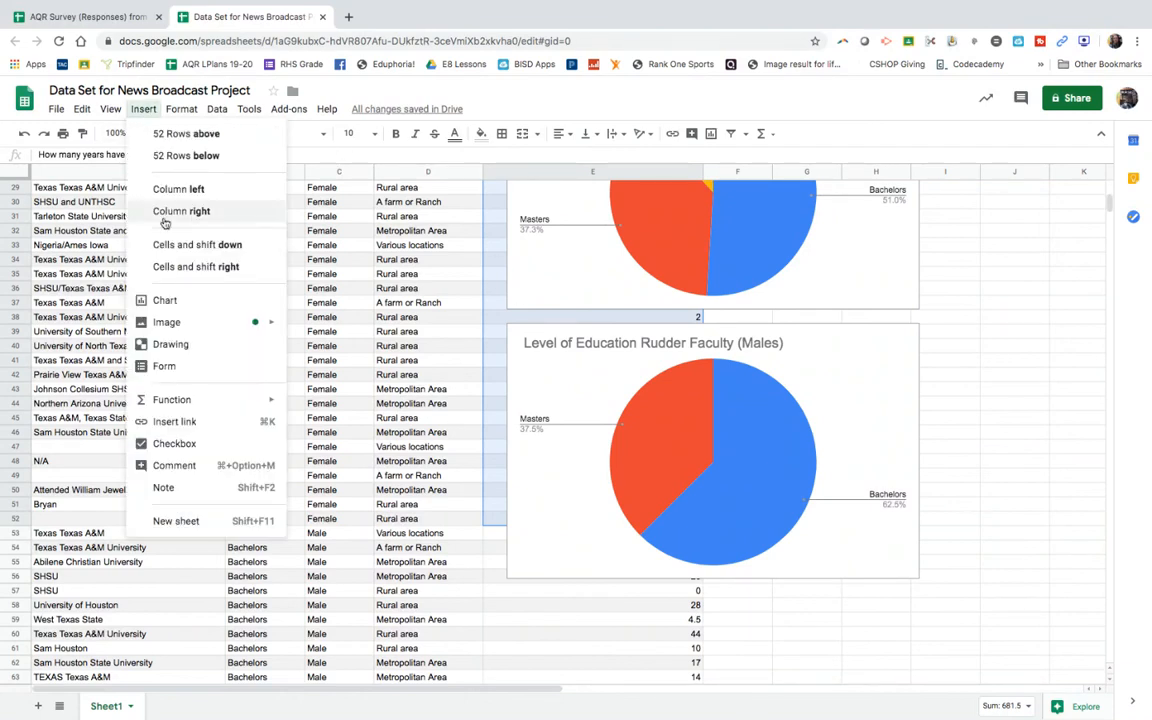
left_click(165, 300)
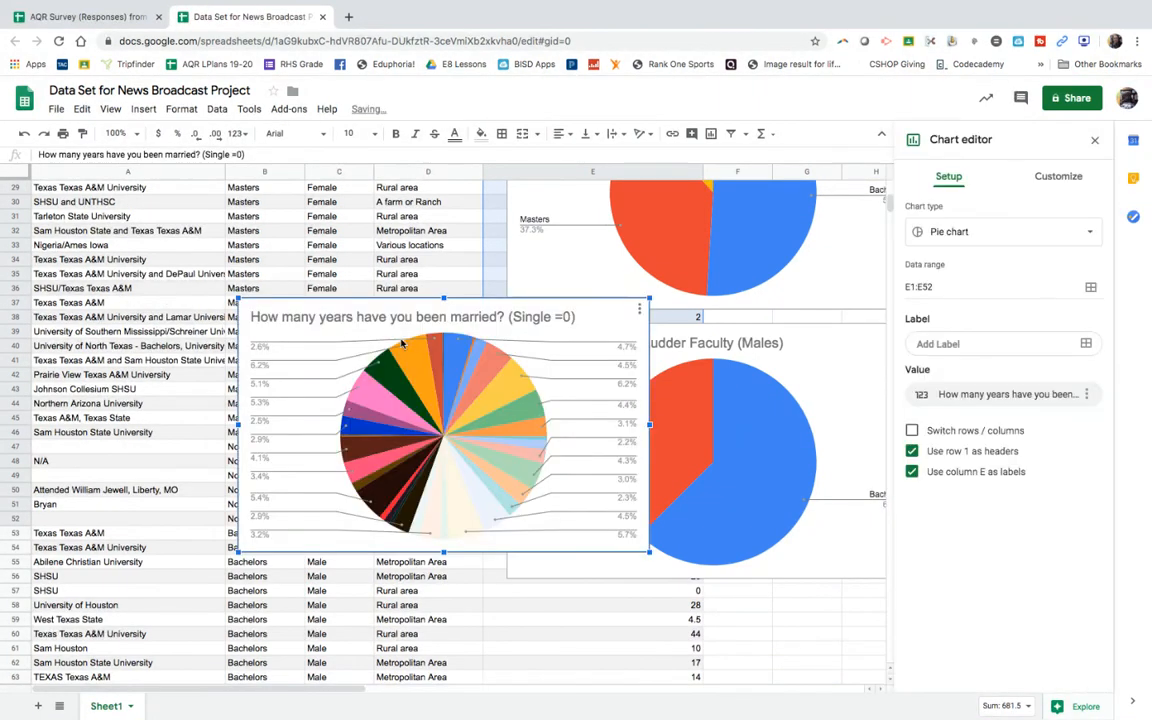
Step: Move the years-married chart just above the Level of Education Rudder Faculty (Females) pie chart, aligned with column E's edge
left_click_drag(392, 307, 672, 140)
scroll(380, 285, "up", 2)
scroll(380, 287, "up", 1)
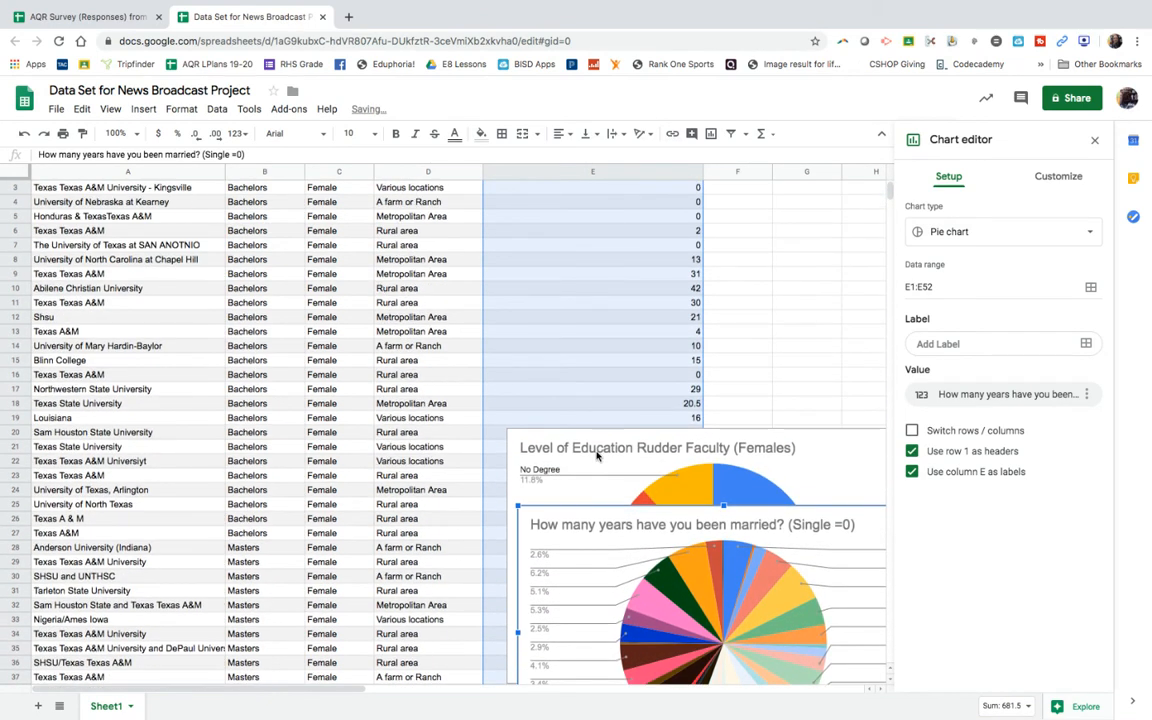
left_click_drag(621, 514, 580, 166)
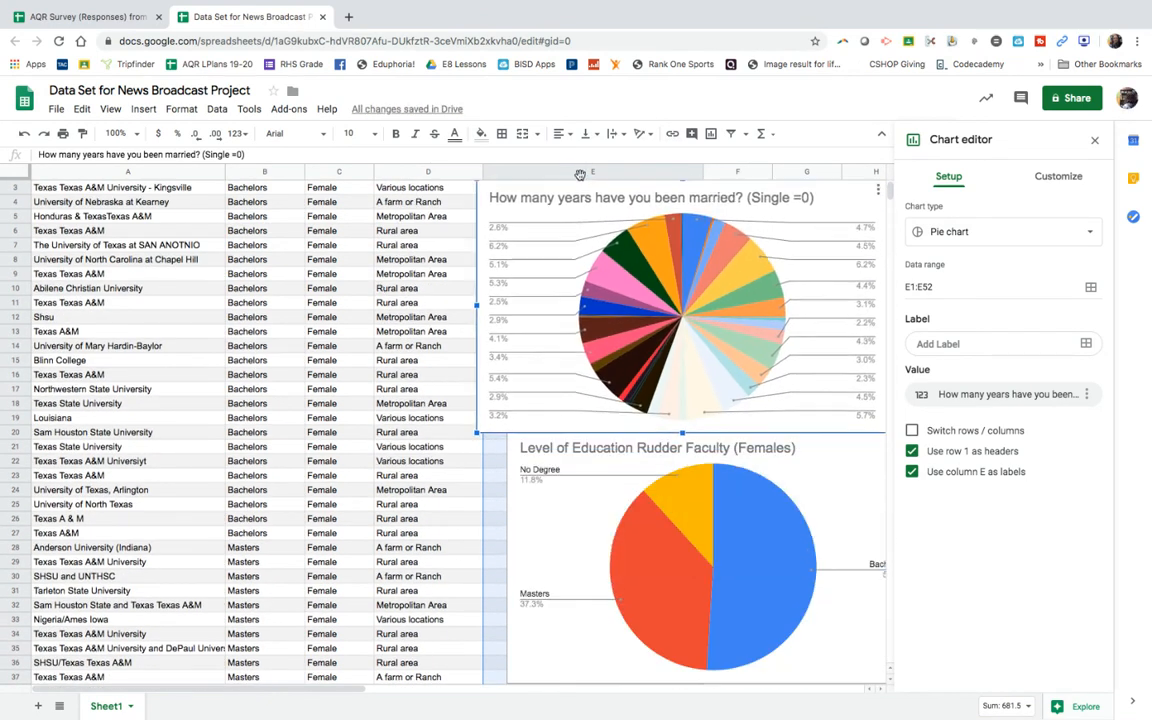
scroll(308, 321, "up", 1)
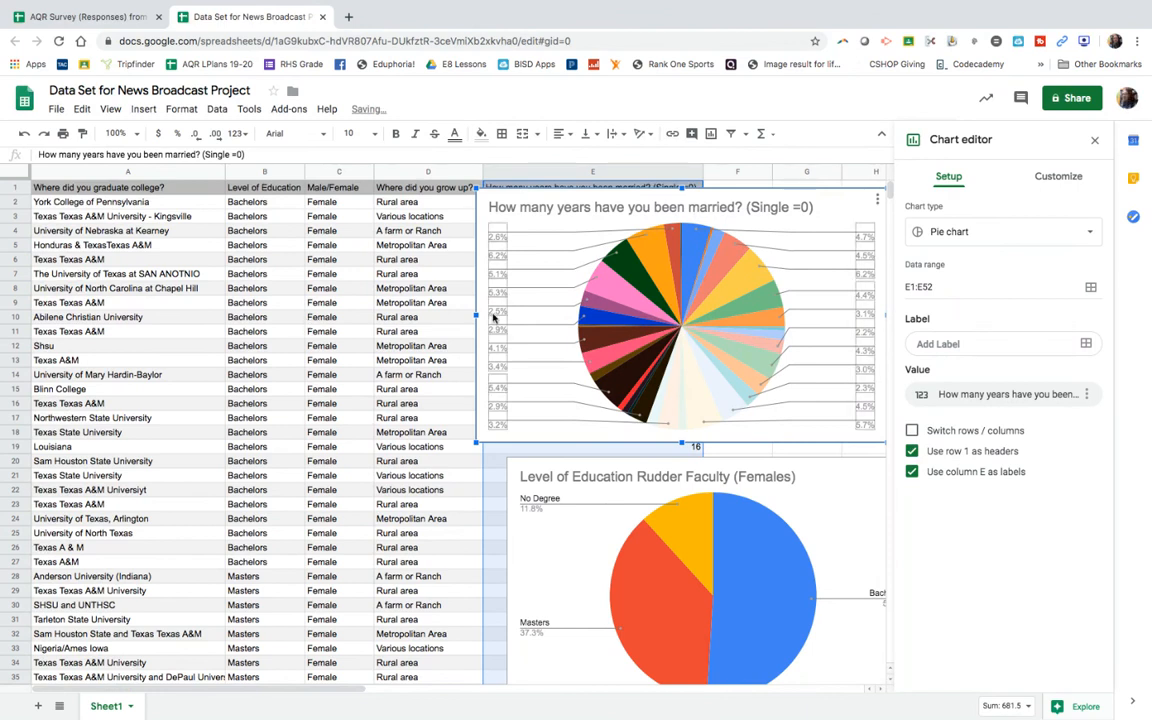
left_click_drag(655, 189, 660, 195)
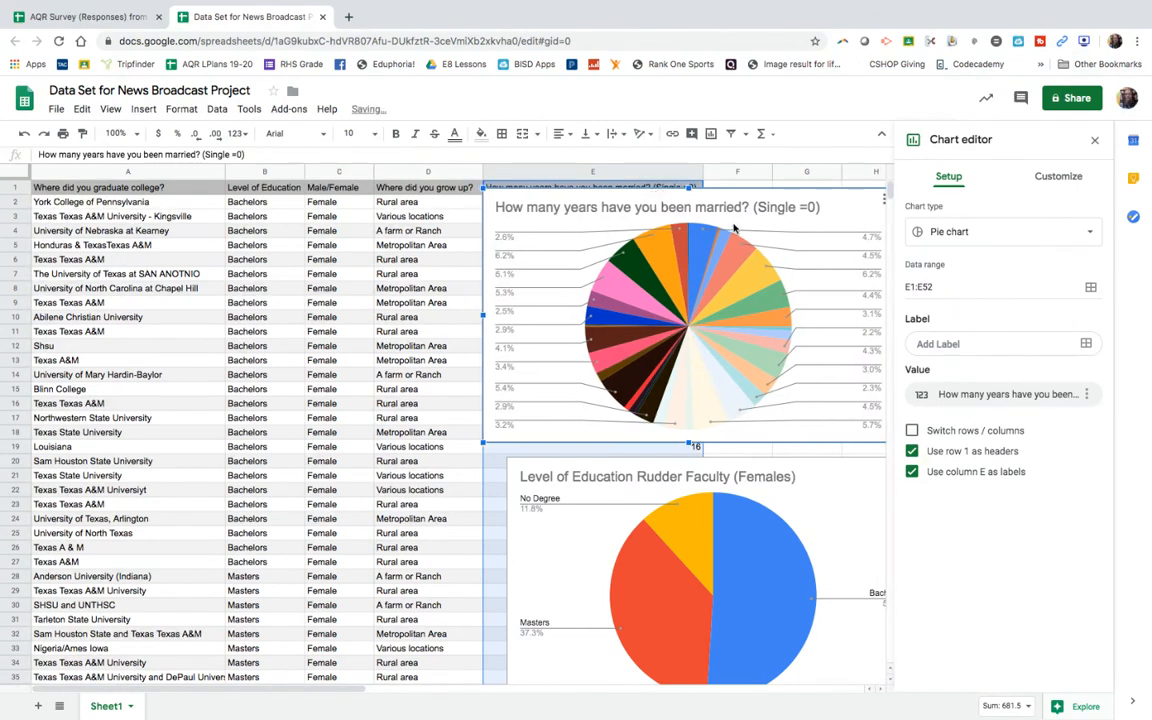
Step: Try a column chart for the years-married data, and settle on the Histogram chart type
left_click(1064, 238)
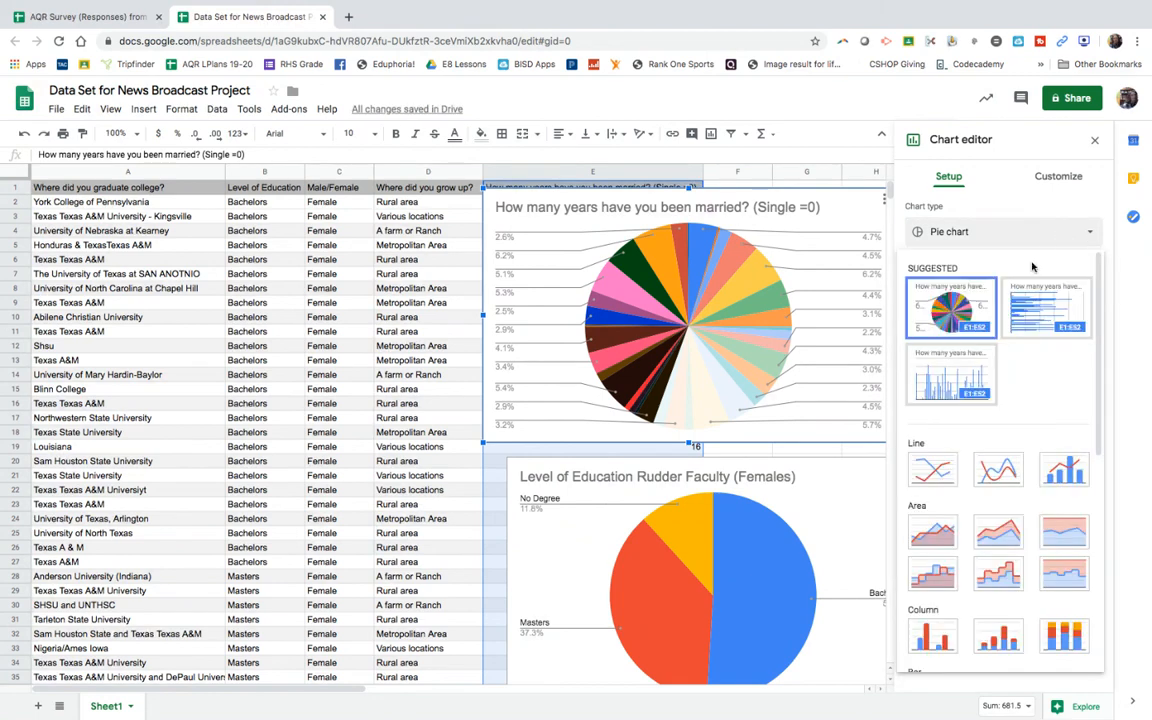
left_click(959, 378)
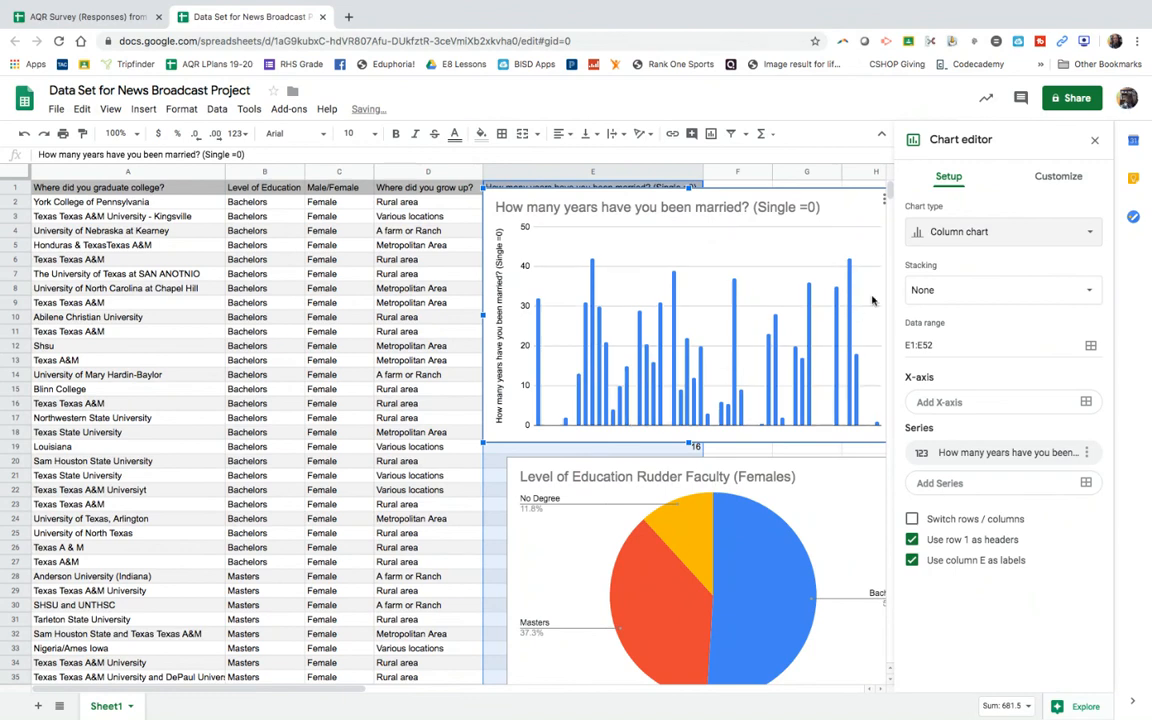
left_click(1003, 231)
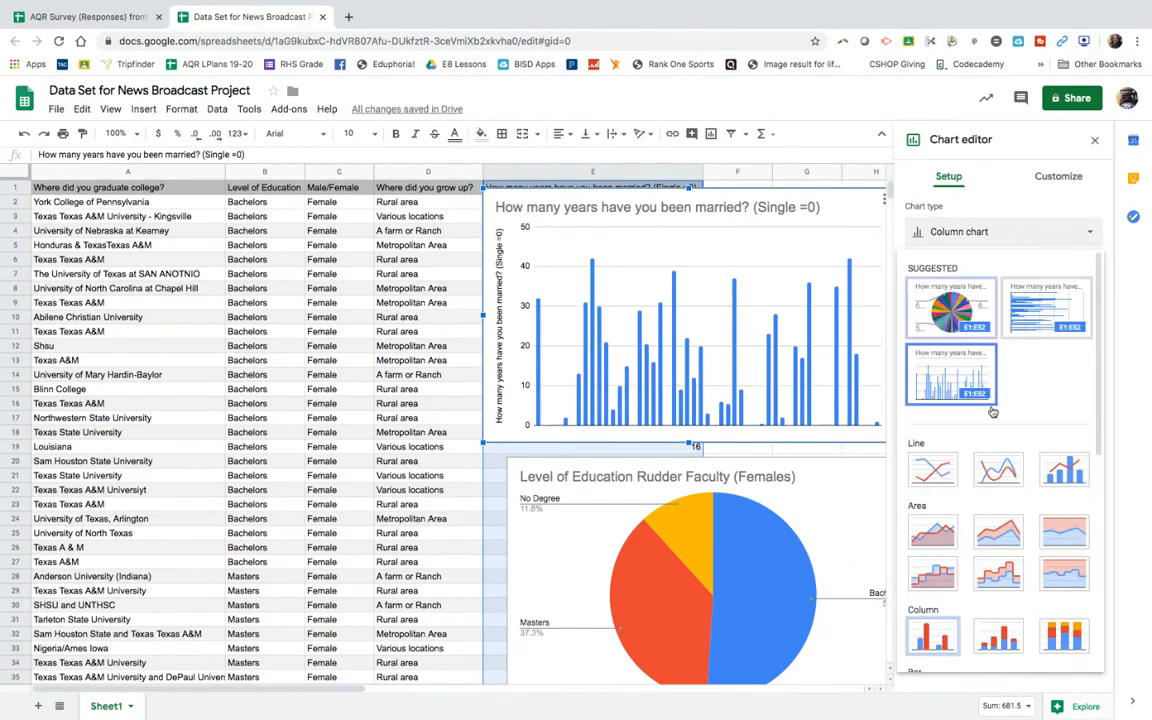
scroll(993, 450, "down", 10)
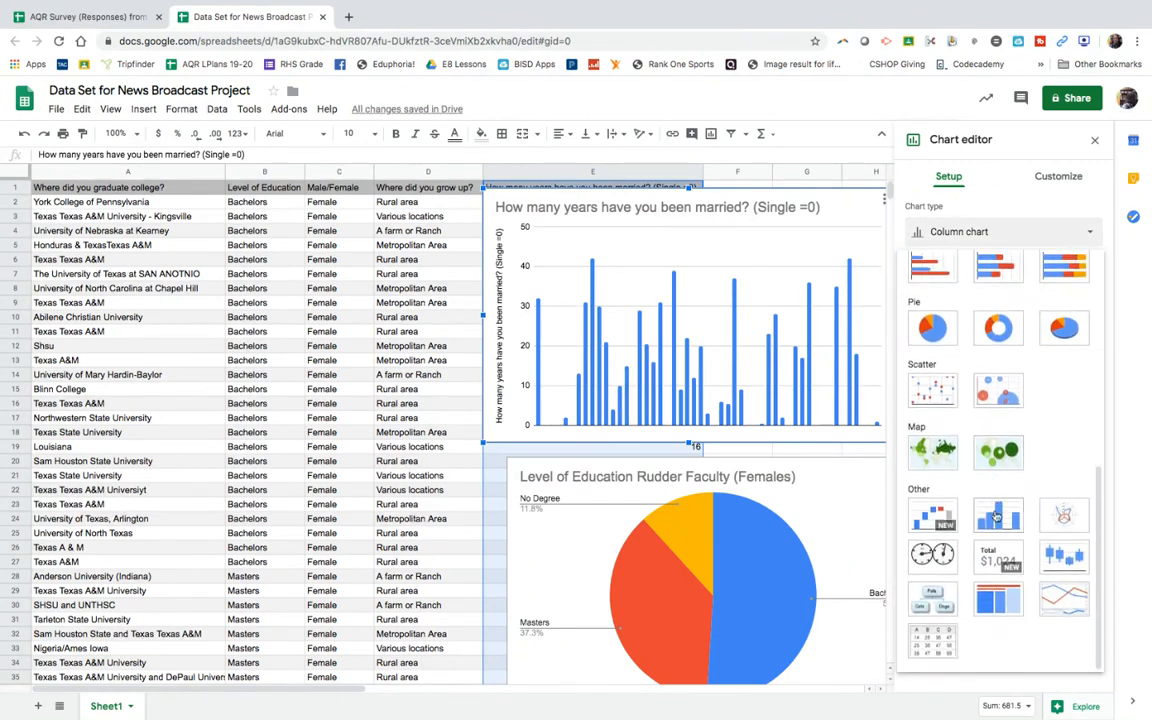
left_click(995, 512)
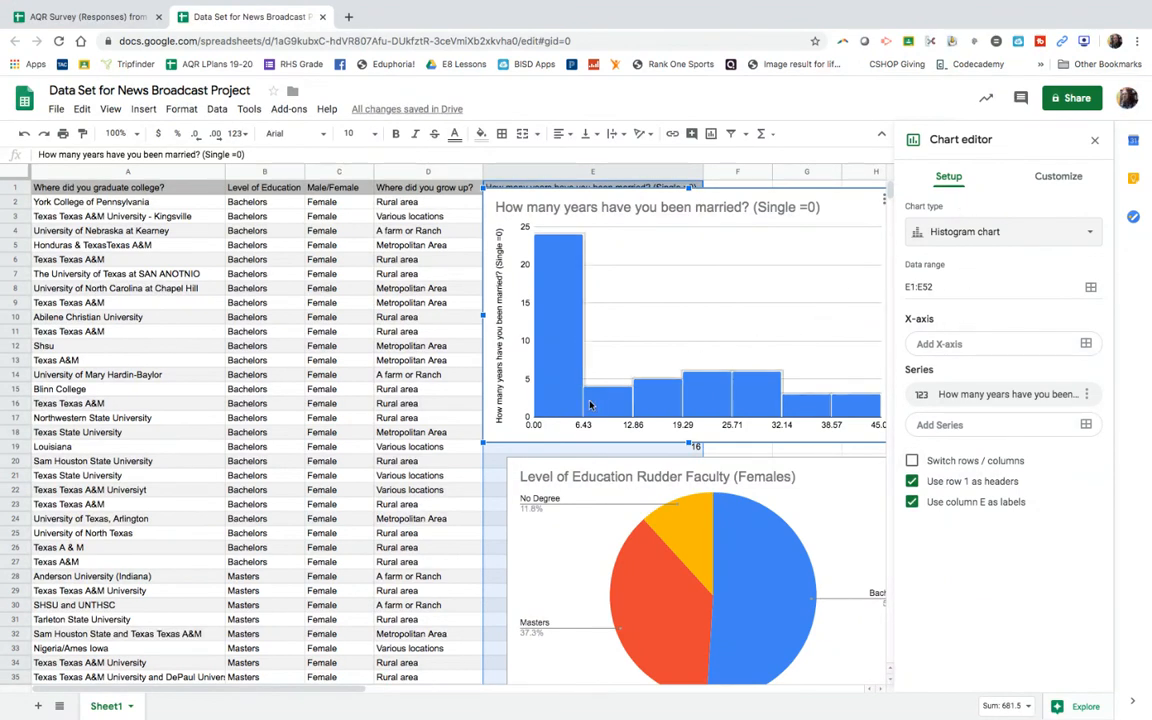
Step: Try a bucket size of 10 for the female faculty's years-married histogram, and settle on a bucket size of 5
left_click(1058, 176)
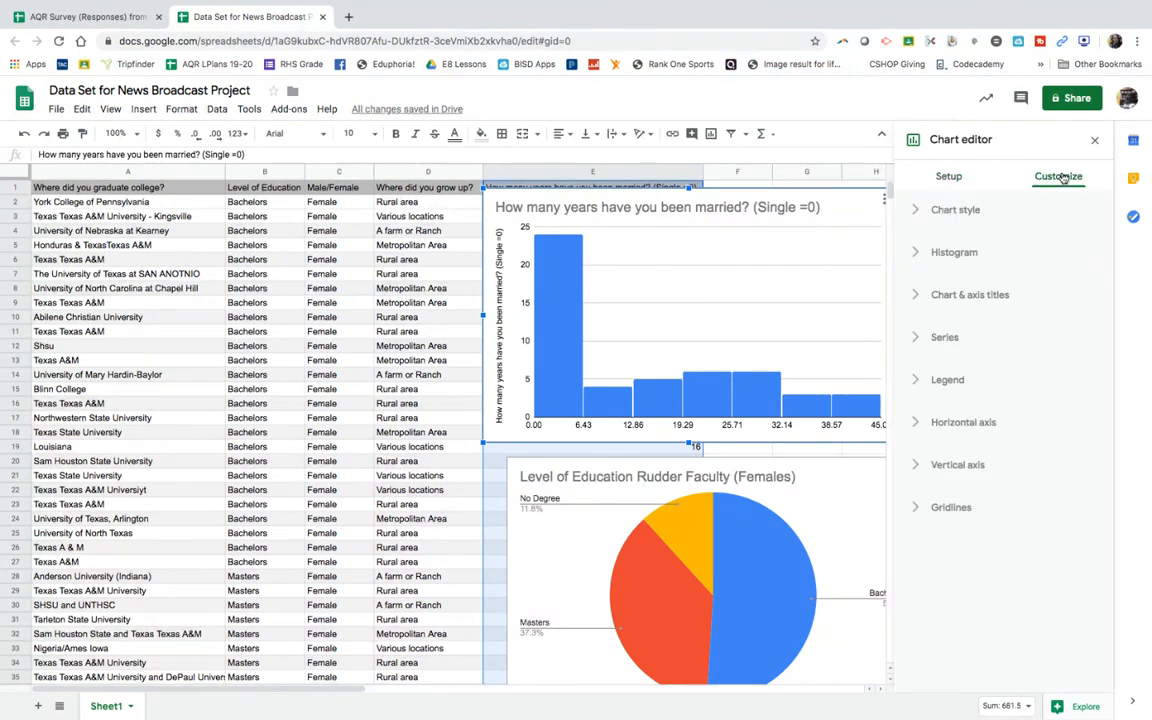
left_click(955, 251)
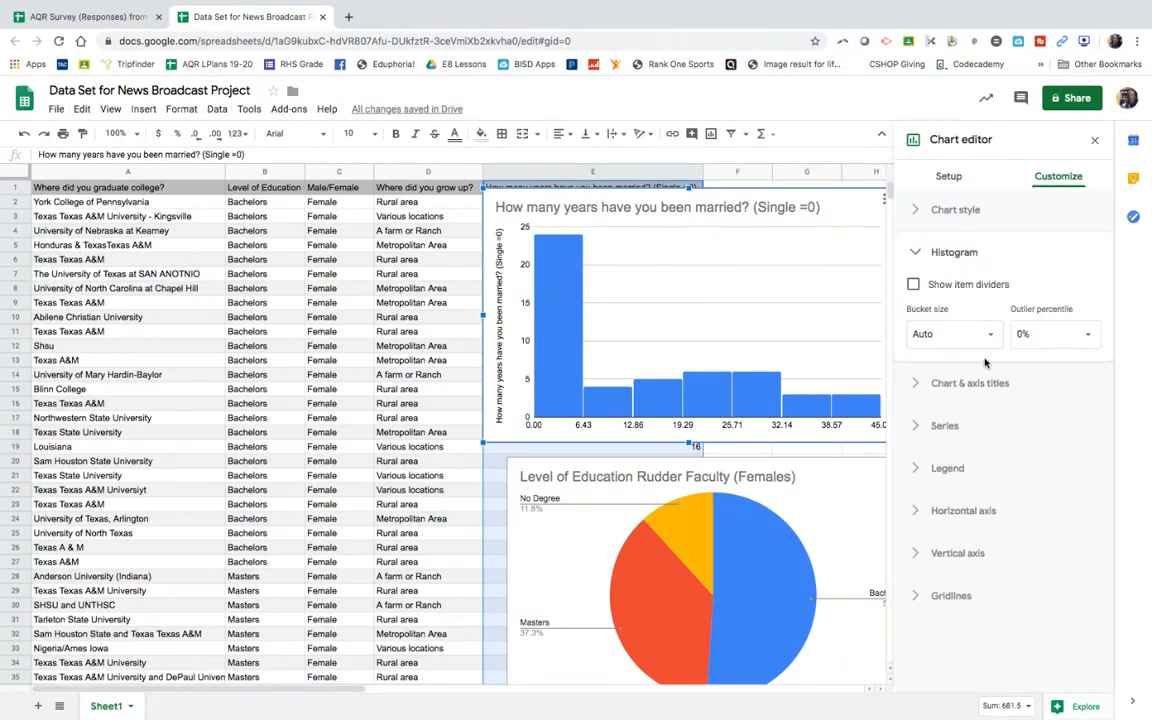
left_click(987, 341)
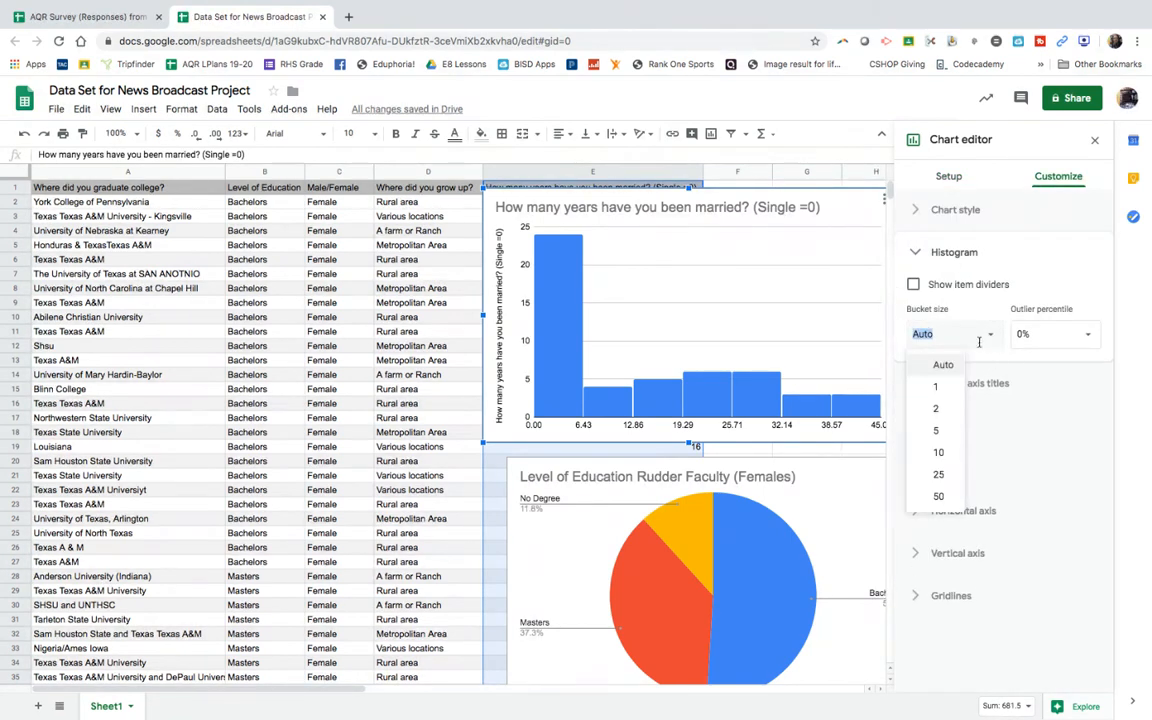
left_click(940, 454)
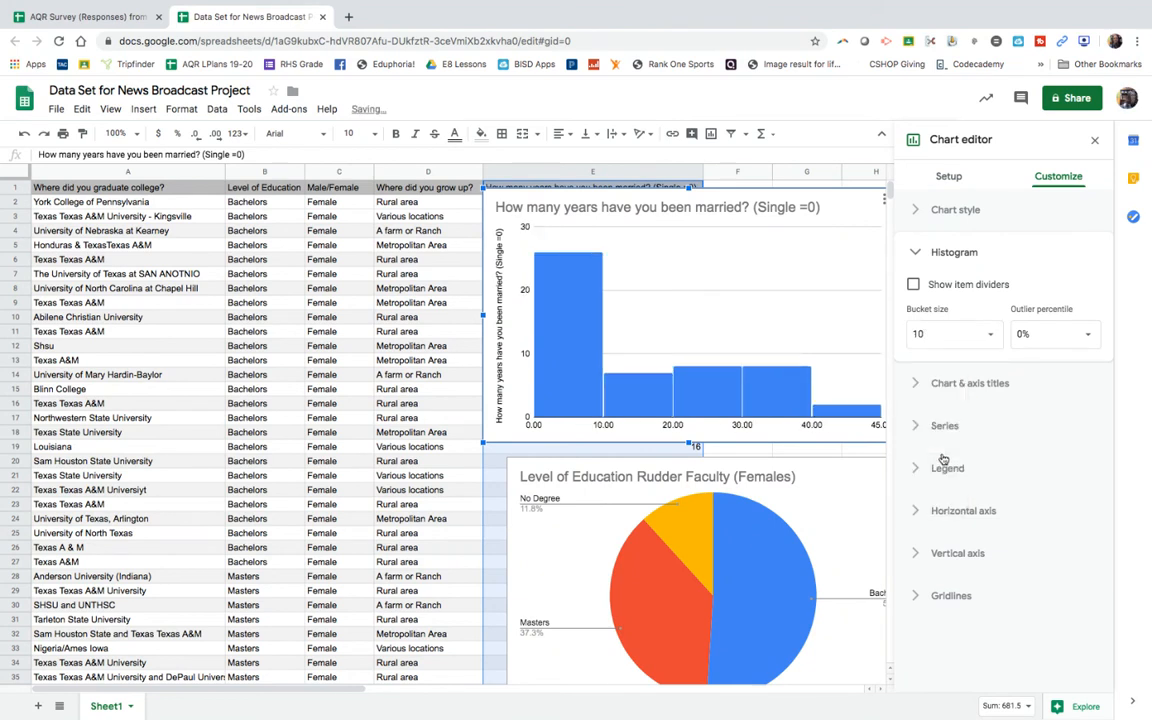
left_click(988, 338)
left_click(940, 430)
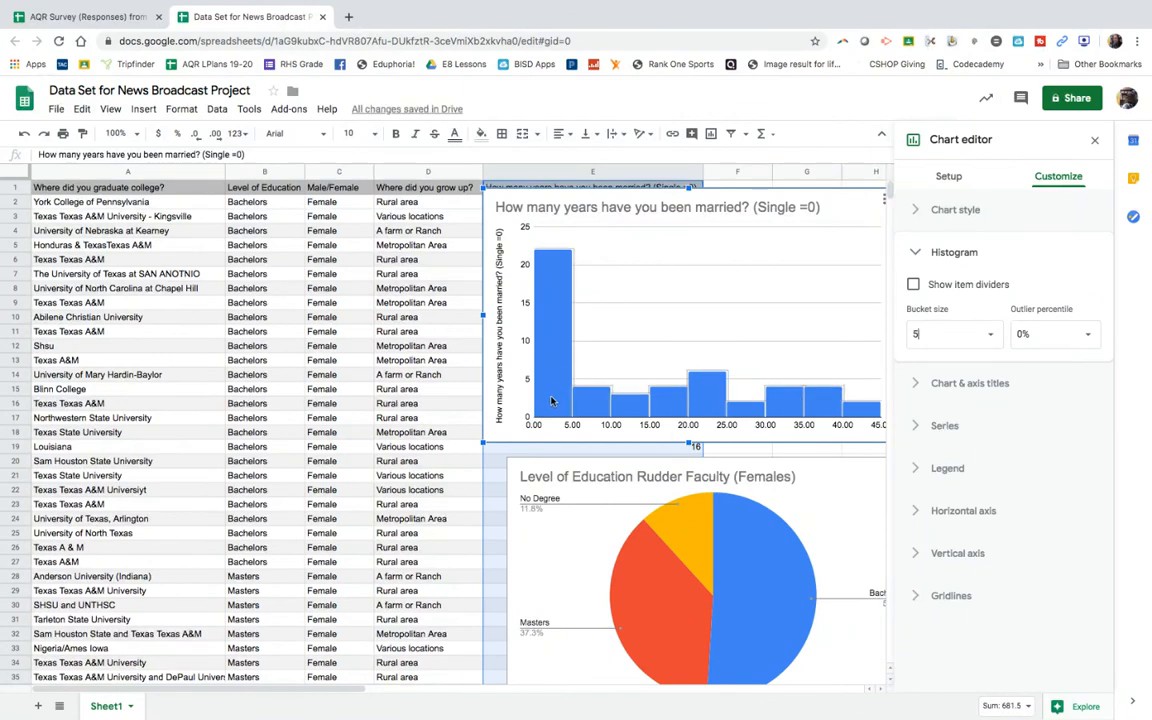
Step: Look through the histogram's title, legend, horizontal axis, vertical axis and gridline customization options
left_click(918, 385)
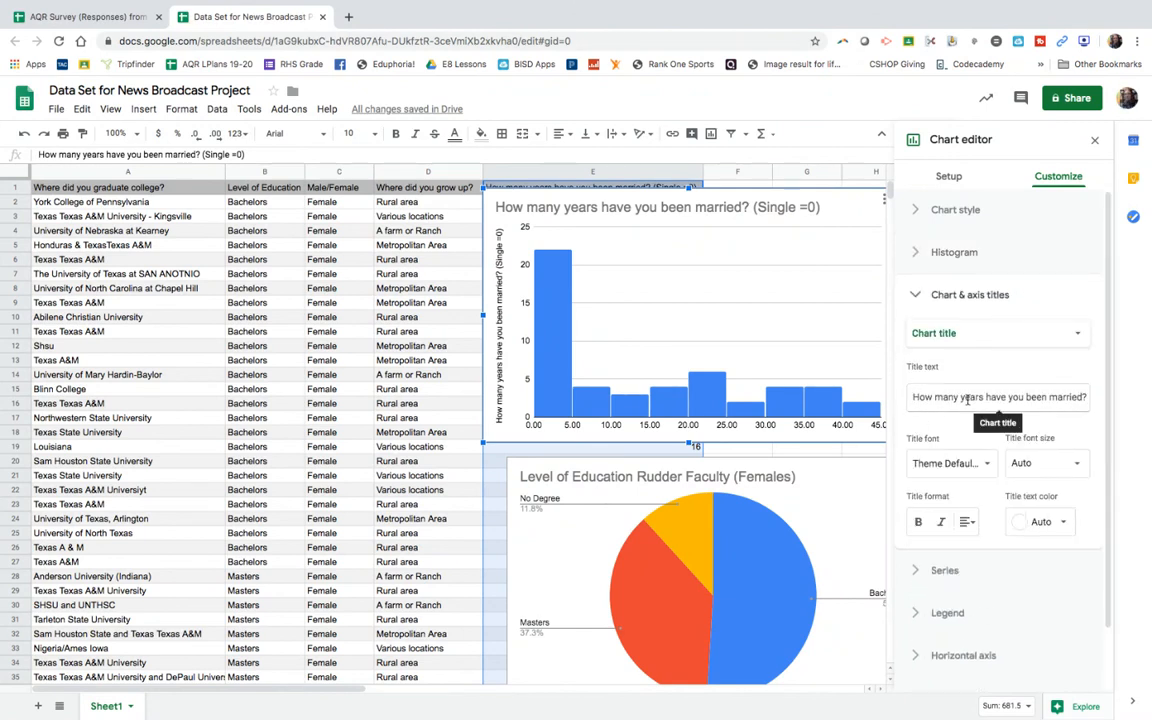
scroll(966, 400, "down", 2)
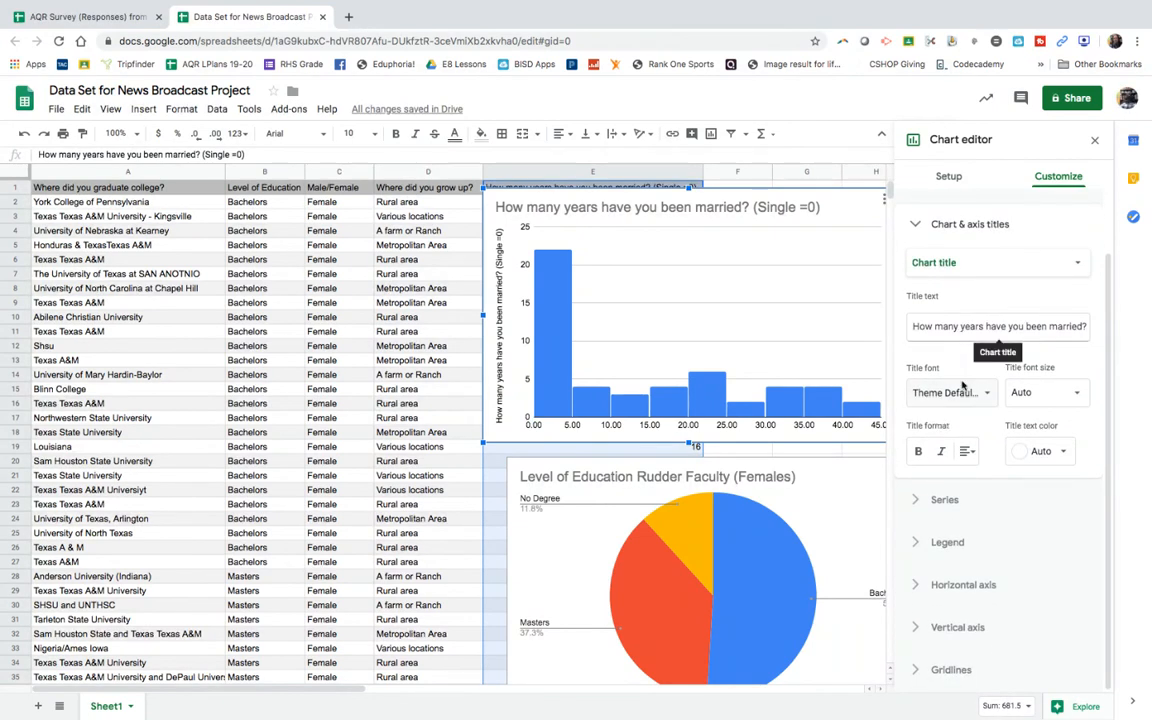
left_click(958, 585)
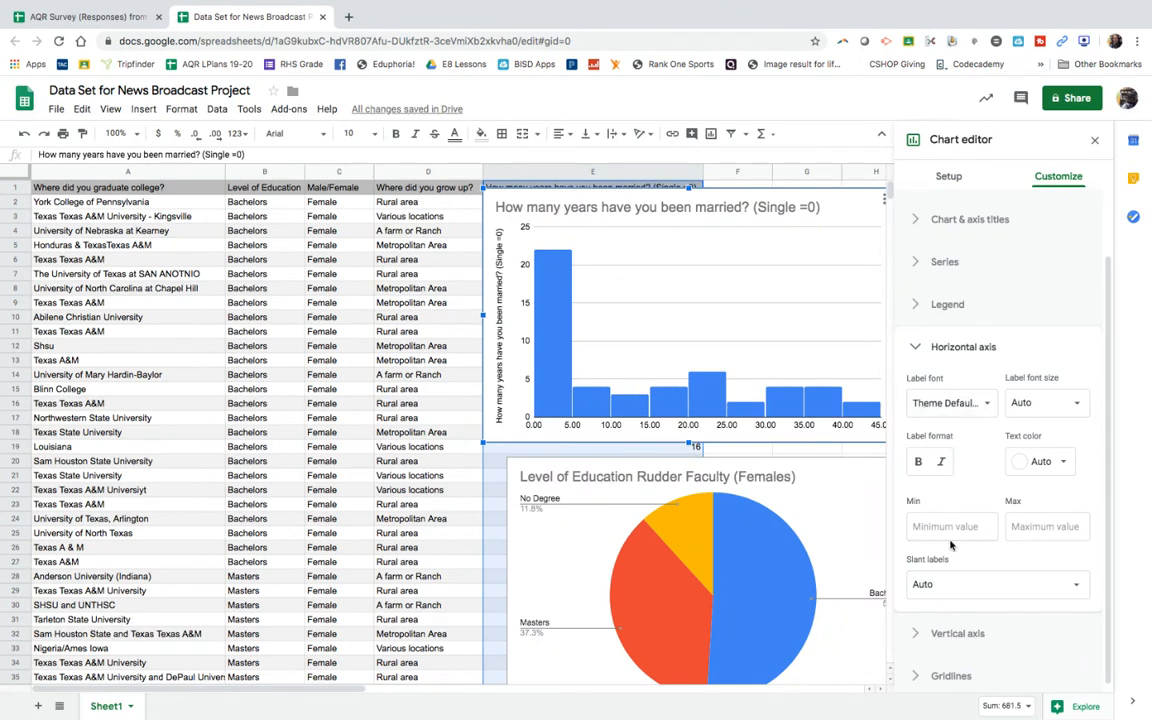
scroll(950, 545, "down", 1)
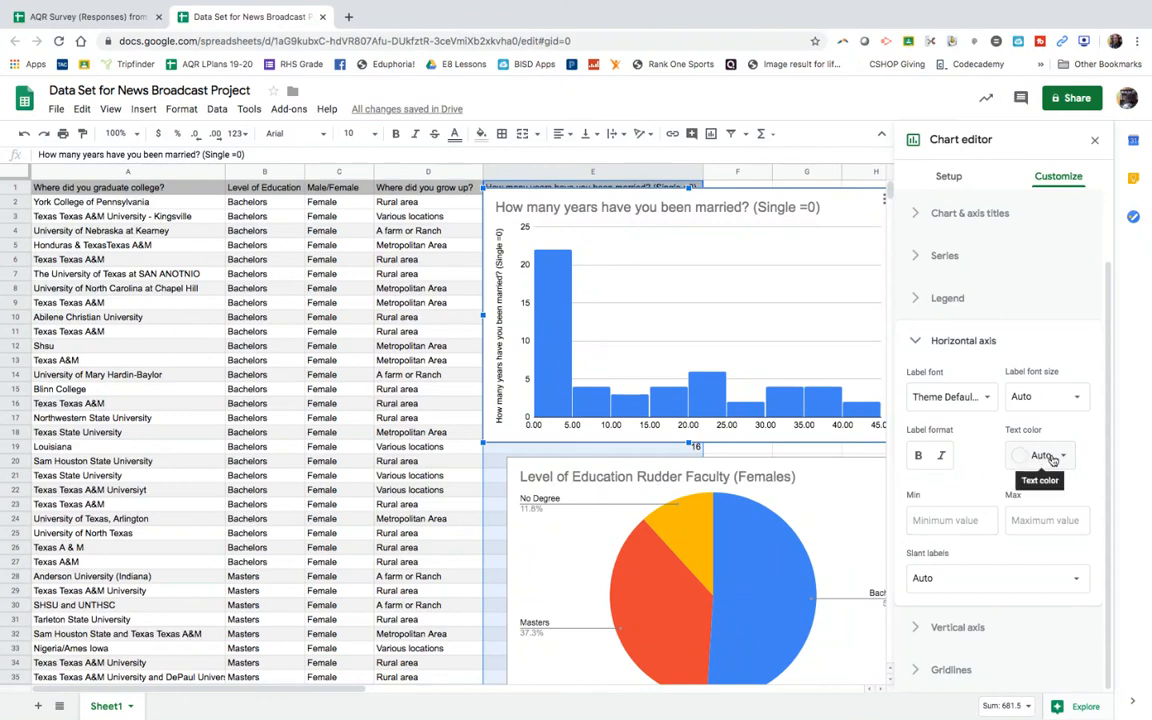
left_click(916, 342)
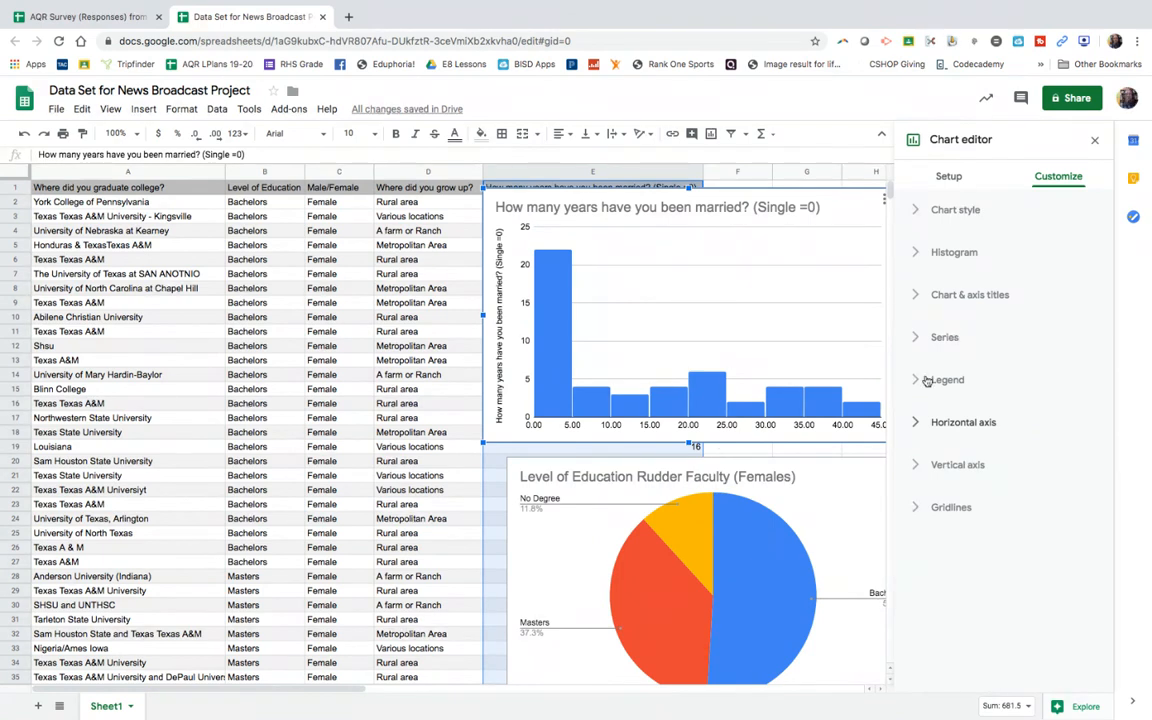
left_click(940, 381)
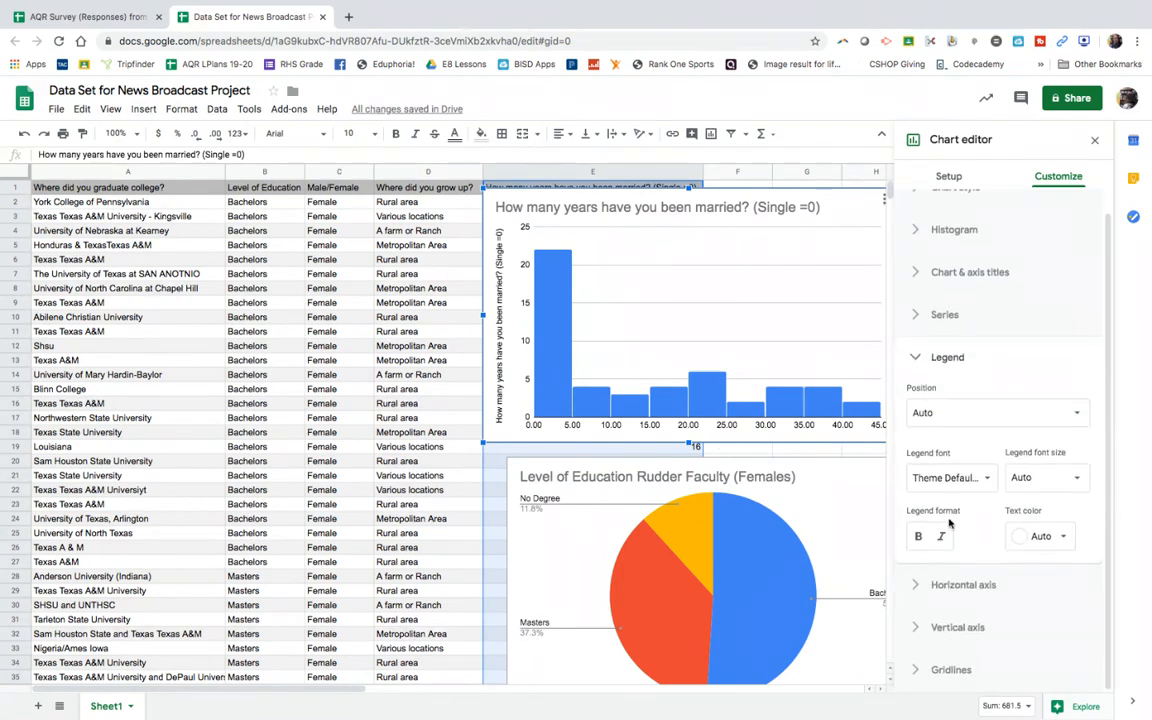
left_click(956, 628)
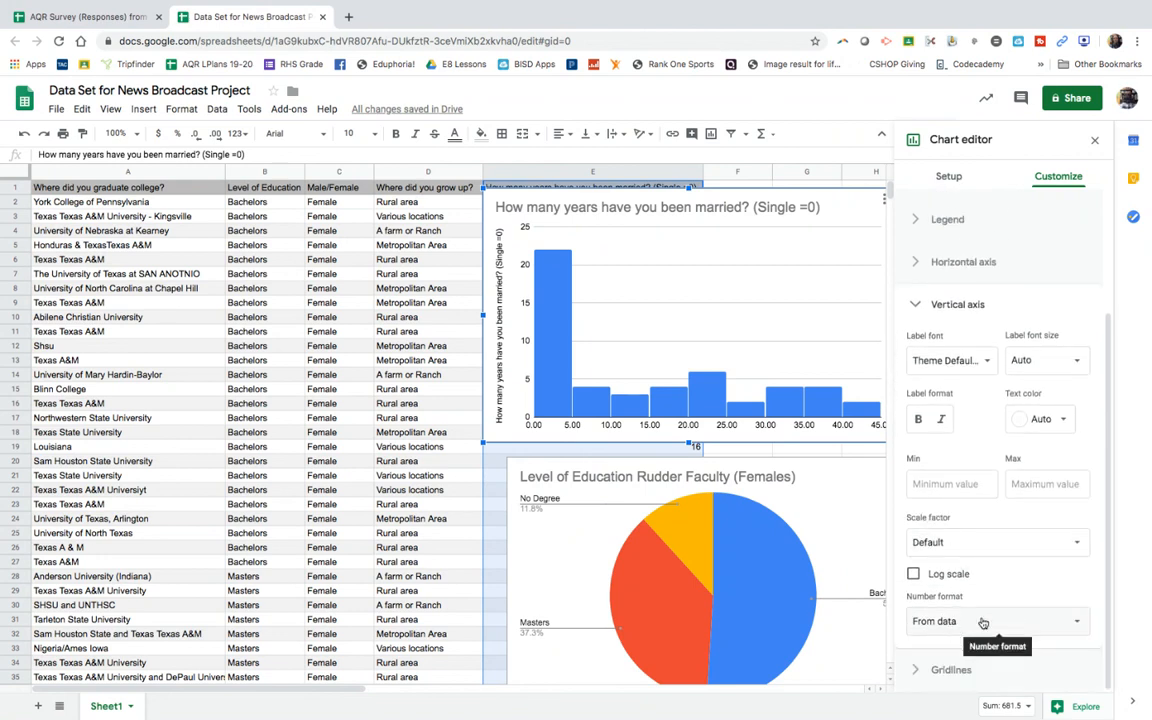
left_click(956, 628)
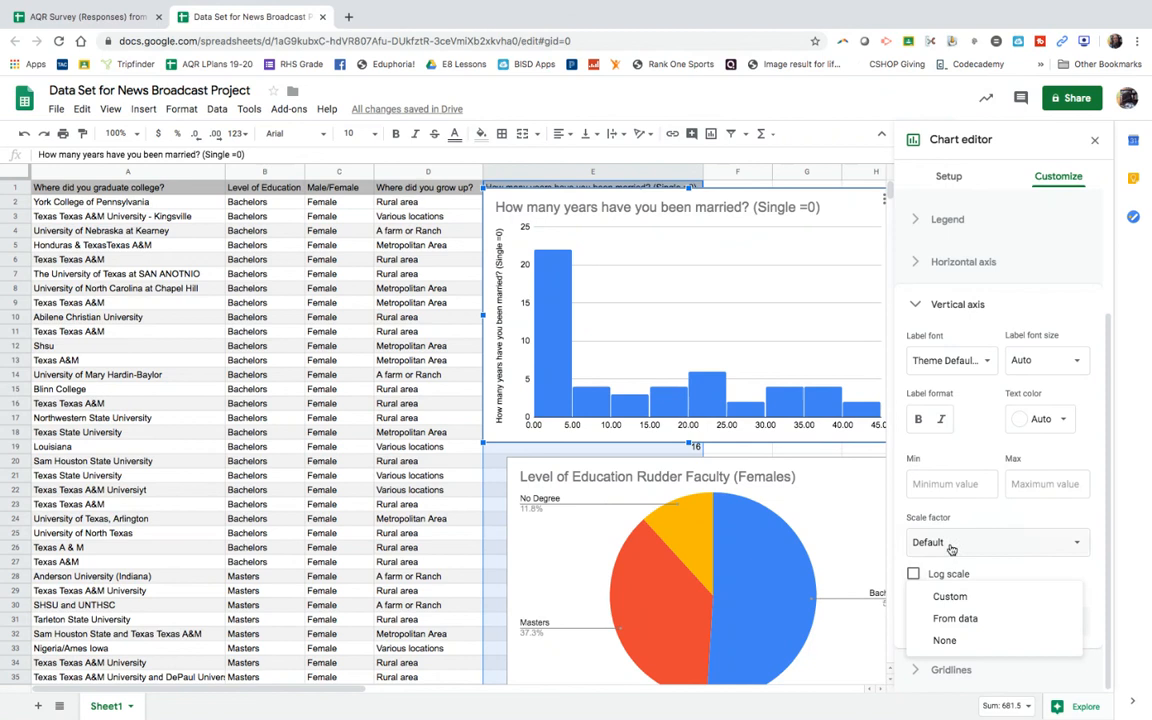
left_click(948, 483)
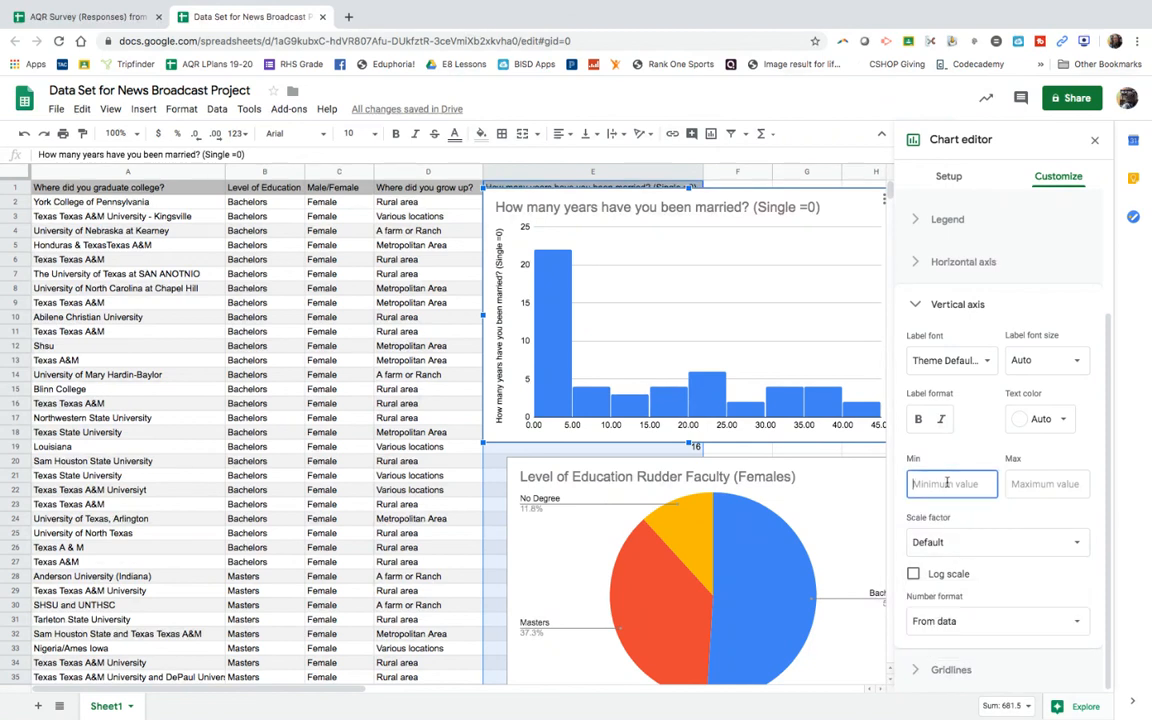
left_click(931, 304)
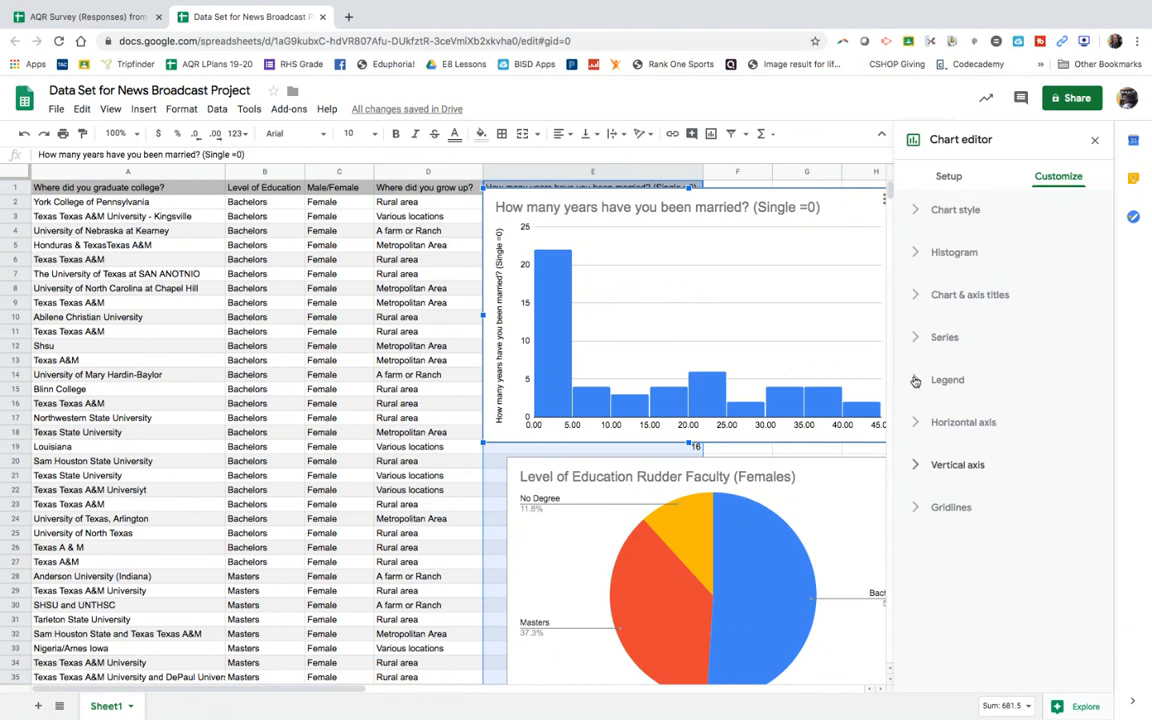
left_click(918, 510)
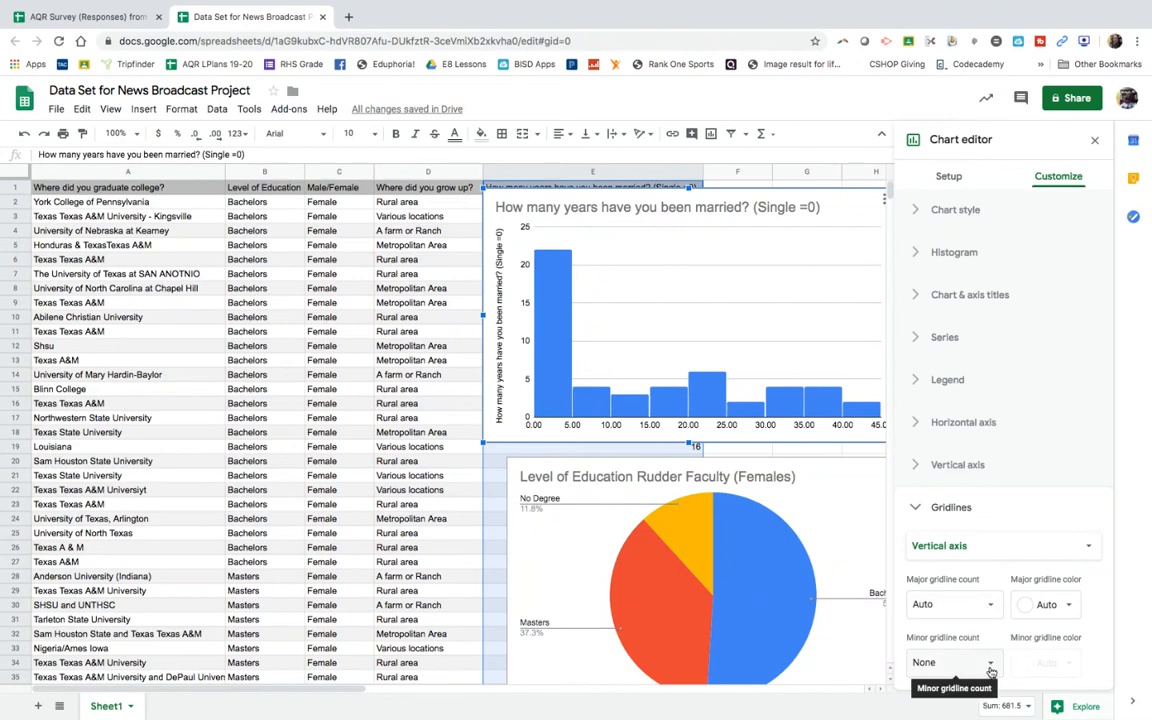
left_click(1008, 550)
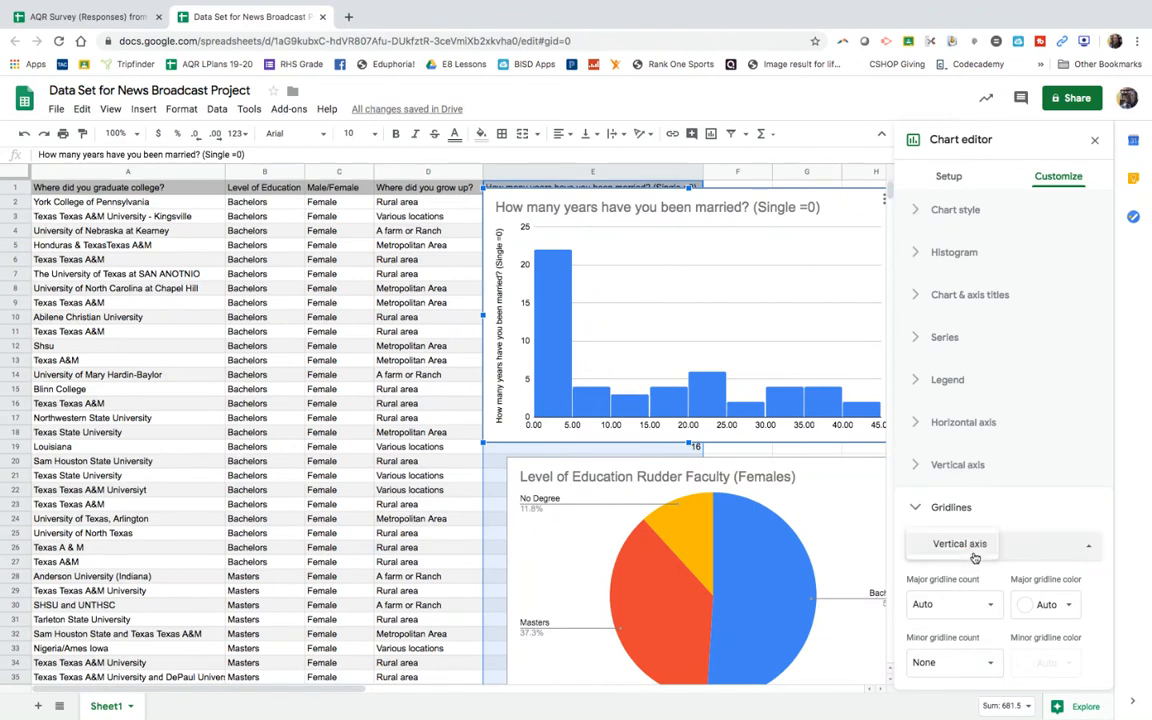
left_click(990, 551)
left_click(1091, 548)
left_click(1090, 549)
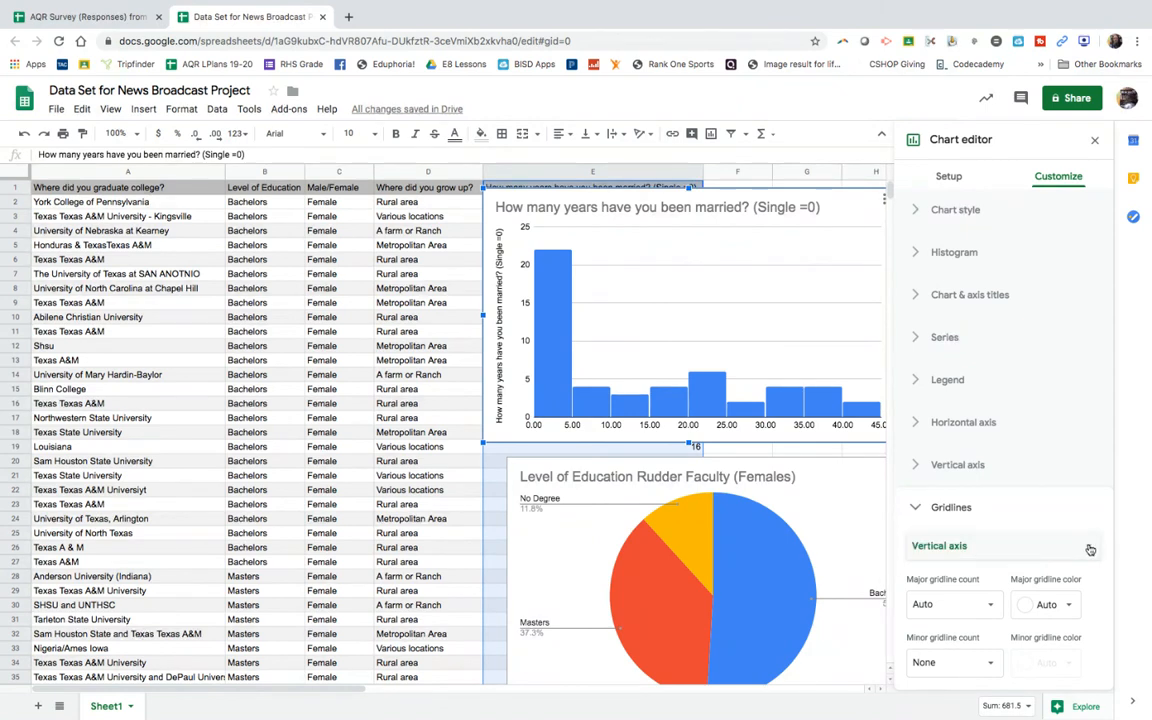
left_click(910, 510)
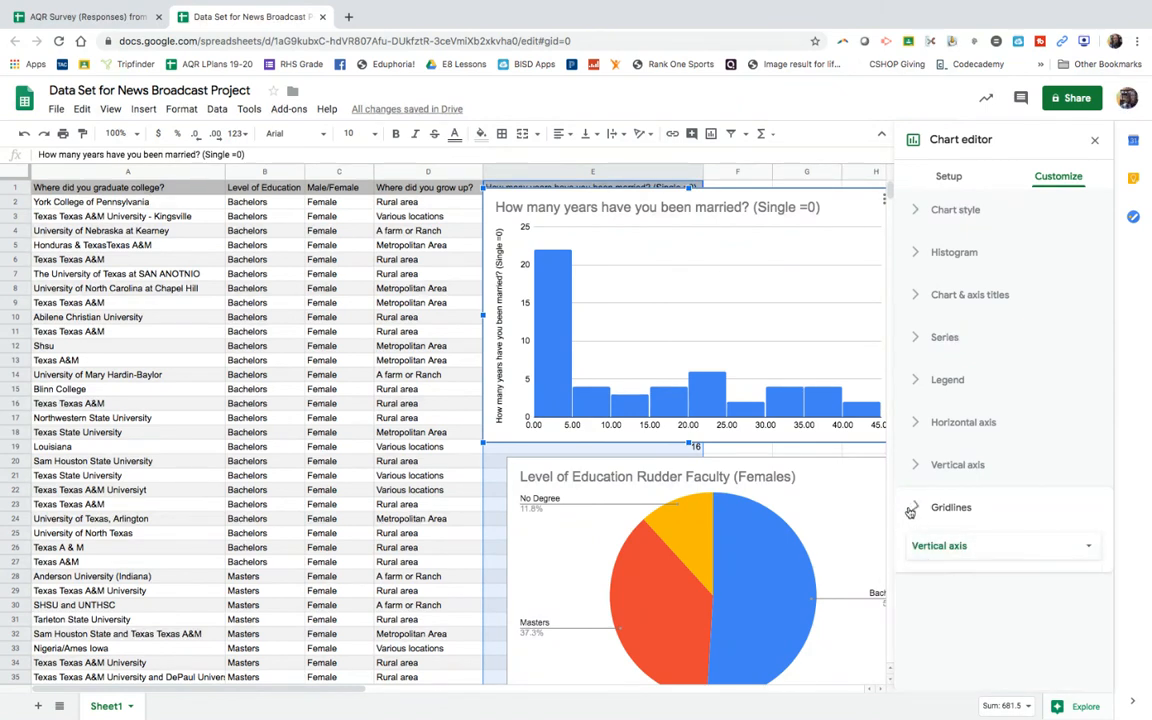
left_click(918, 428)
scroll(971, 533, "down", 2)
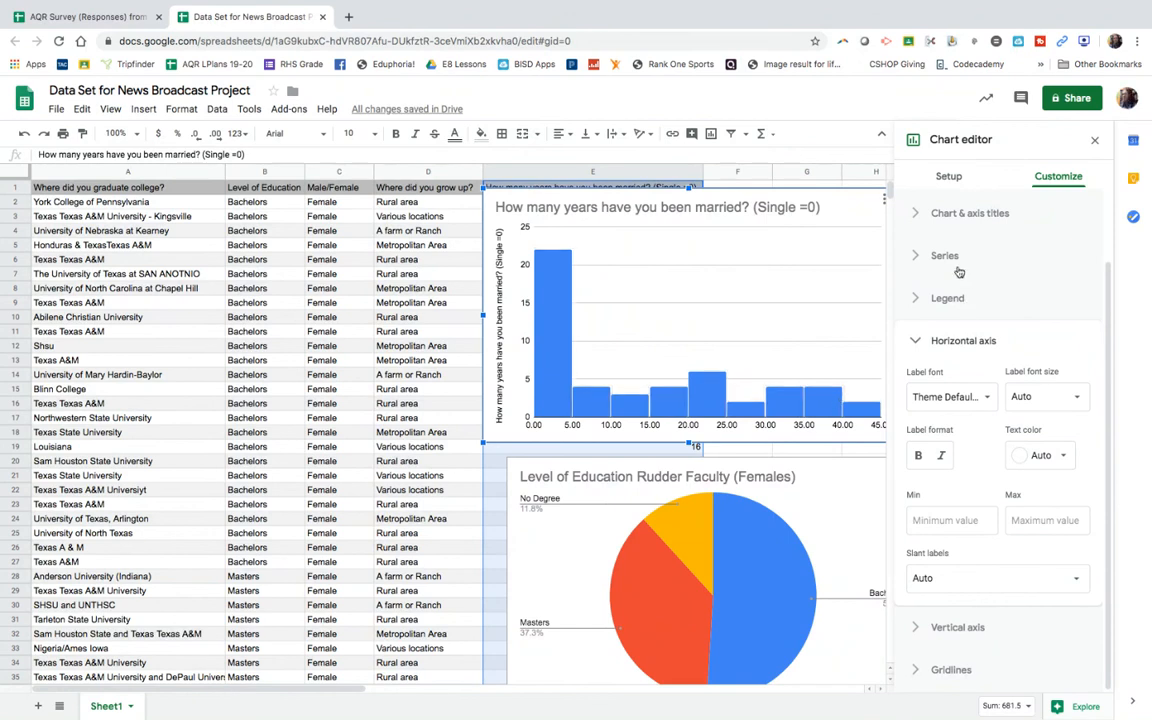
Step: Try the Table chart type for the female years-married data, and undo the change
left_click(948, 176)
left_click(966, 234)
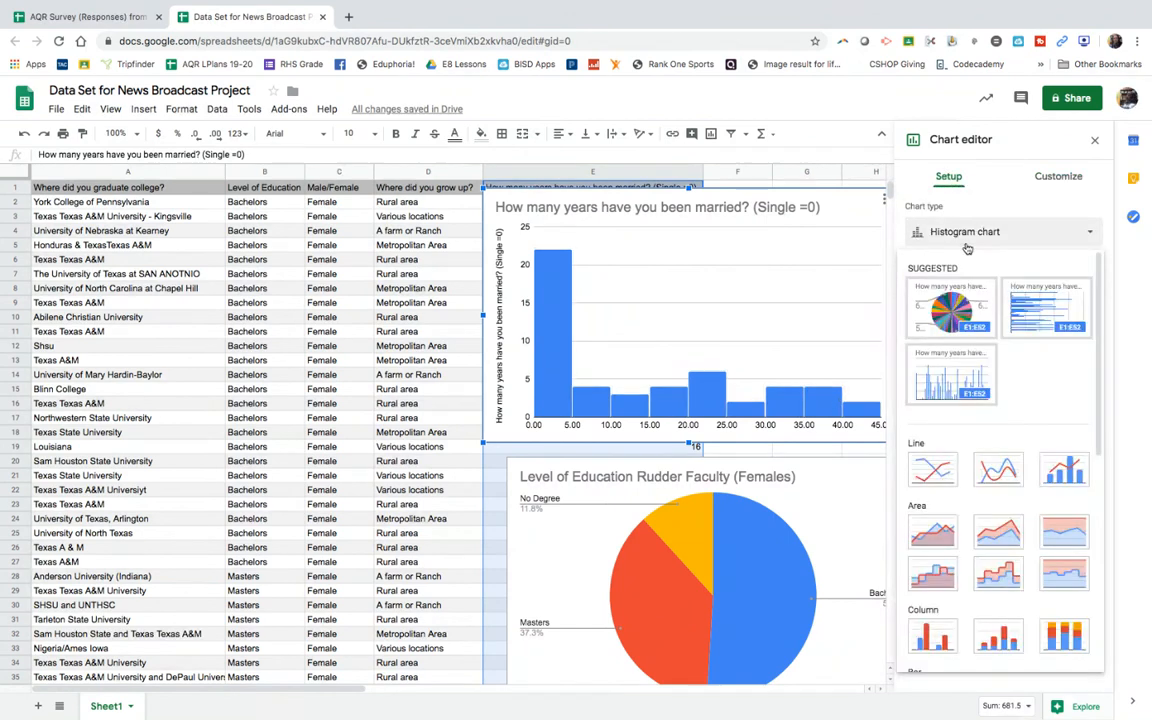
scroll(958, 508, "down", 2)
scroll(958, 508, "down", 3)
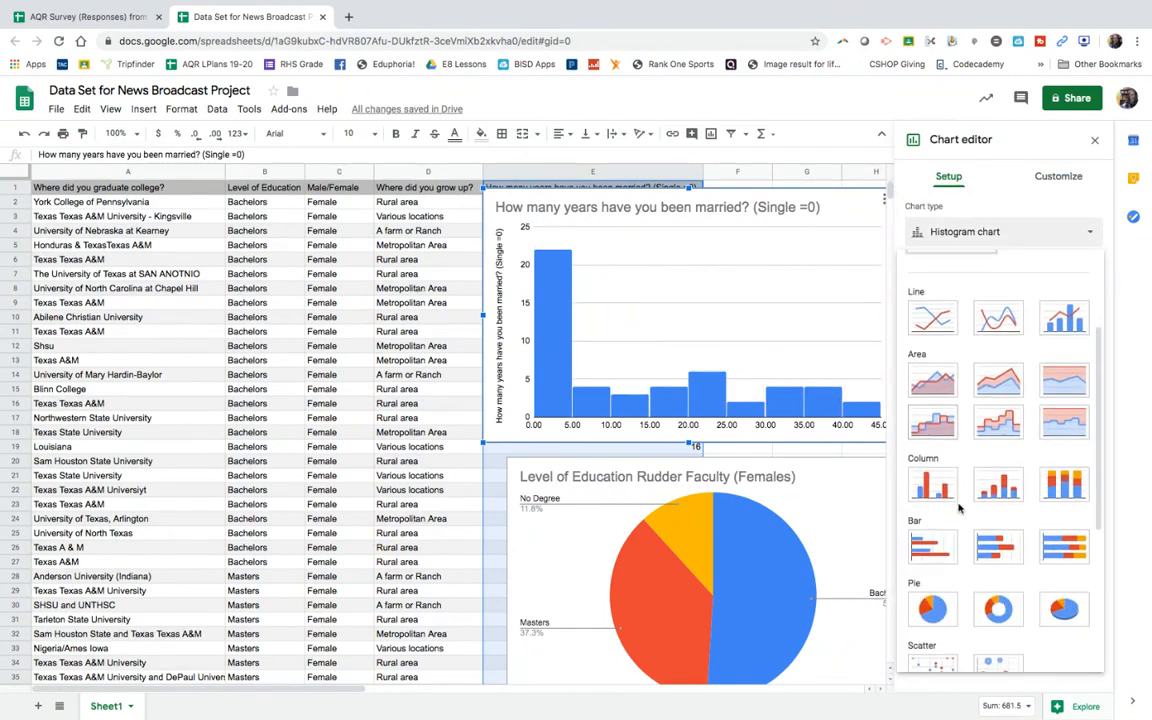
scroll(940, 520, "down", 4)
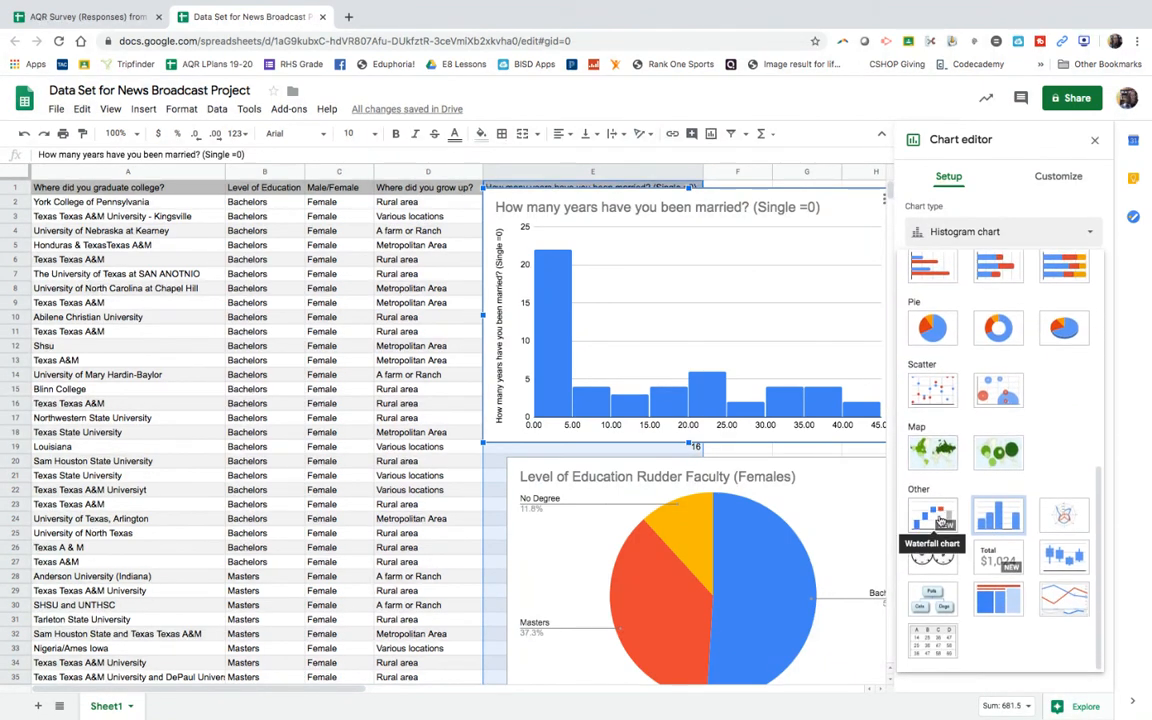
left_click(932, 641)
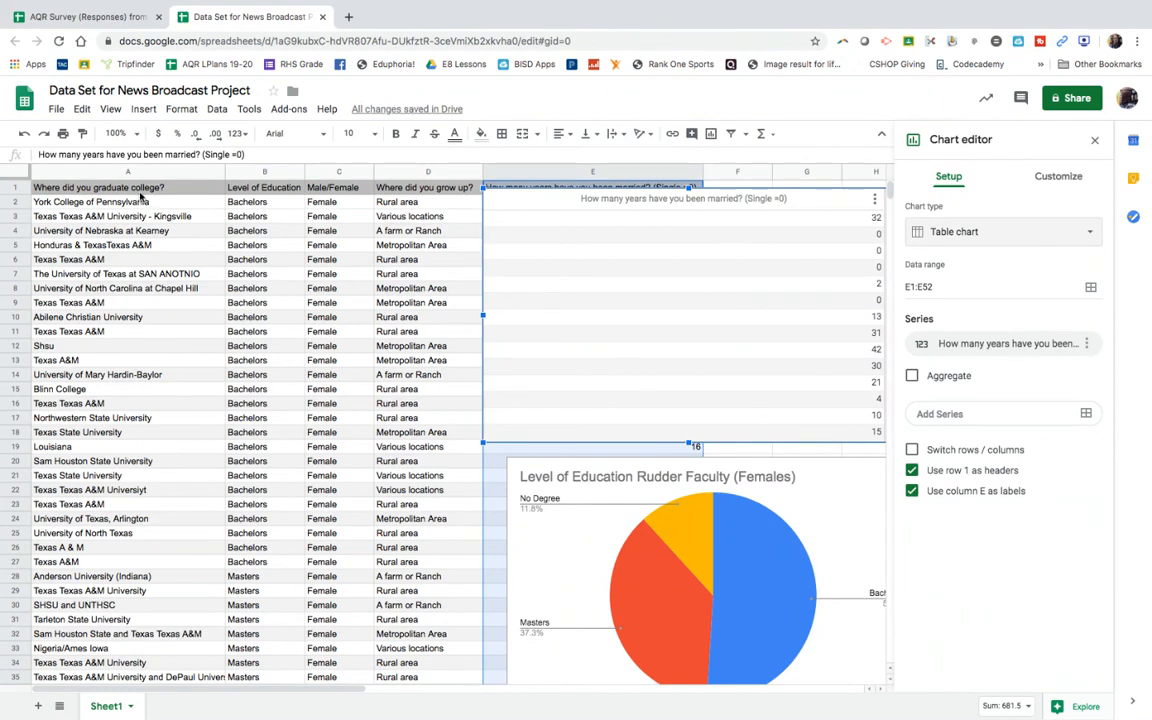
left_click(24, 133)
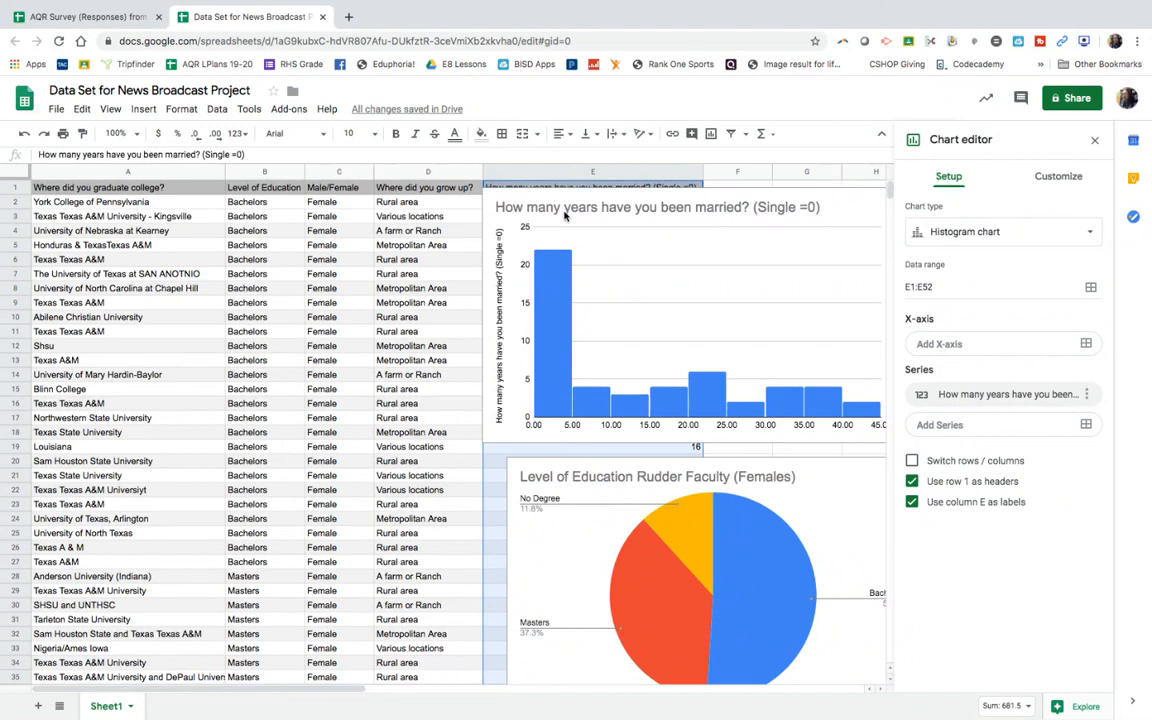
Step: Shift the years-married histogram over column D and append "(Female Rudder Faculty)" to its title
left_click(510, 196)
left_click_drag(631, 192, 541, 199)
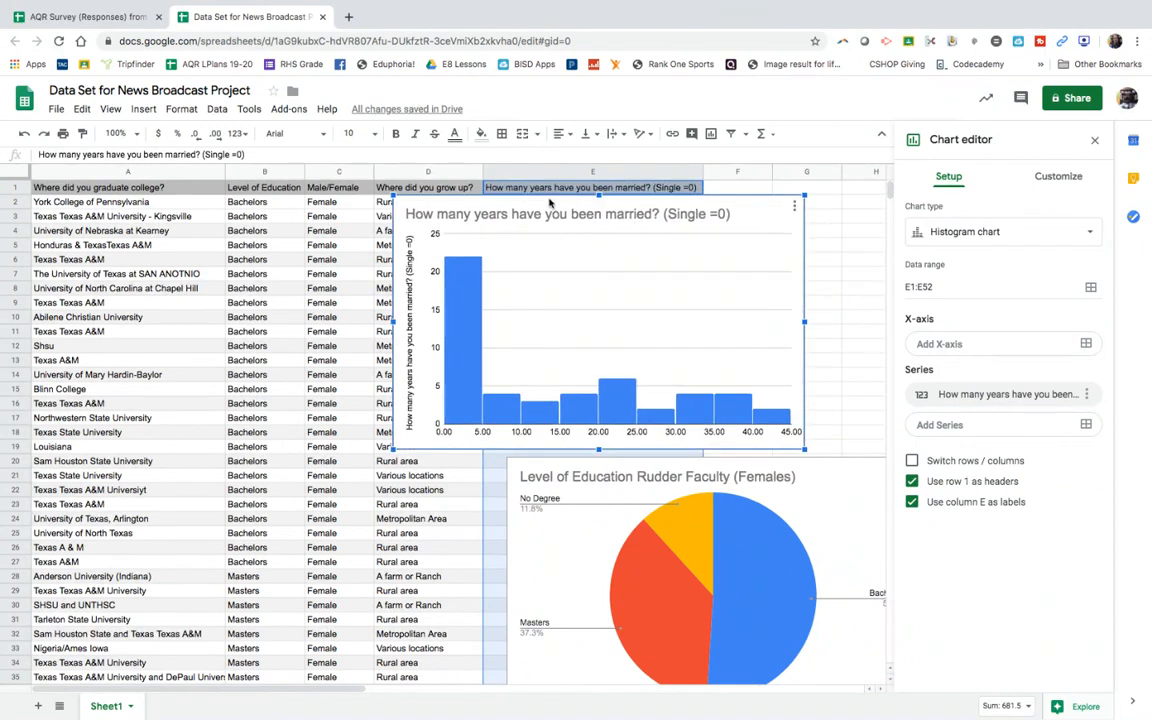
double_click(730, 214)
left_click(456, 219)
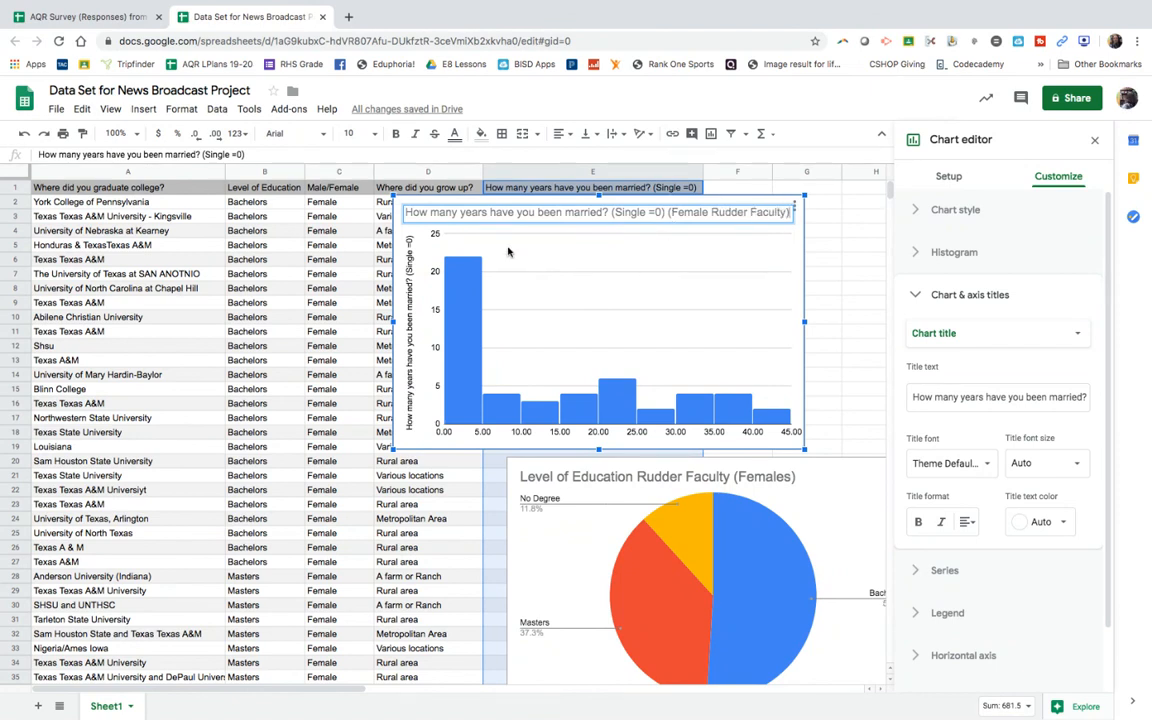
left_click(308, 264)
Step: Insert a histogram of the male faculty's years married, using range E53:E92
scroll(340, 380, "down", 10)
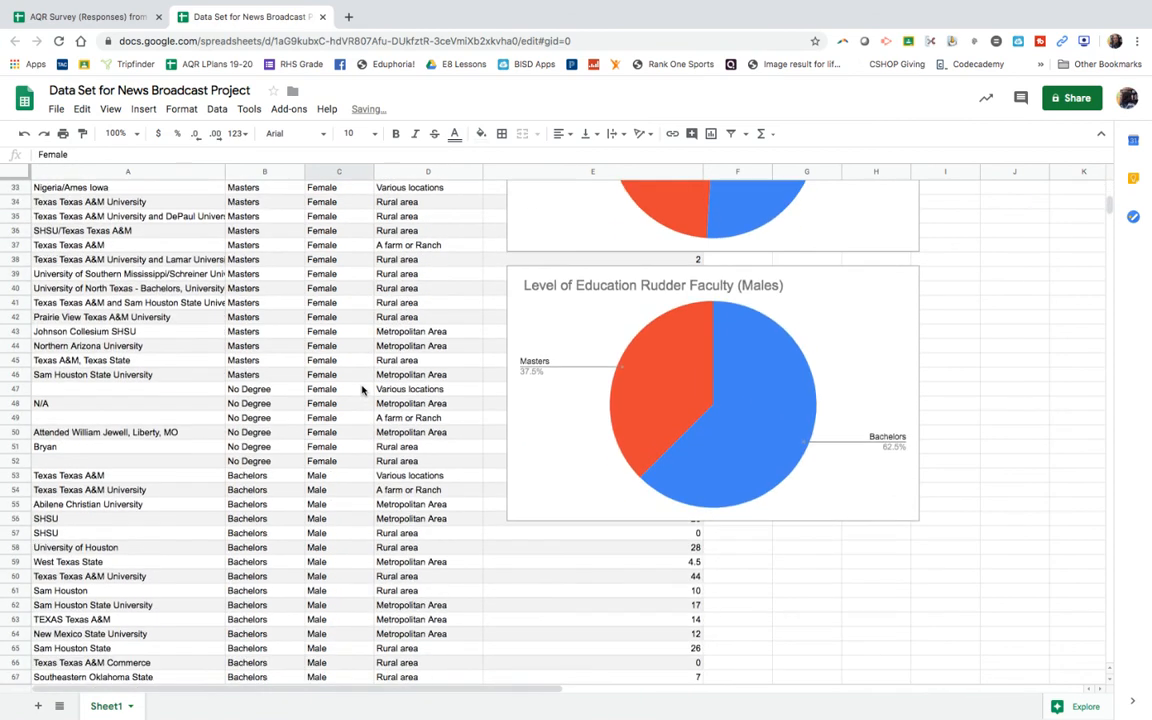
scroll(464, 451, "down", 12)
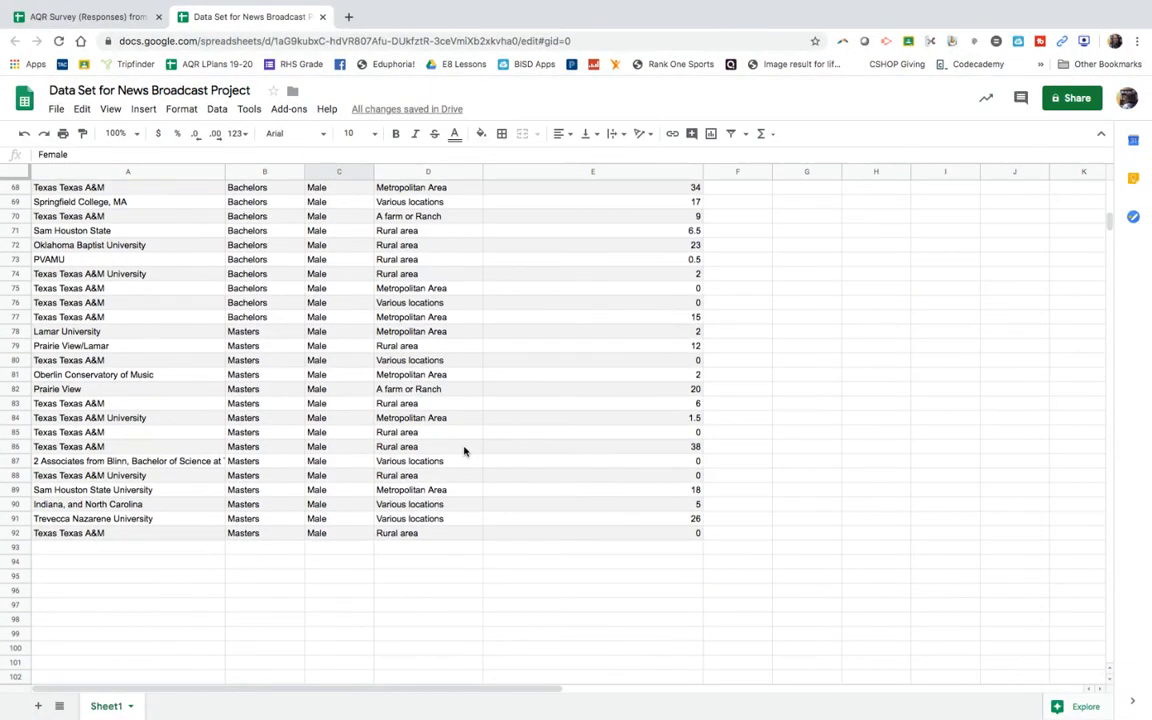
left_click_drag(564, 533, 535, 391)
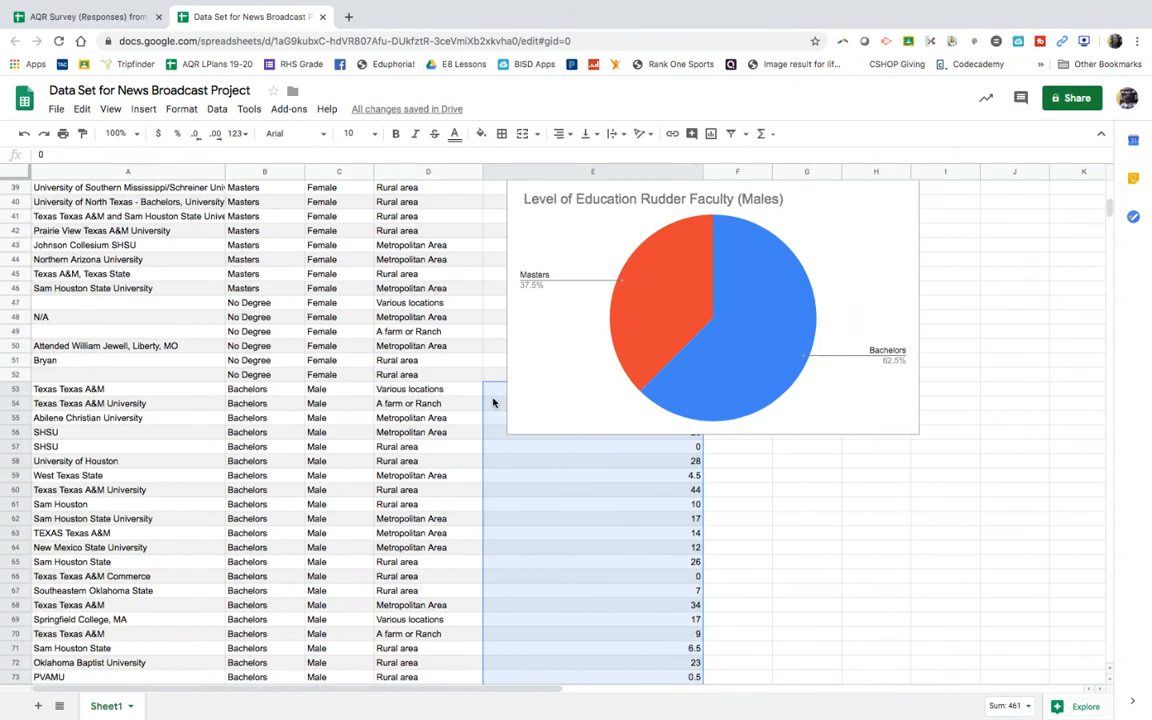
left_click(144, 109)
left_click(180, 300)
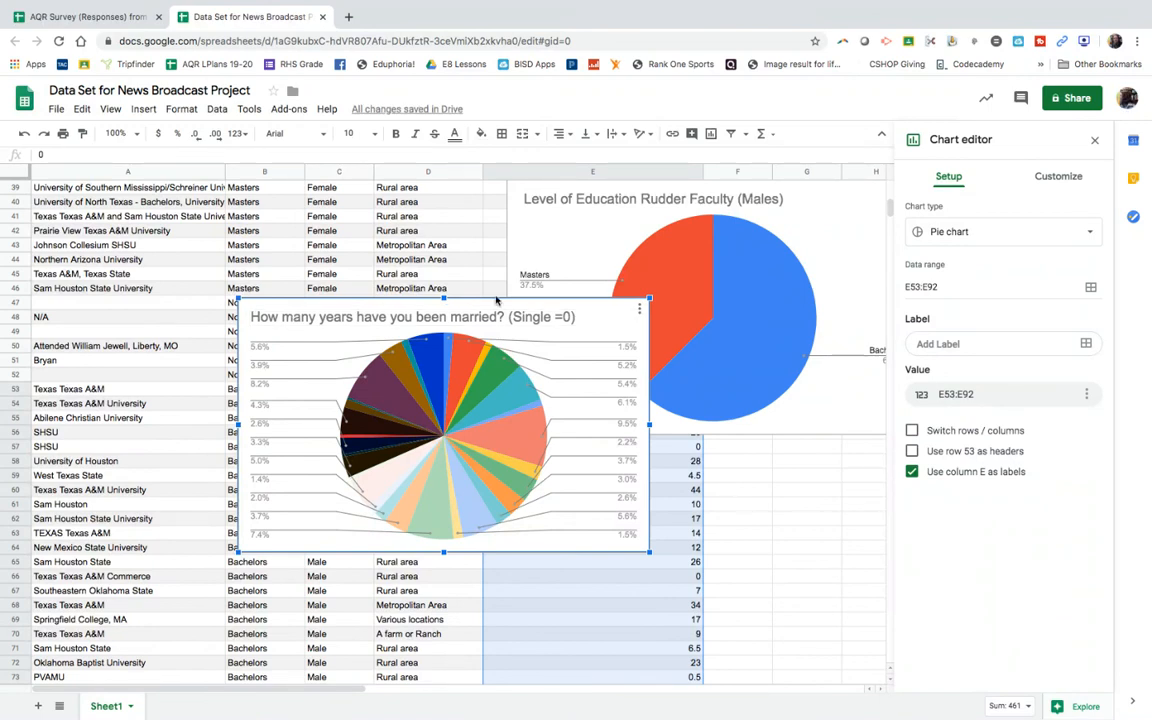
left_click(1018, 232)
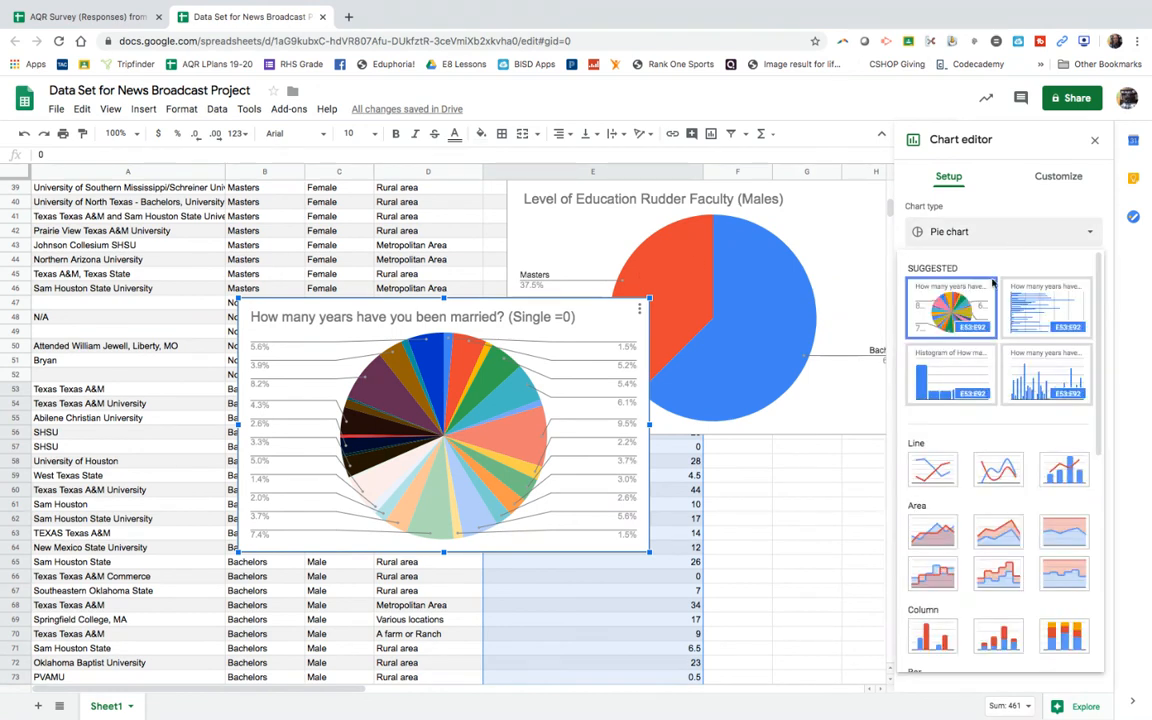
left_click(942, 367)
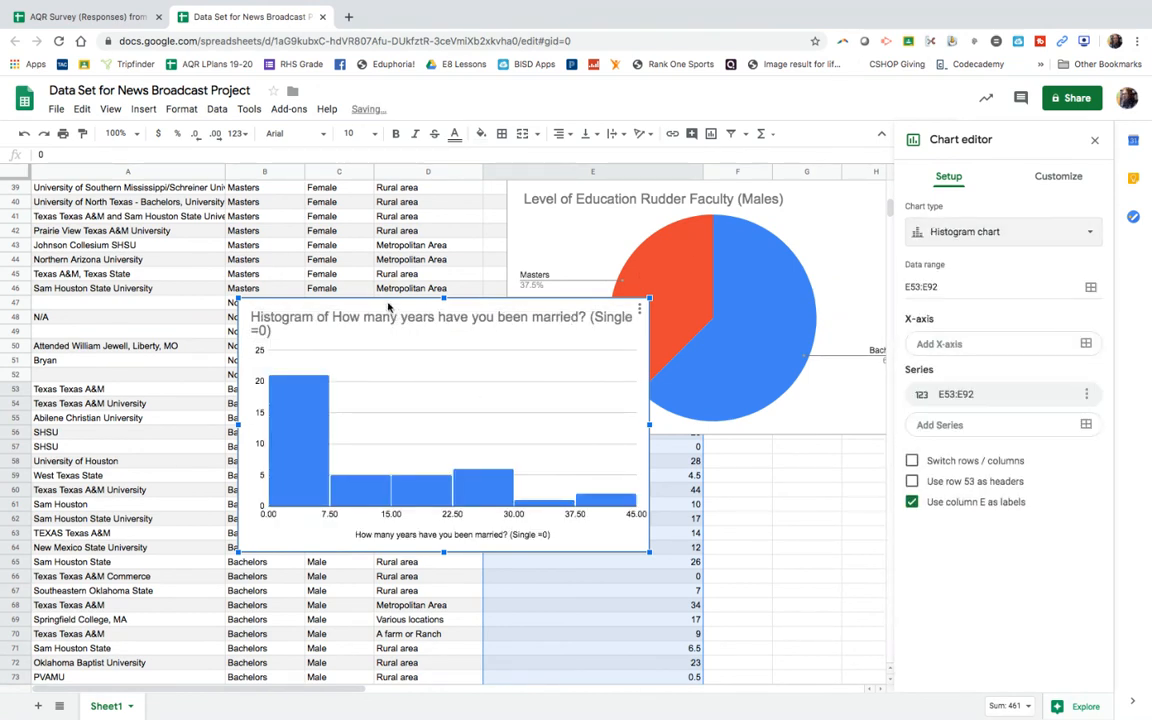
Step: Set the bucket size of the male faculty's years-married histogram to 5
left_click(1053, 176)
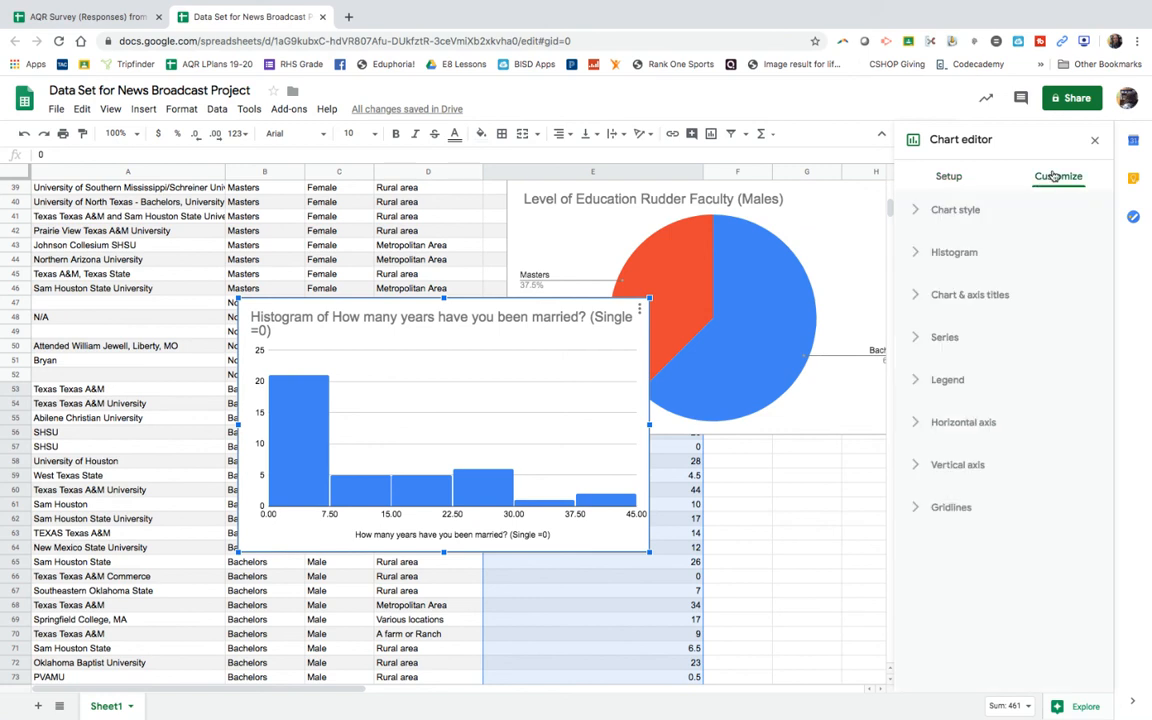
left_click(930, 253)
left_click(955, 334)
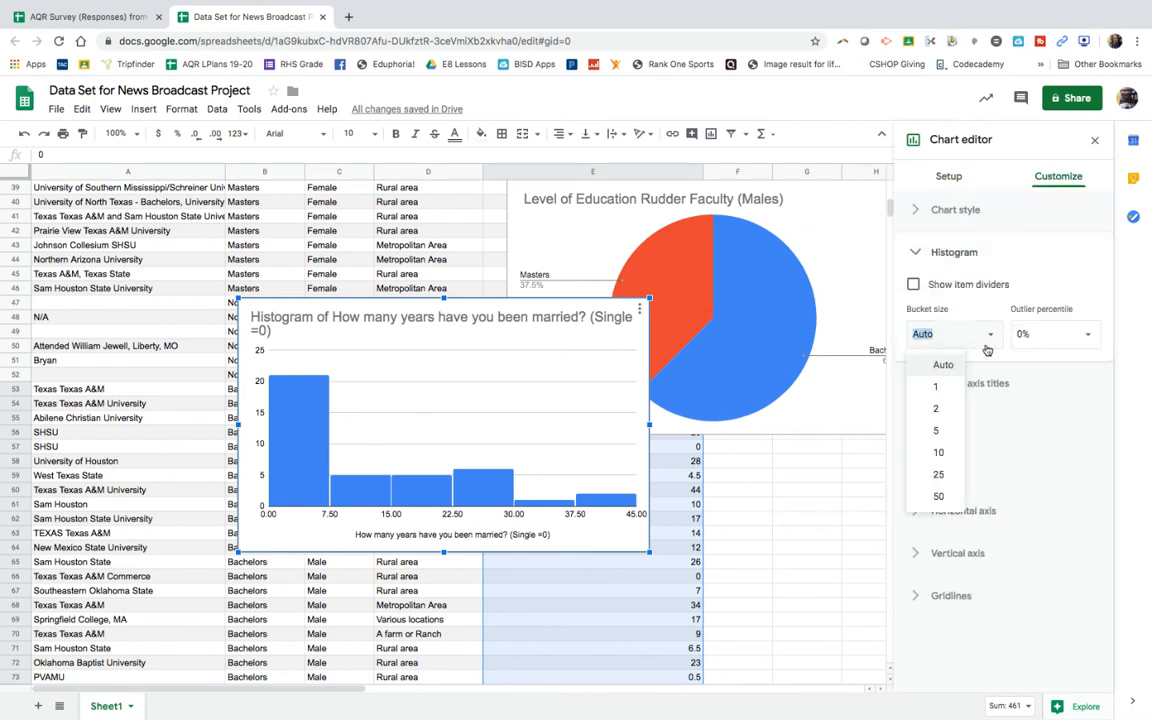
left_click(940, 430)
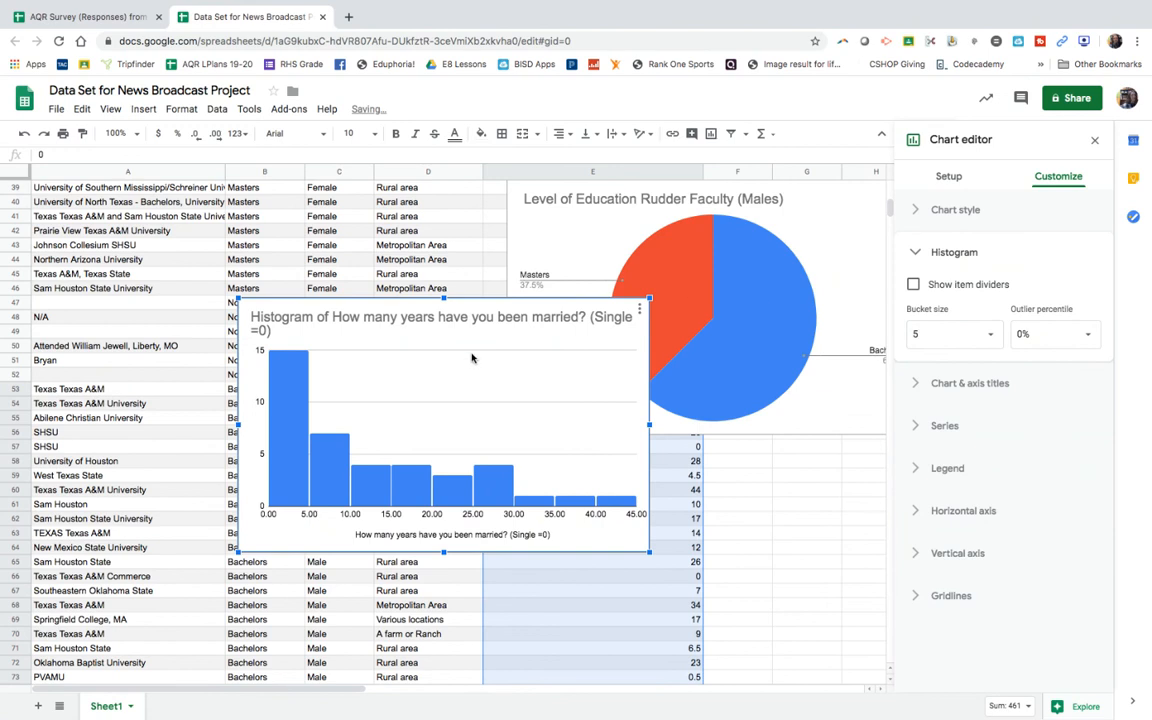
Step: Append "(Rudder Faculty Males)" to the title of the male years-married histogram
left_click(331, 320)
left_click(335, 318)
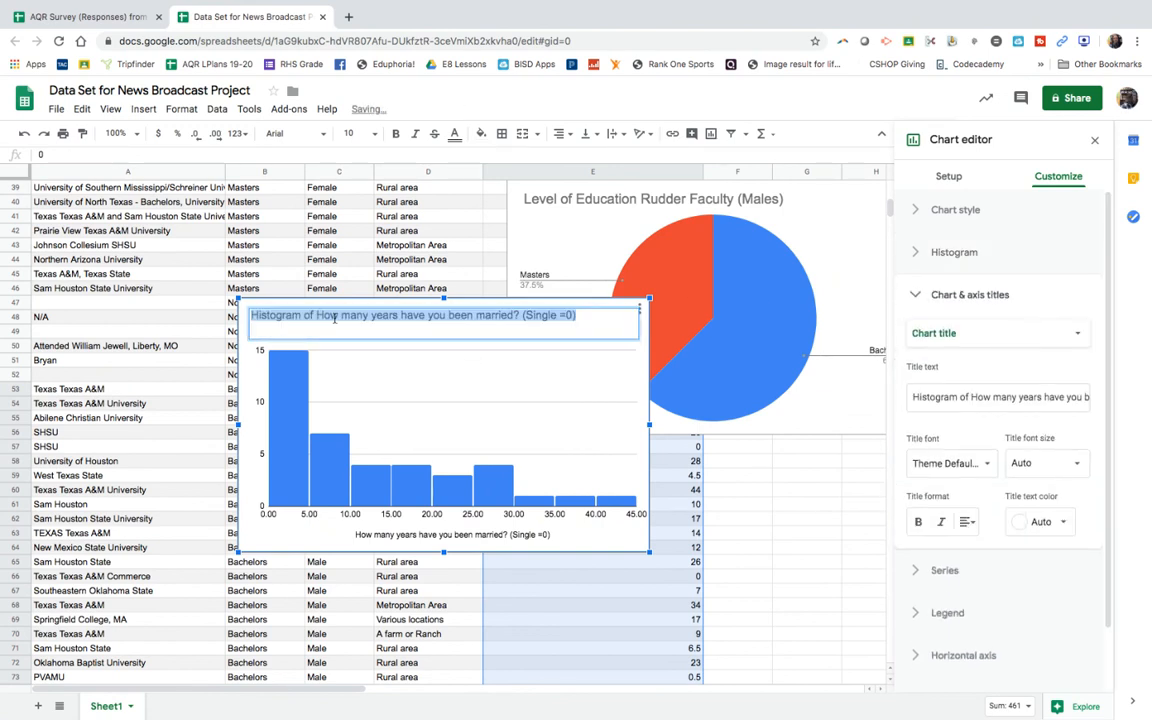
left_click(583, 315)
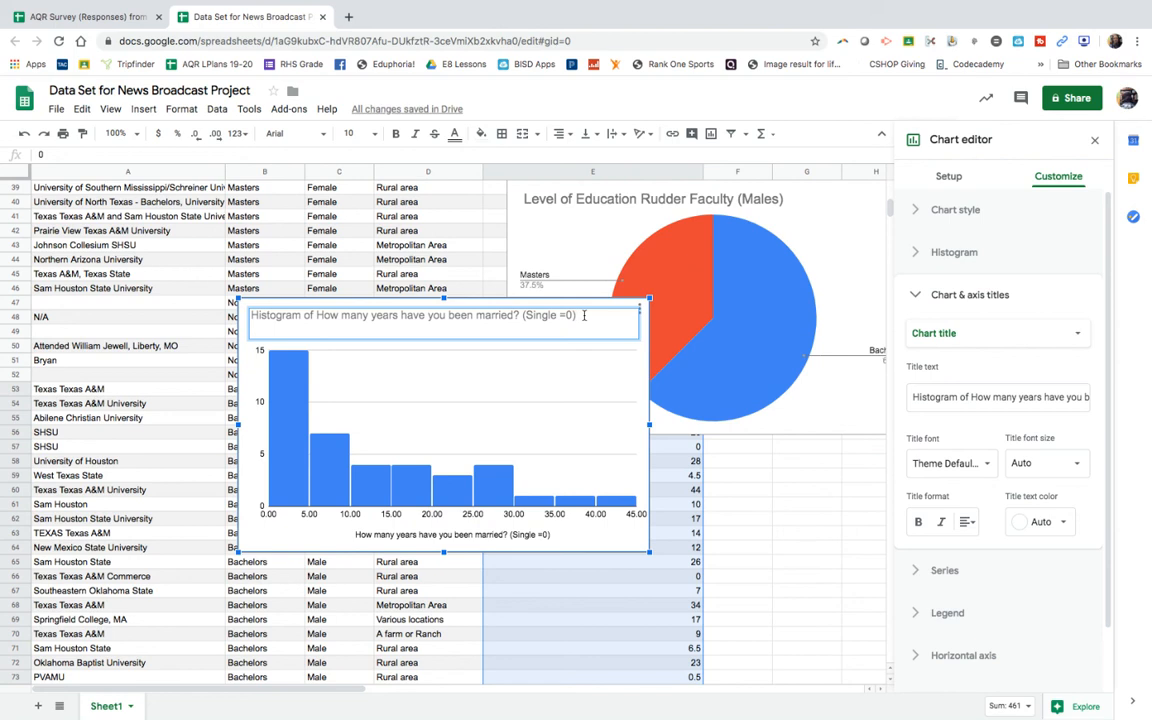
type("(Rudder Faculty Males")
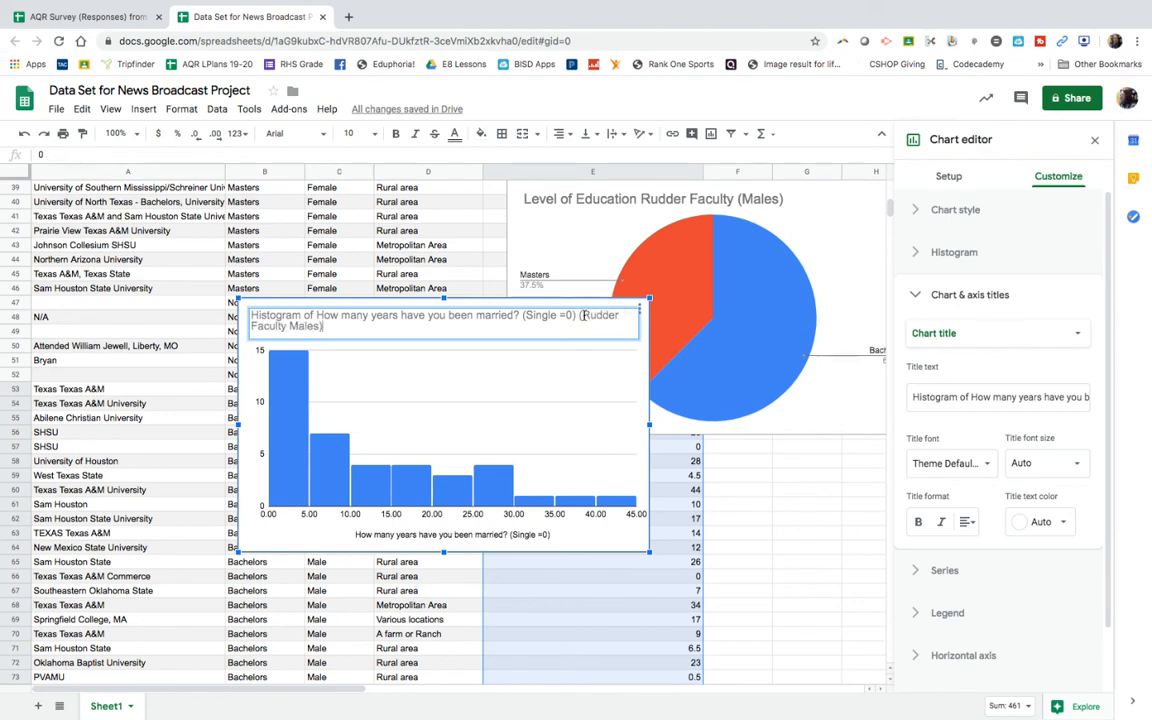
left_click(708, 480)
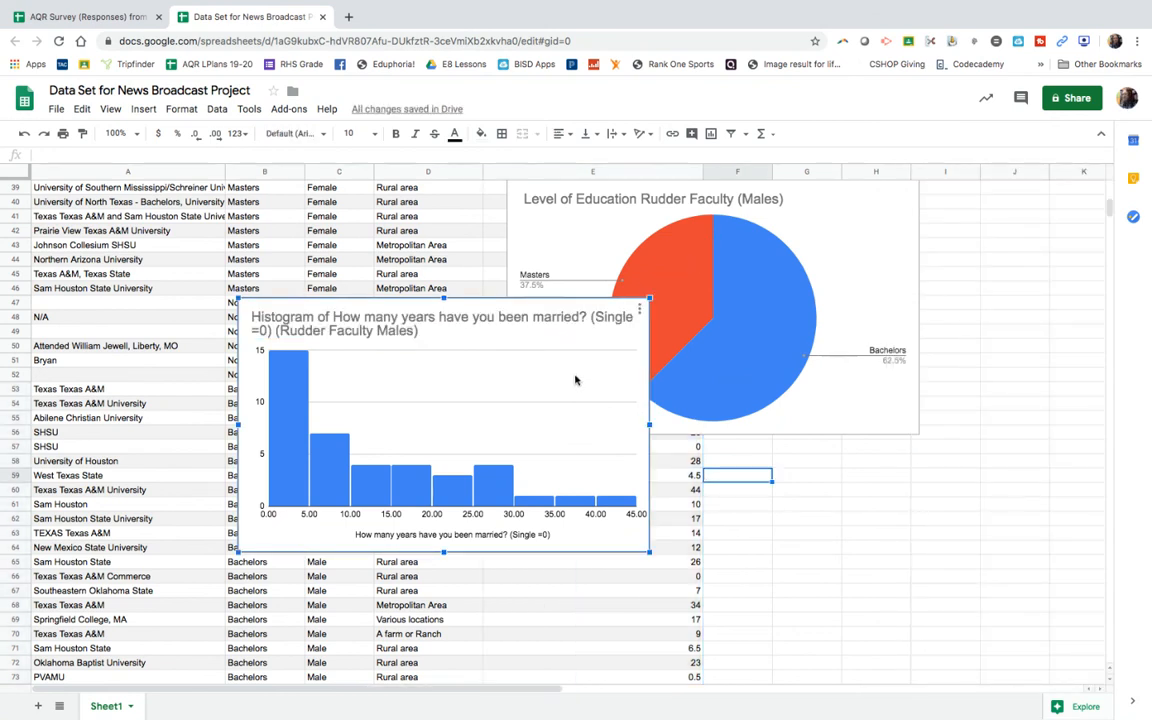
Step: Move the male years-married histogram to the top rows of the sheet, directly beside the female histogram
left_click_drag(576, 378, 1008, 63)
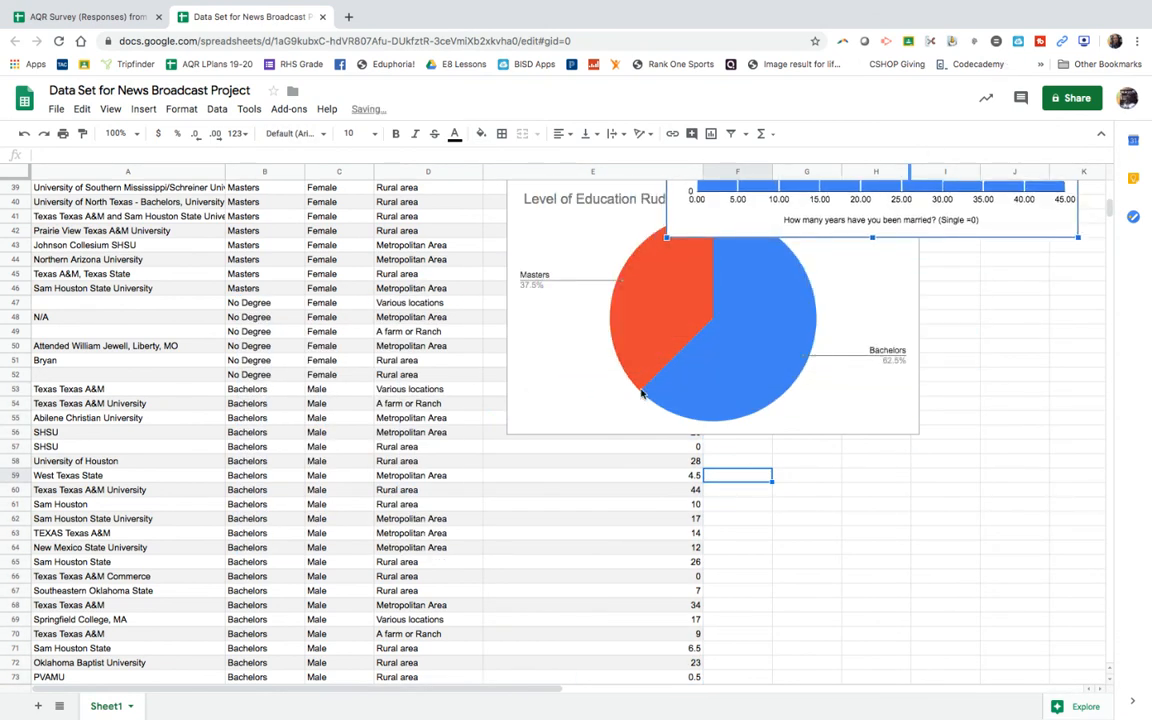
scroll(575, 355, "up", 10)
left_click_drag(828, 499, 962, 191)
scroll(801, 544, "right", 3)
scroll(801, 544, "right", 2)
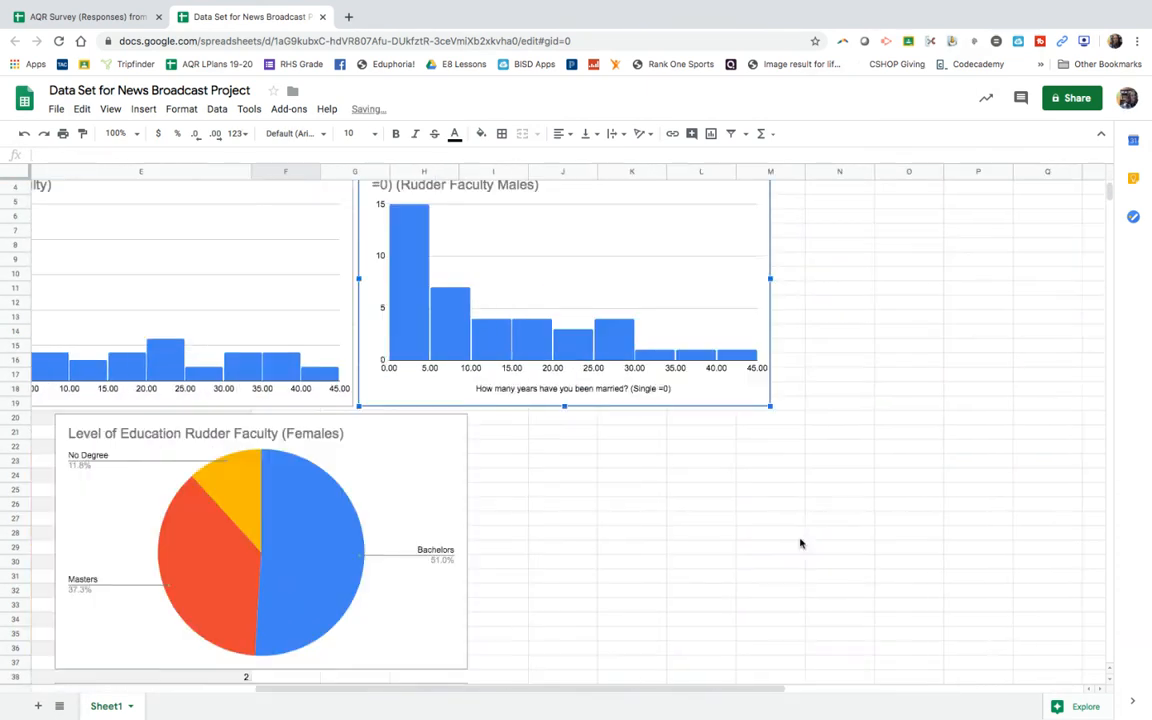
scroll(801, 544, "left", 4)
scroll(801, 544, "up", 2)
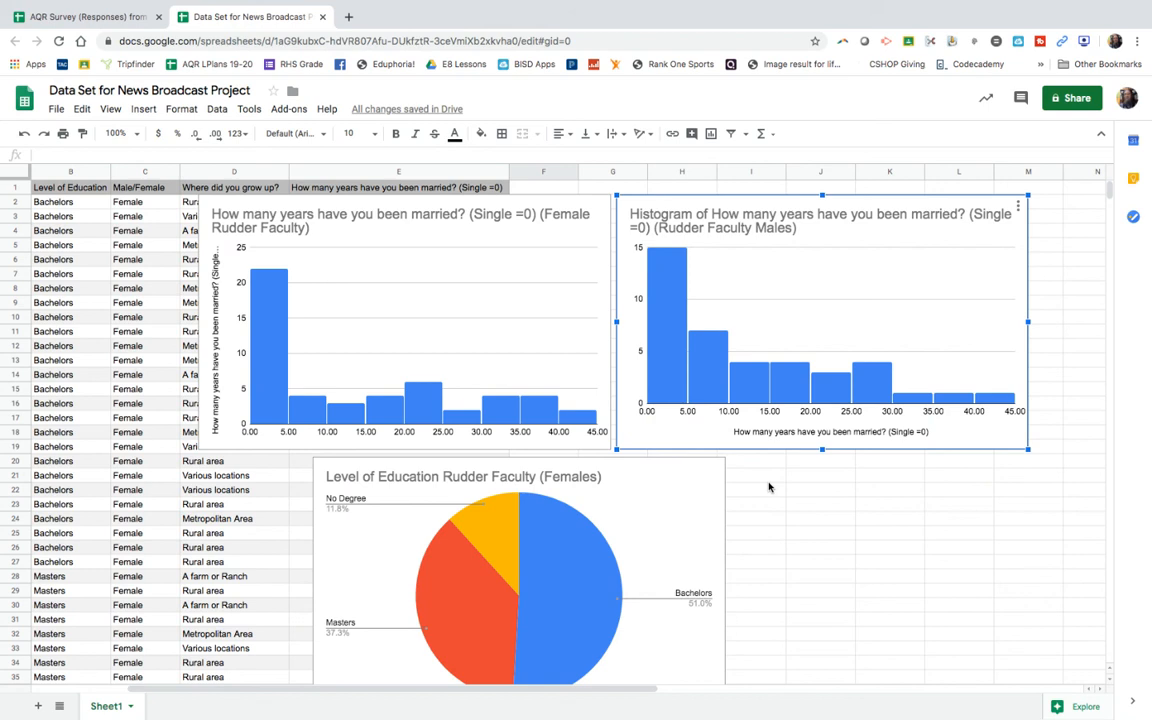
left_click(760, 488)
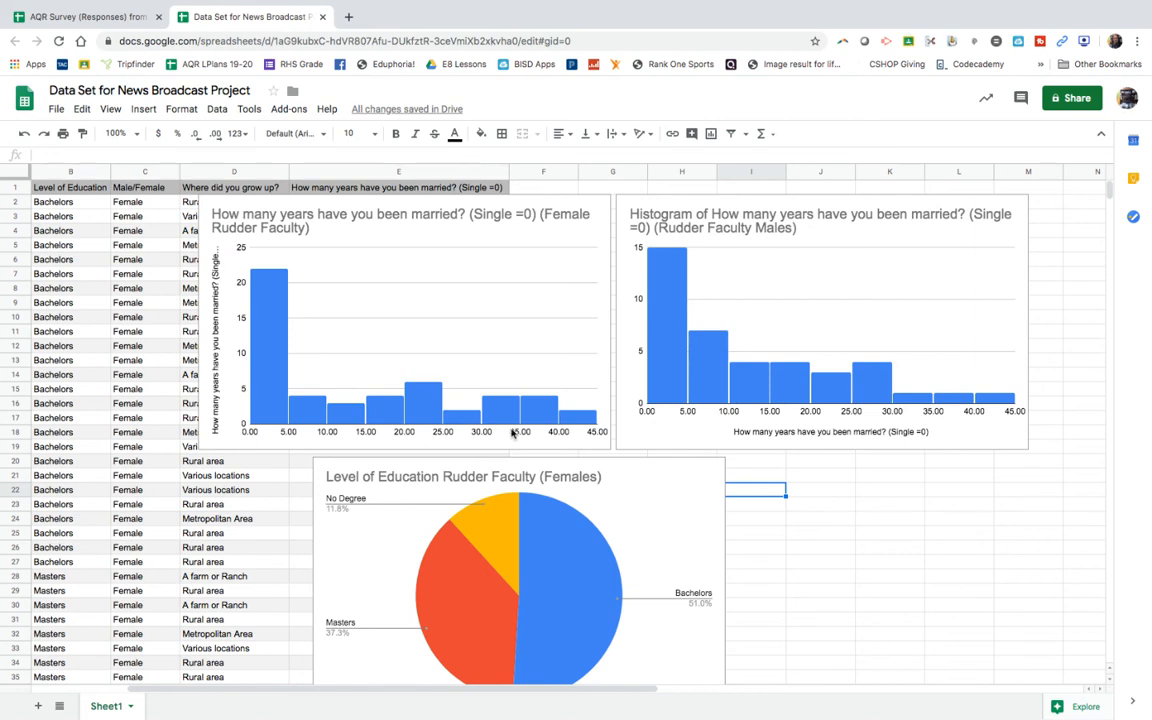
Step: Move the female years-married histogram off column E, placing it over columns A to D from about row 9
scroll(180, 600, "down", 2)
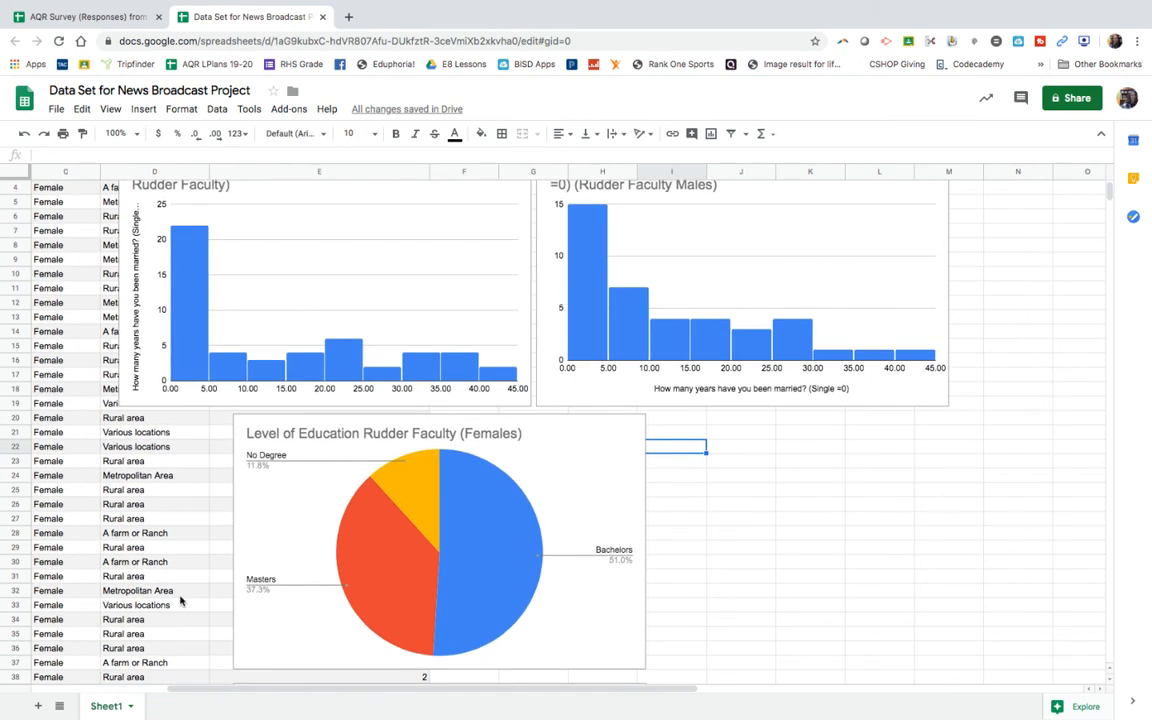
scroll(180, 600, "left", 3)
scroll(180, 600, "down", 2)
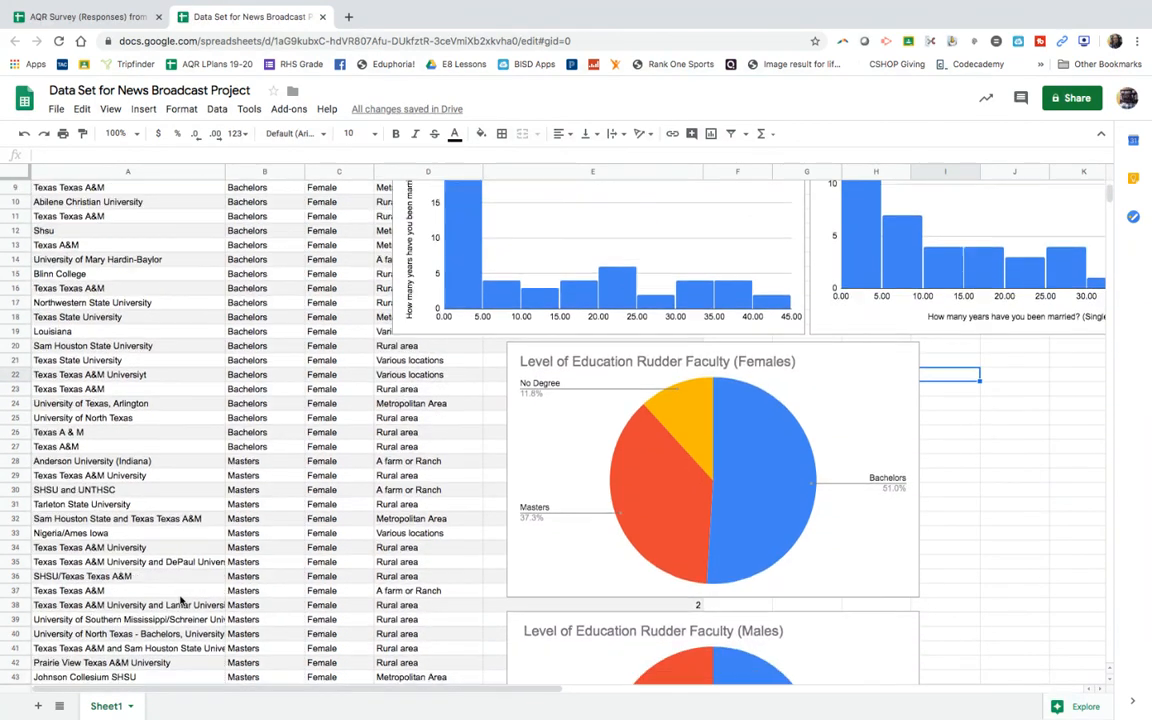
scroll(180, 600, "up", 4)
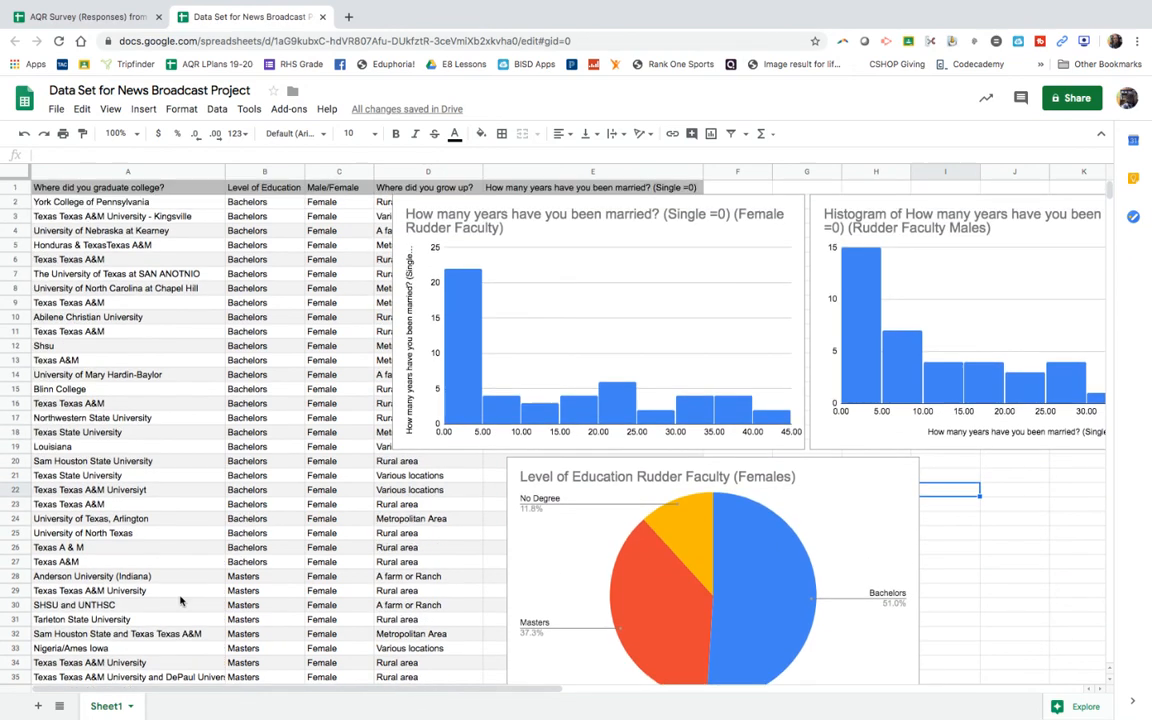
left_click(531, 206)
left_click_drag(531, 206, 158, 311)
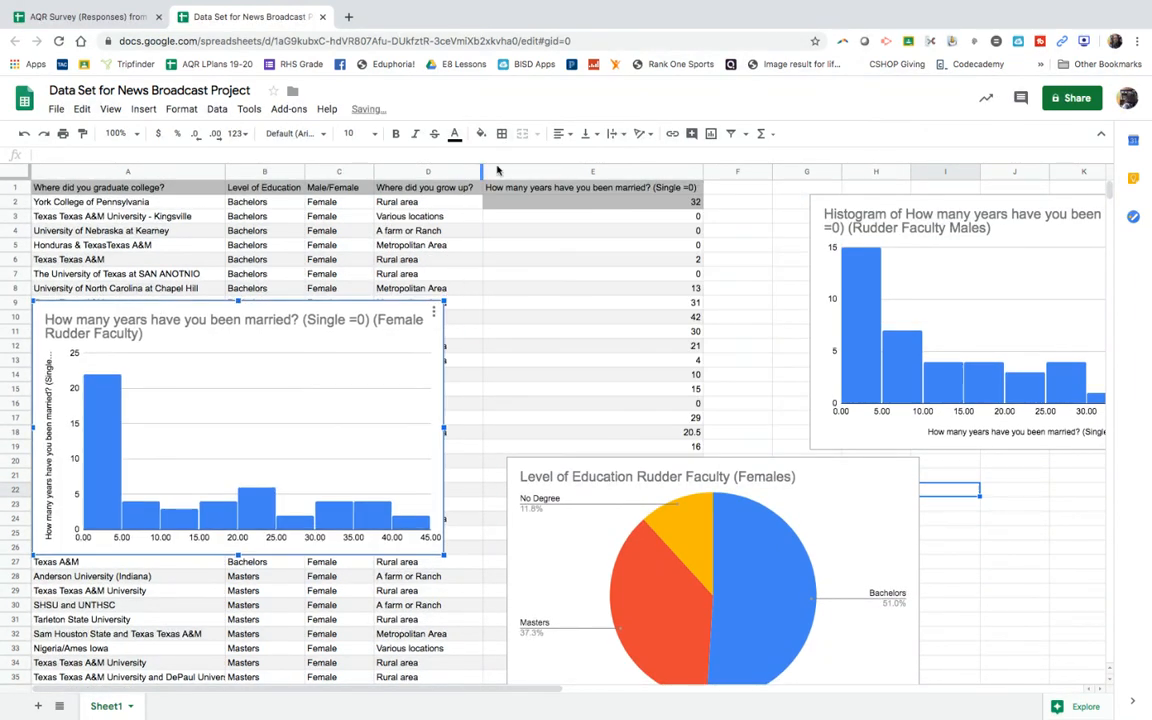
Step: Insert a chart of the years married for all faculty, using range E2:E92
left_click(543, 201)
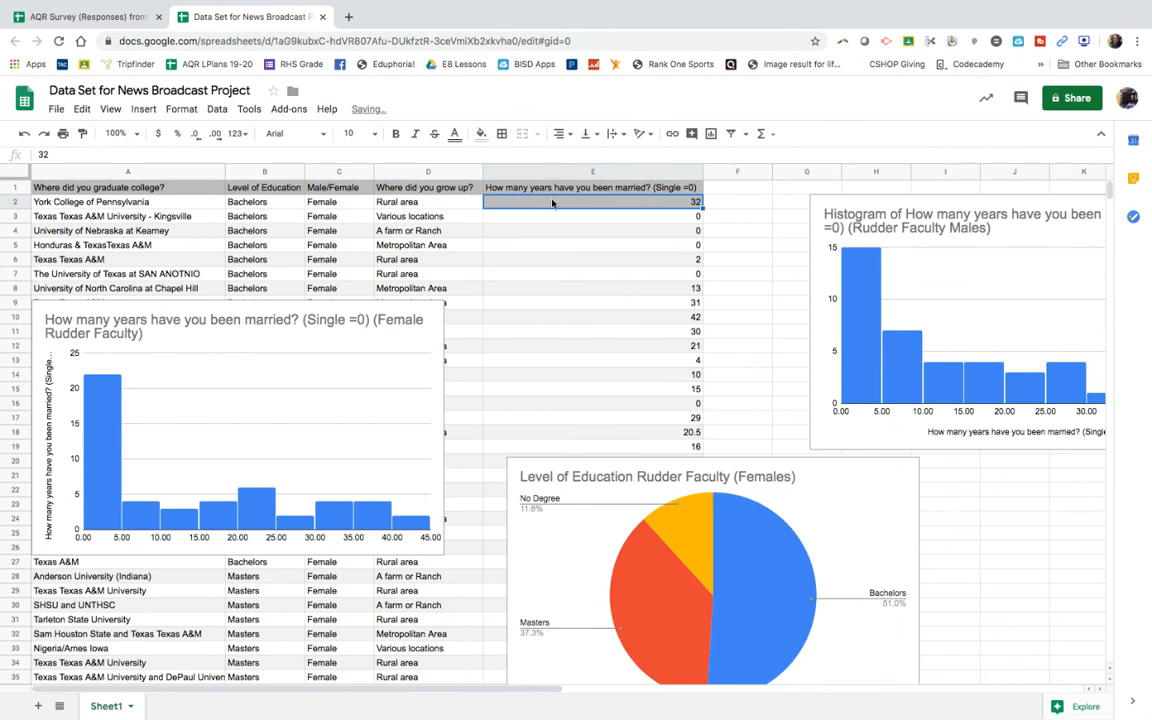
left_click_drag(552, 203, 602, 491)
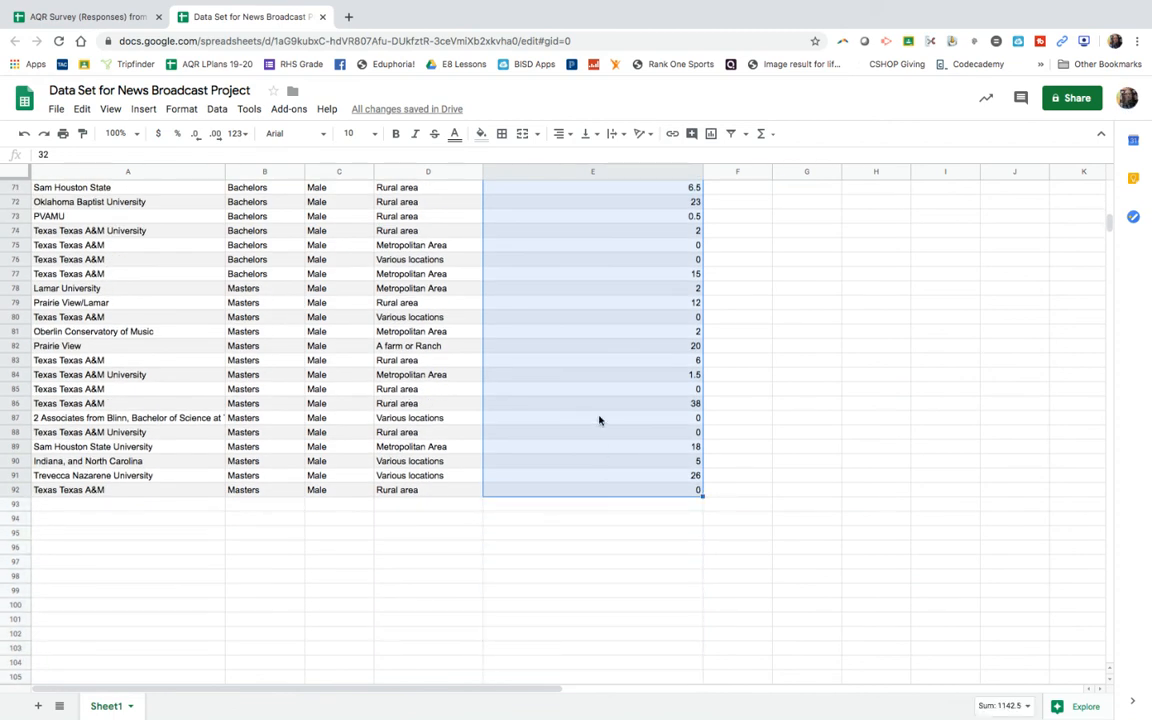
scroll(599, 420, "up", 20)
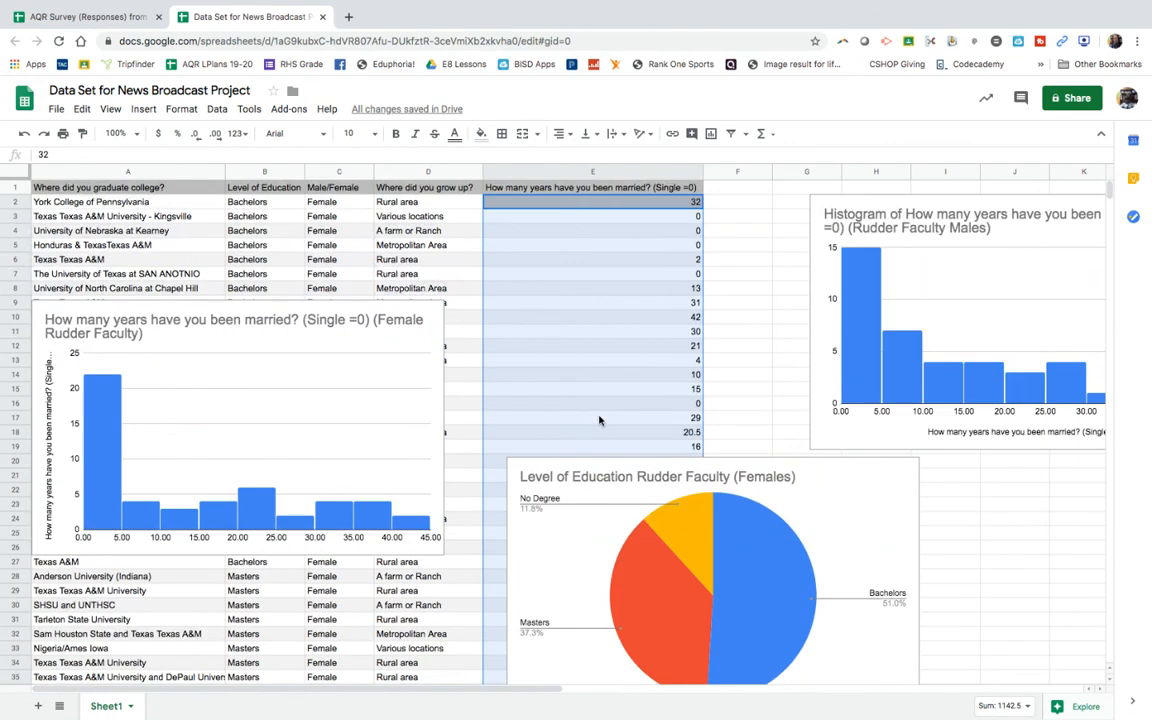
right_click(573, 281)
mouse_move(578, 275)
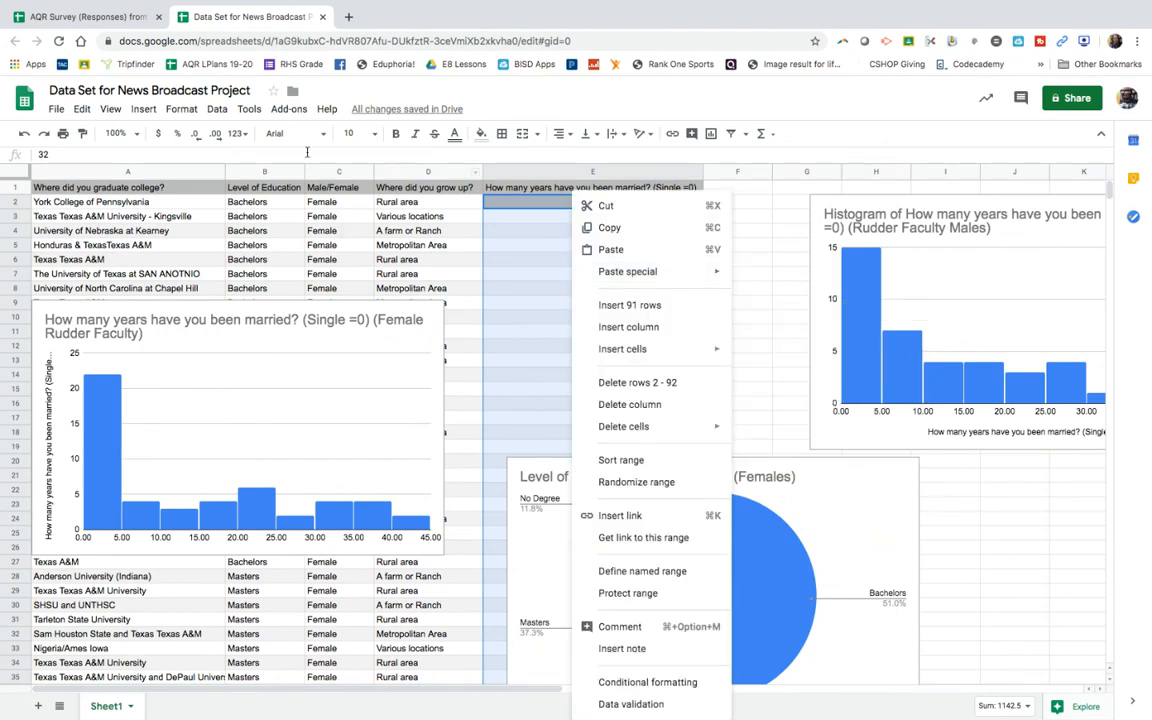
left_click(143, 110)
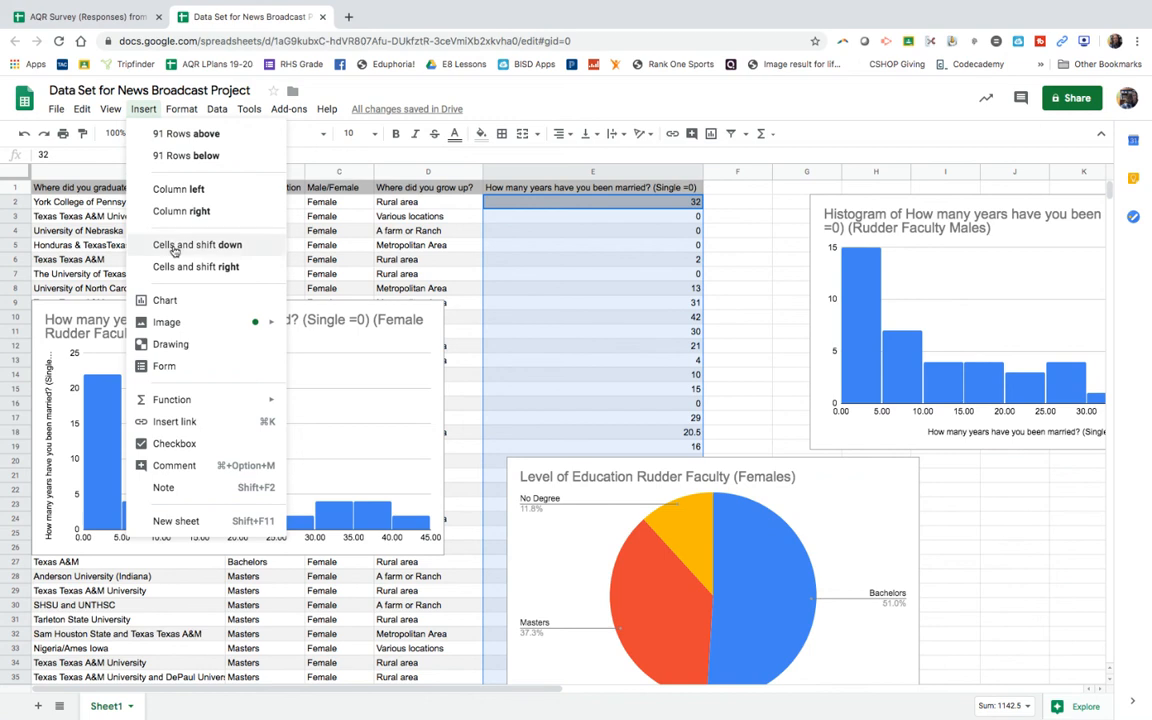
left_click(155, 302)
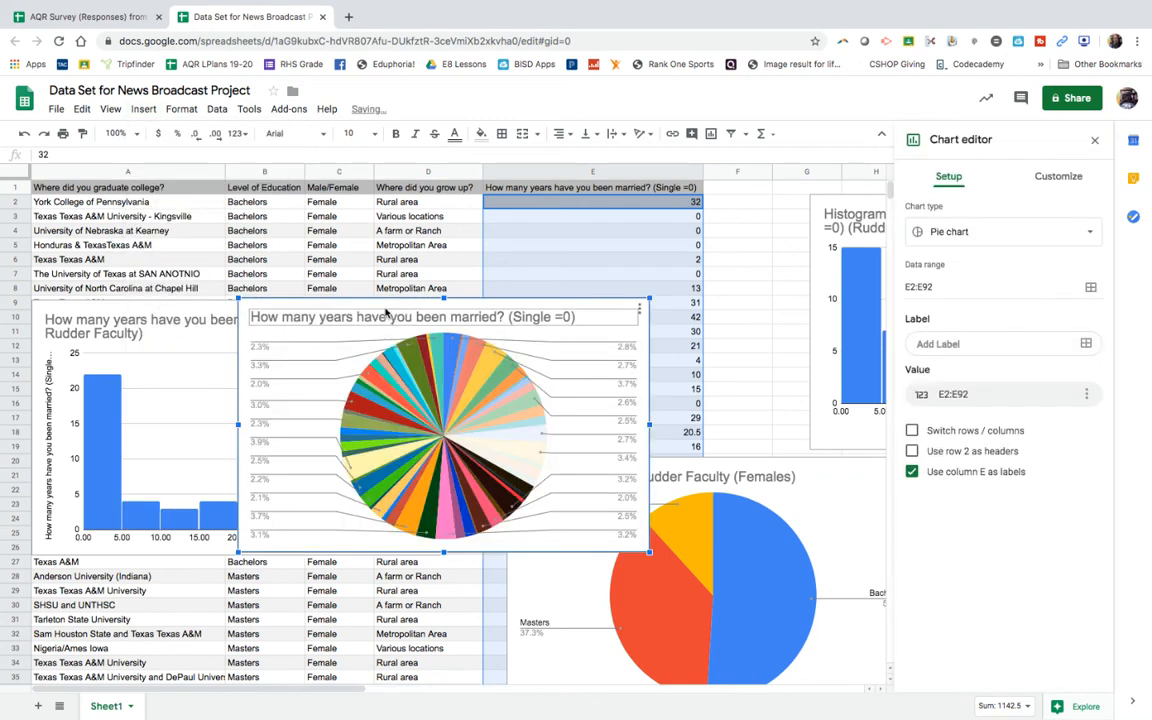
Step: Try the Candlestick chart type for the combined years-married data, and delete the chart
left_click(945, 231)
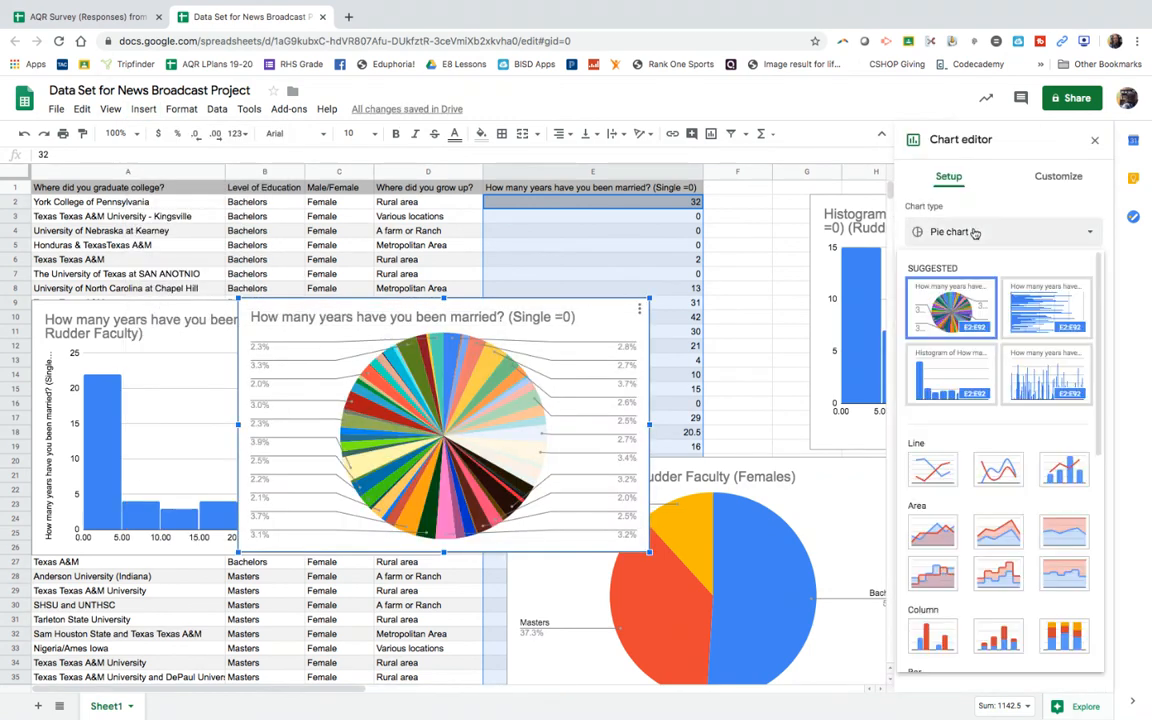
scroll(990, 480, "down", 5)
scroll(990, 498, "down", 1)
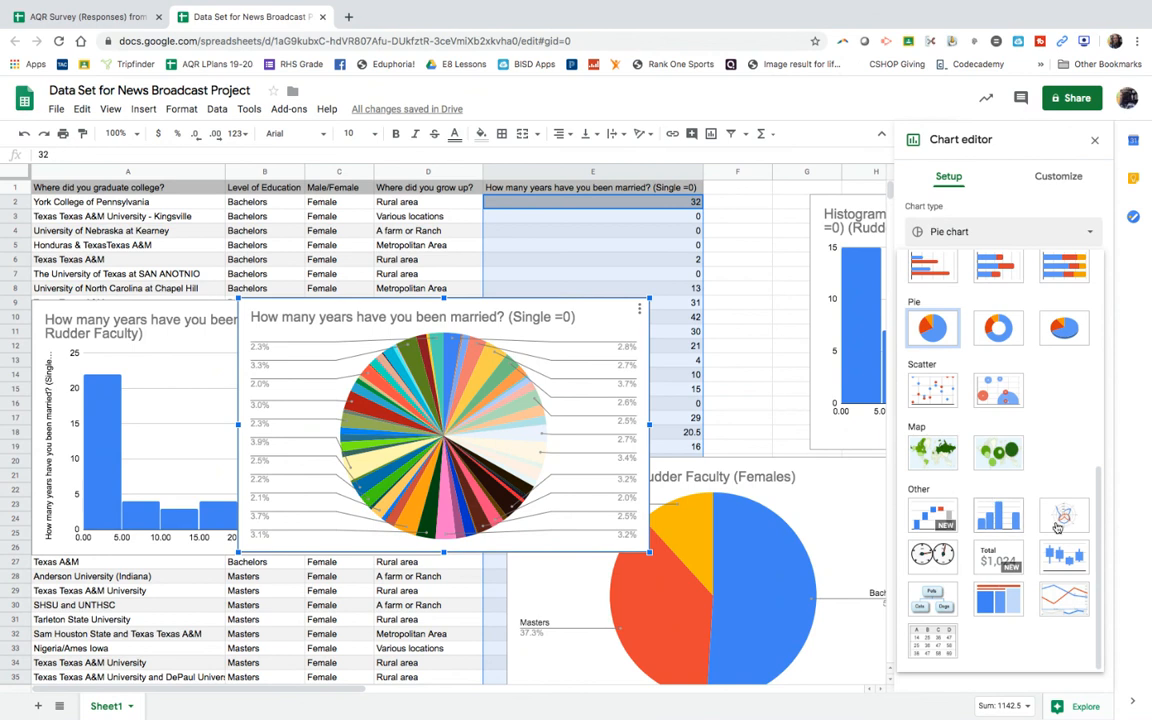
left_click(1064, 558)
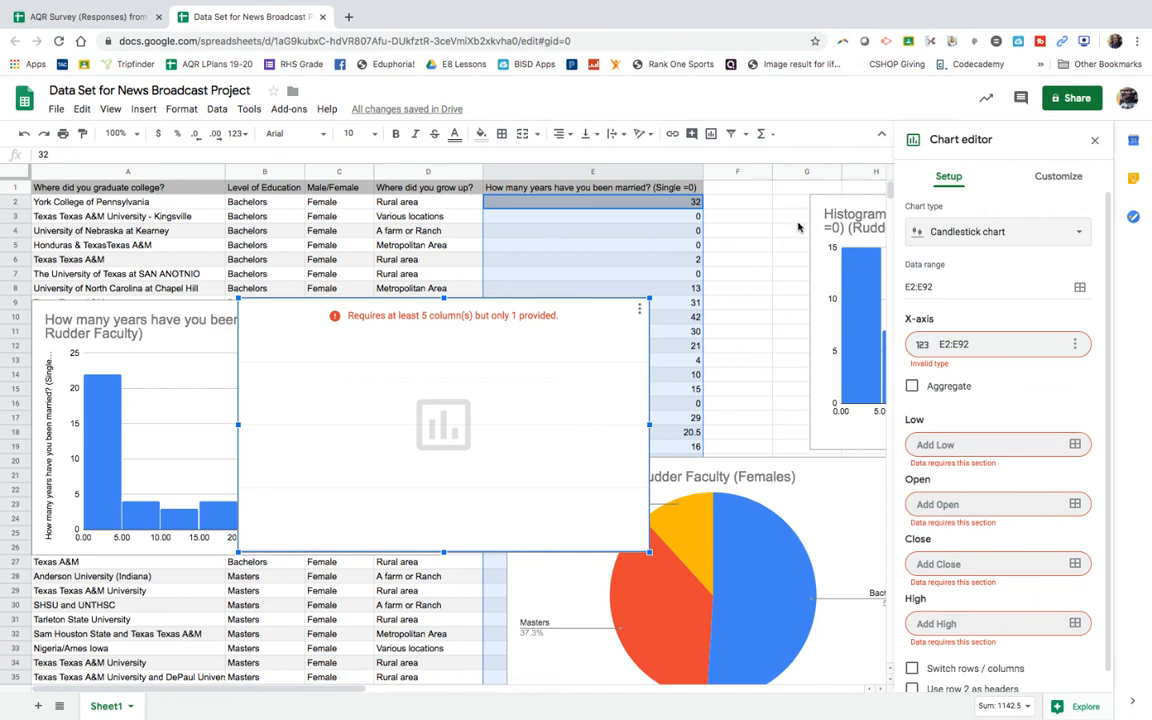
left_click(640, 311)
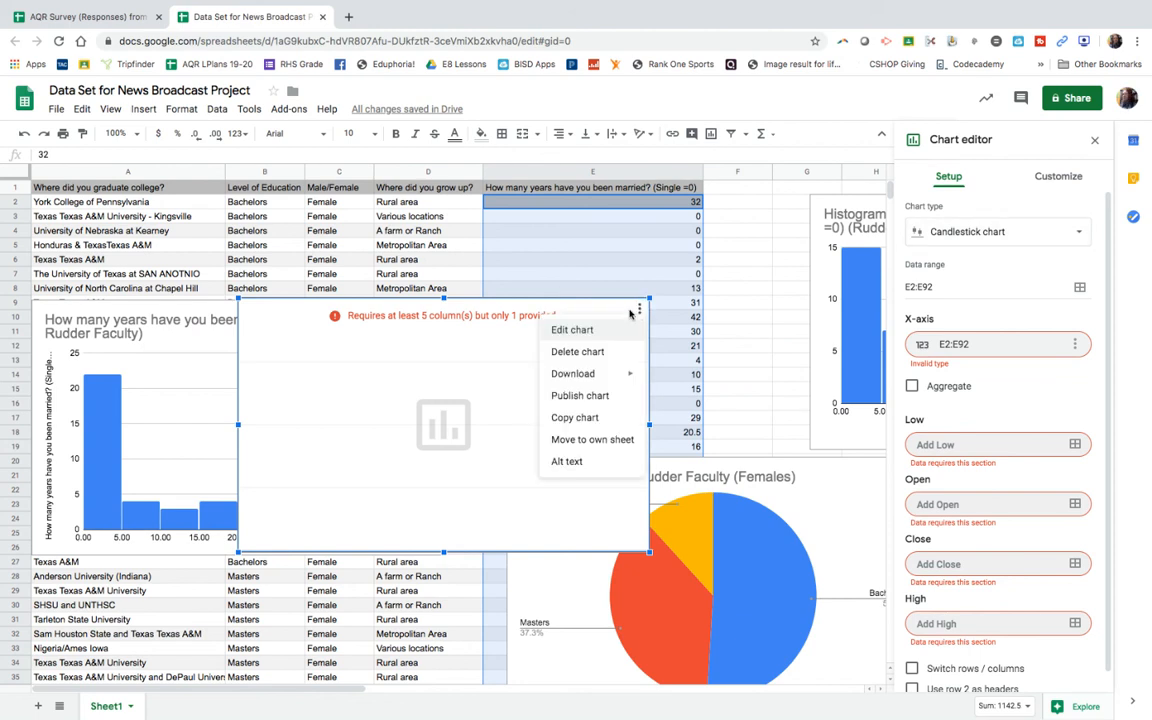
left_click(589, 357)
left_click(590, 272)
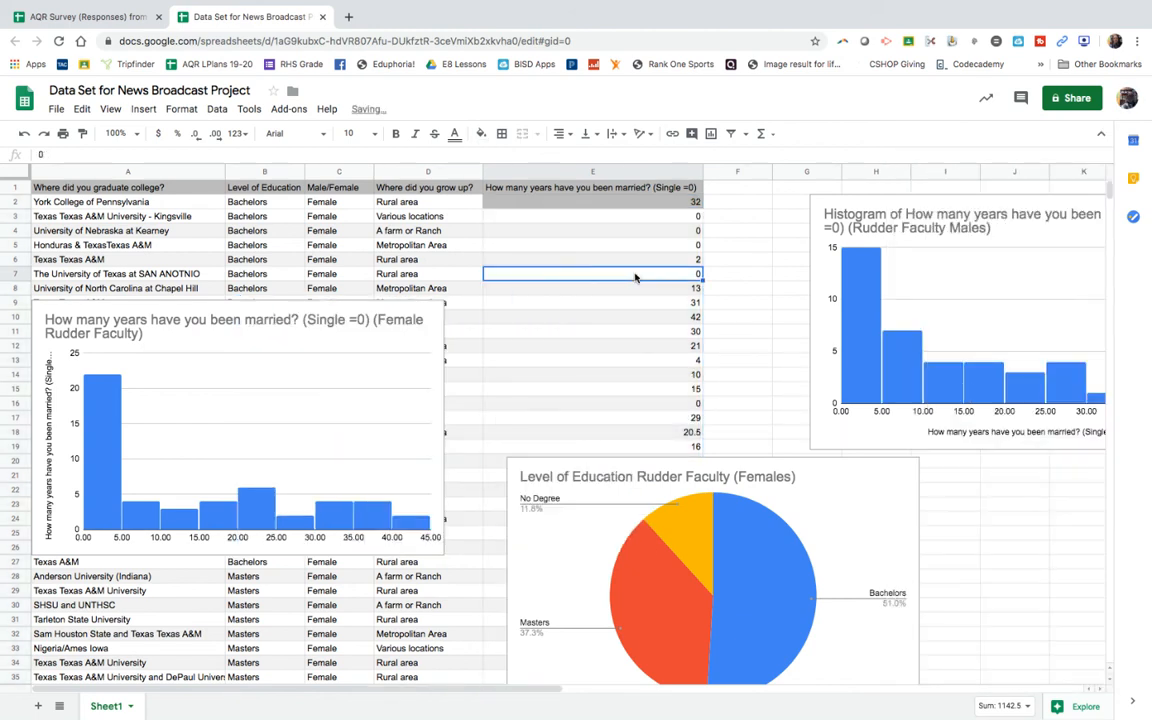